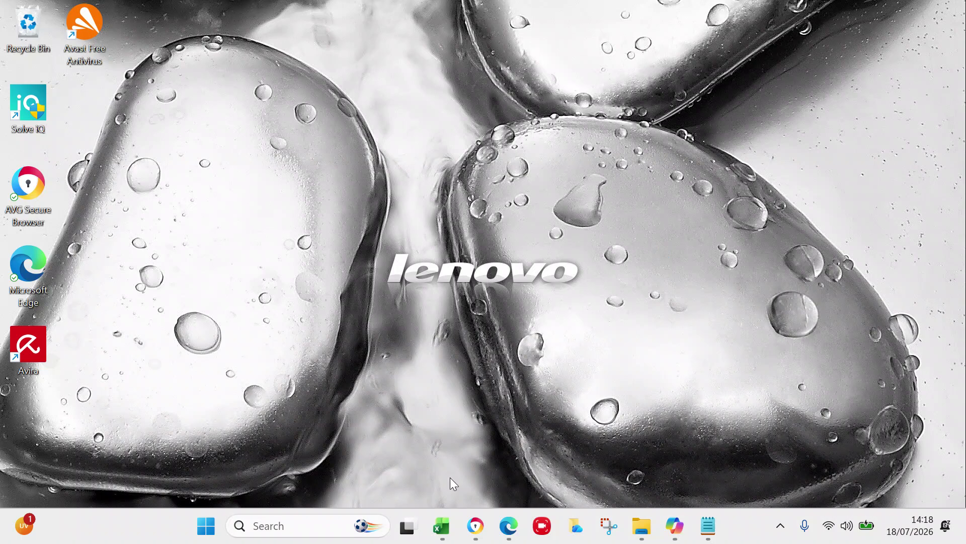
Step: Switch to the Excel workbook and enter 18 jul 26 as Lesson 7's end date on the project timeline sheet
click(439, 531)
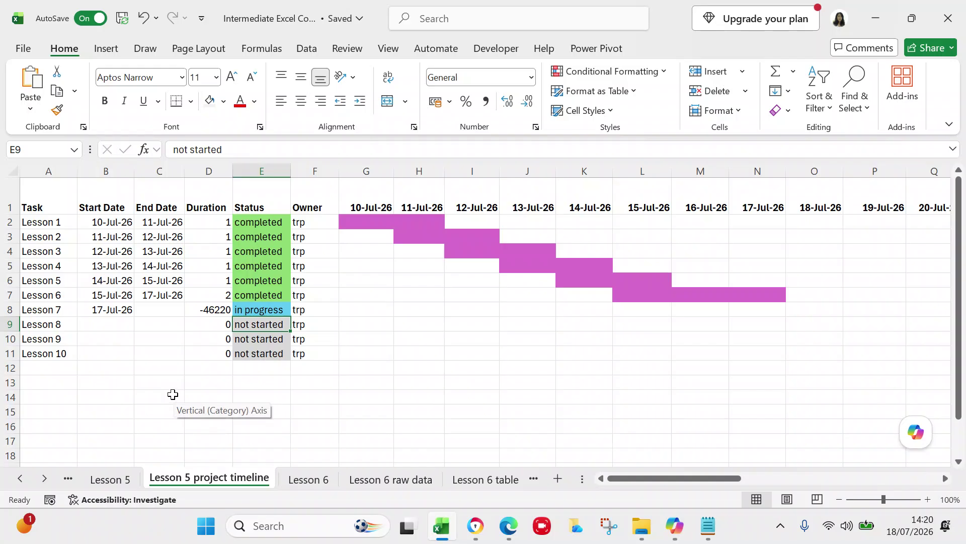
click(171, 309)
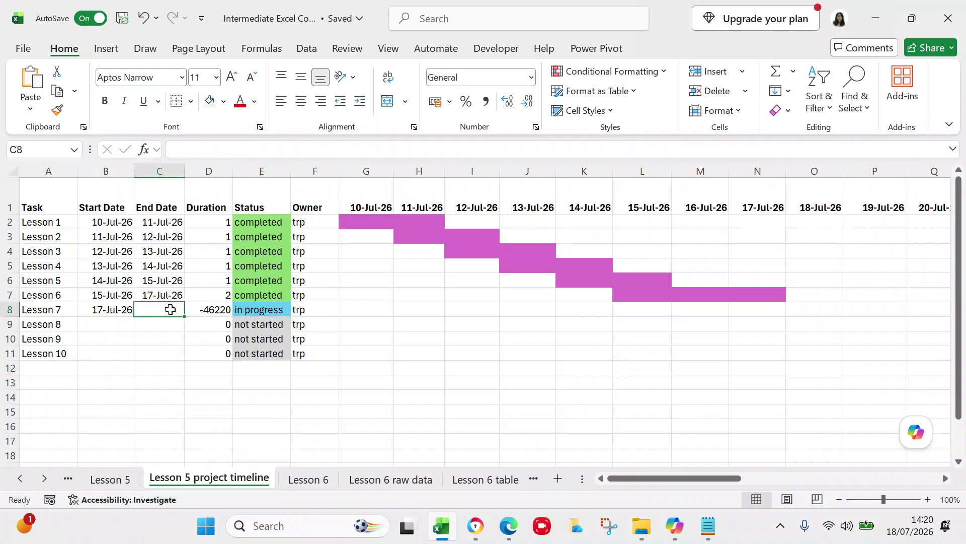
text(1)
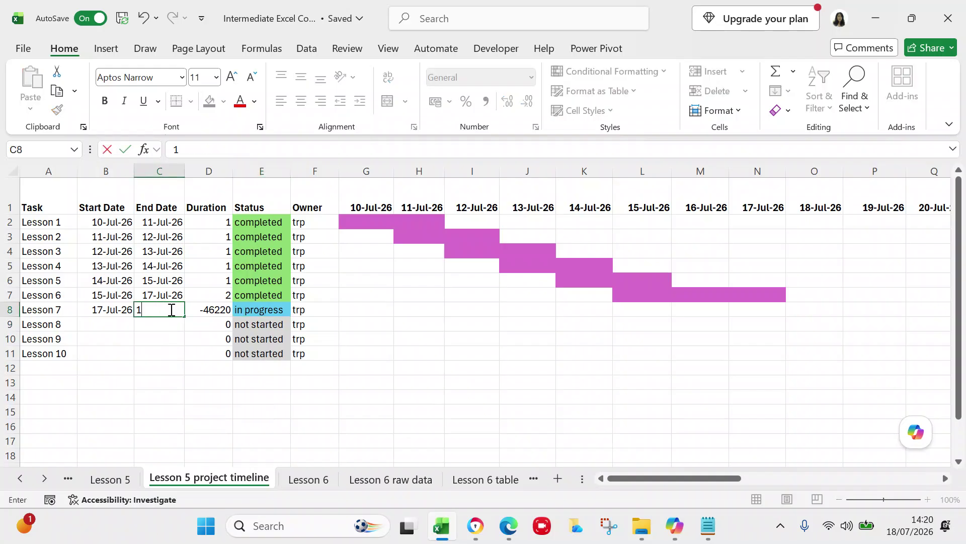
text(8 jul 26)
click(214, 336)
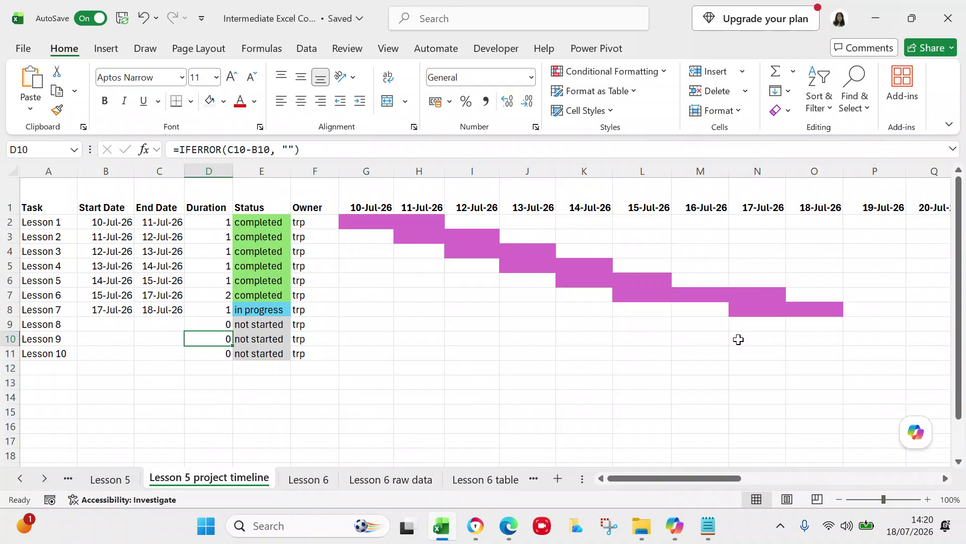
Step: Enter 18 jul 26 as Lesson 8's start date in the project timeline
click(94, 324)
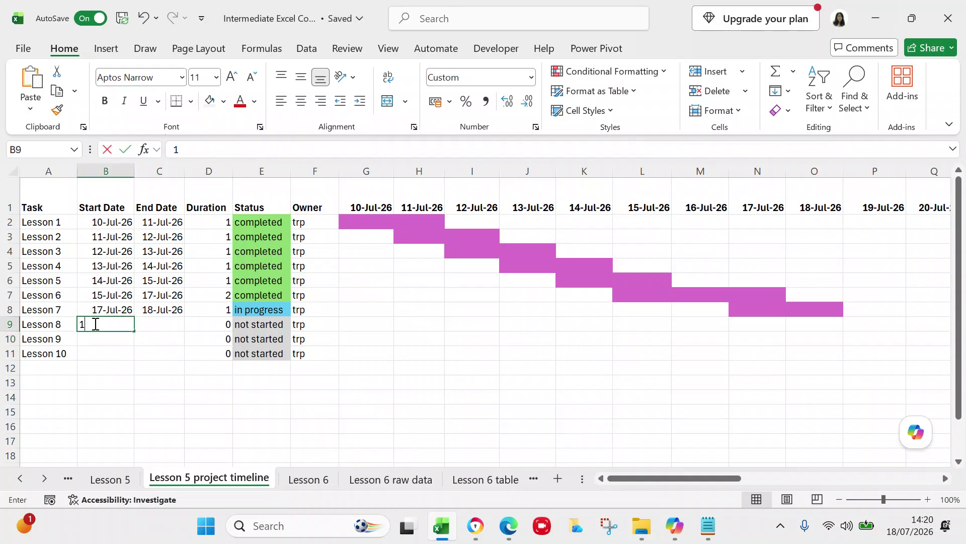
text(18 jul)
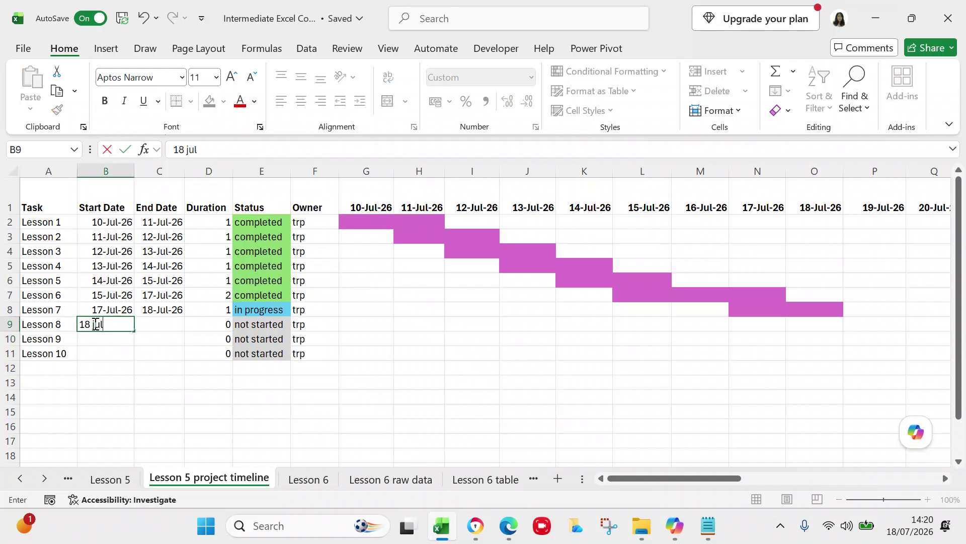
text( 26)
click(111, 344)
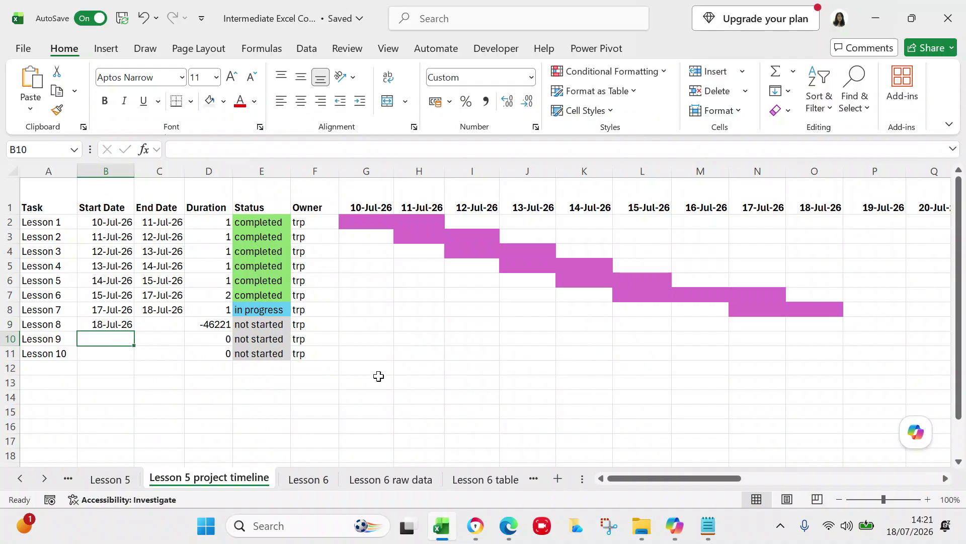
Step: Go to the Lesson 7 sheet and review its pivot table, chart, slicer and dashboard notes and the PivotChart insert options
click(47, 479)
click(46, 479)
click(46, 479)
click(291, 478)
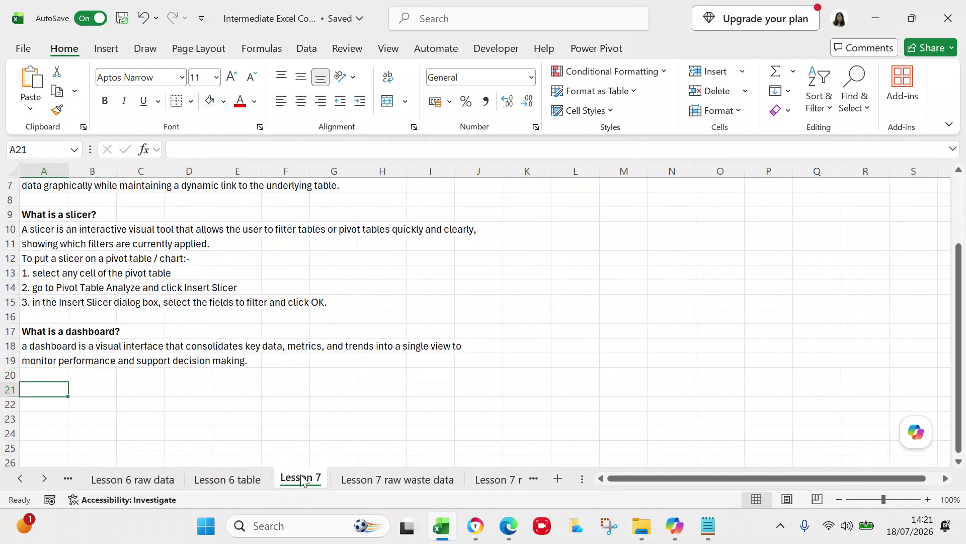
drag(962, 437, 940, 276)
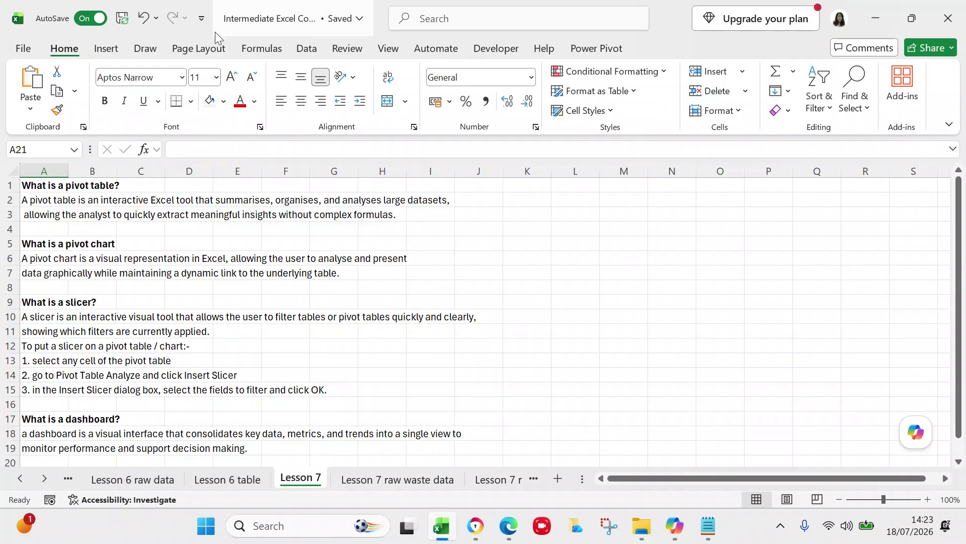
click(119, 43)
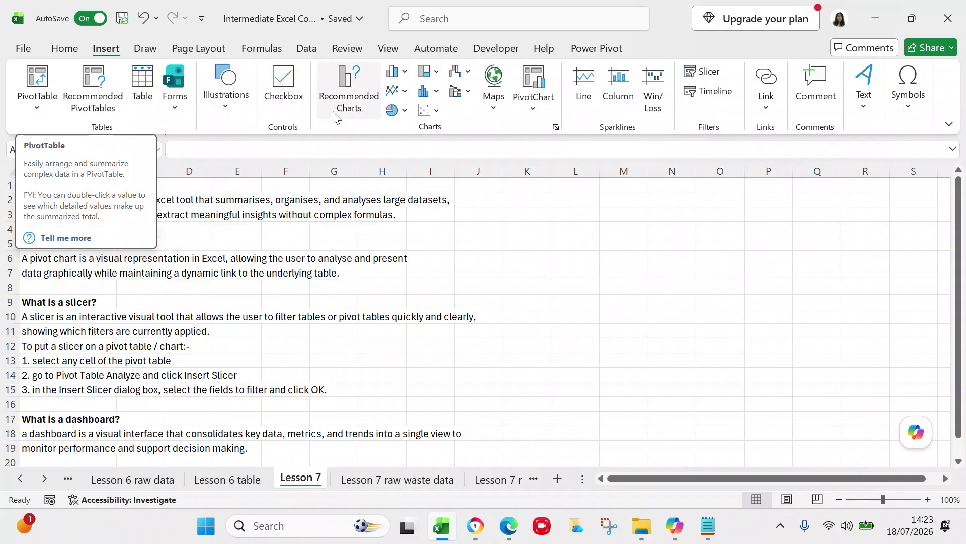
click(530, 115)
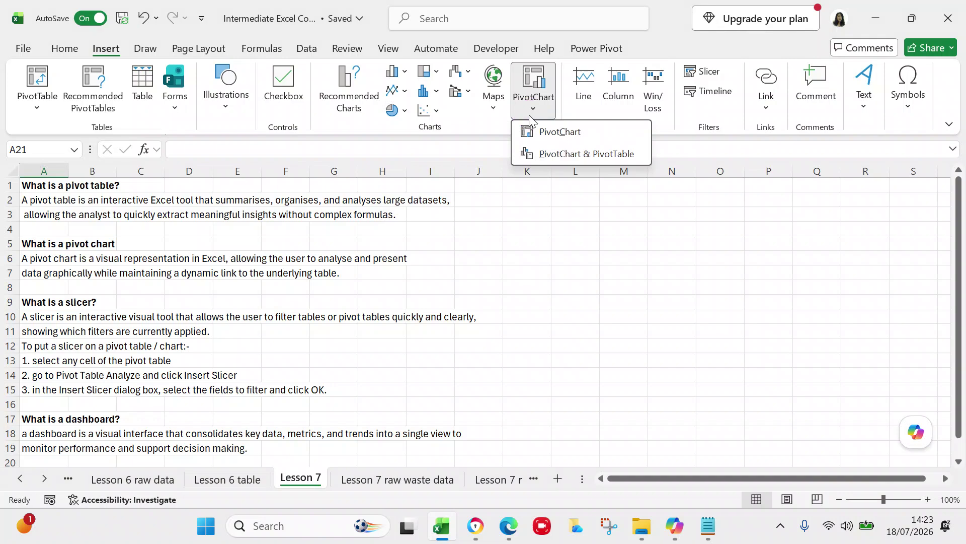
click(508, 179)
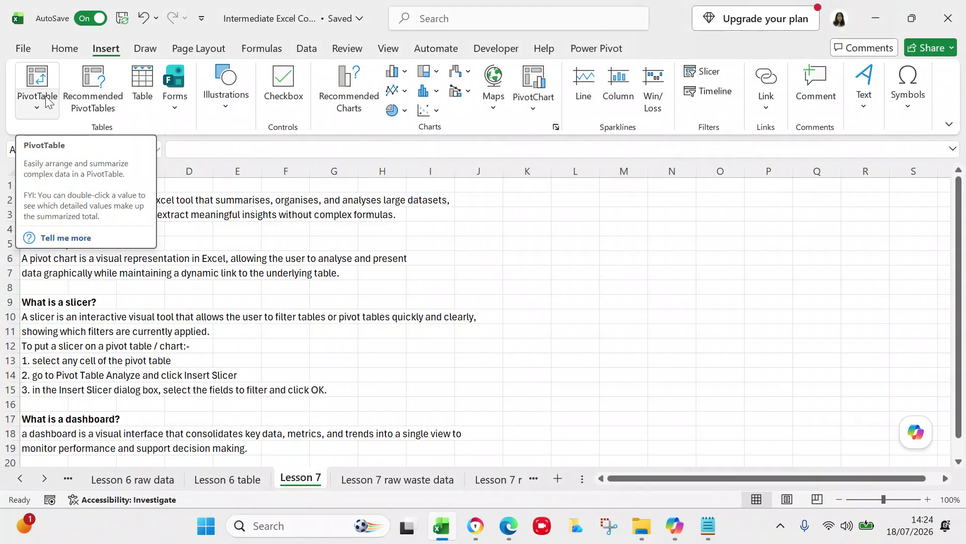
Step: Extend the first slicer instruction in A13 to read "1. select any cell of the pivot table or chart"
click(959, 461)
click(959, 461)
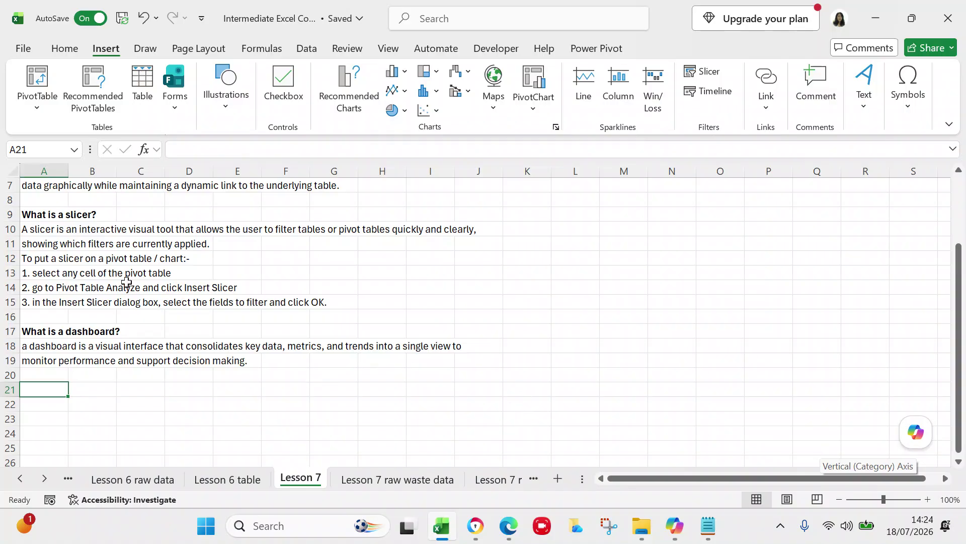
click(56, 274)
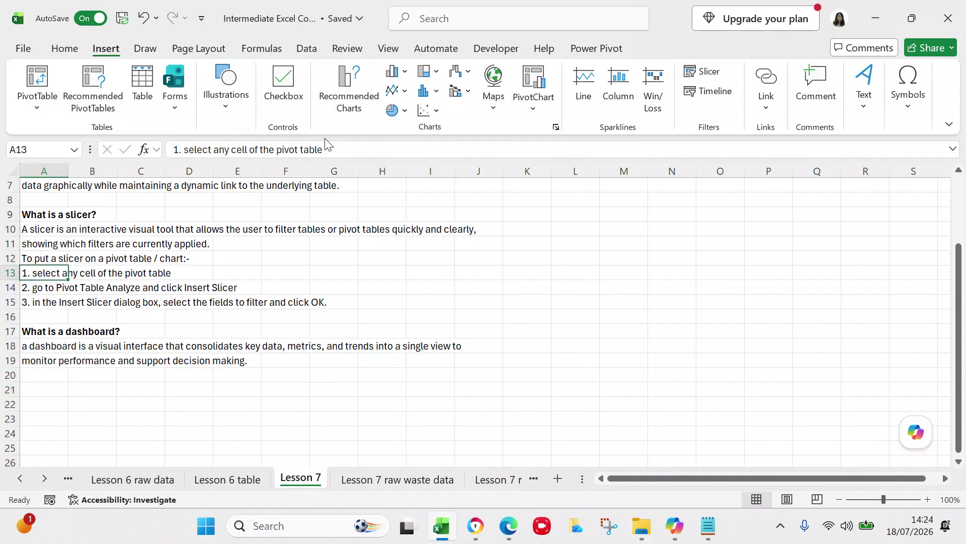
click(323, 150)
text(or chart)
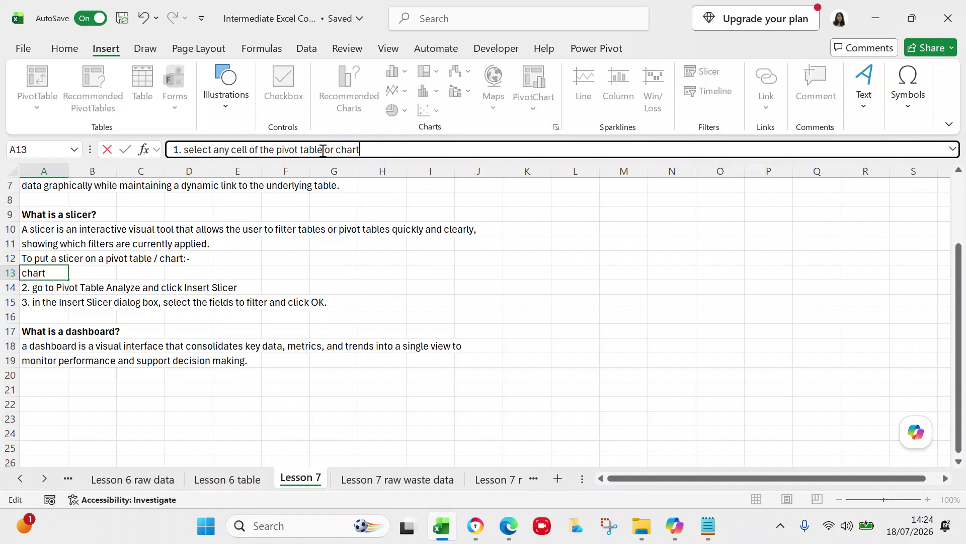
click(421, 254)
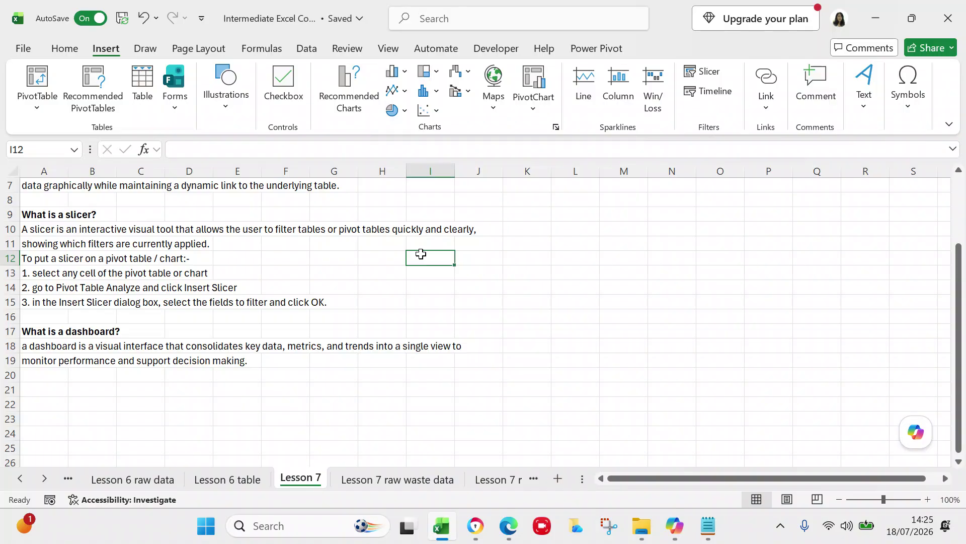
Step: On the Lesson 7 raw waste data sheet, turn on text wrapping for the Size container header in F1
click(370, 481)
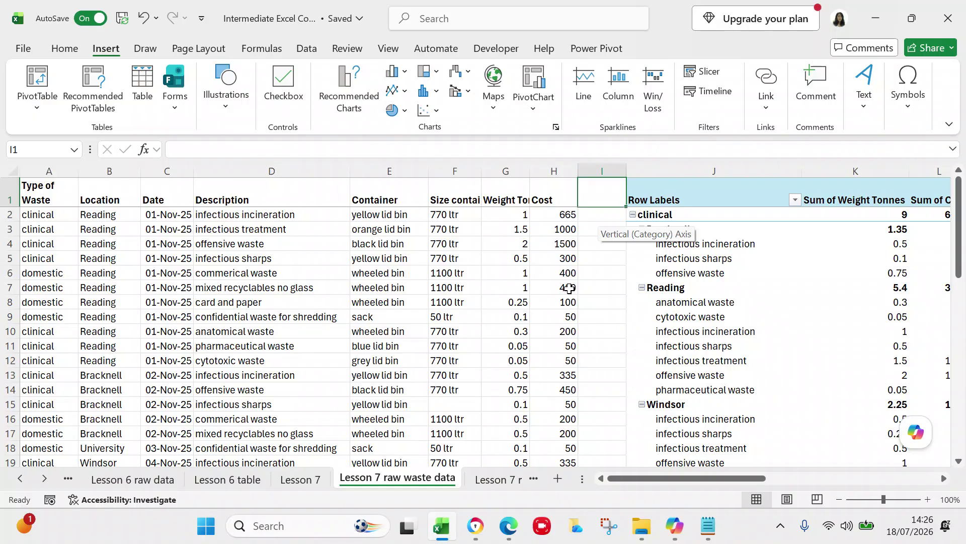
click(453, 194)
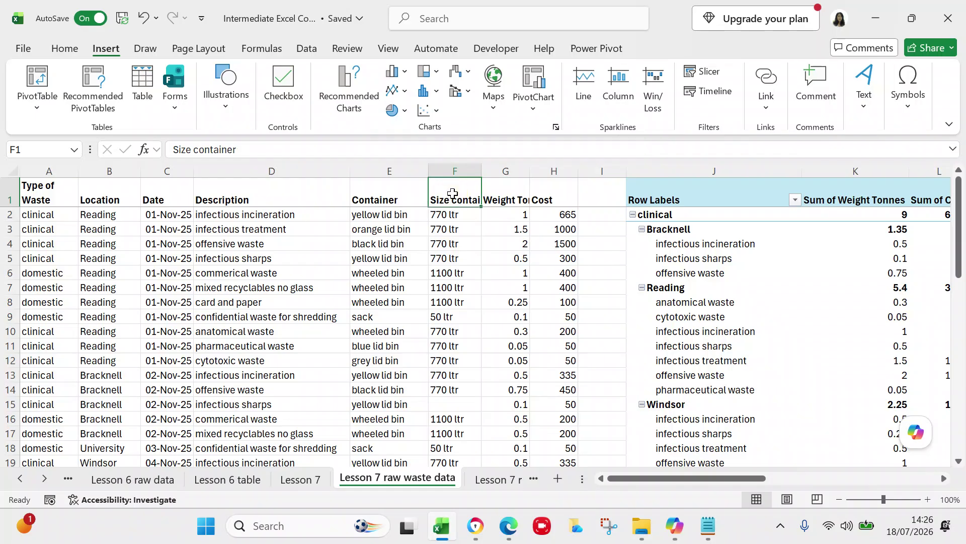
right_click(452, 193)
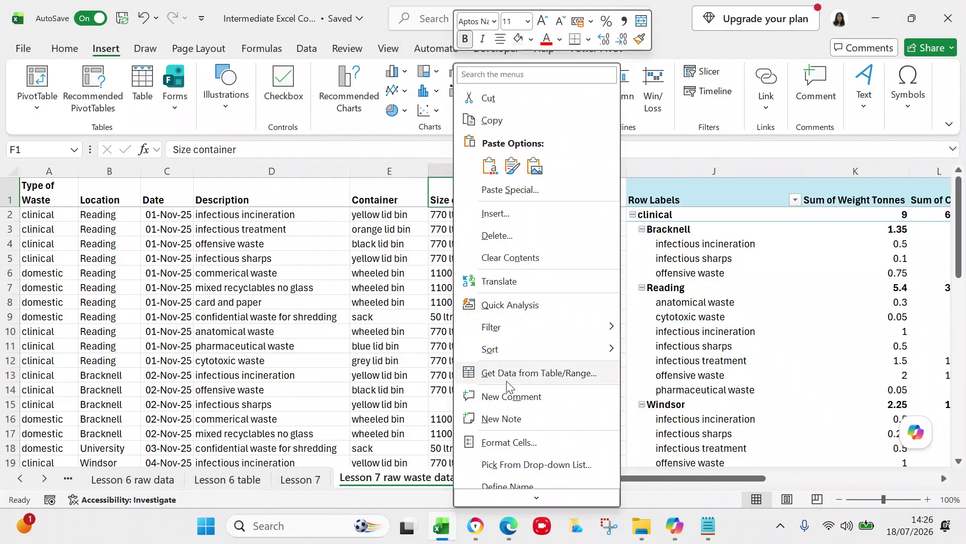
click(504, 441)
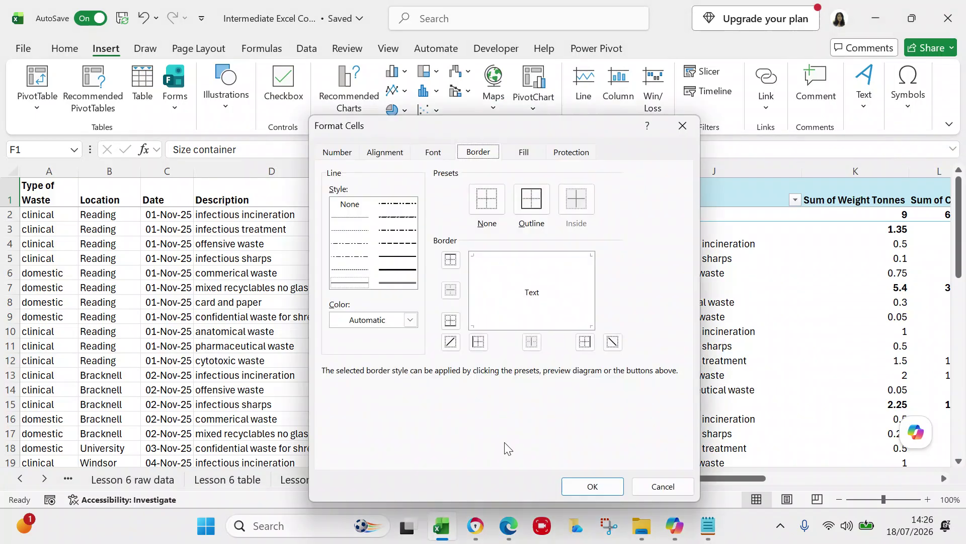
click(380, 159)
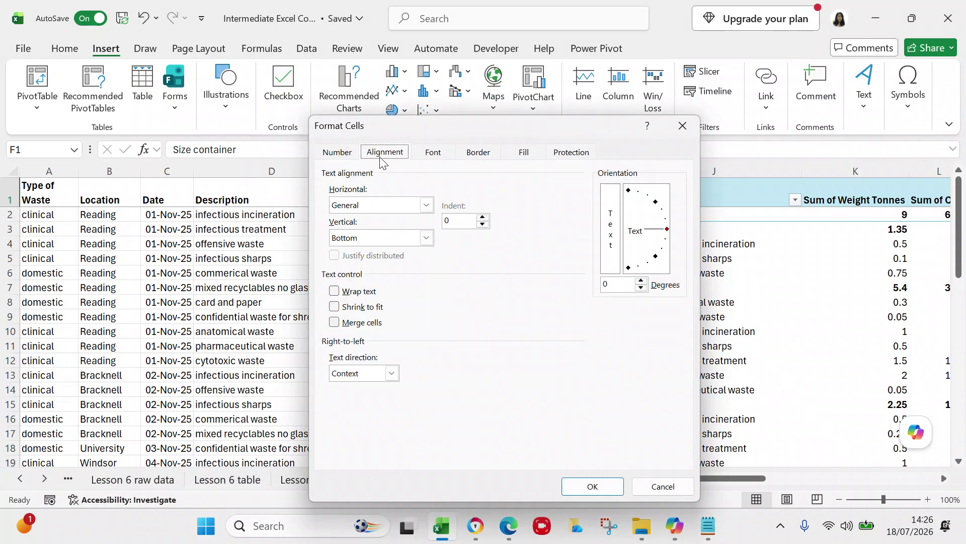
click(332, 292)
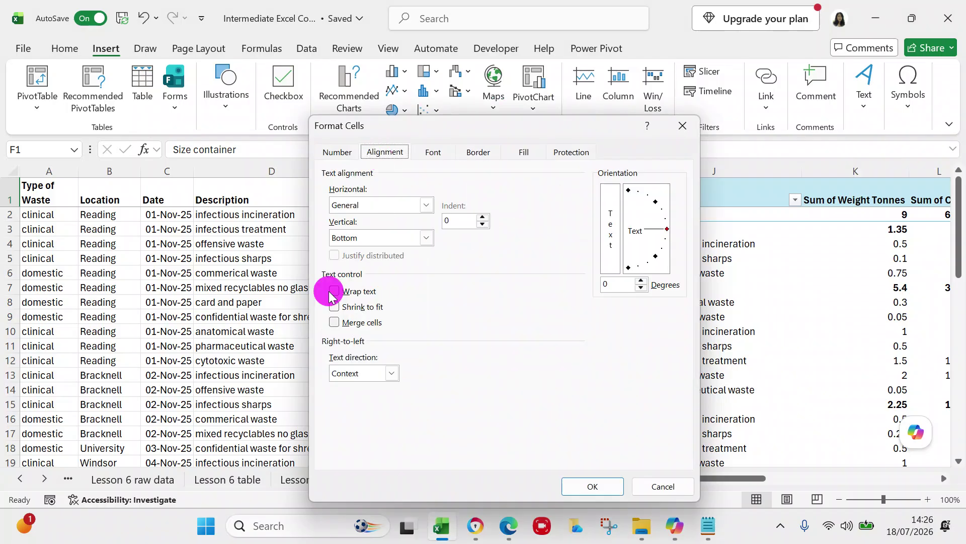
click(333, 291)
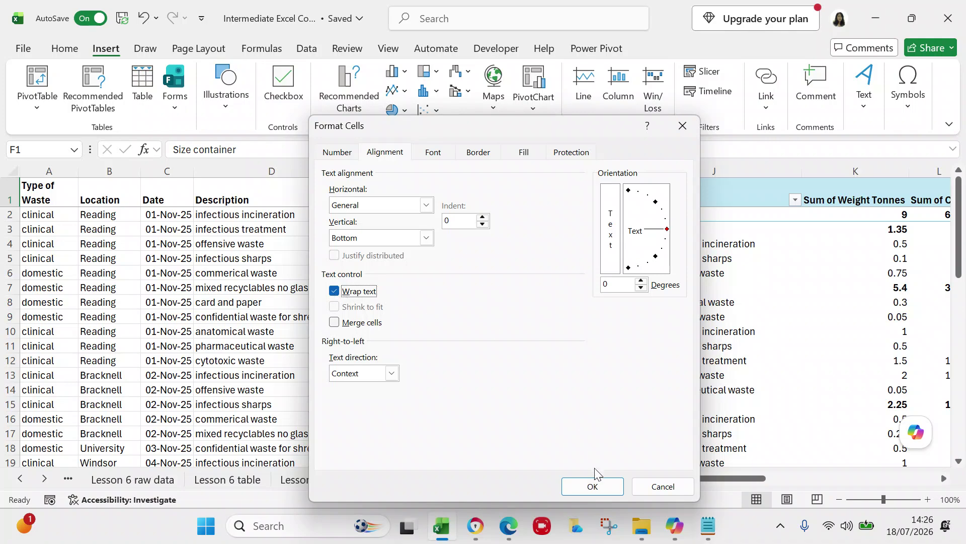
click(593, 486)
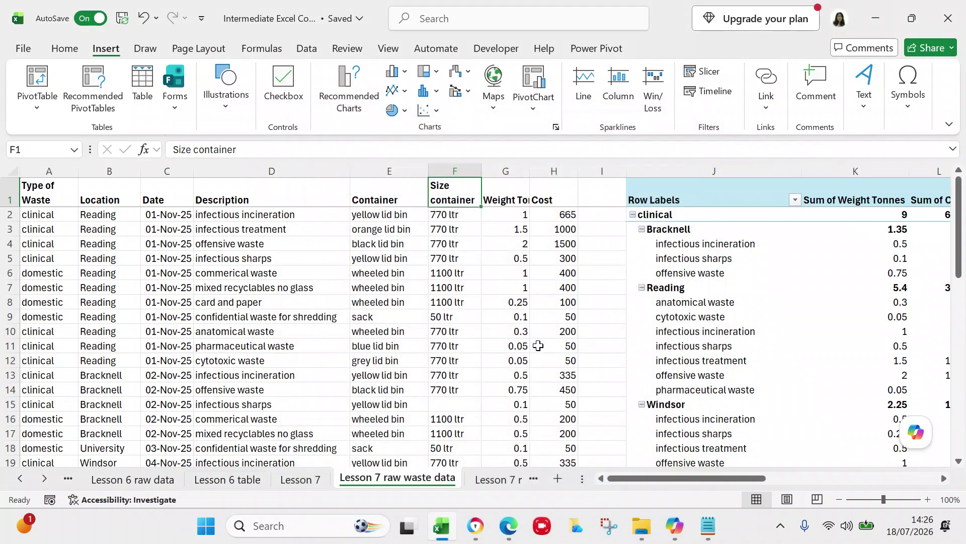
Step: Turn on text wrapping for the Weight Tonnes header in G1
click(501, 200)
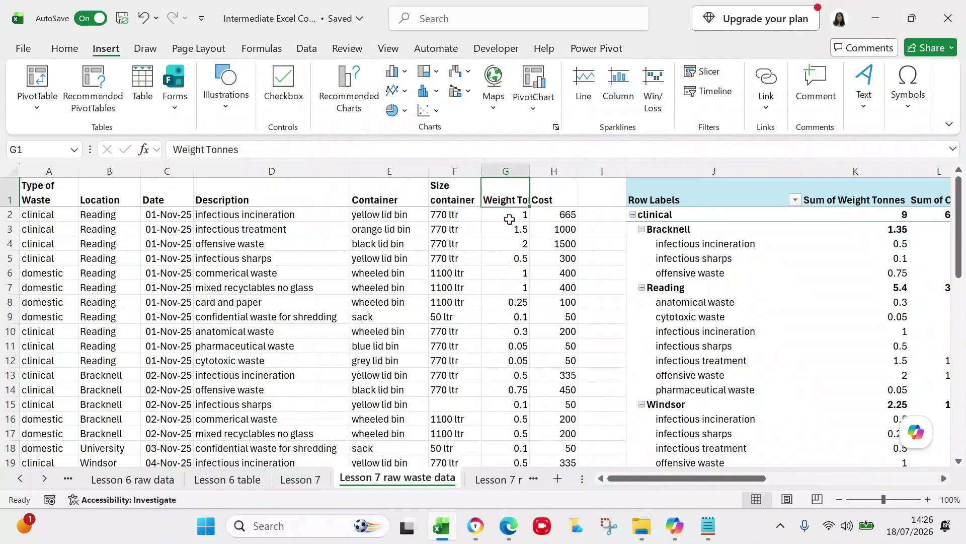
click(503, 193)
right_click(503, 193)
click(557, 443)
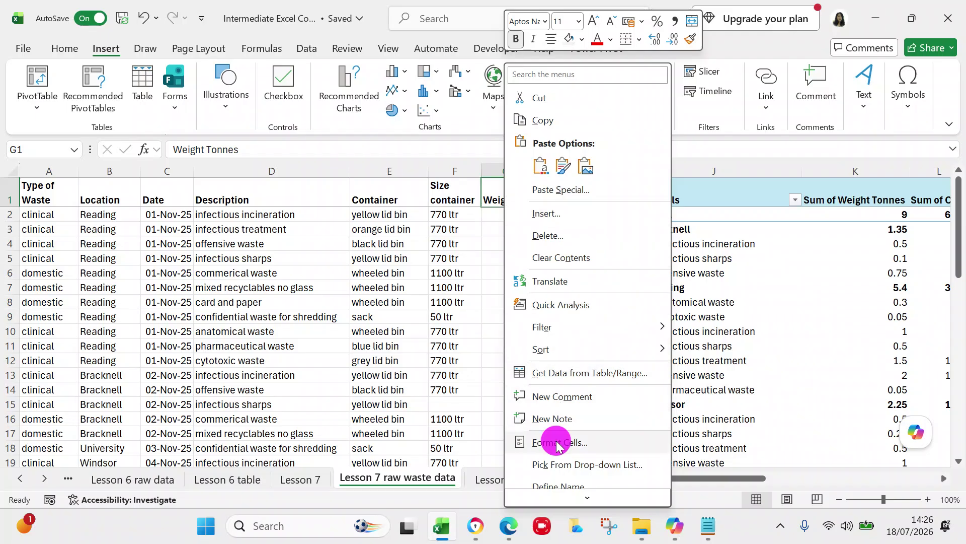
click(387, 291)
click(665, 486)
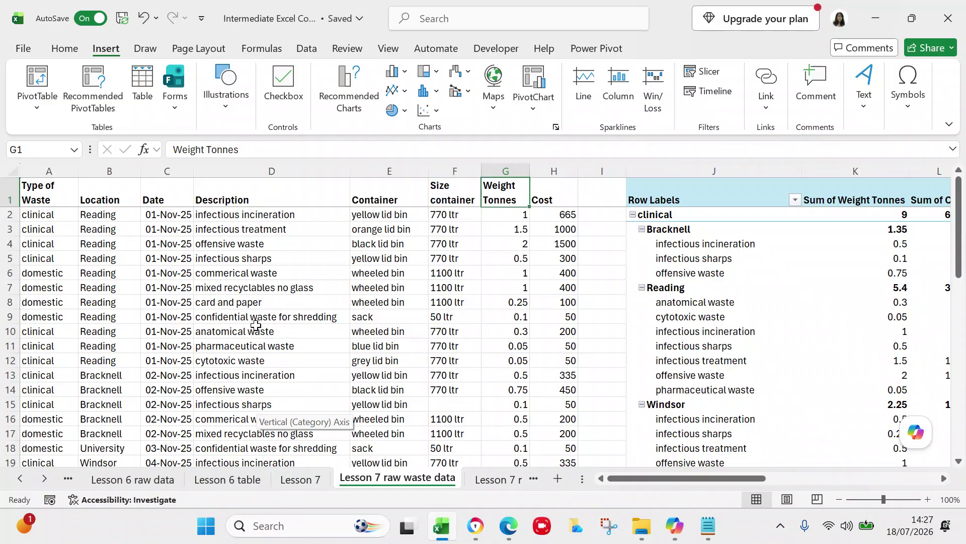
Step: Add a pound sign to the Cost header in H1 so it reads "Cost £"
click(361, 297)
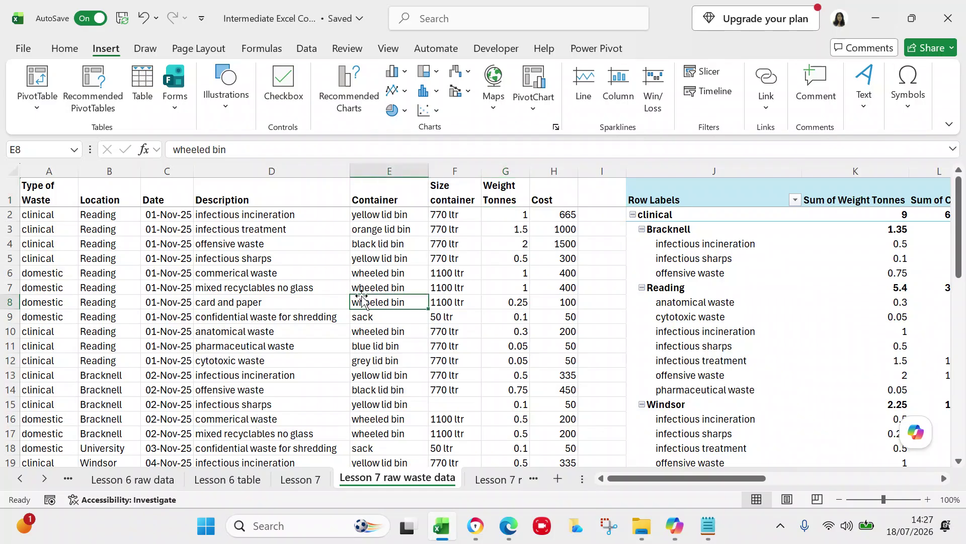
click(442, 272)
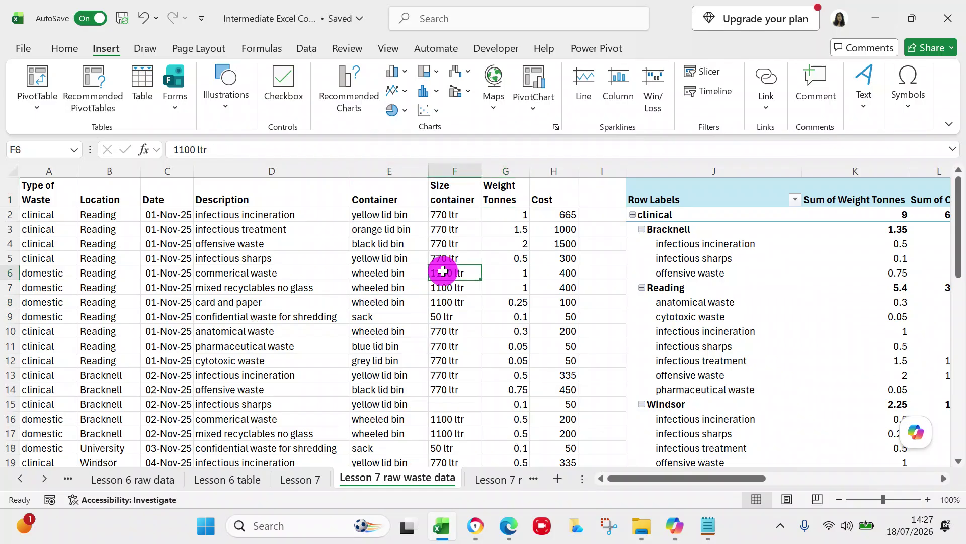
click(495, 262)
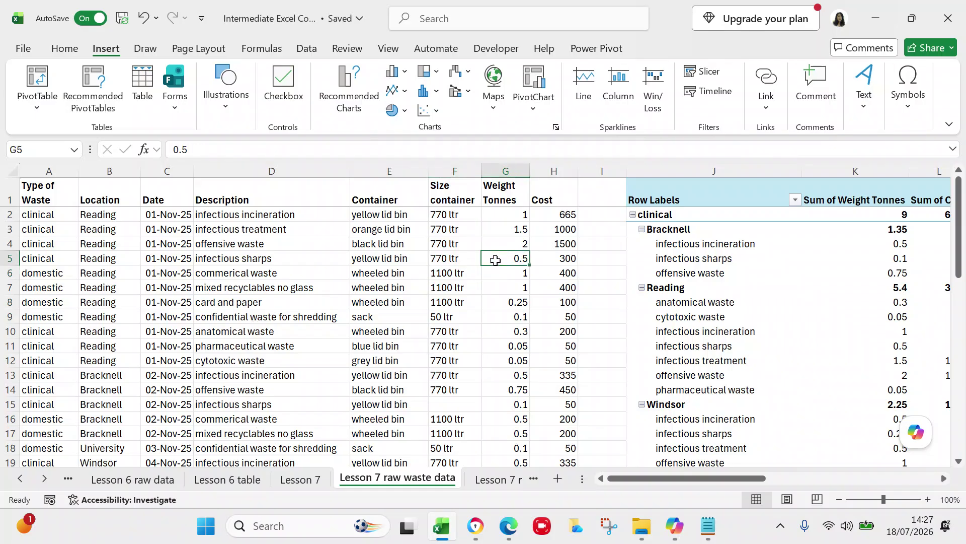
click(538, 198)
click(283, 150)
text(£)
key(Return)
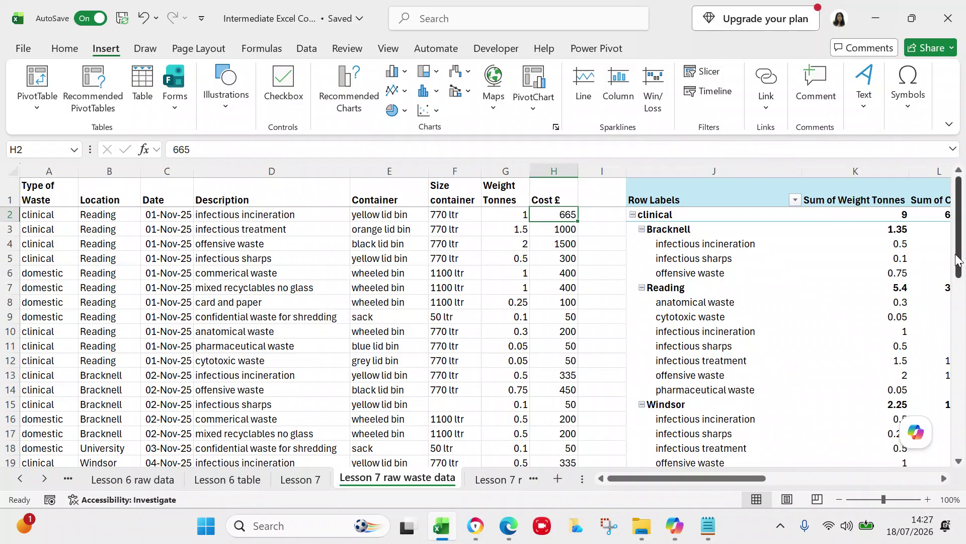
Step: Look through the raw waste records down to row 33 and return to the first rows
drag(957, 260, 942, 357)
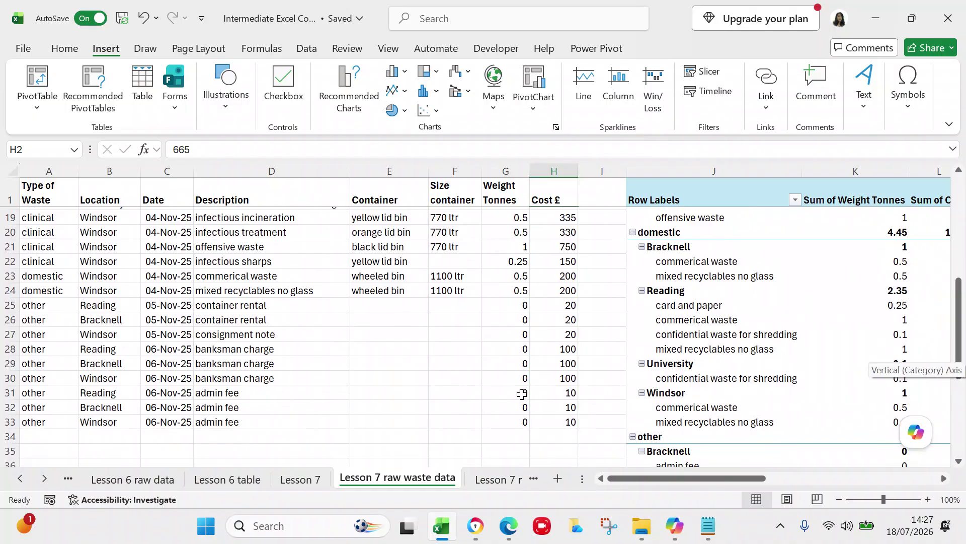
drag(956, 302, 960, 170)
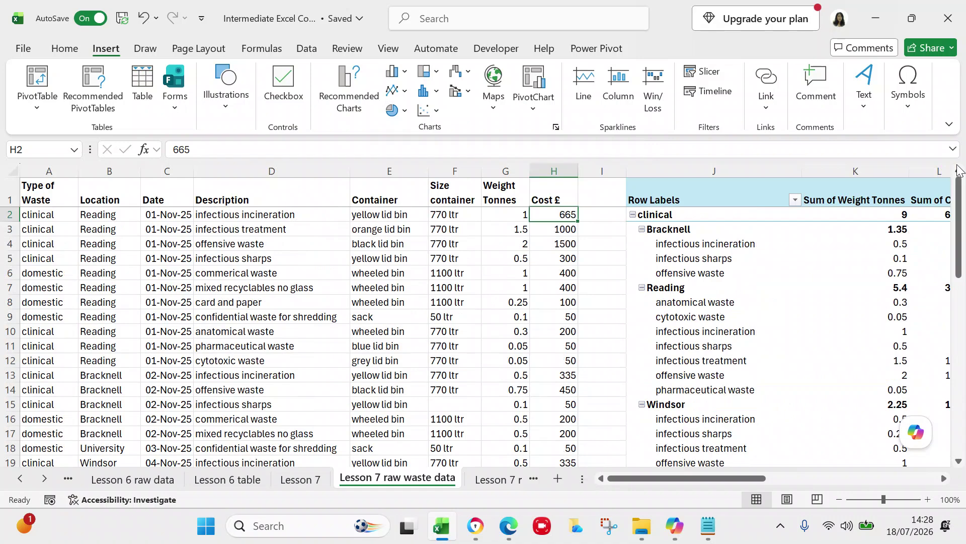
drag(959, 187, 959, 276)
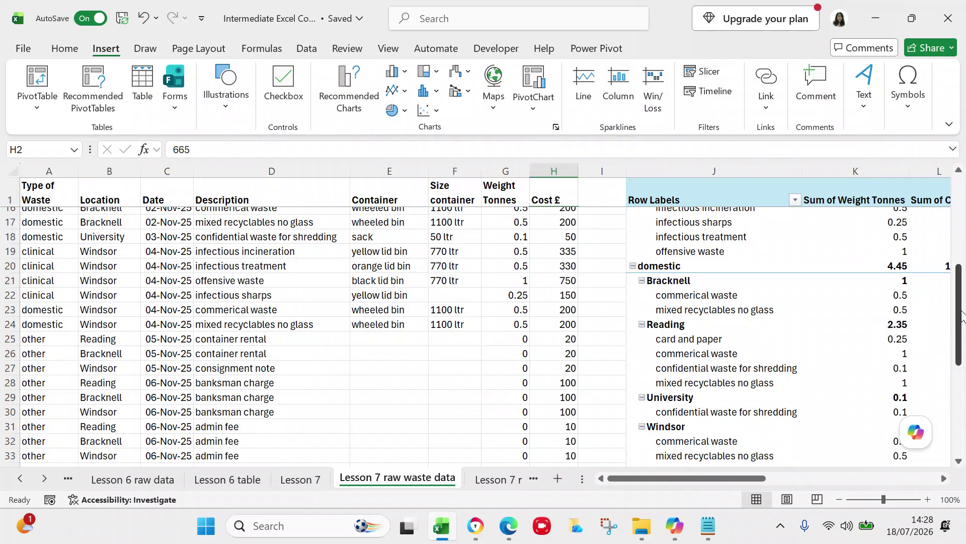
drag(959, 328, 964, 121)
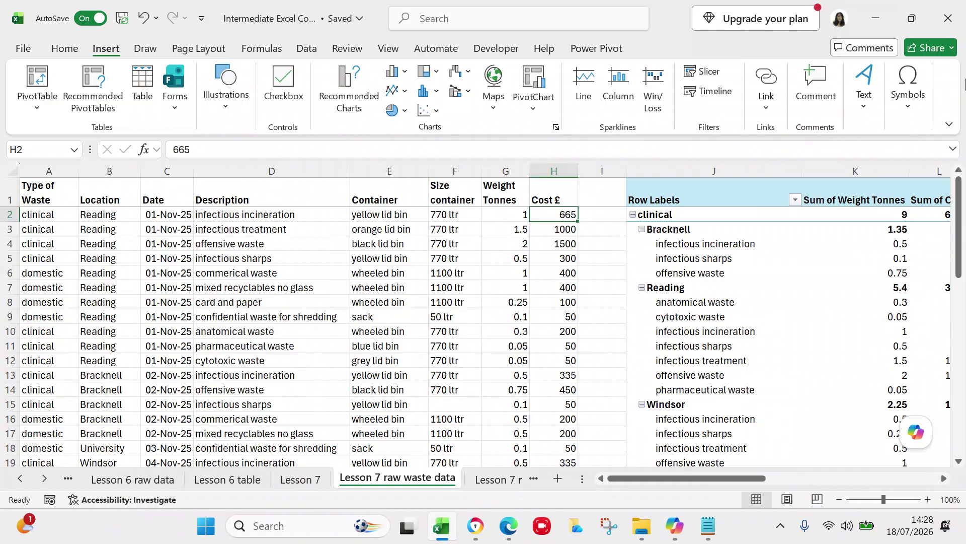
Step: Look over the existing pivot tables and the Total Weight and Total Cost charts beside the raw waste data
drag(758, 473, 881, 474)
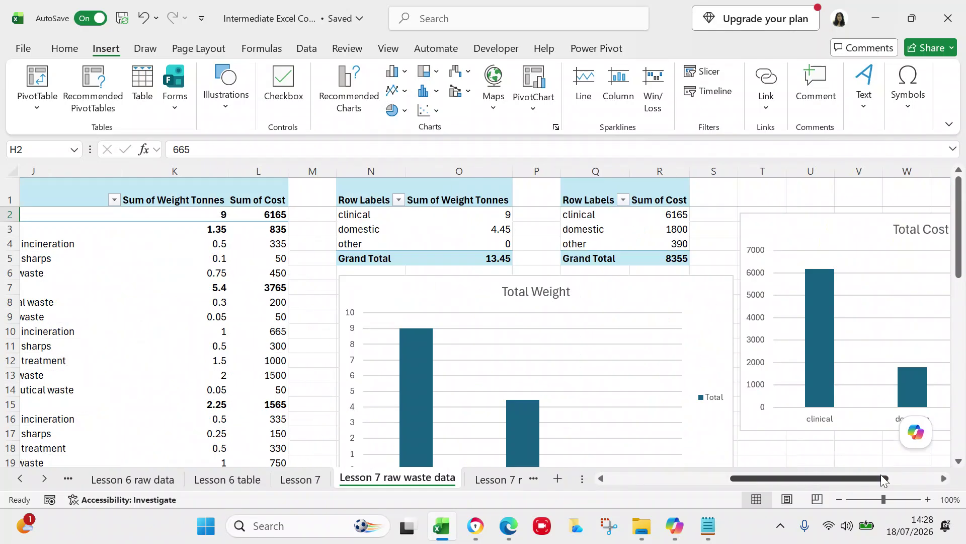
drag(959, 243, 942, 71)
drag(960, 224, 950, 84)
drag(742, 478, 704, 472)
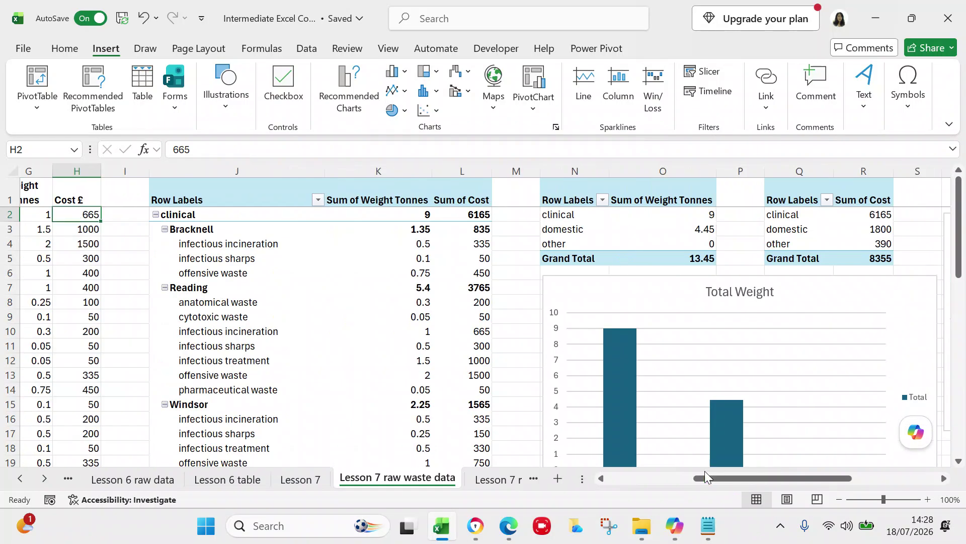
click(403, 363)
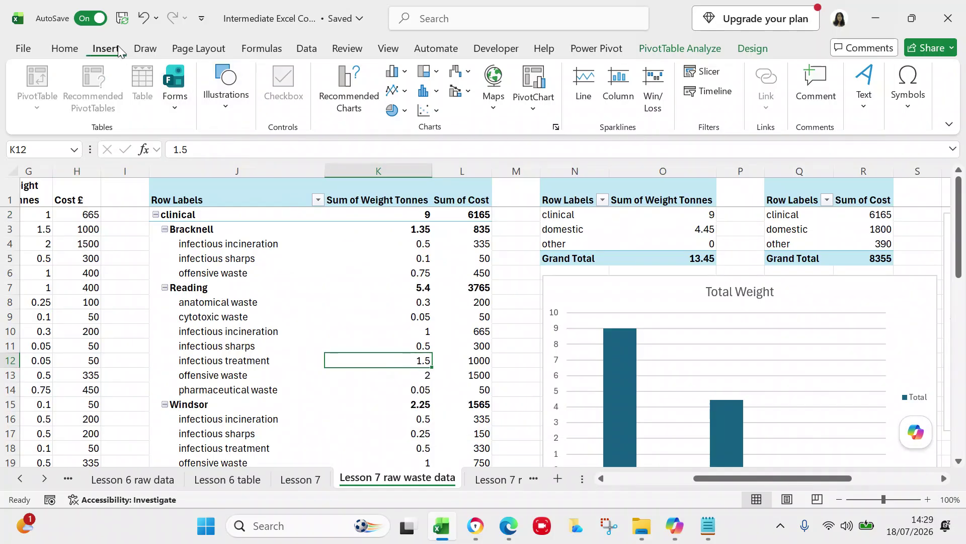
click(543, 108)
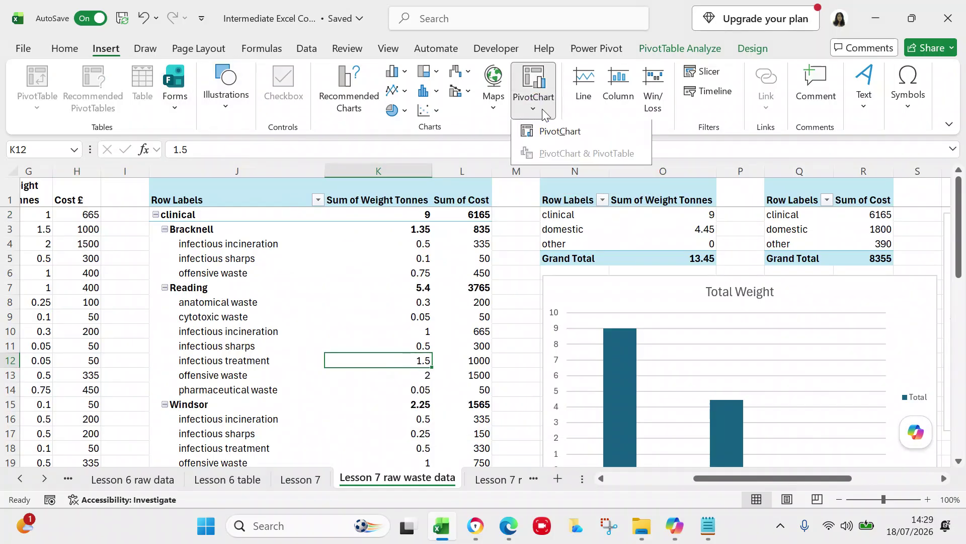
click(355, 223)
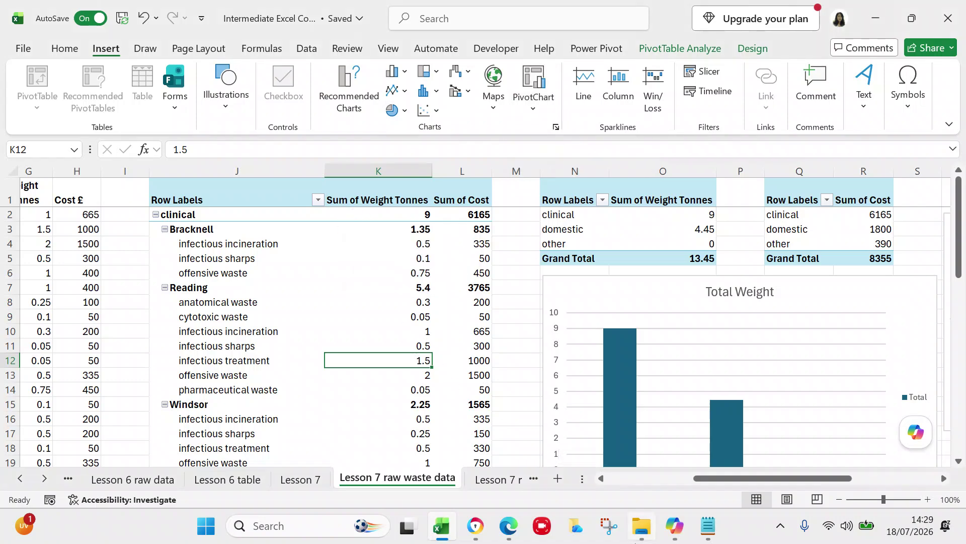
mouse_move(642, 532)
click(804, 395)
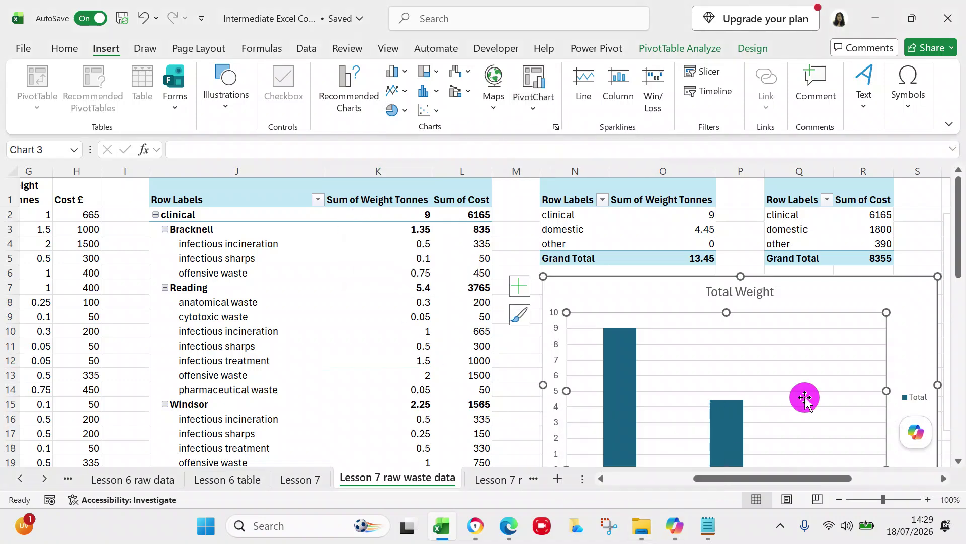
click(602, 478)
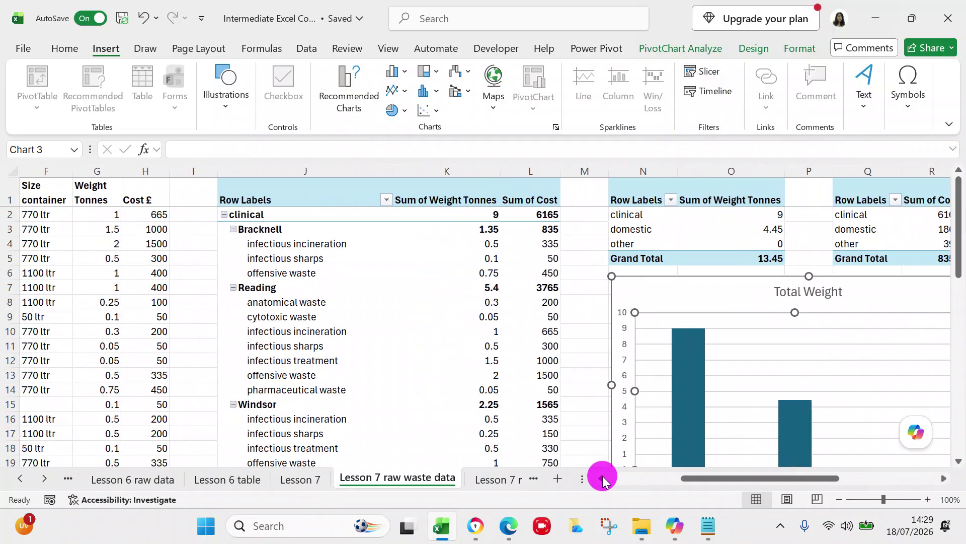
Step: Insert a PivotChart & PivotTable on a new worksheet from the raw waste data range A1:H33
click(335, 261)
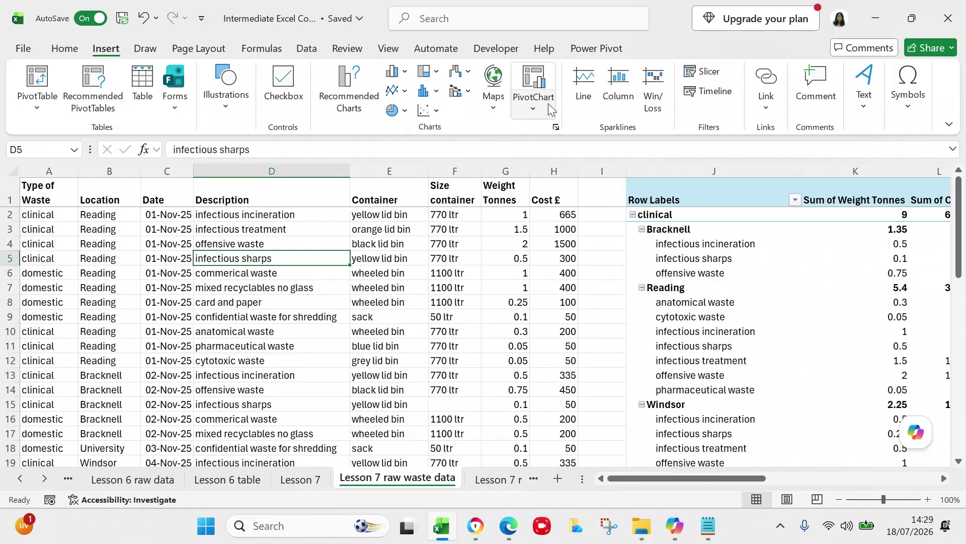
click(533, 107)
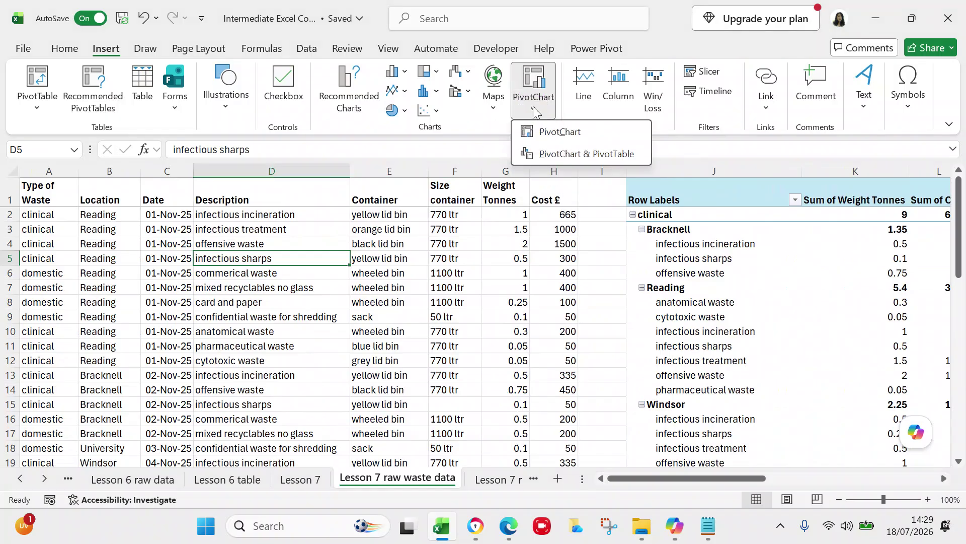
click(551, 152)
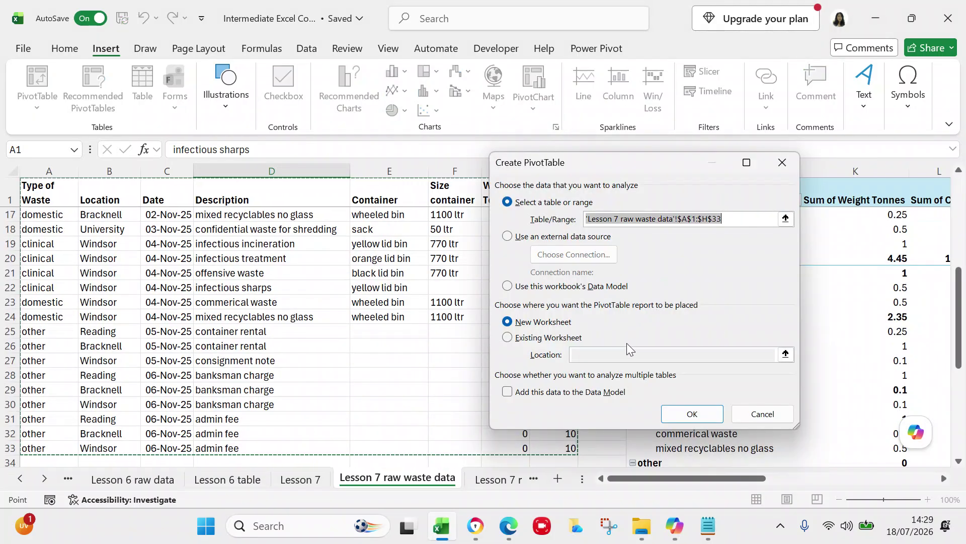
click(675, 411)
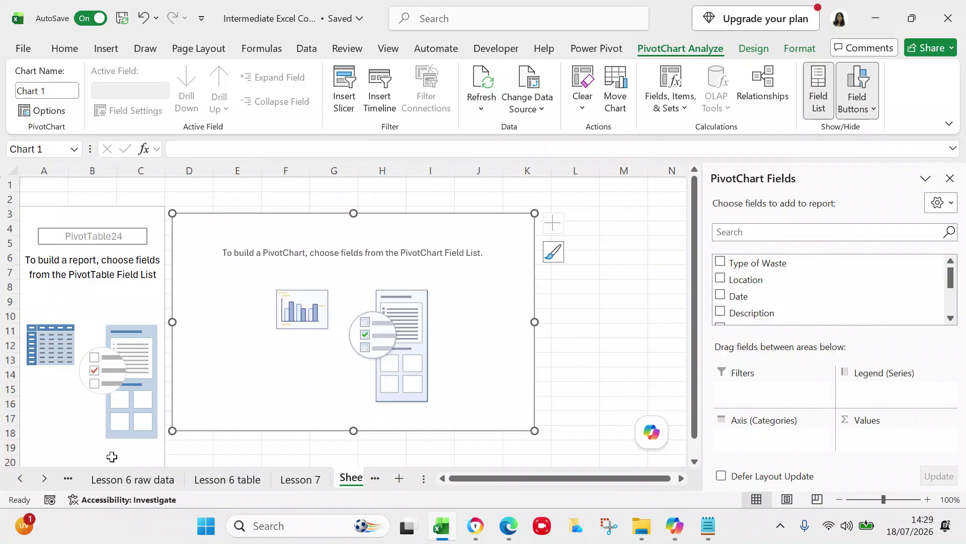
Step: Move the new pivot sheet so it sits directly after the Lesson 7 raw waste data sheet
click(47, 480)
click(45, 478)
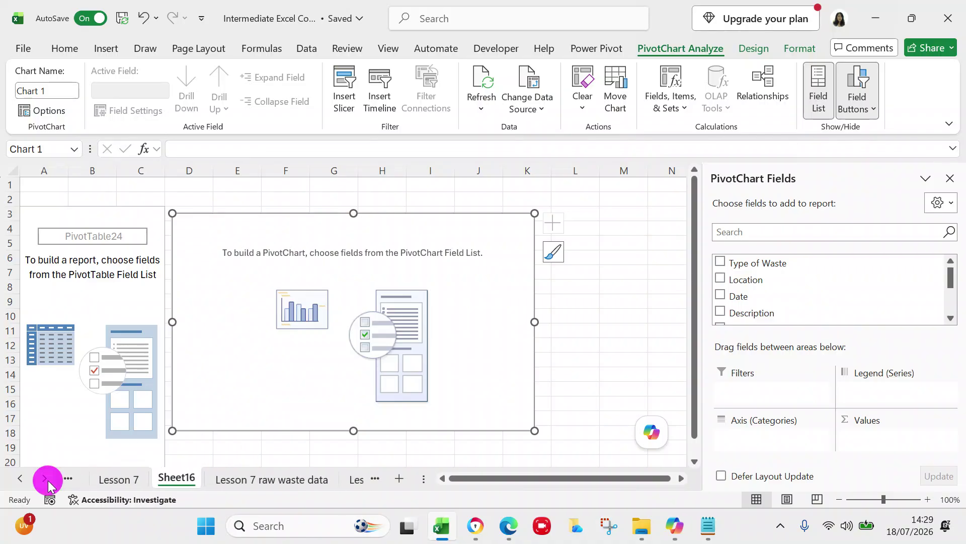
drag(162, 478, 332, 481)
Step: Add Type of Waste, Location and Description as row fields of the new pivot table
click(68, 358)
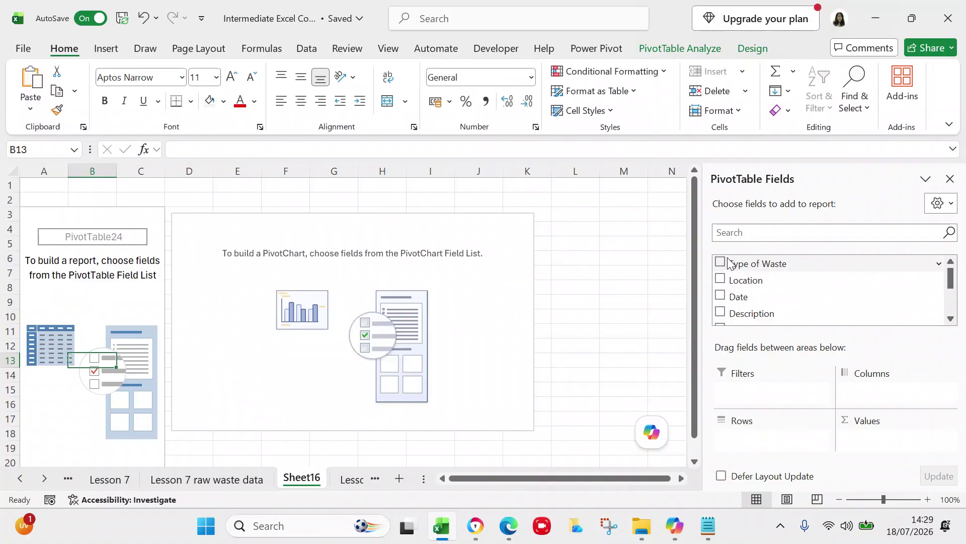
click(720, 262)
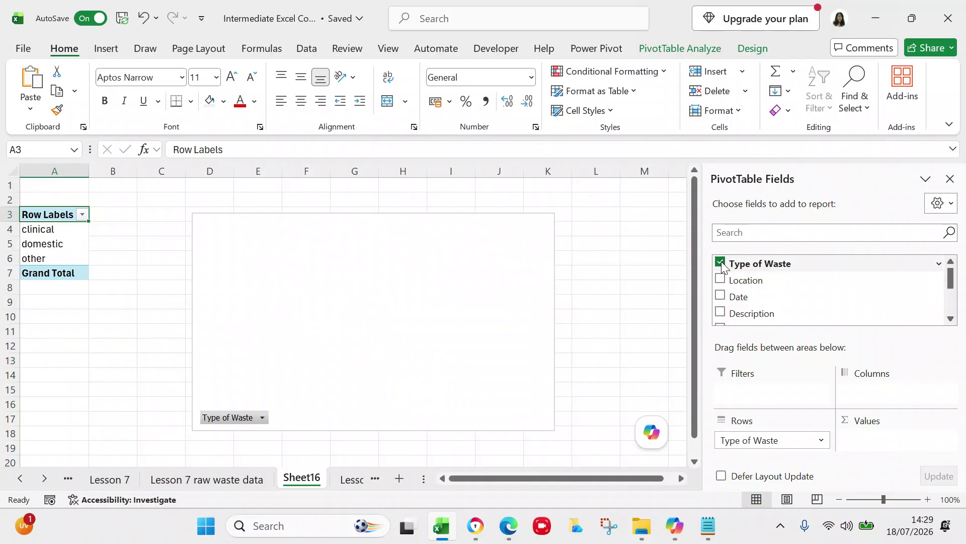
click(721, 279)
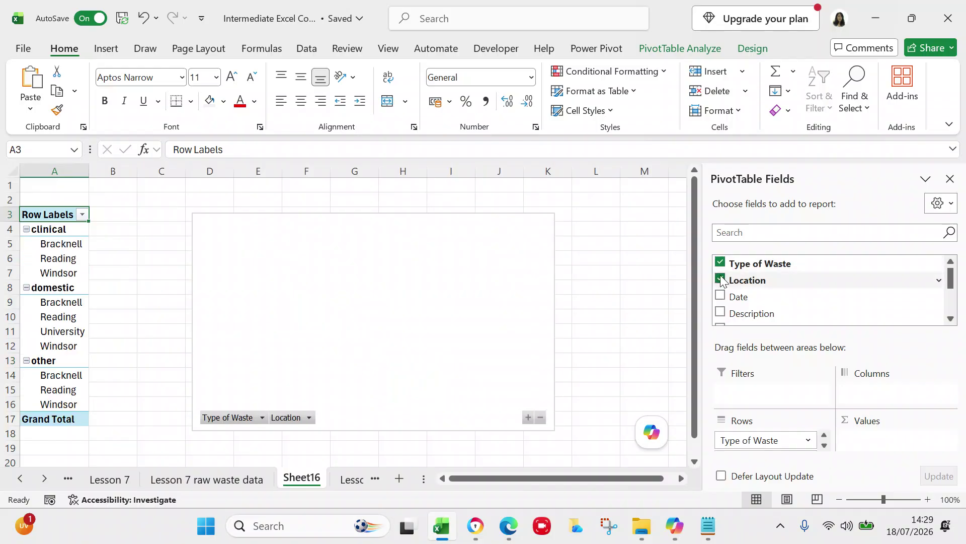
click(951, 318)
click(951, 319)
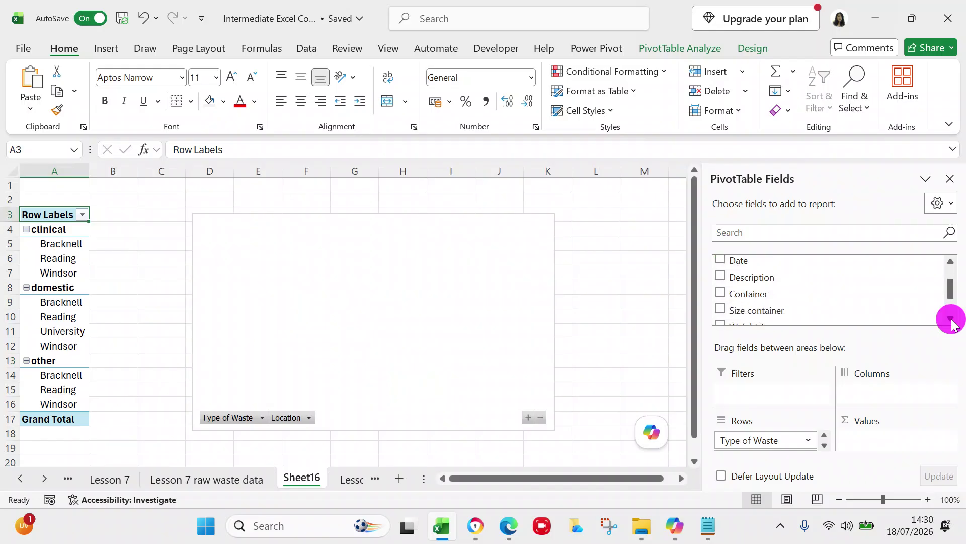
click(721, 275)
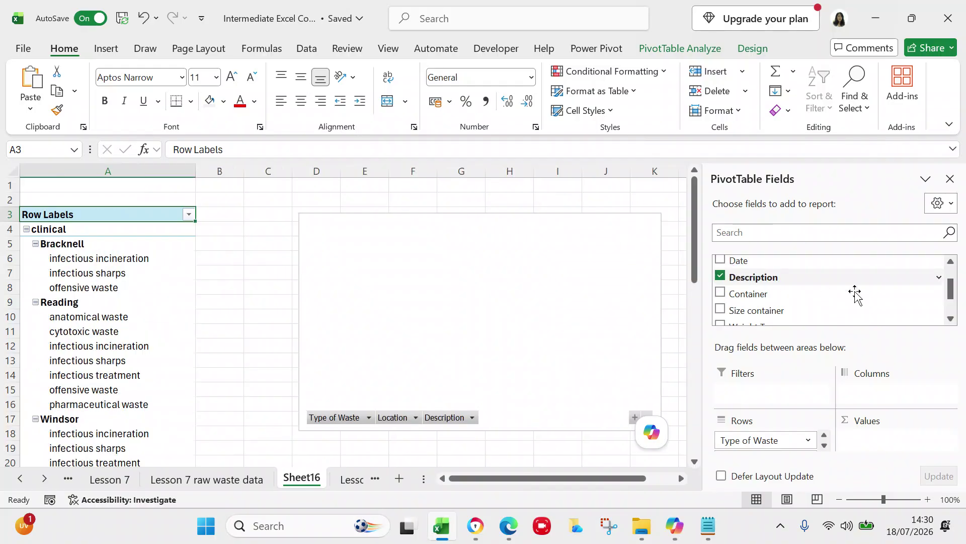
Step: Add Weight Tonnes and Cost as summed values of the pivot table
click(951, 318)
click(951, 318)
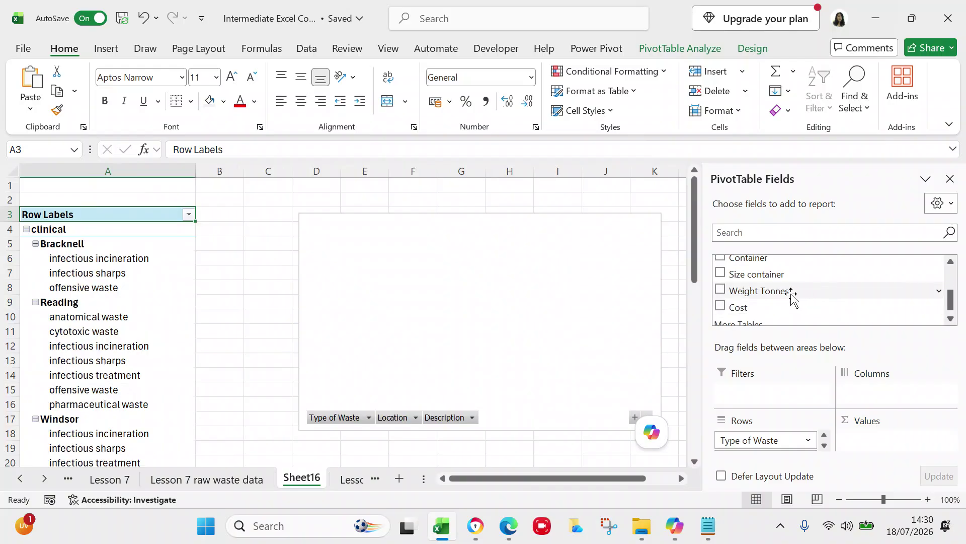
click(720, 289)
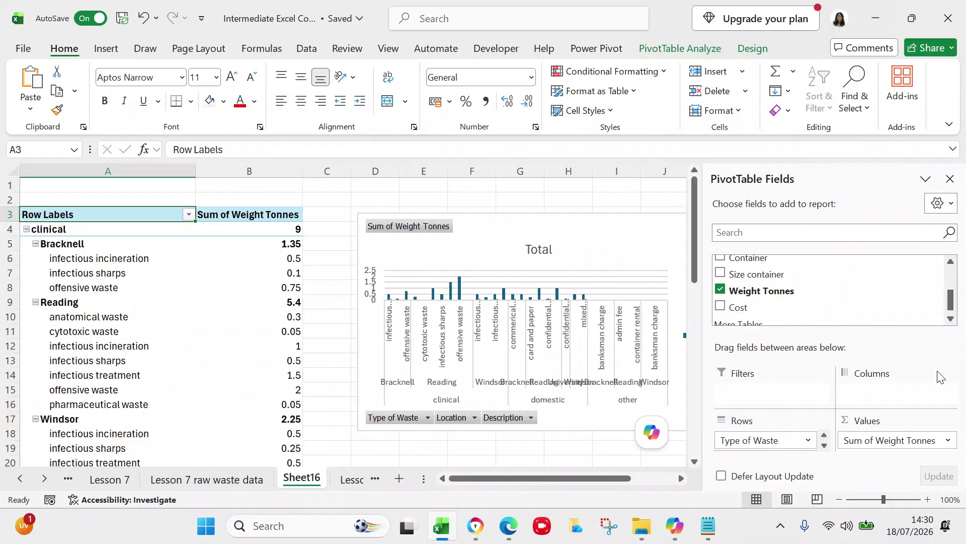
click(726, 310)
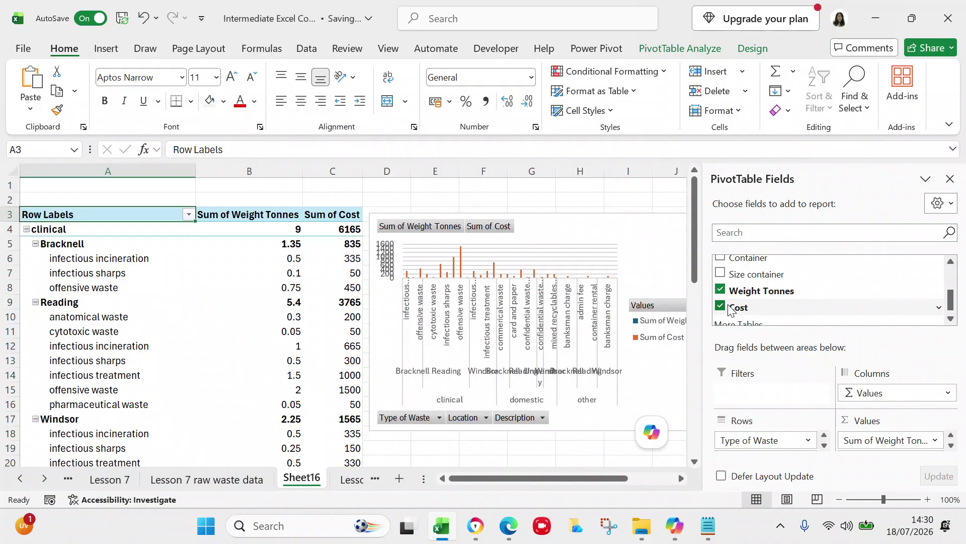
Step: Review the pivot table down to its Grand Total row and delete the pivot chart beside it
drag(692, 237, 690, 406)
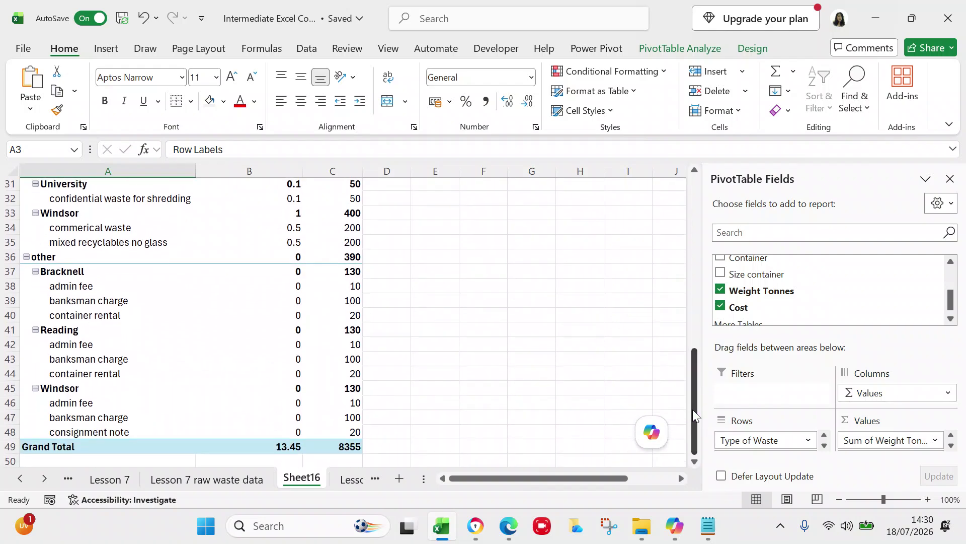
drag(694, 410, 689, 191)
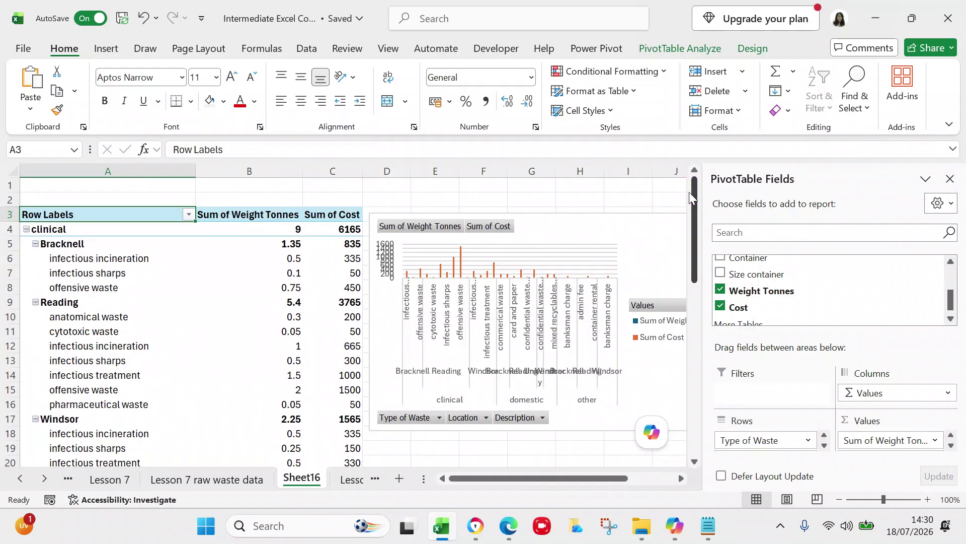
click(604, 228)
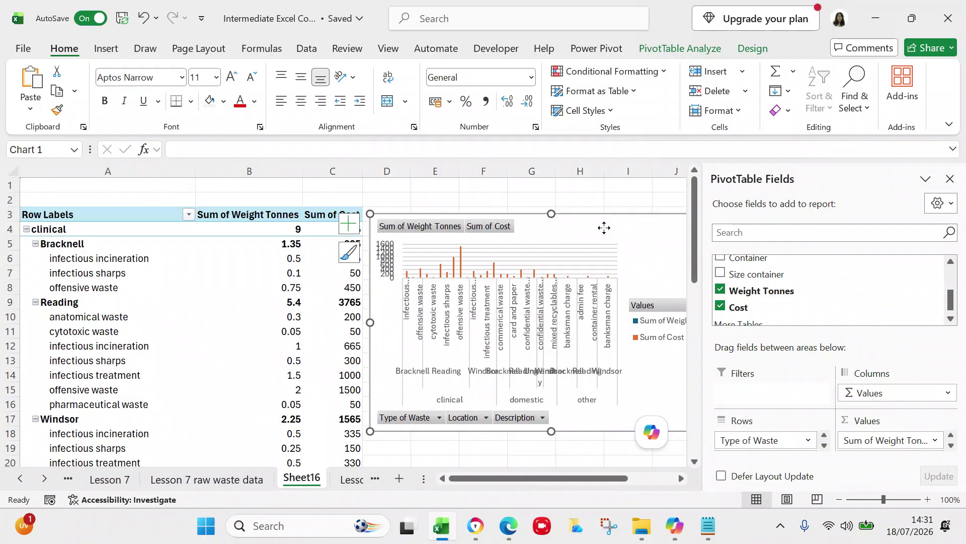
key(Delete)
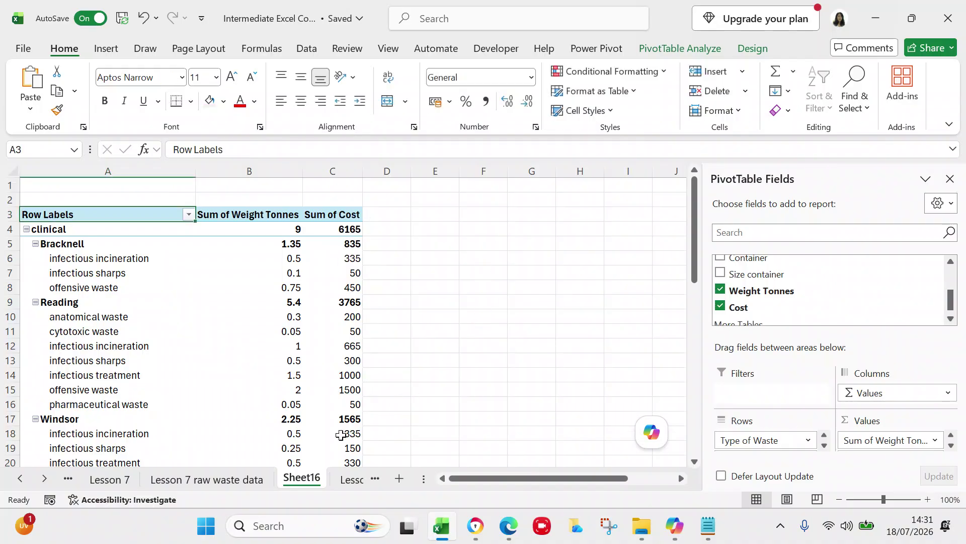
Step: Rename the pivot sheet as "wate pivot table only"
double_click(308, 477)
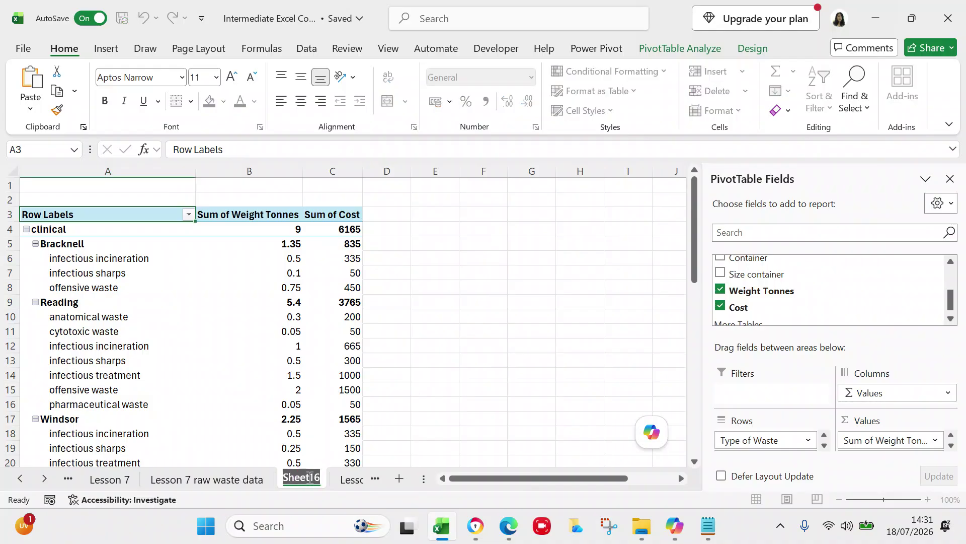
text(wate pivot table)
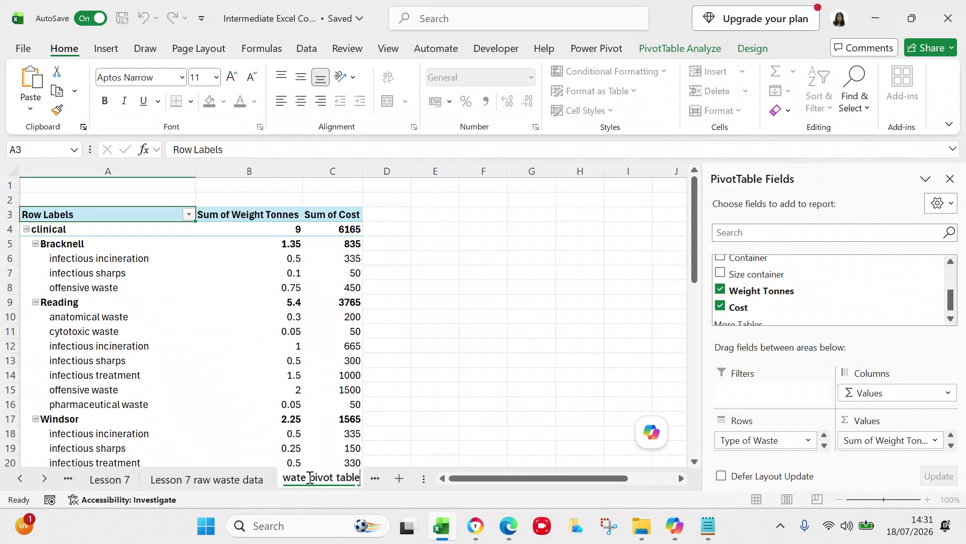
key(Return)
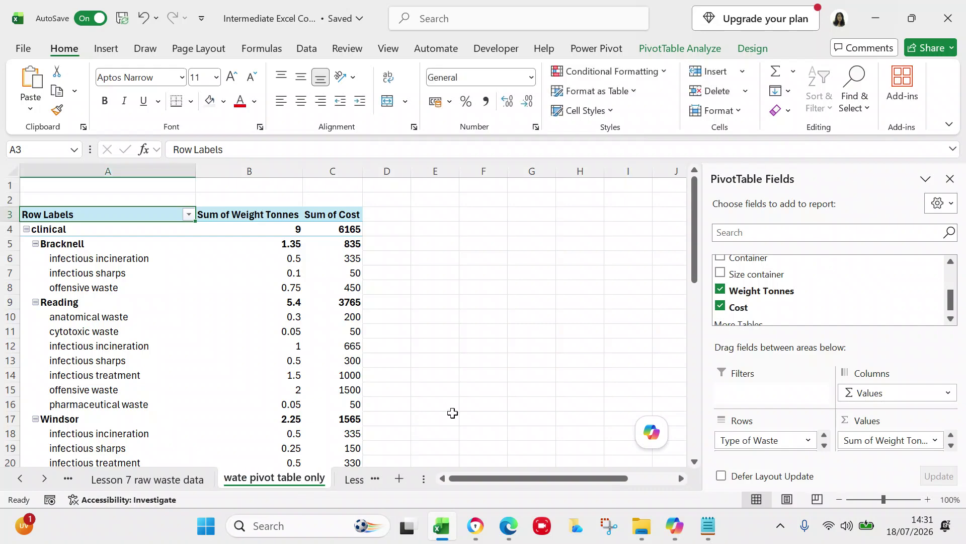
click(453, 413)
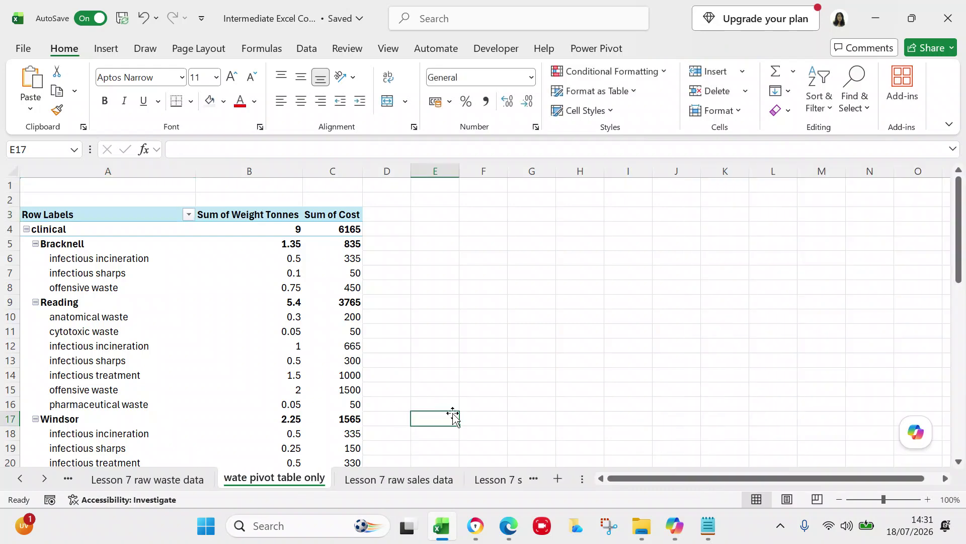
Step: From the Lesson 7 raw waste data range A1:H33, insert another PivotChart & PivotTable on a new worksheet
click(167, 484)
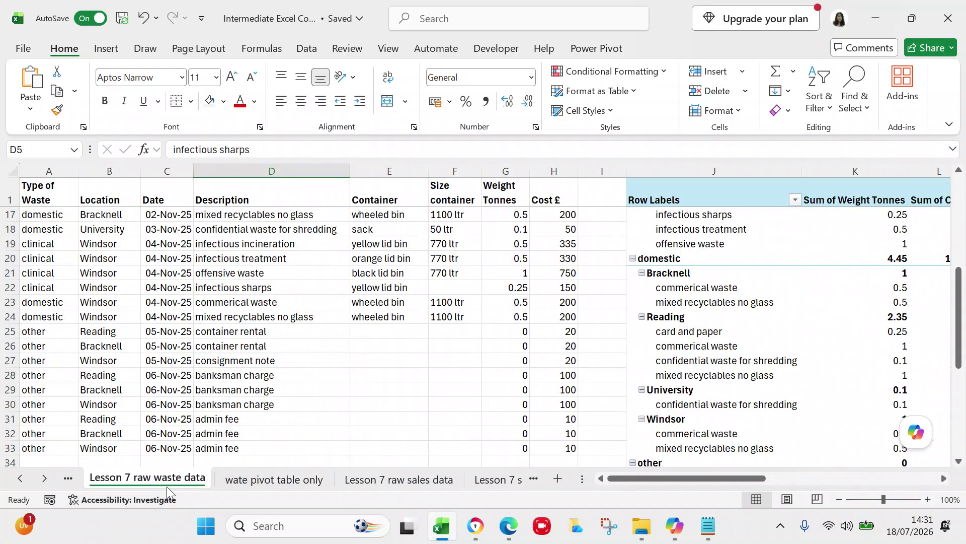
click(174, 302)
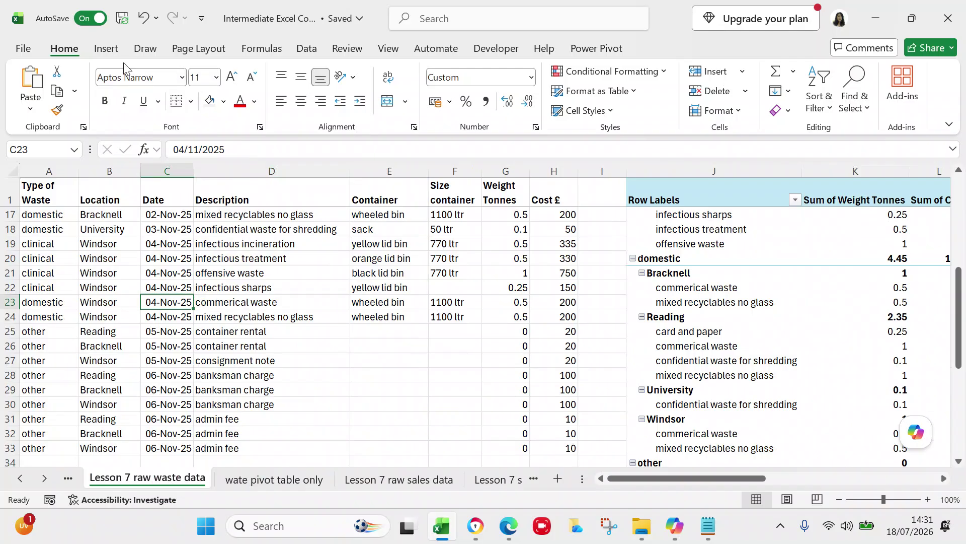
click(111, 49)
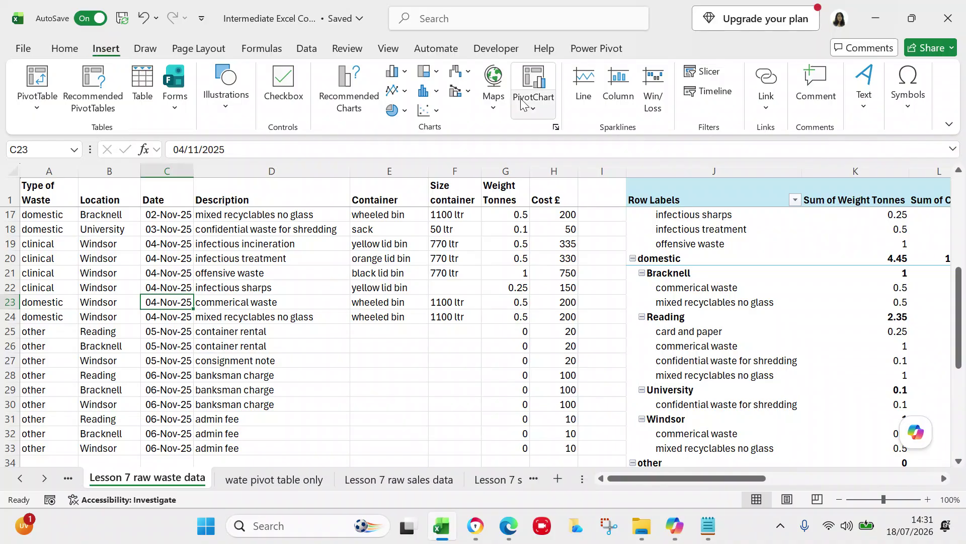
click(534, 108)
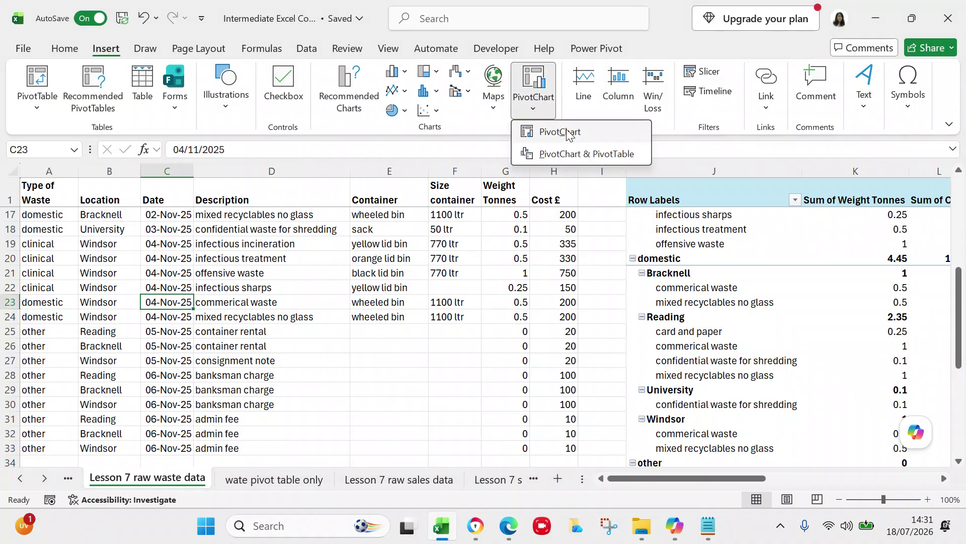
click(567, 153)
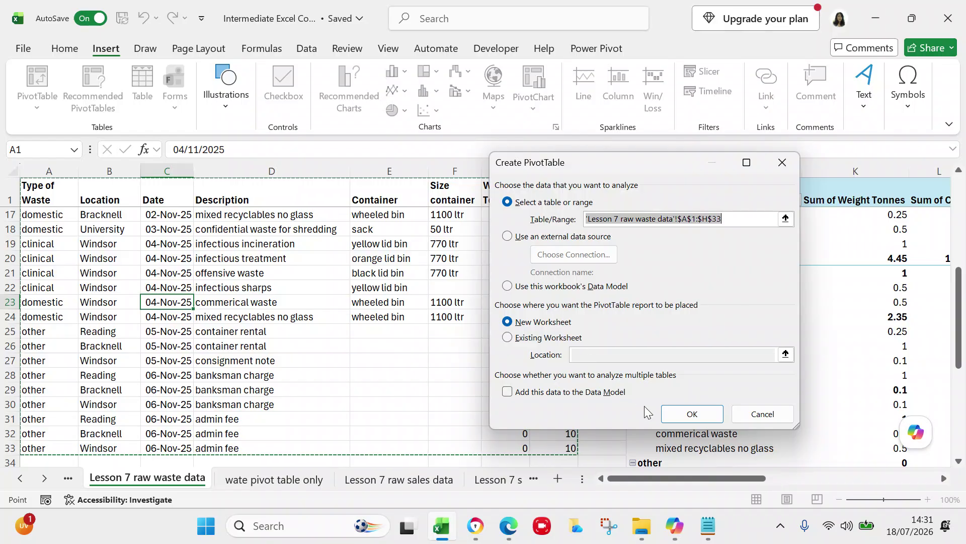
click(673, 411)
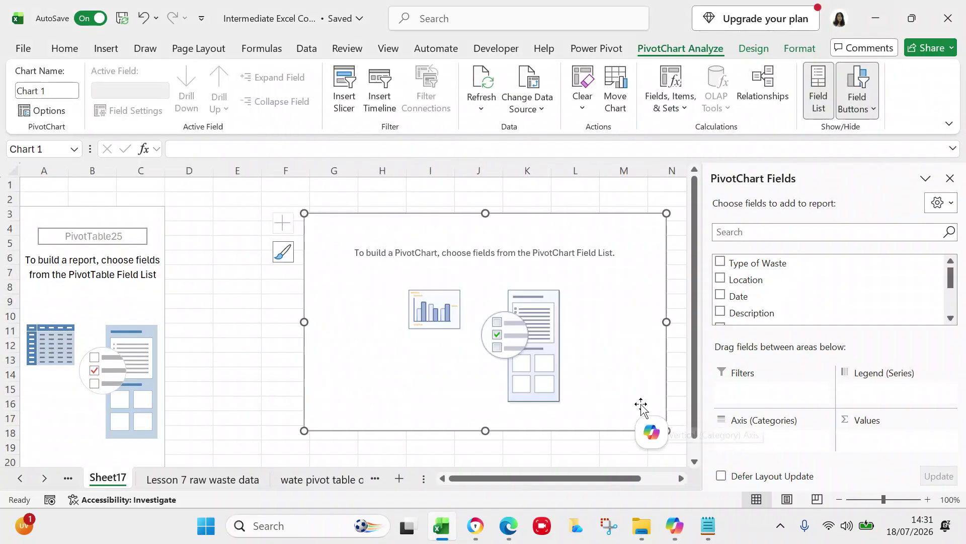
Step: Move the new pivot sheet between the "wate pivot table only" and "Lesson 7 raw sales data" sheets
drag(116, 483, 365, 482)
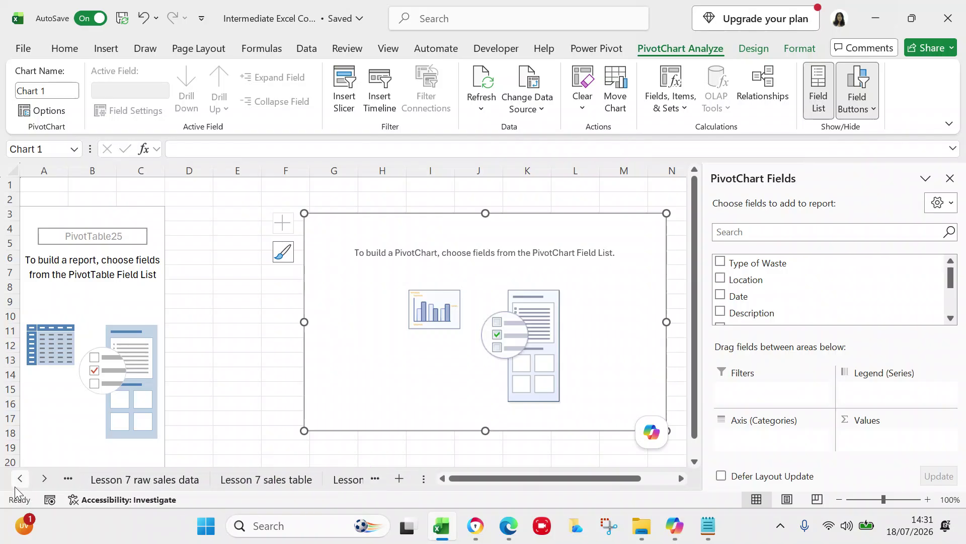
click(43, 479)
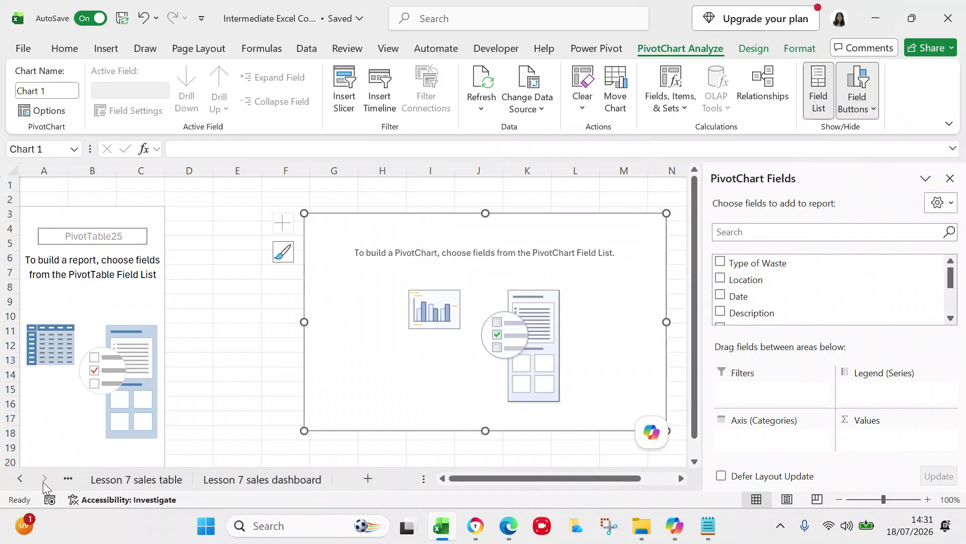
click(20, 480)
click(20, 480)
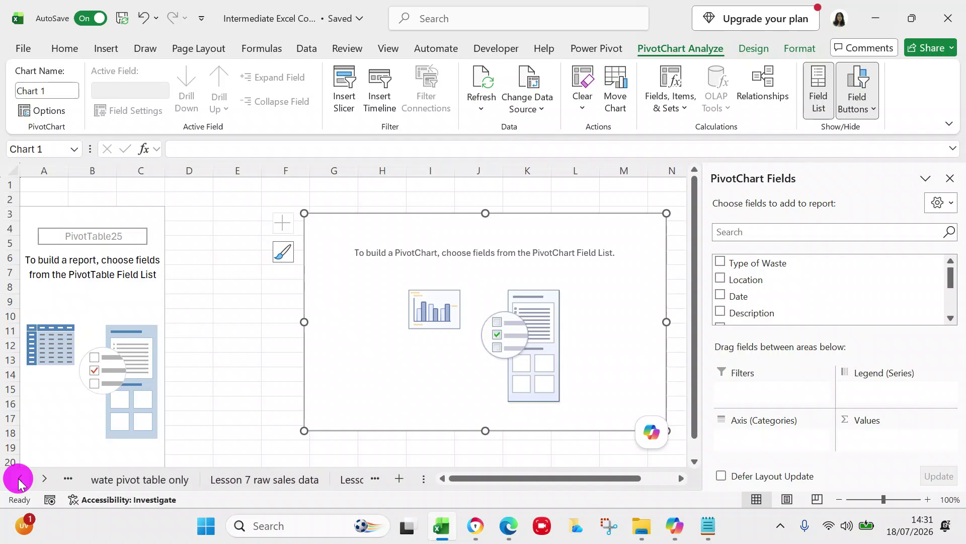
click(19, 480)
click(19, 480)
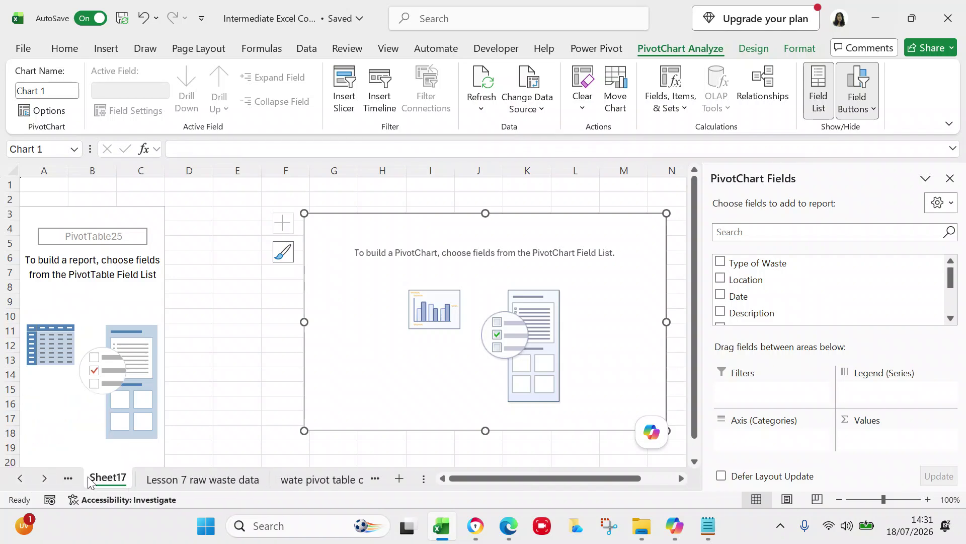
mouse_move(95, 480)
mouse_down()
mouse_move(254, 480)
mouse_move(267, 465)
mouse_move(281, 478)
mouse_up()
click(46, 476)
click(46, 476)
drag(108, 475, 259, 479)
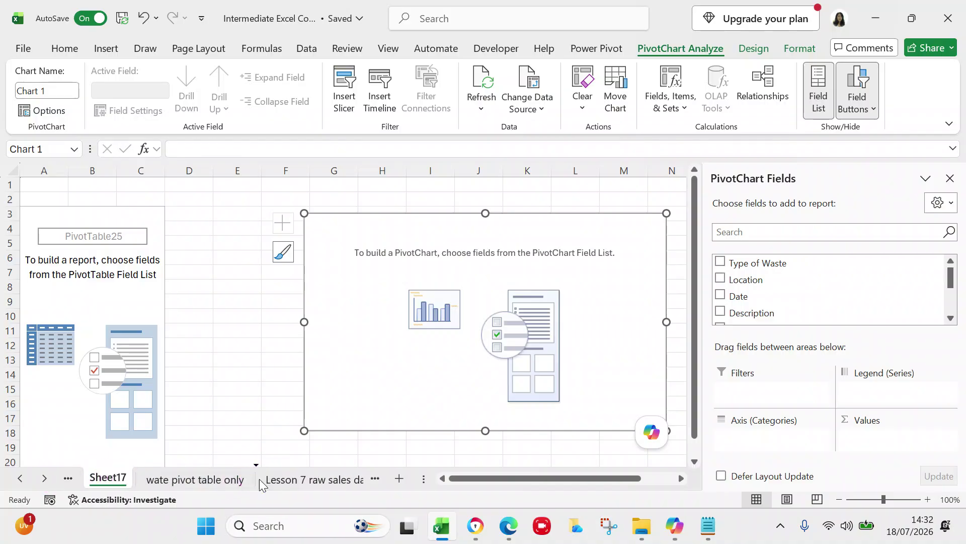
Step: Put Type of Waste in the rows of the empty pivot table, trying Description beneath it and removing it again
click(116, 319)
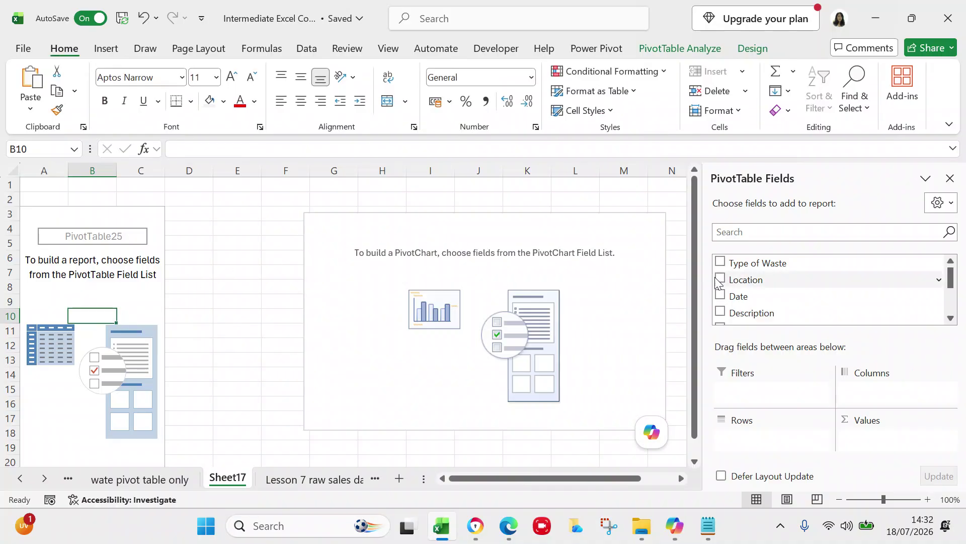
click(720, 262)
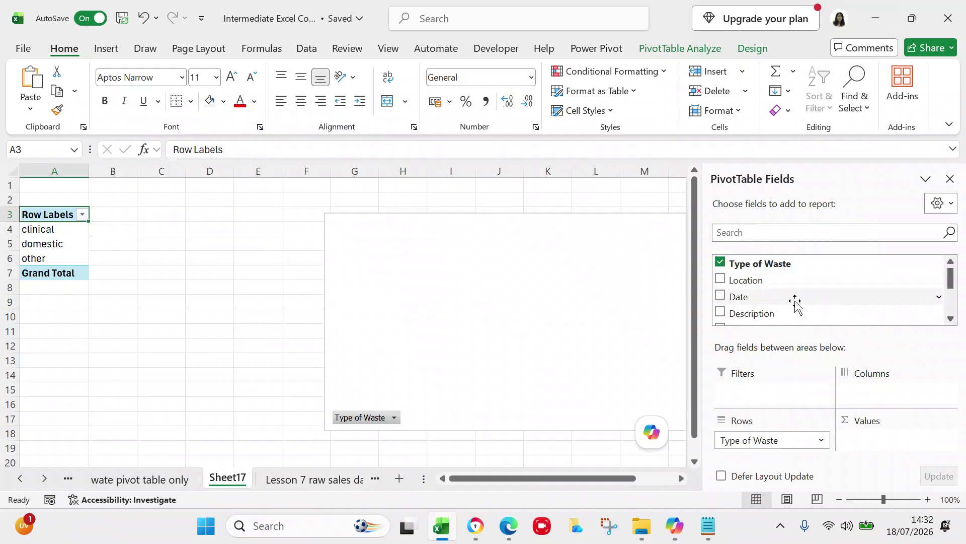
click(722, 313)
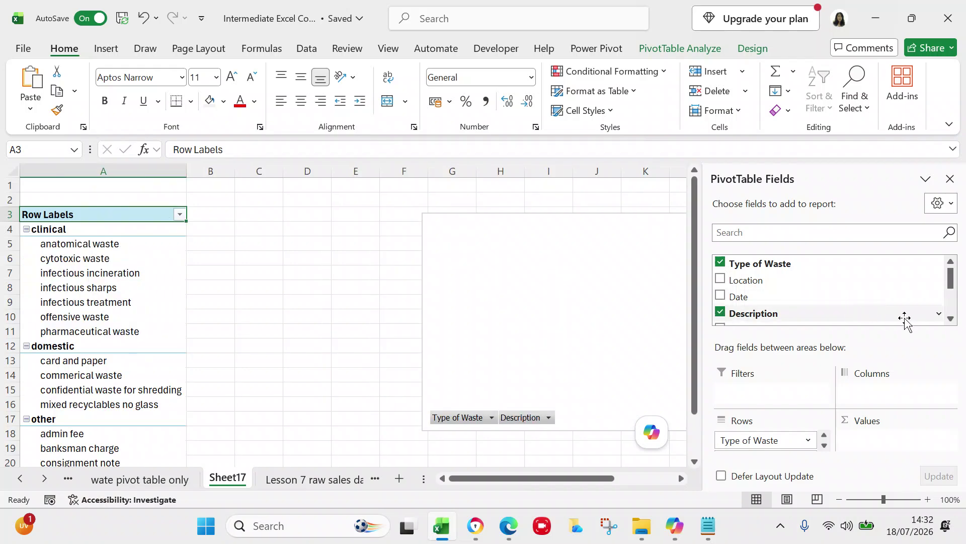
click(720, 313)
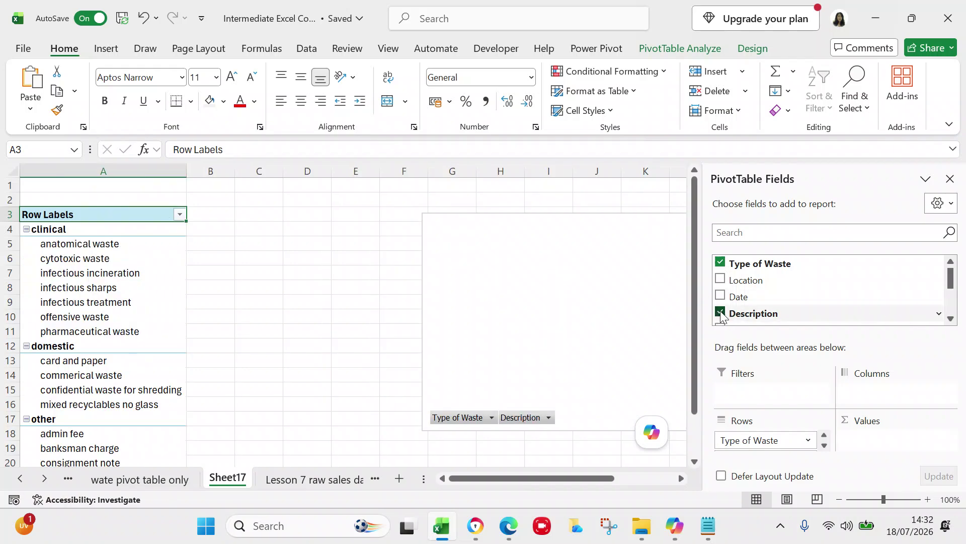
Step: Add Weight Tonnes as a summed value of the pivot table, trying Cost alongside it and removing it again
click(950, 319)
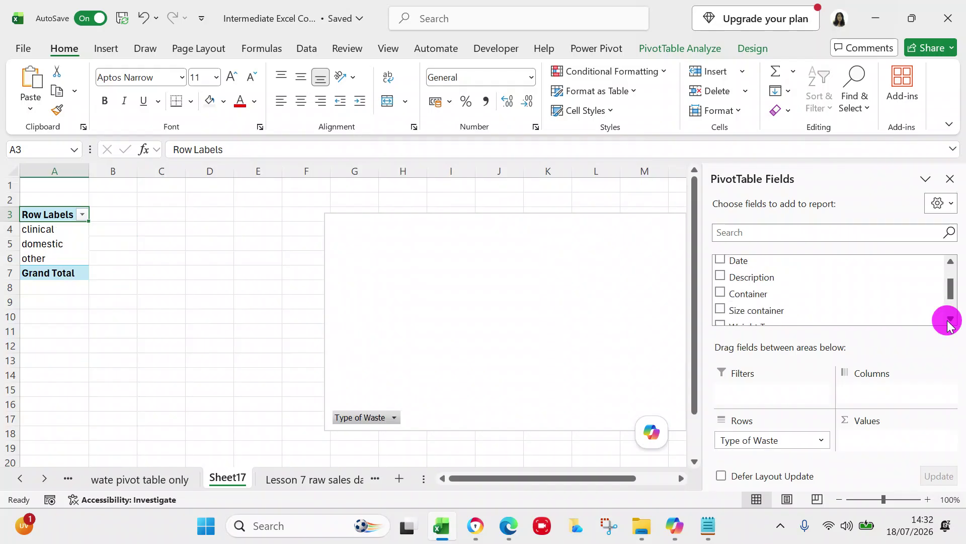
click(949, 321)
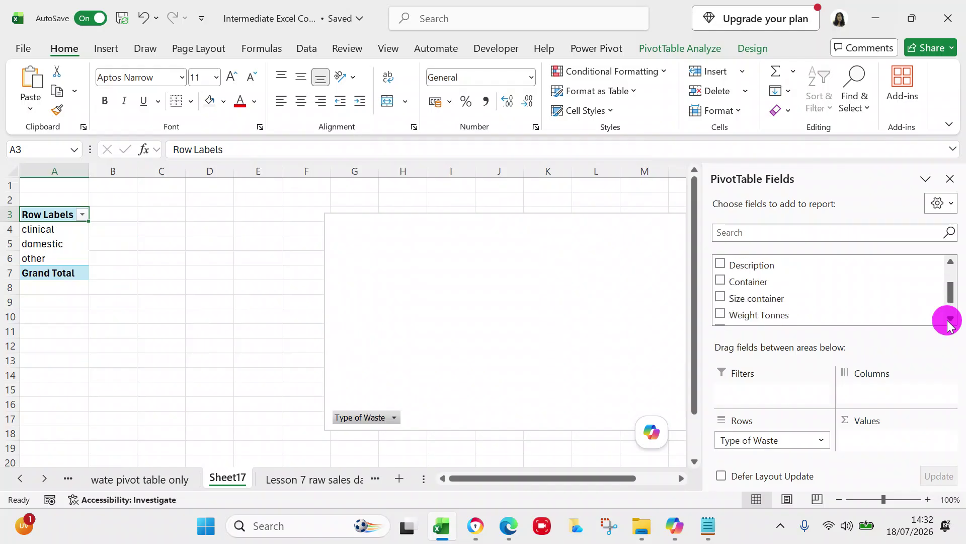
click(722, 314)
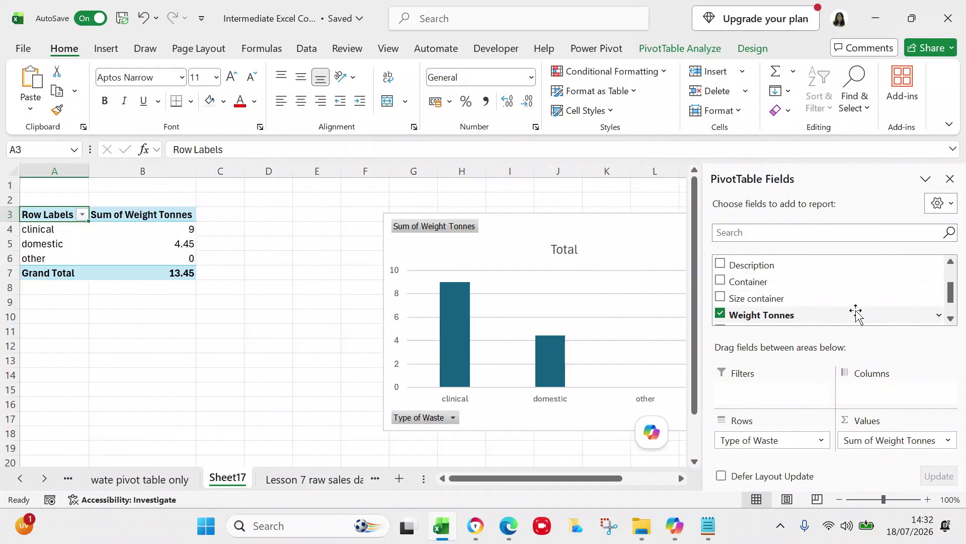
click(952, 320)
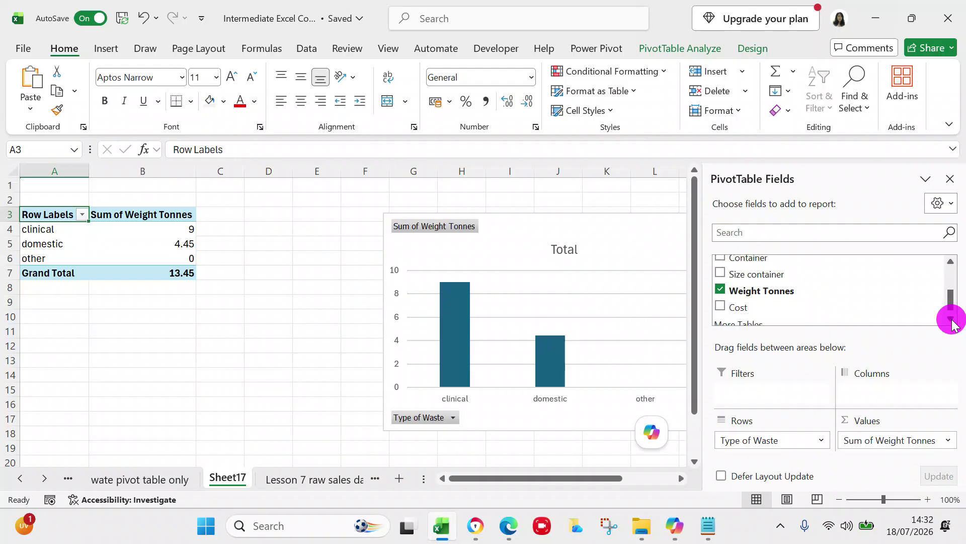
click(720, 306)
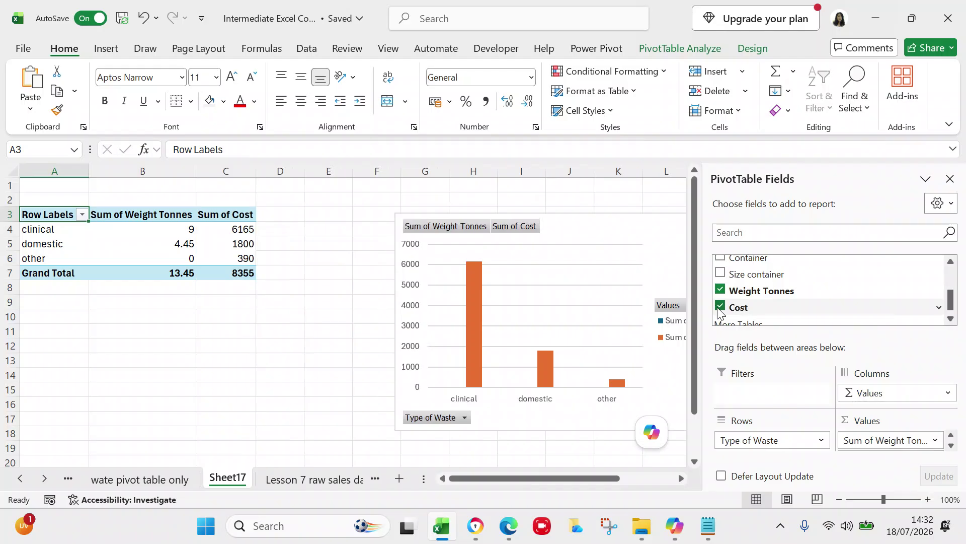
click(720, 307)
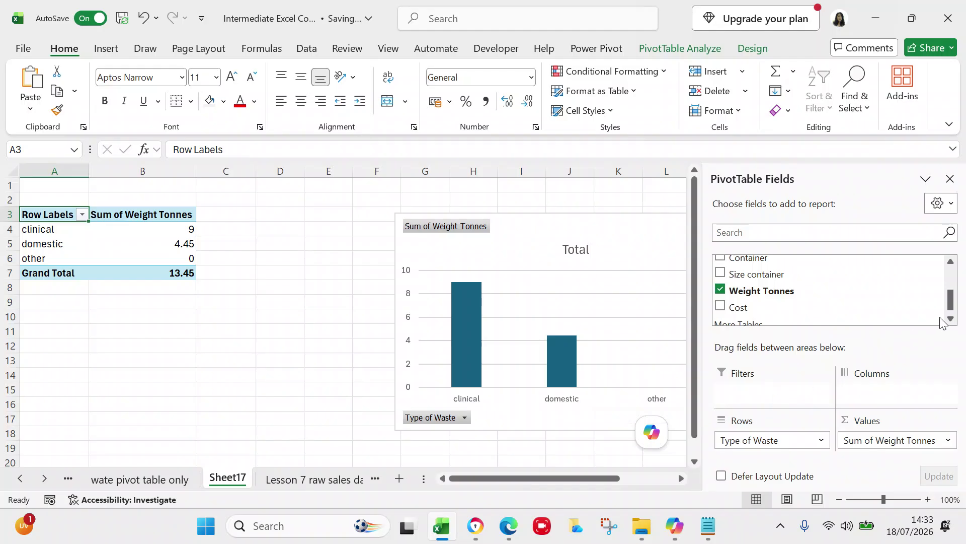
Step: Replace Type of Waste with Location in the pivot table's rows and review the pivot chart by location
drag(949, 294, 948, 247)
click(721, 263)
click(720, 279)
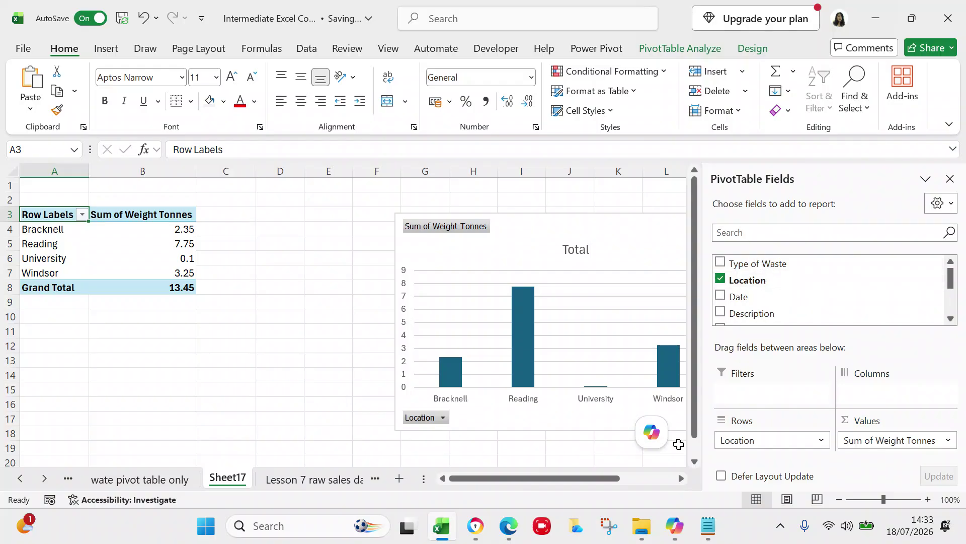
click(681, 478)
click(681, 478)
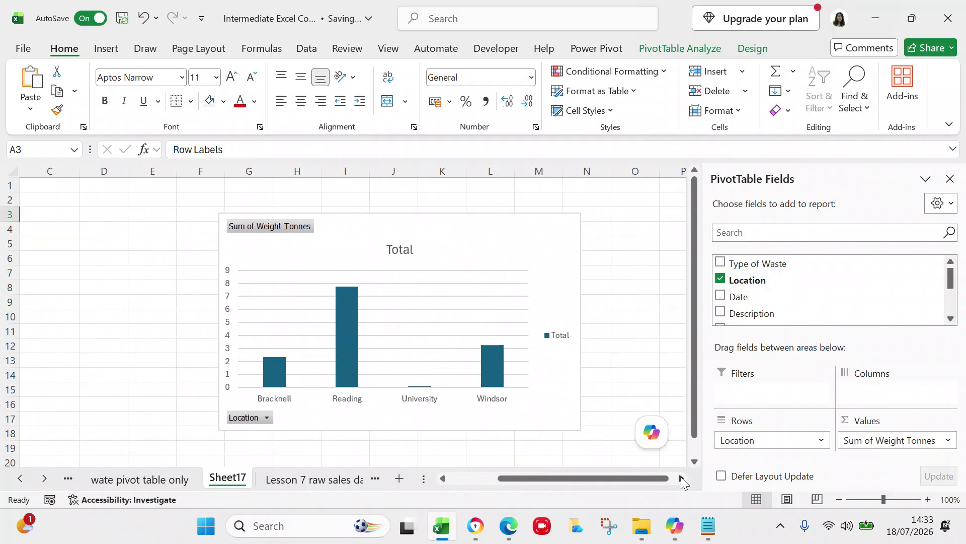
drag(633, 475, 570, 467)
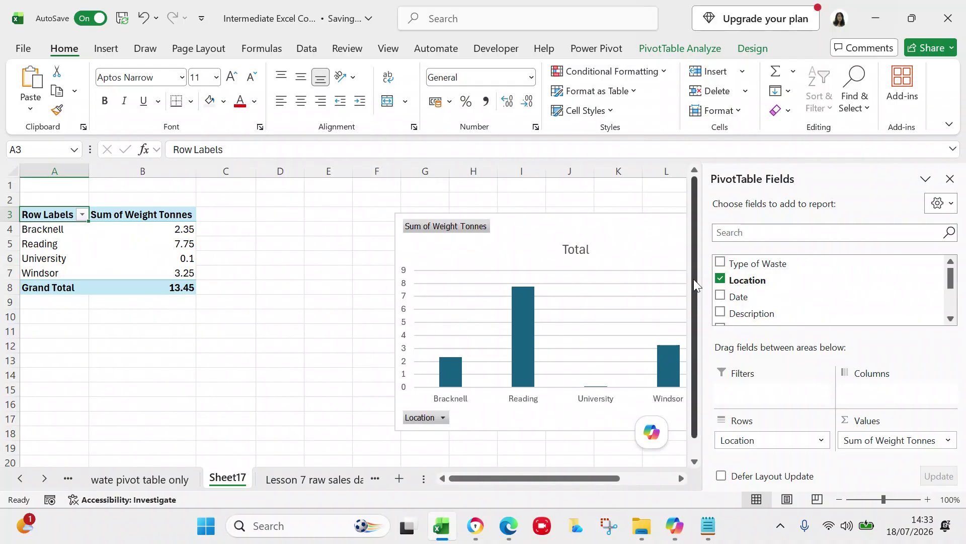
Step: Replace Location with Description in the pivot table's rows and review the pivot chart by description
click(722, 277)
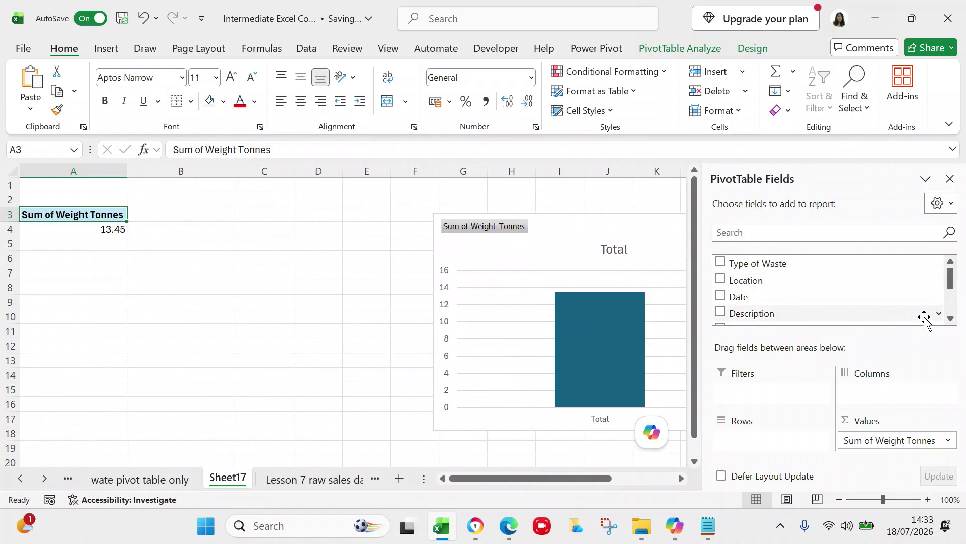
click(950, 319)
click(950, 319)
click(722, 276)
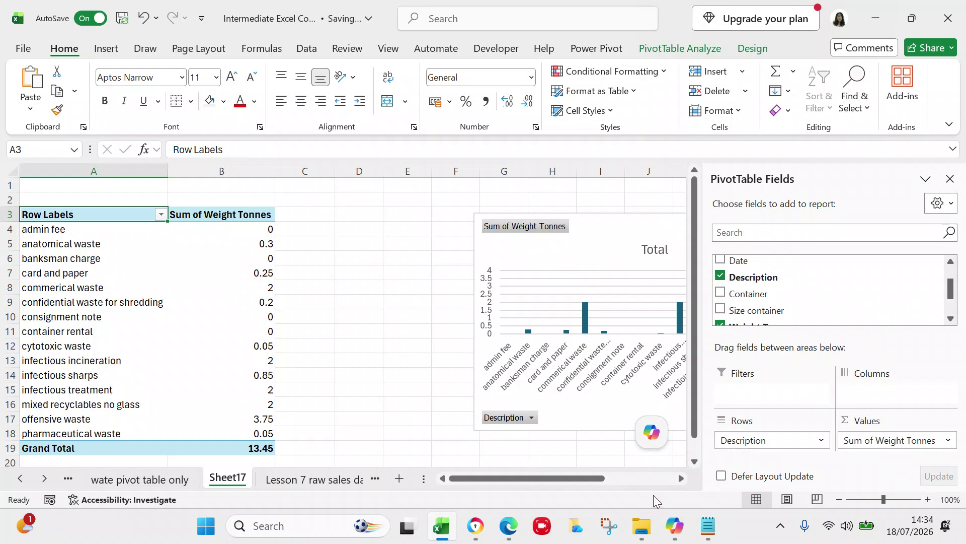
click(681, 479)
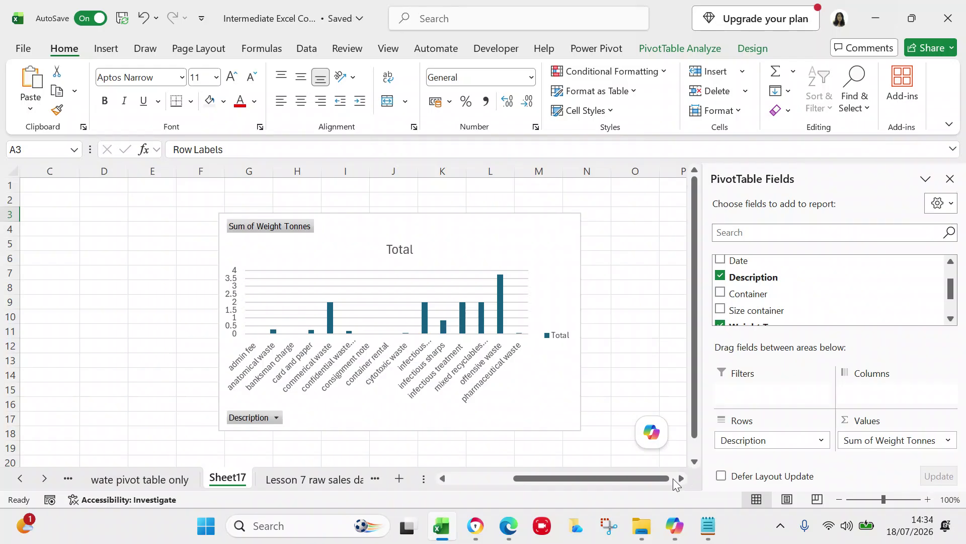
drag(645, 480, 539, 479)
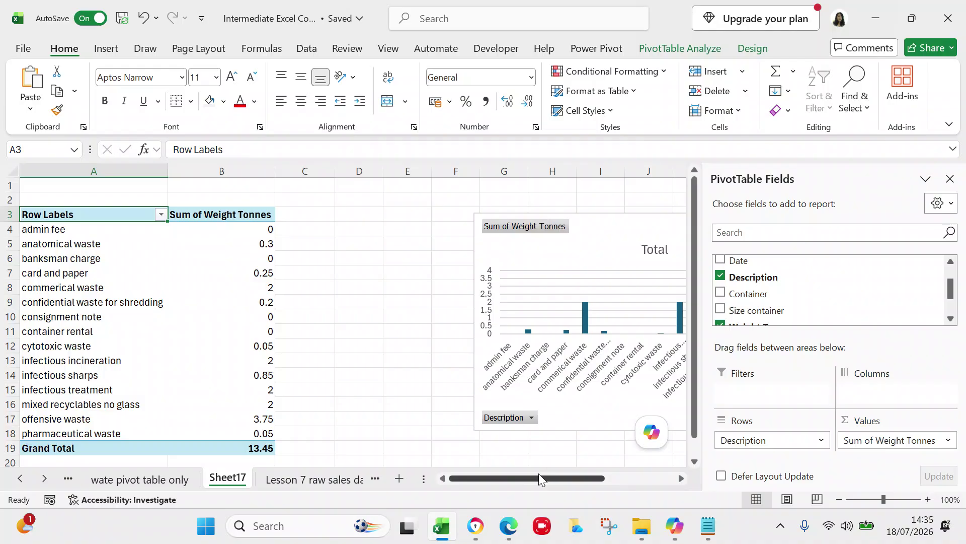
Step: Remove Description from the pivot table's rows and replace Weight Tonnes with Cost as the summed value
click(951, 261)
click(951, 261)
click(951, 263)
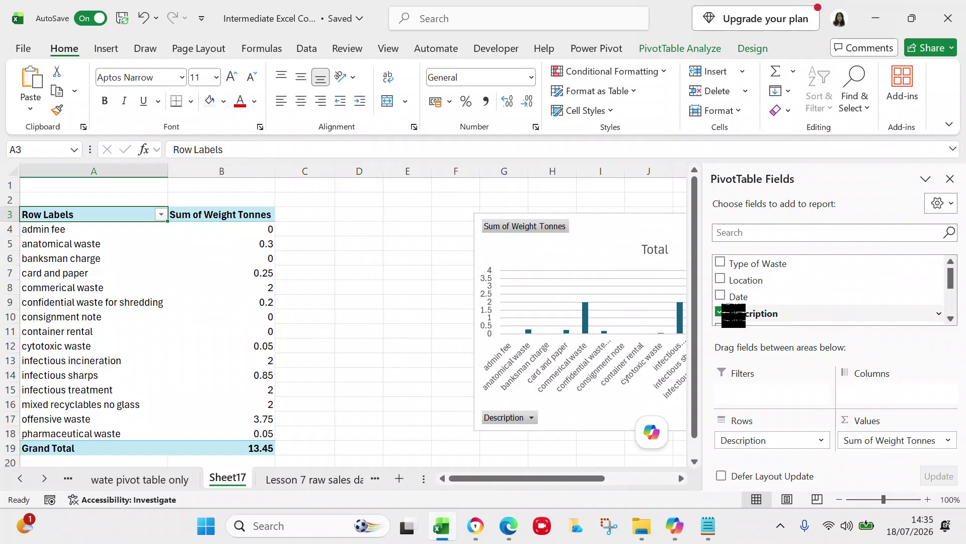
click(721, 312)
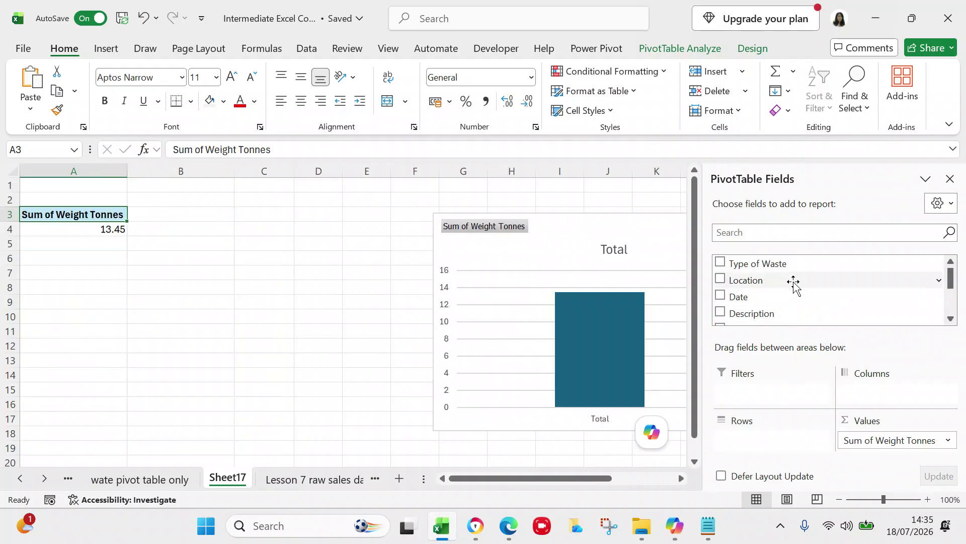
click(951, 318)
click(950, 318)
click(951, 318)
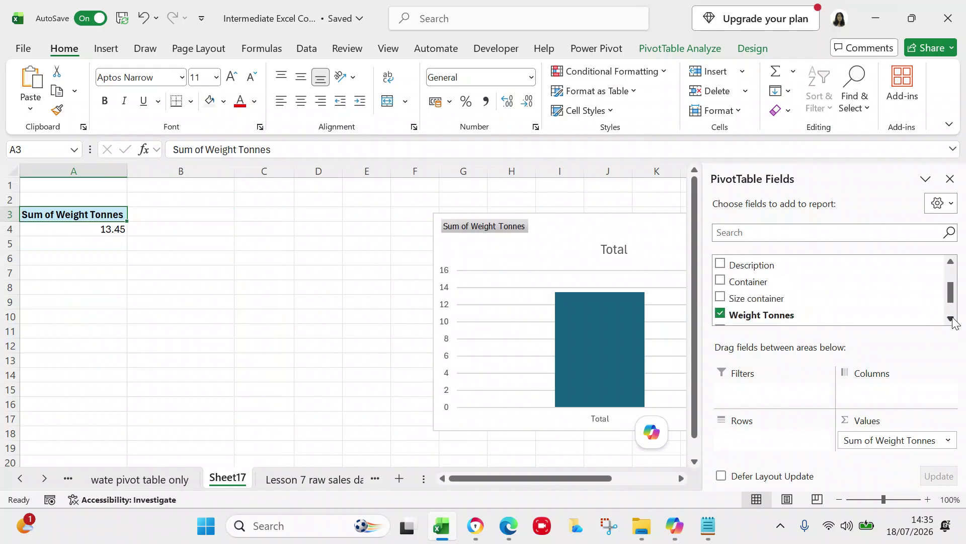
click(951, 319)
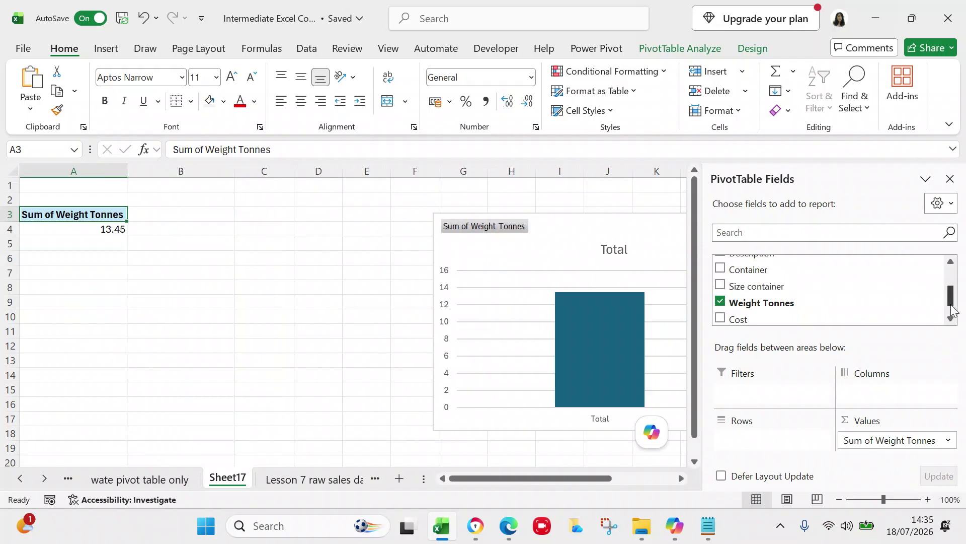
click(951, 304)
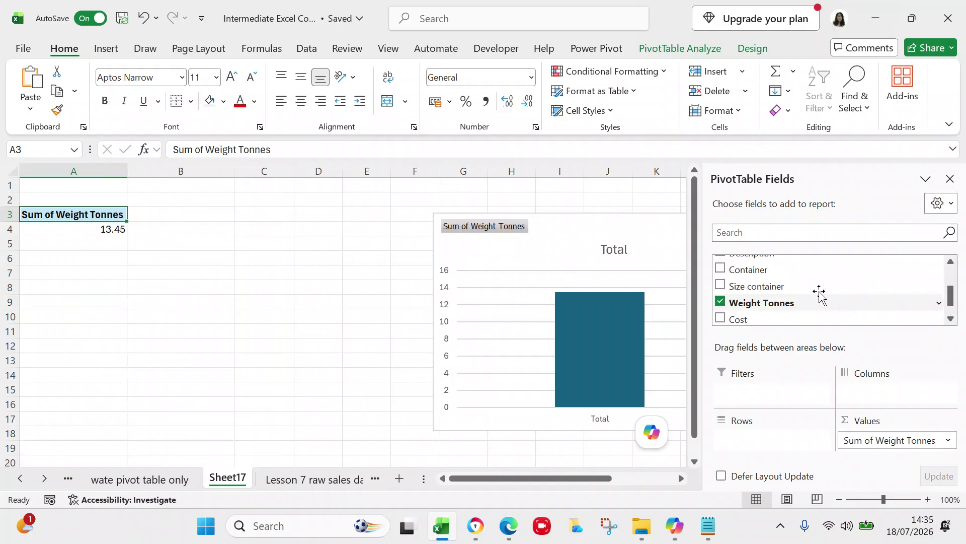
click(720, 301)
click(720, 319)
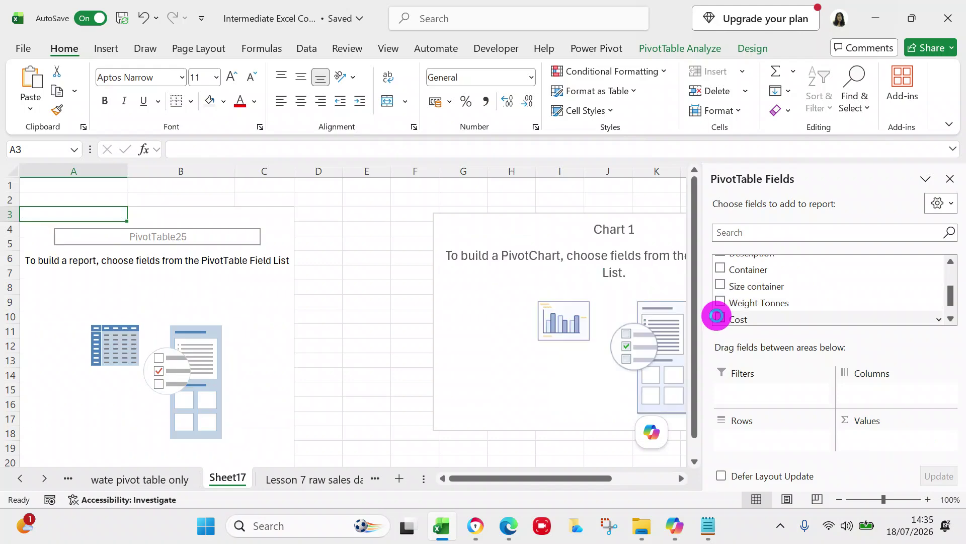
Step: Add Type of Waste to the pivot table's rows to break down the summed cost, and deselect the pivot table
click(949, 301)
drag(948, 301, 943, 251)
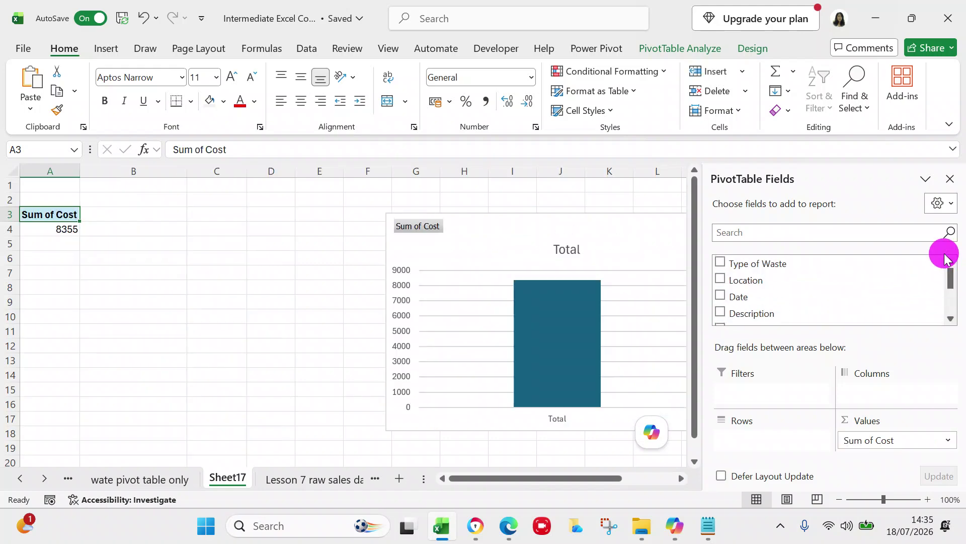
click(729, 262)
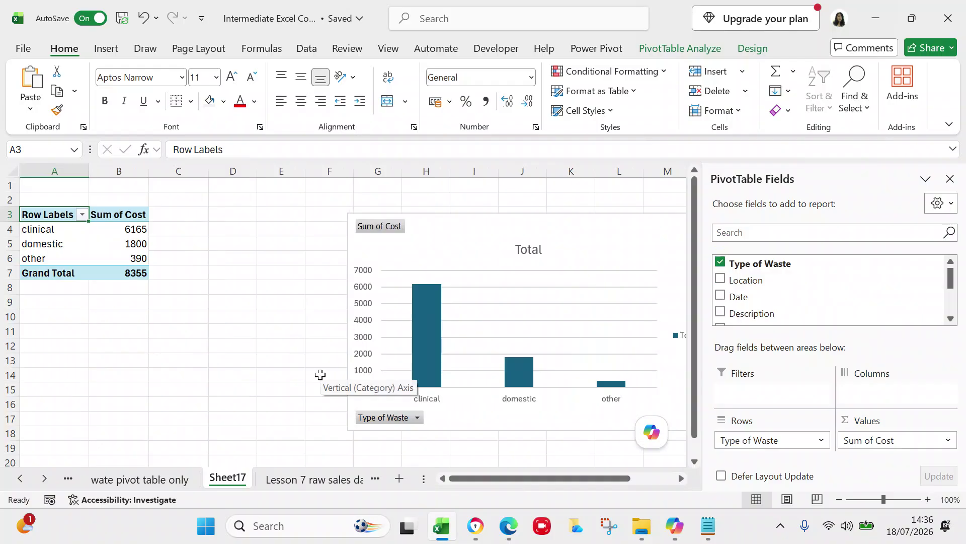
click(251, 357)
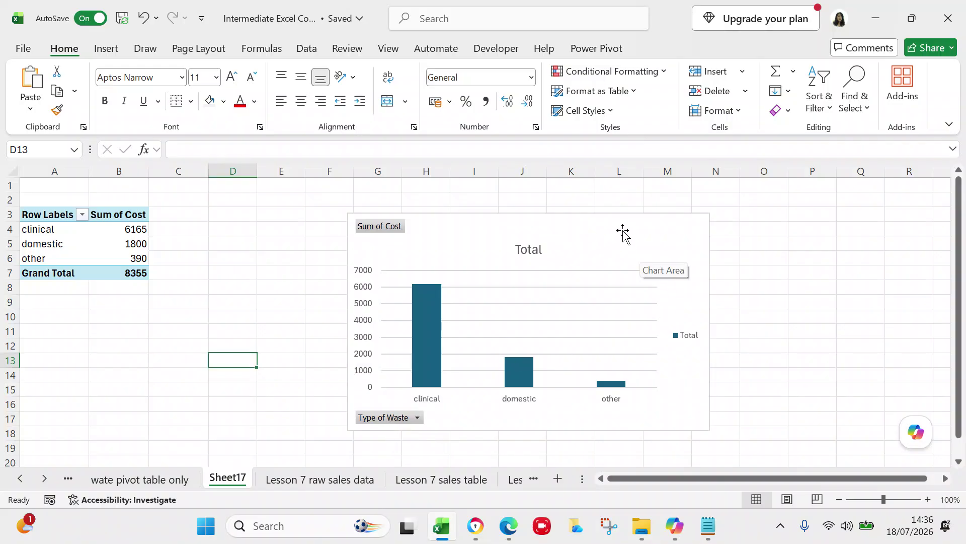
Step: Hide all field buttons on the pivot chart of cost by waste type
click(452, 218)
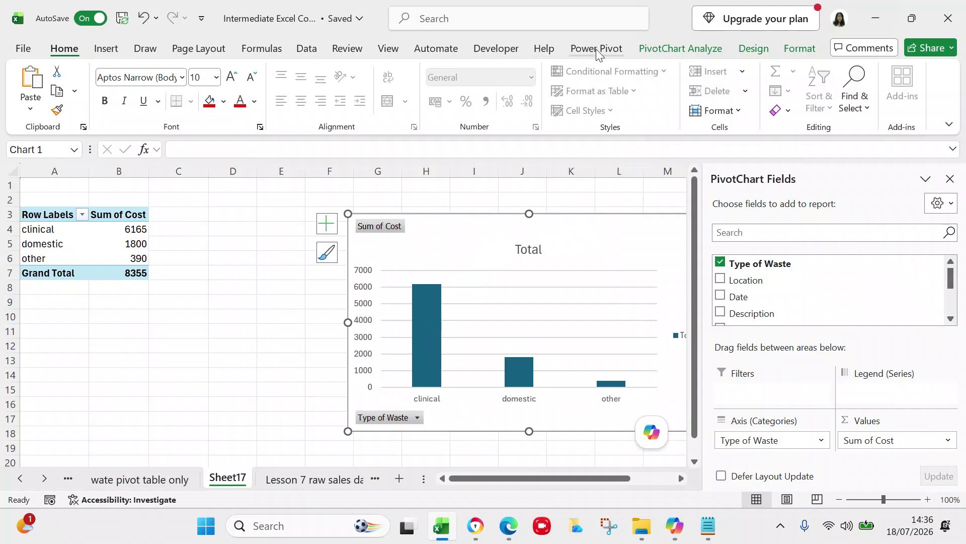
click(652, 49)
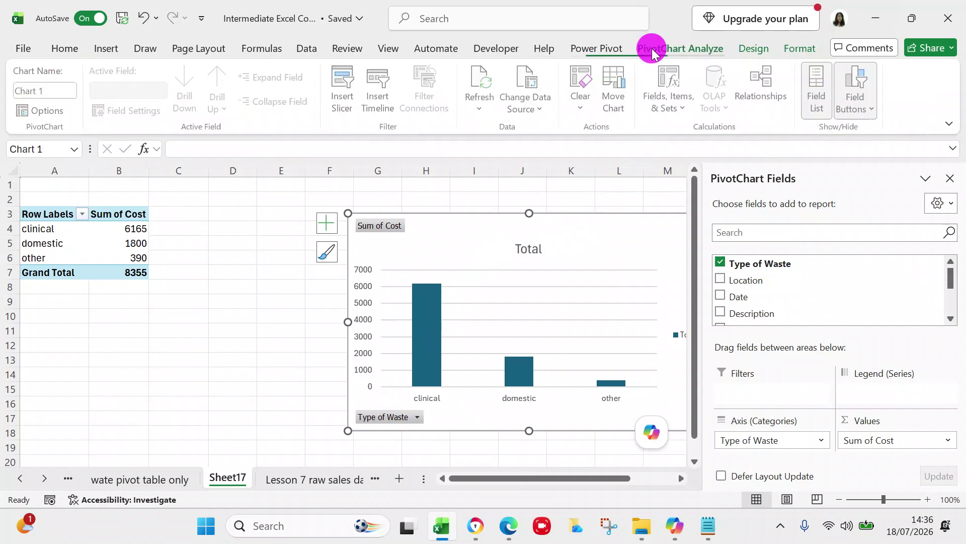
click(854, 103)
click(800, 241)
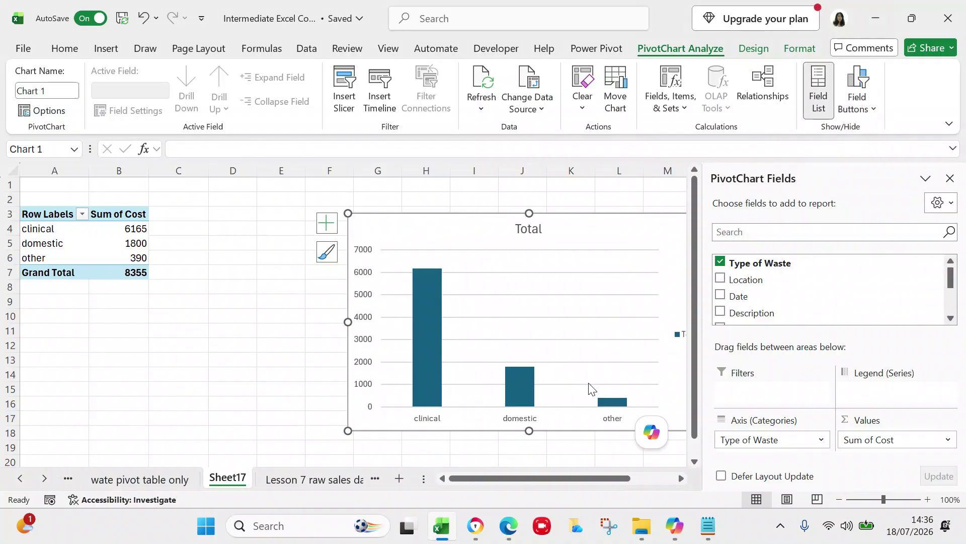
Step: Delete the legend from the pivot chart of cost by waste type, and deselect the chart
click(682, 478)
click(682, 479)
click(569, 334)
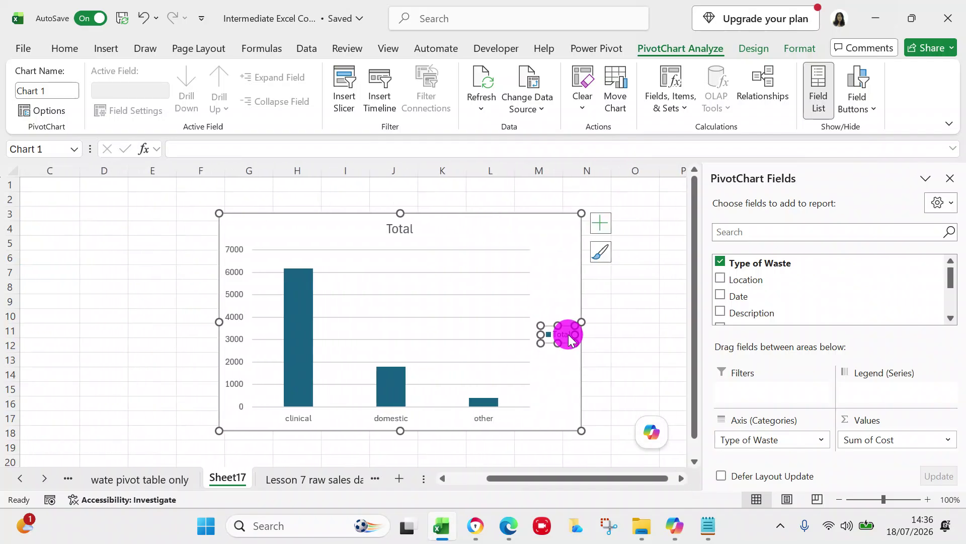
key(Delete)
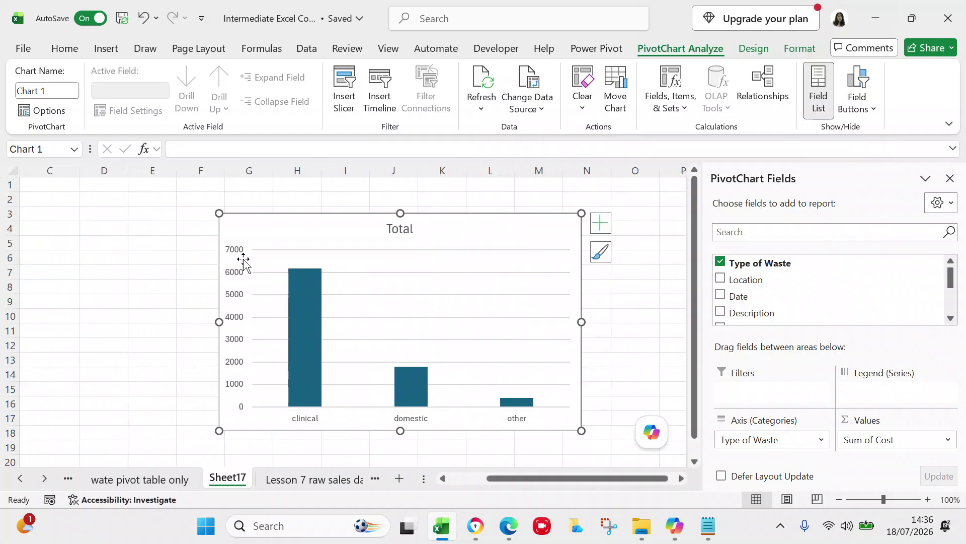
click(85, 271)
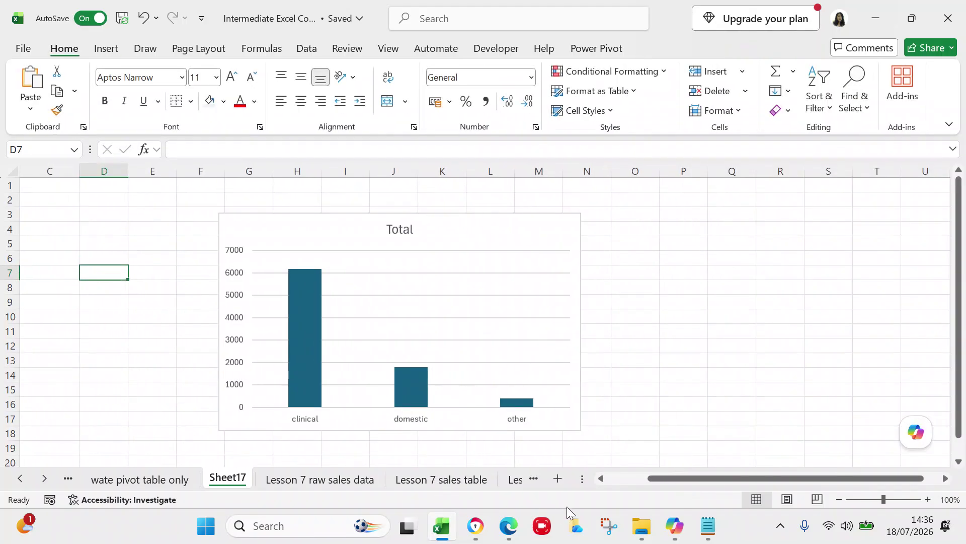
Step: Permanently delete the worksheet Sheet17 with its cost pivot table and chart
drag(655, 485, 629, 475)
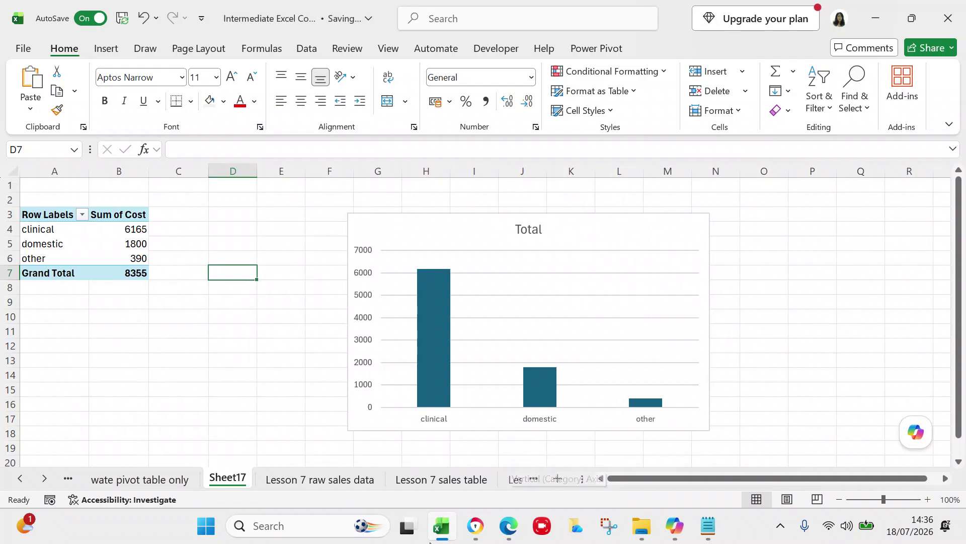
right_click(231, 482)
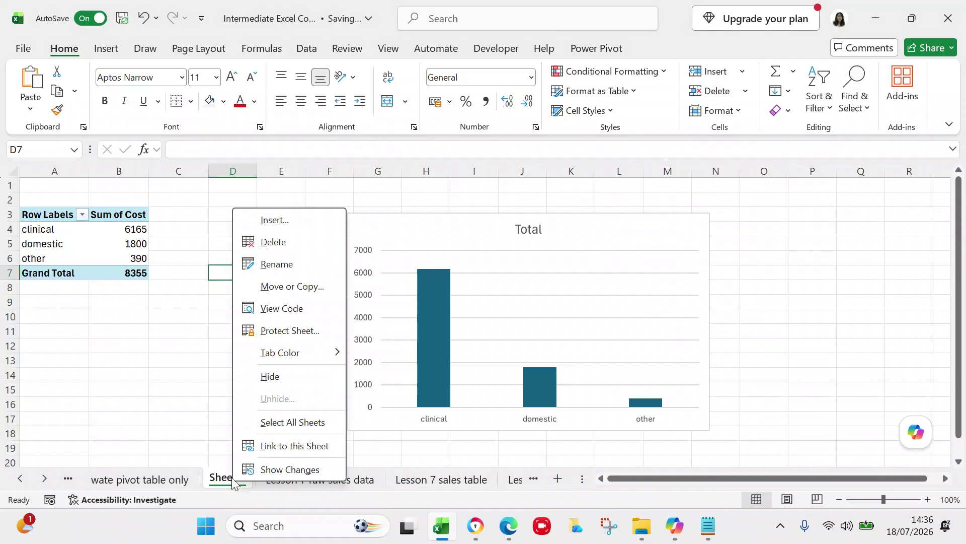
click(280, 243)
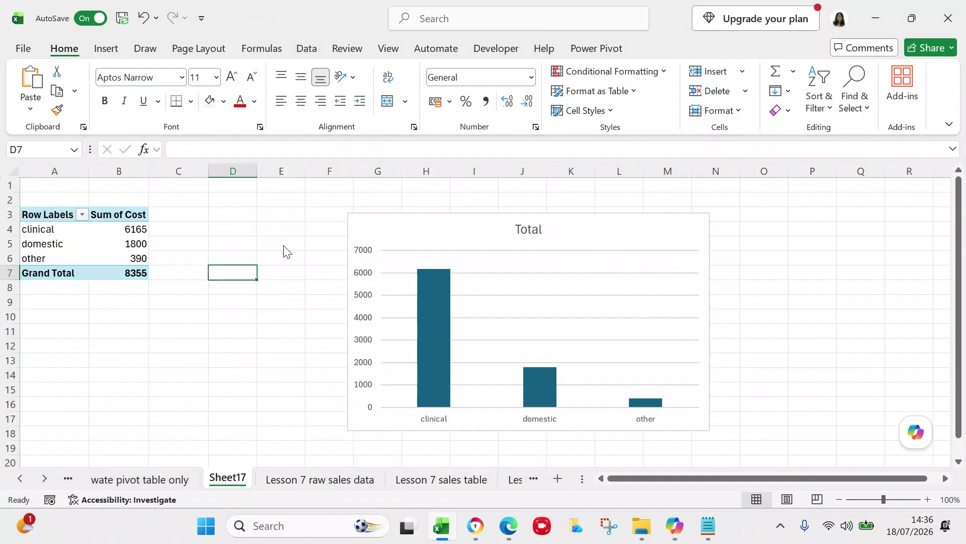
click(513, 292)
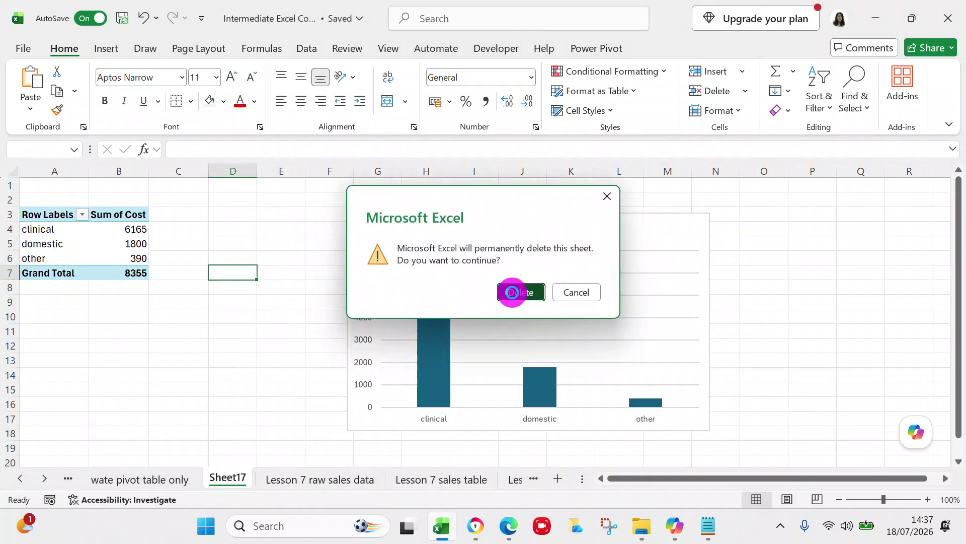
Step: Permanently delete the worksheet named "wate pivot table only"
click(134, 483)
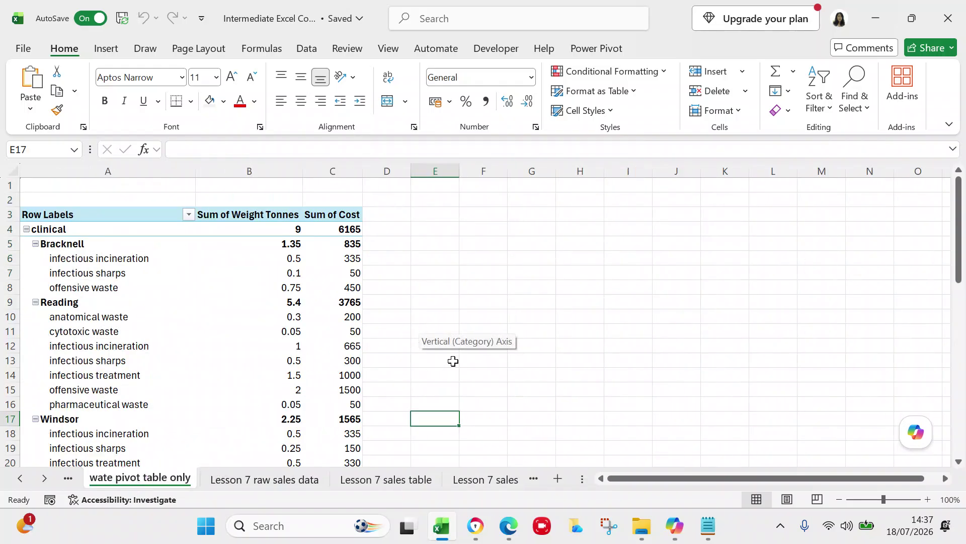
click(22, 482)
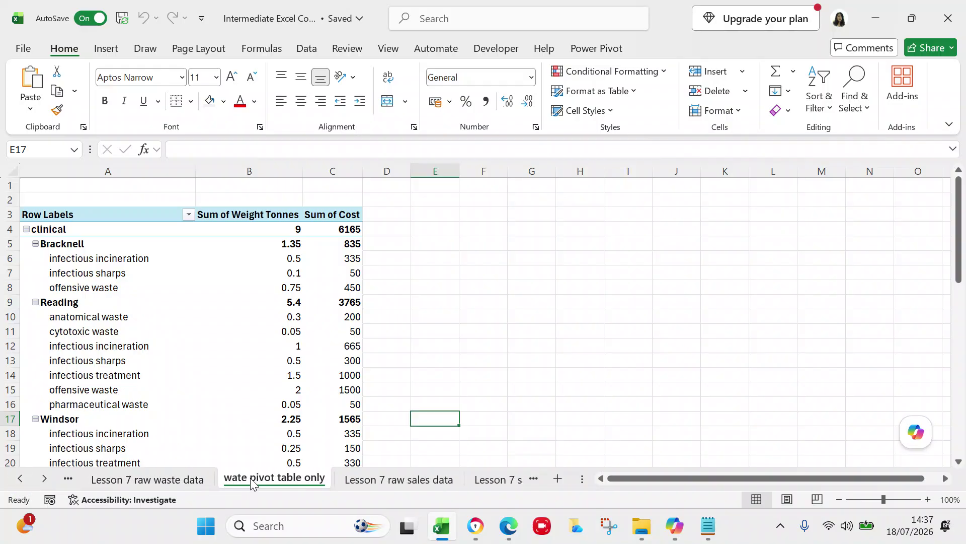
right_click(250, 478)
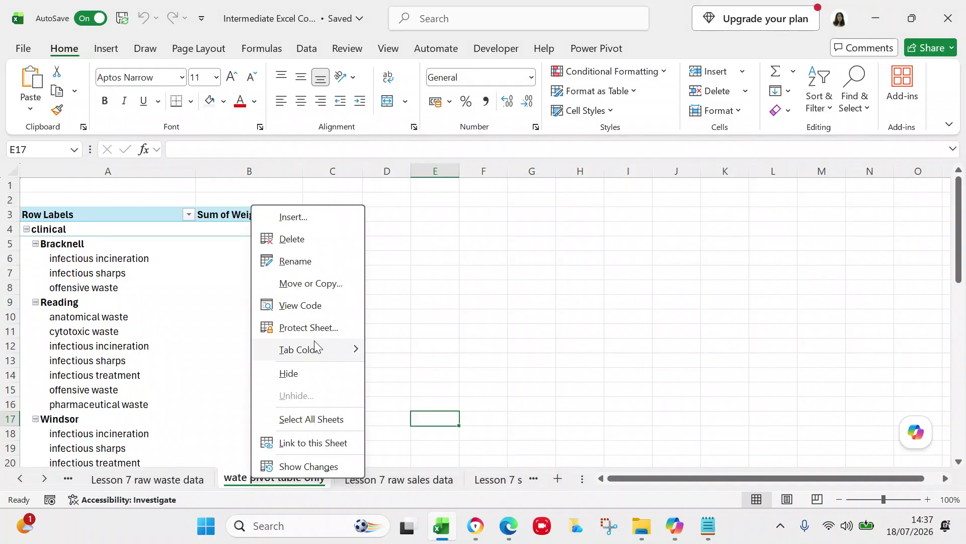
click(302, 242)
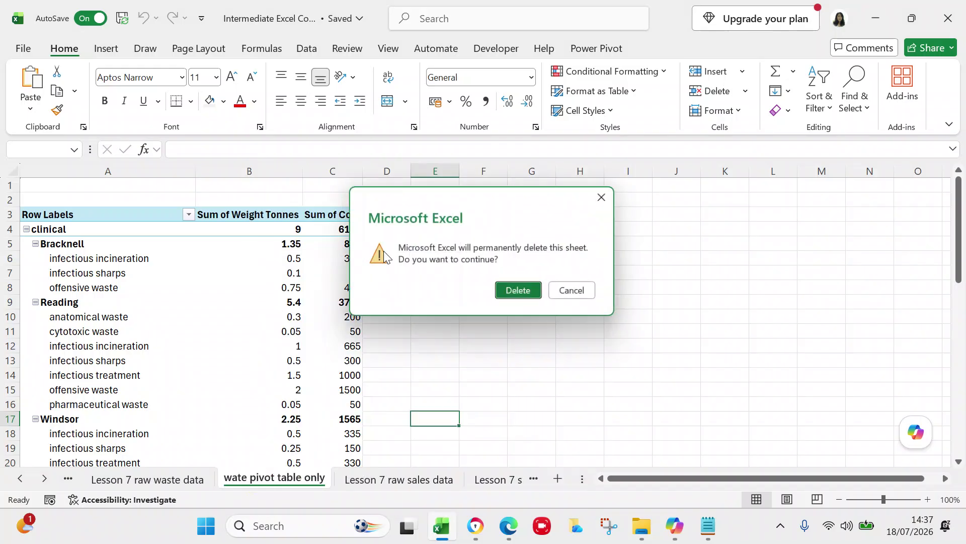
click(511, 292)
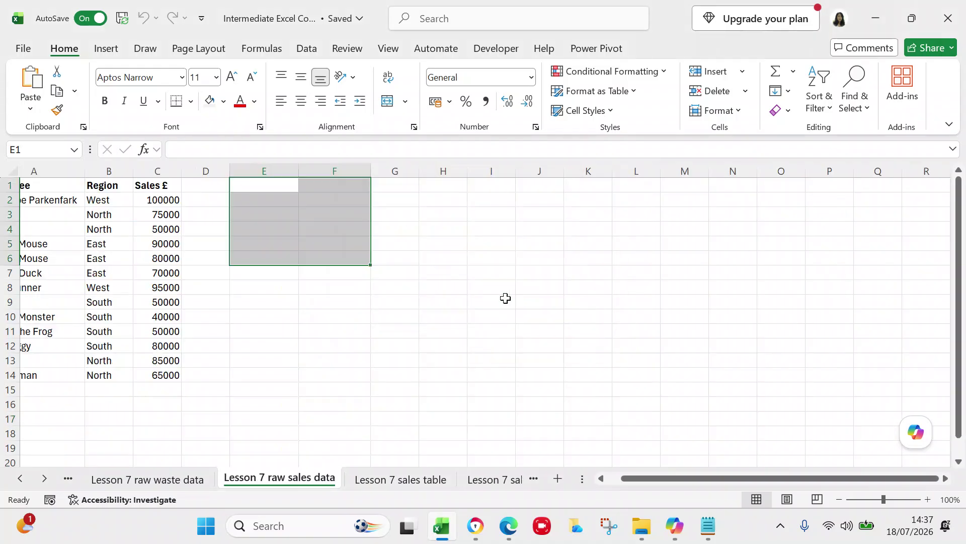
Step: Open the Lesson 7 raw waste data sheet and show the pivot tables placed beside the data
click(162, 479)
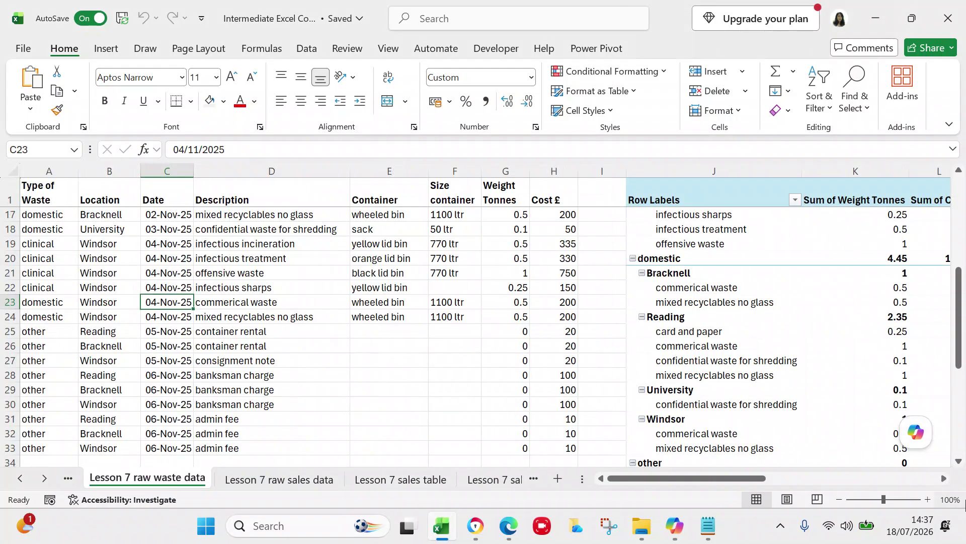
click(944, 478)
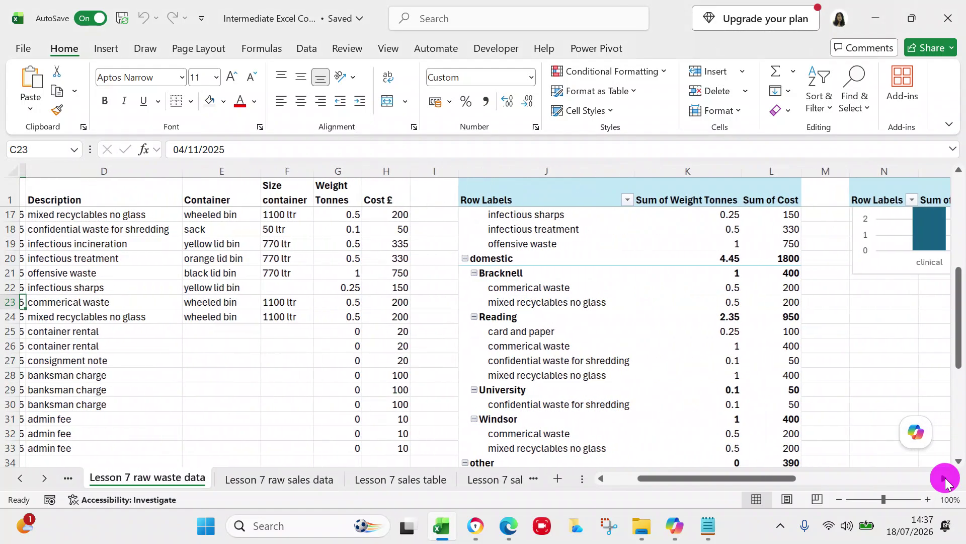
drag(959, 343, 955, 141)
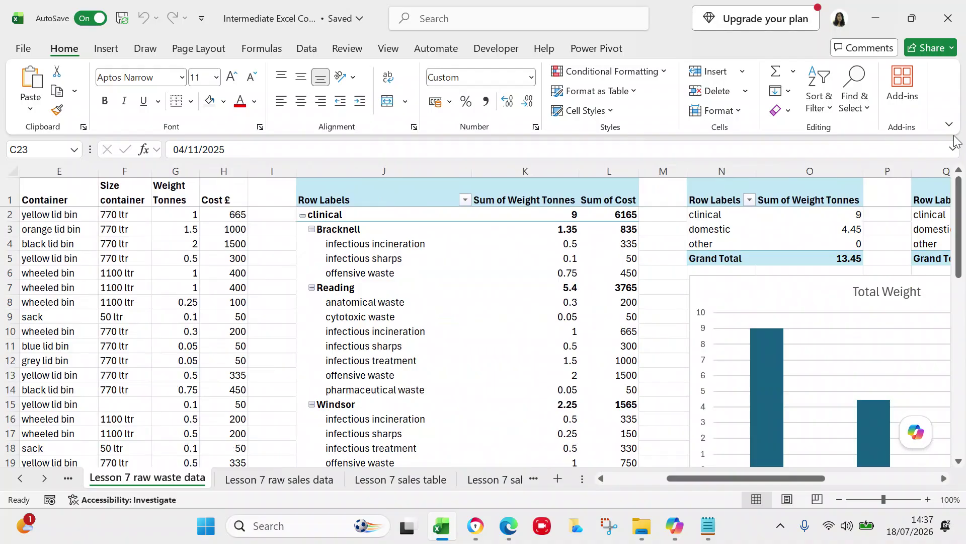
click(195, 217)
click(106, 48)
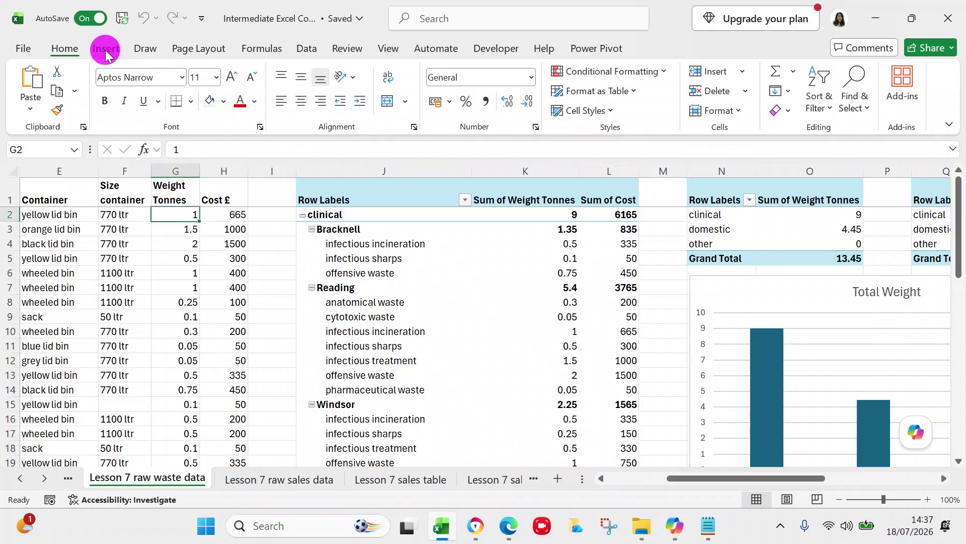
click(36, 107)
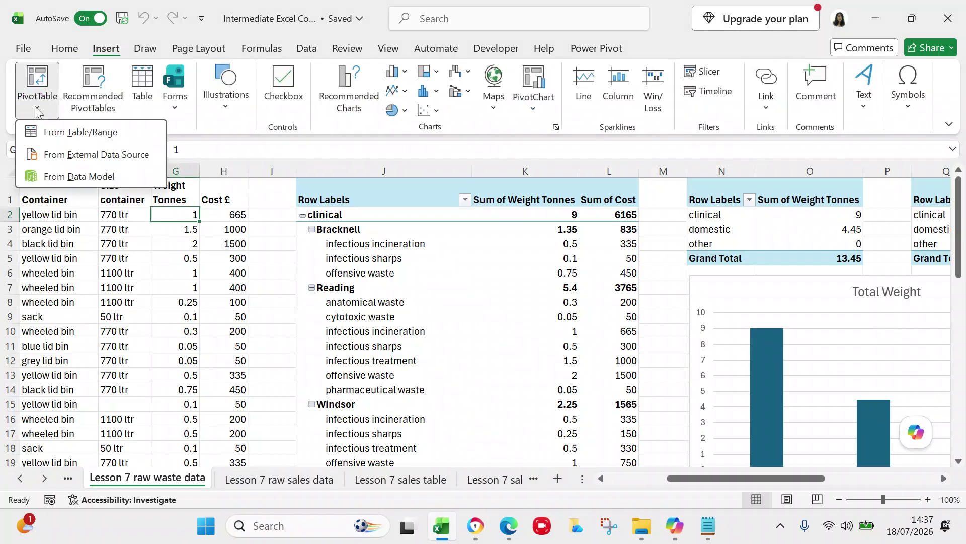
click(48, 130)
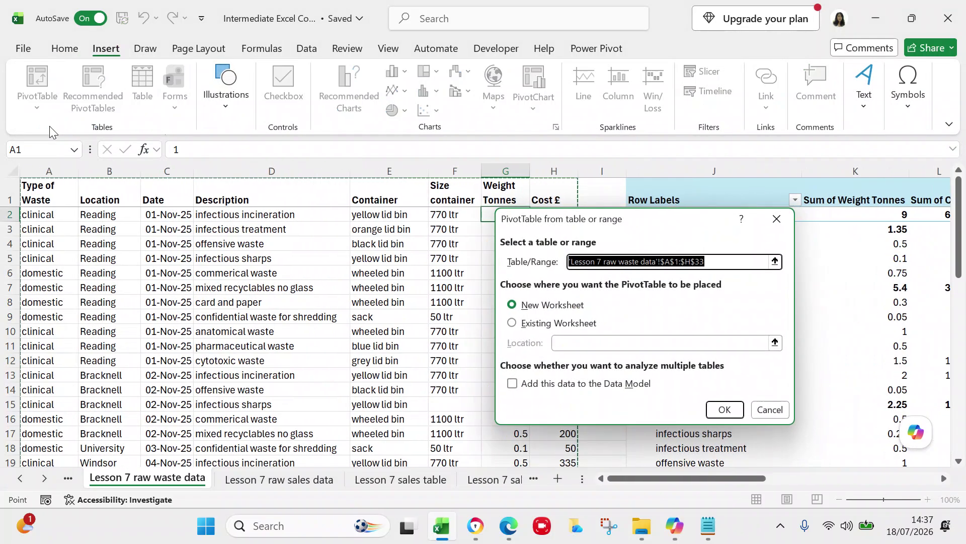
click(512, 323)
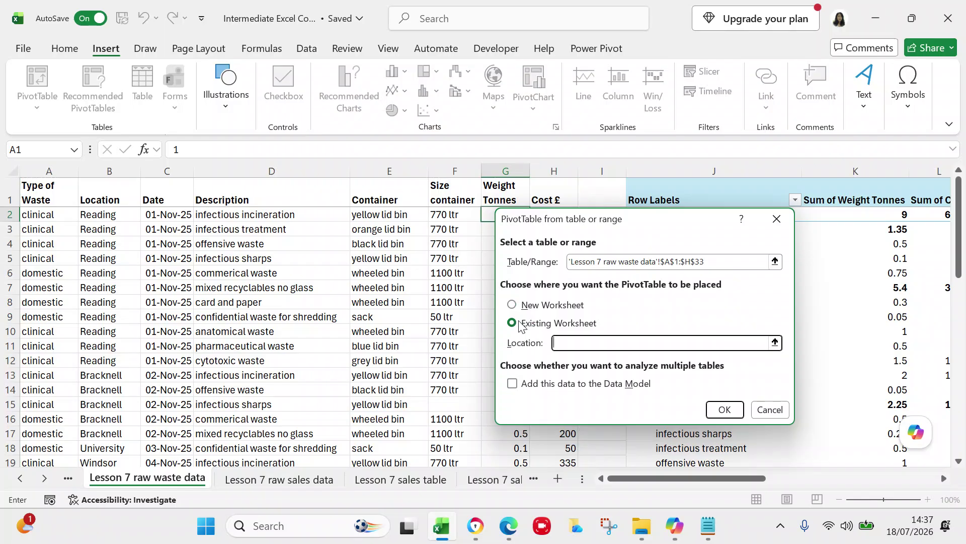
click(763, 405)
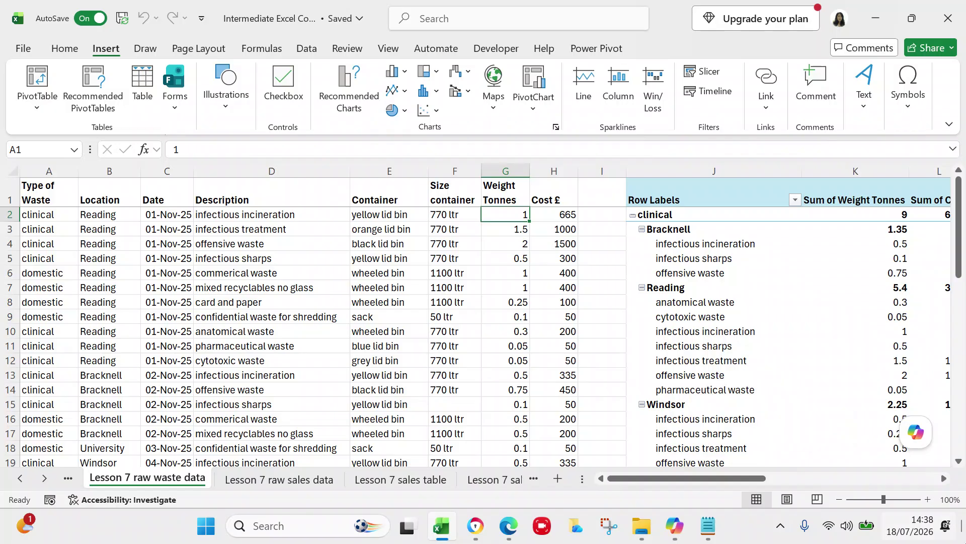
Step: Select the detailed pivot table beside the raw waste data and close its PivotTable Fields pane
click(944, 478)
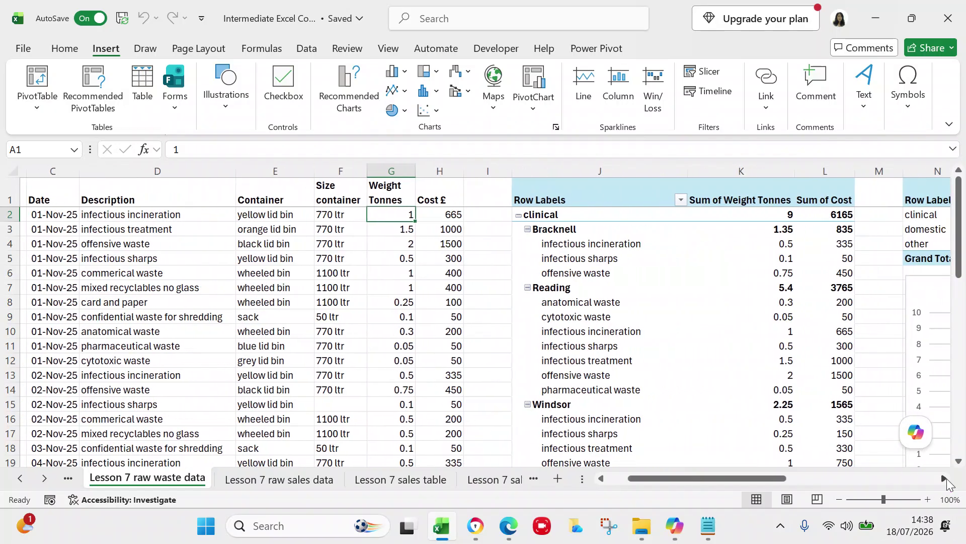
click(944, 478)
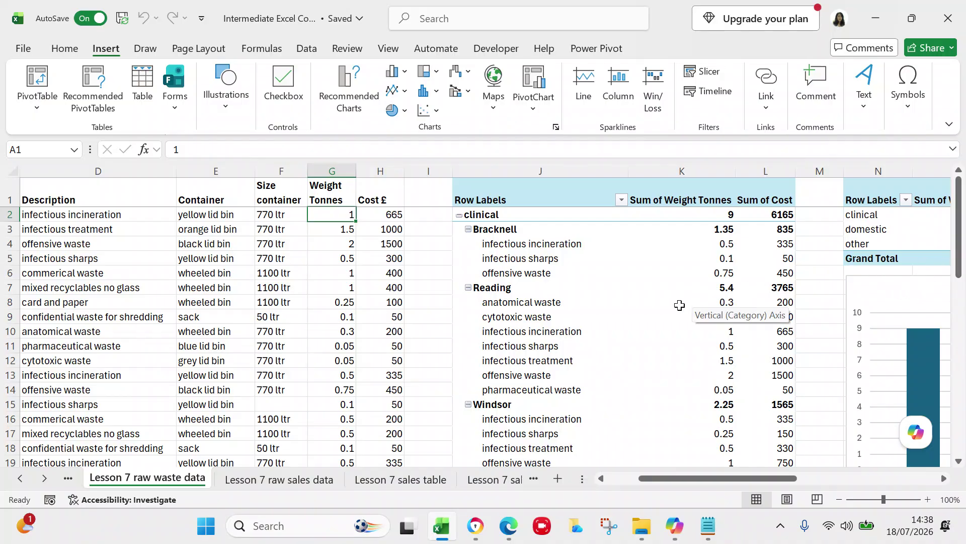
click(679, 304)
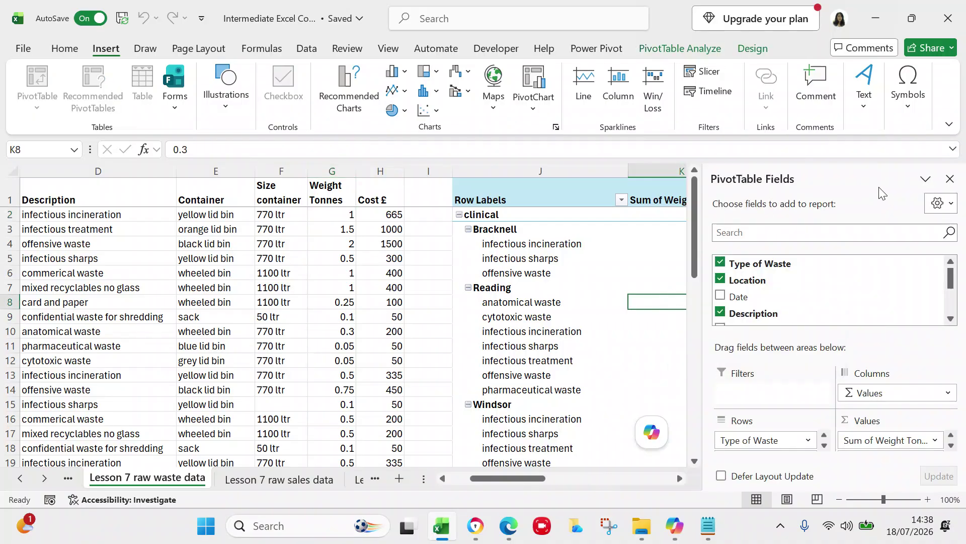
click(950, 179)
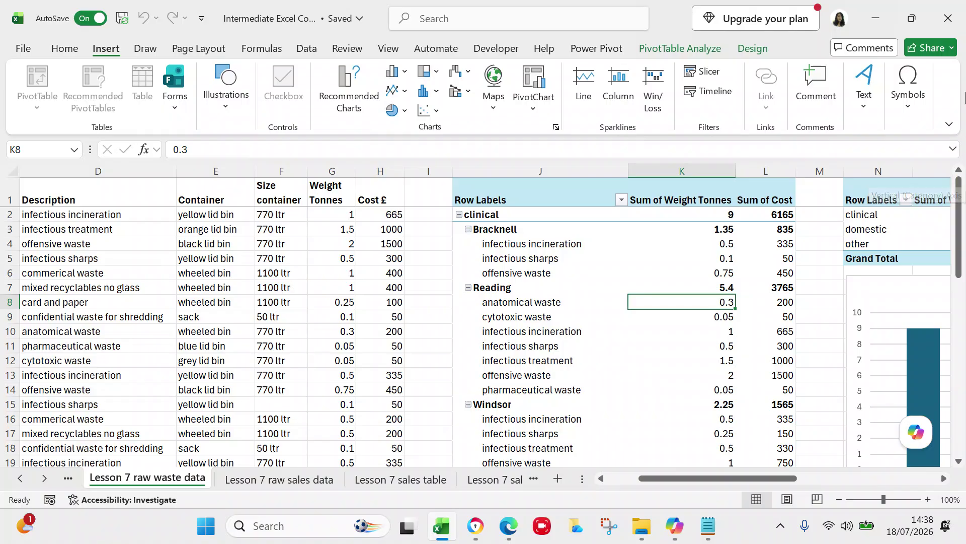
Step: Examine the weight and cost values for clinical waste at Bracknell in the detailed pivot table
click(772, 232)
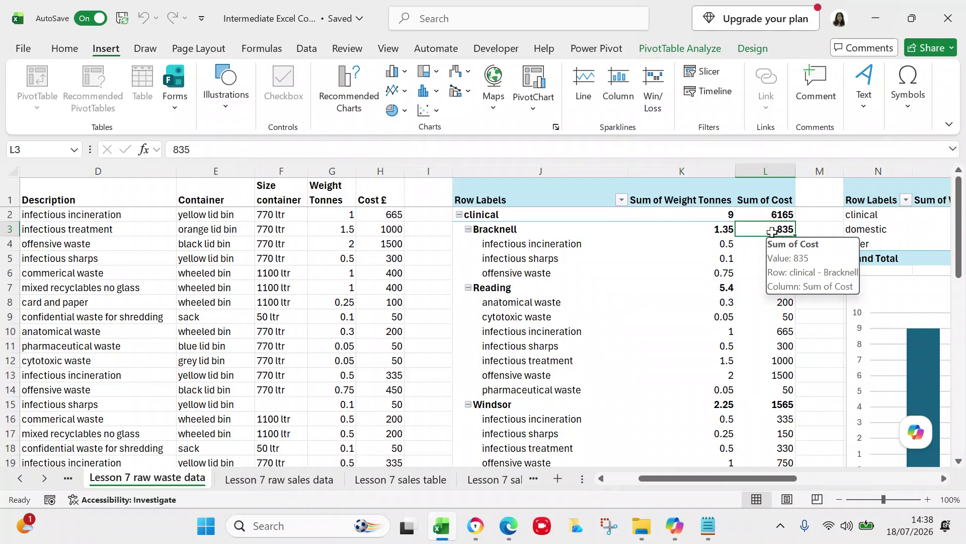
click(729, 233)
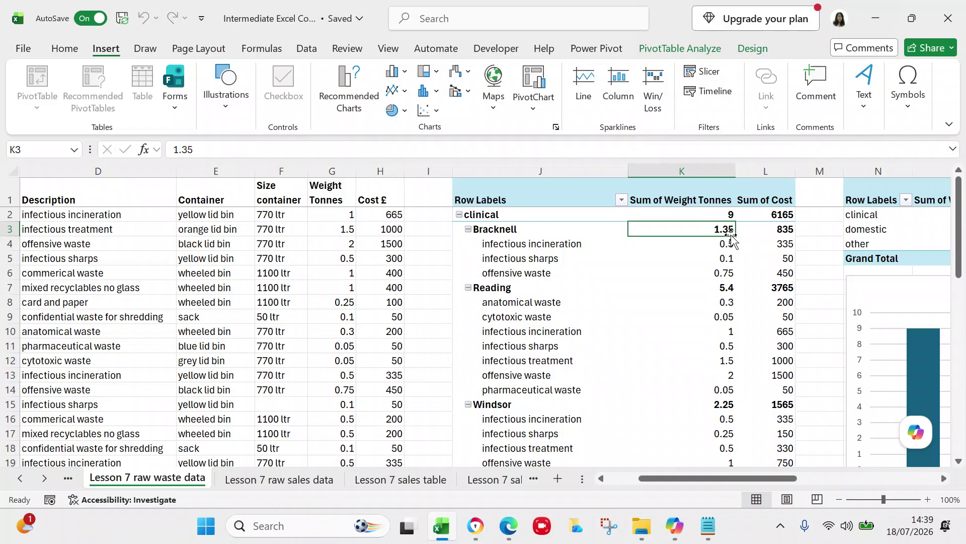
click(580, 249)
click(674, 251)
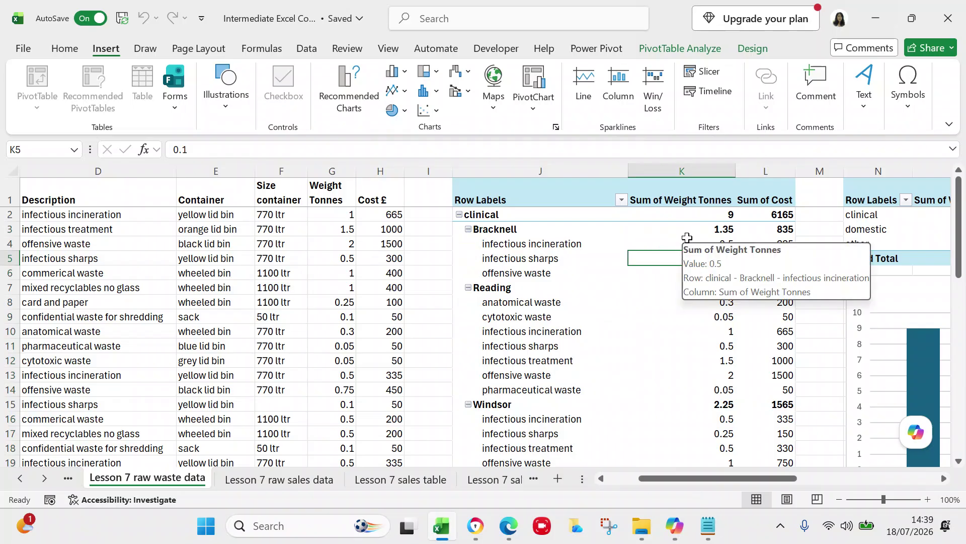
click(679, 231)
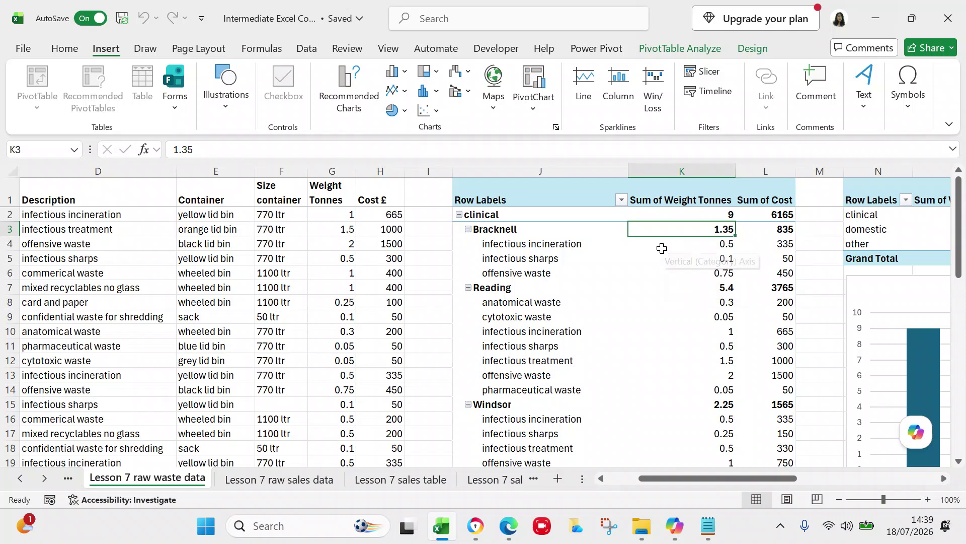
mouse_move(662, 248)
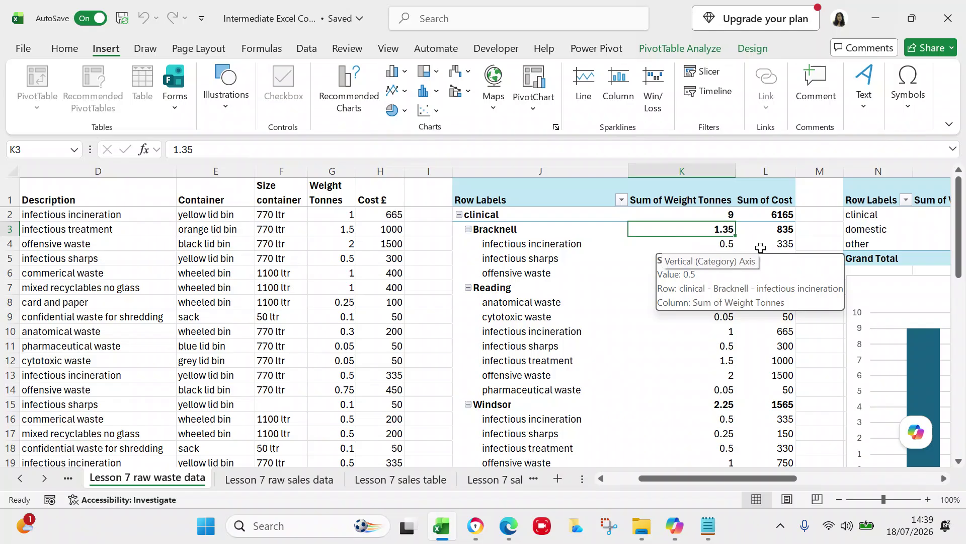
click(700, 245)
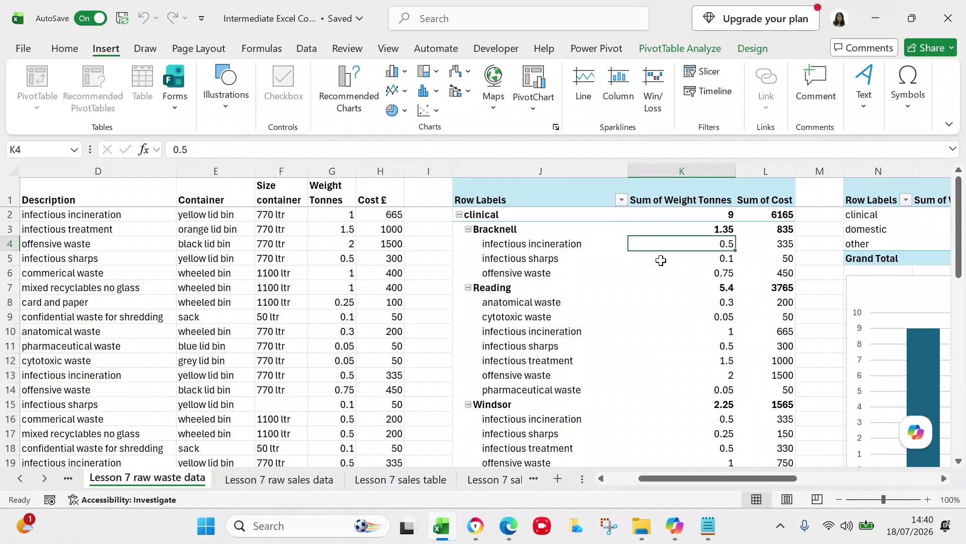
click(649, 261)
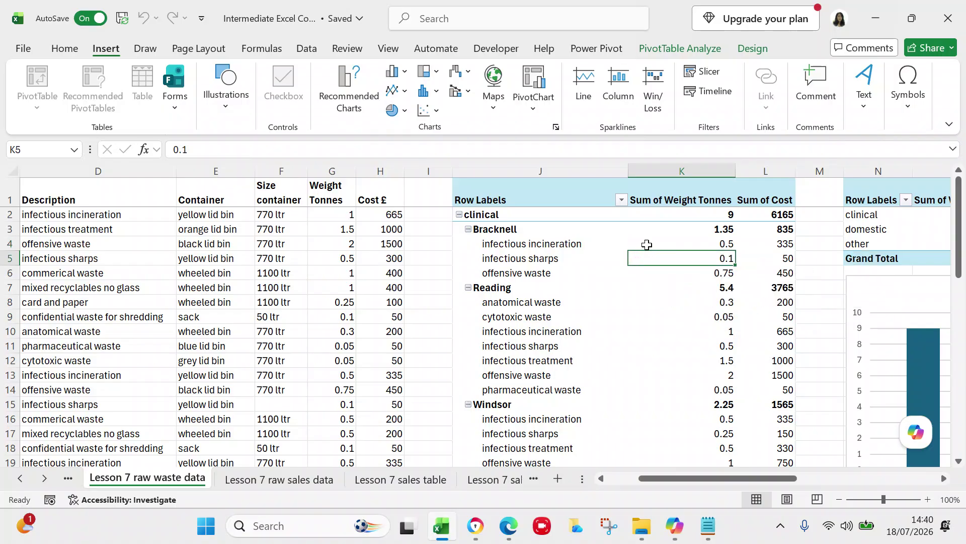
click(647, 244)
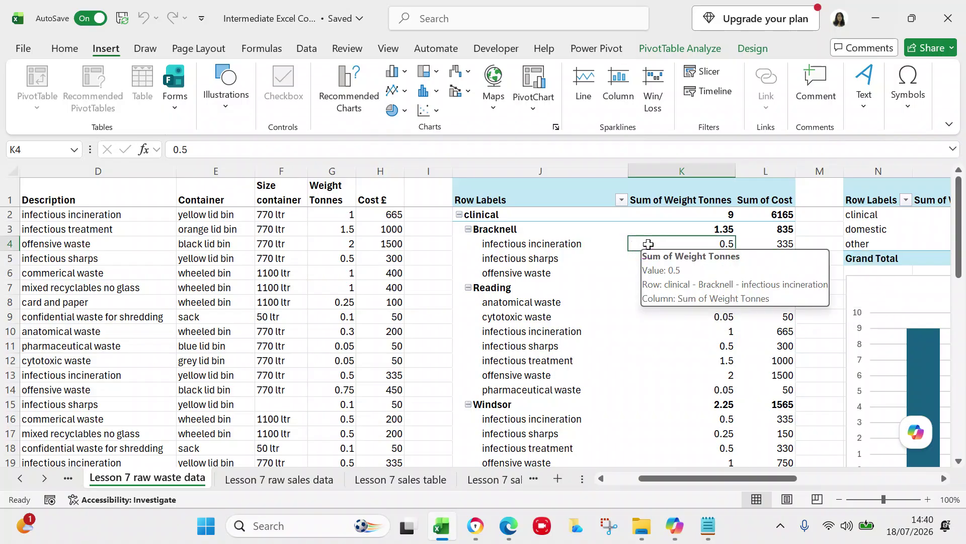
click(672, 240)
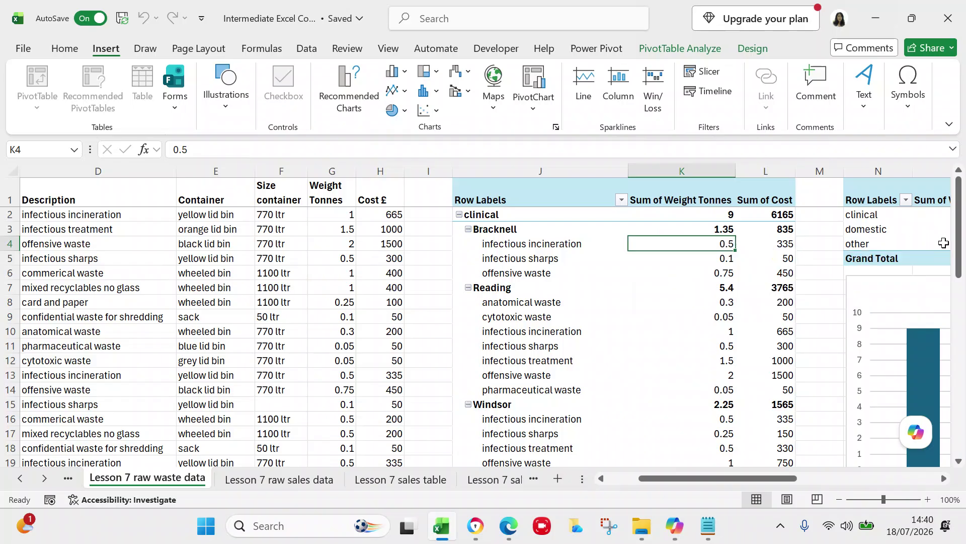
drag(960, 254, 956, 173)
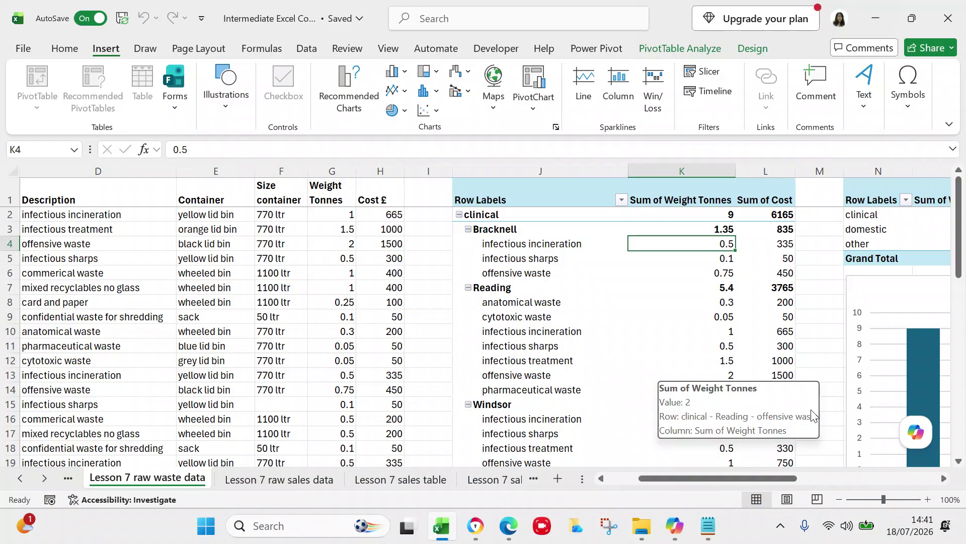
click(945, 479)
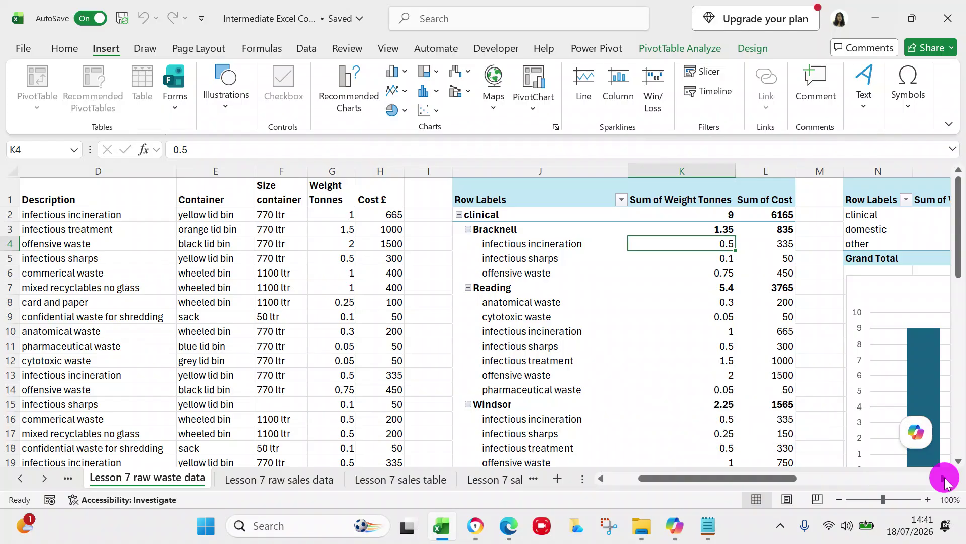
Step: Examine the weight and cost summary pivot tables and their column charts beside the detailed pivot table
click(945, 480)
click(946, 479)
click(945, 479)
click(946, 479)
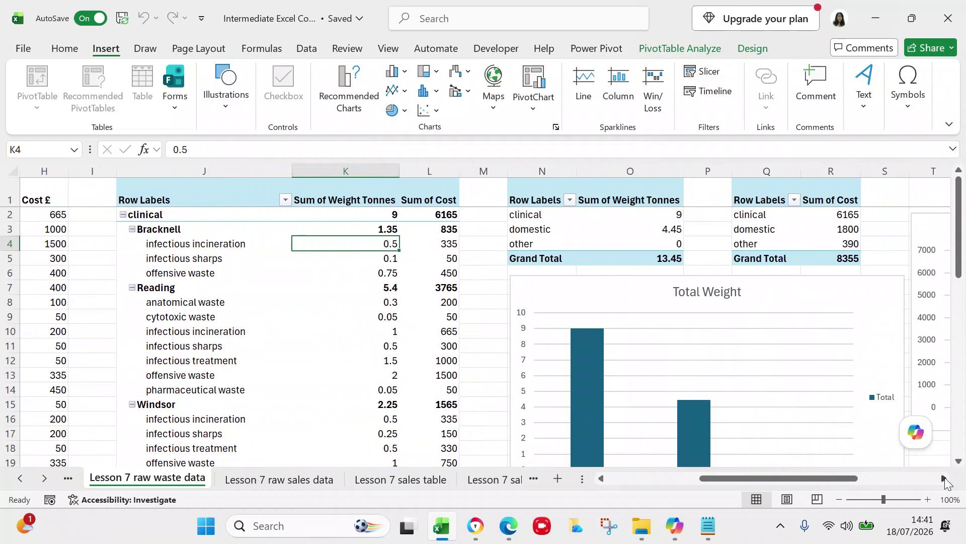
click(945, 479)
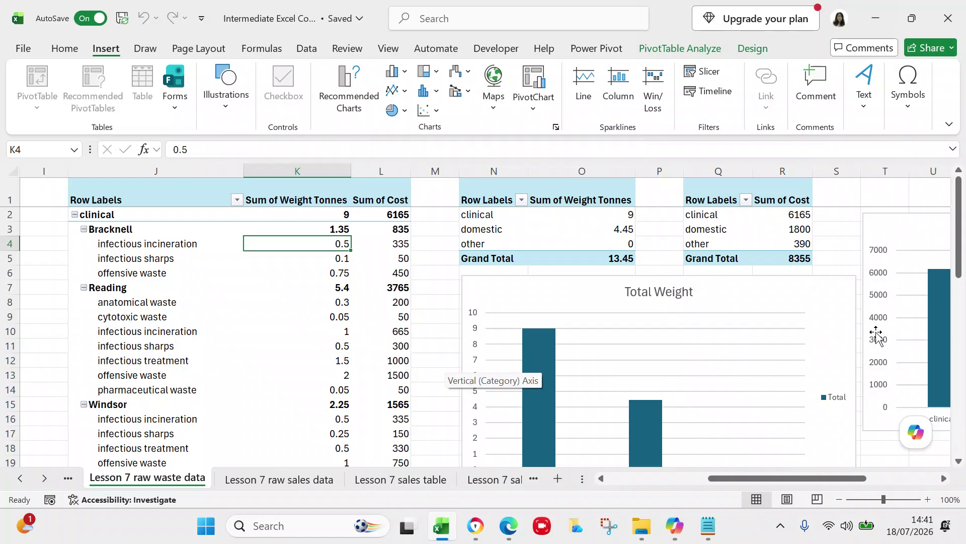
mouse_move(957, 252)
mouse_down()
mouse_move(958, 383)
mouse_move(941, 460)
mouse_move(958, 233)
mouse_up()
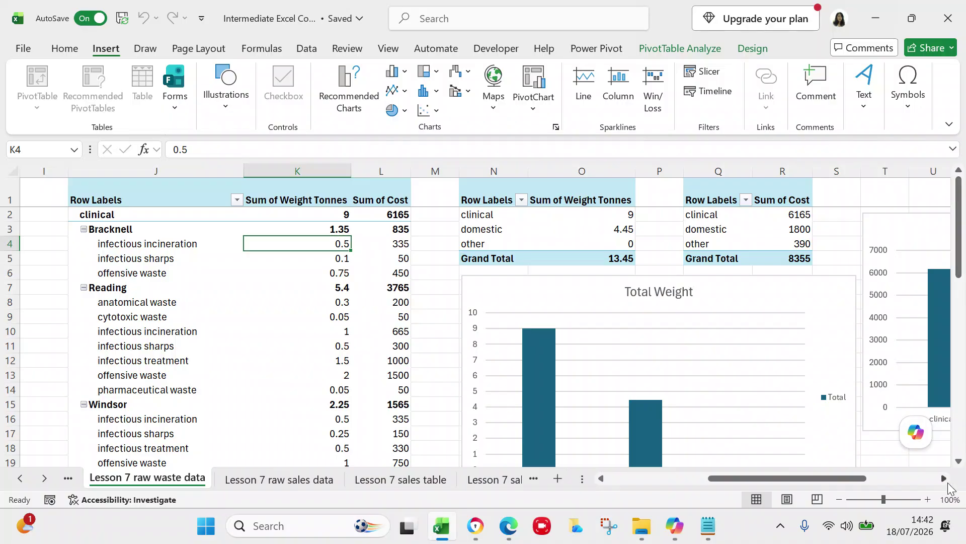
scroll(958, 466, down, 1)
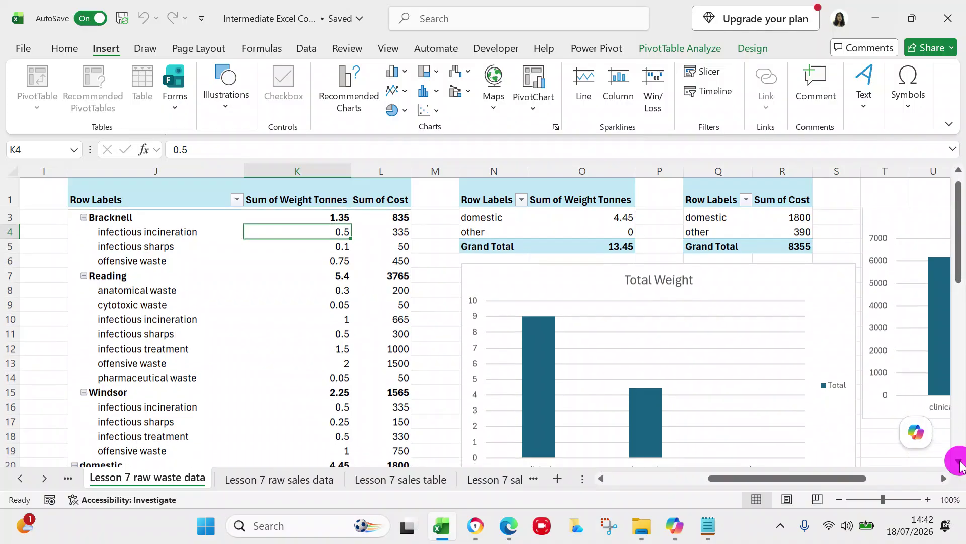
scroll(959, 465, down, 1)
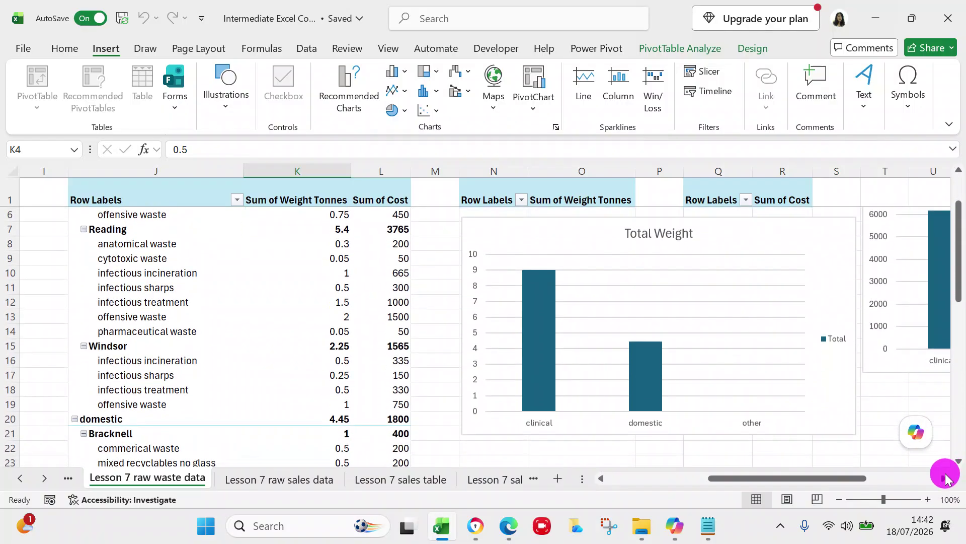
scroll(943, 468, right, 3)
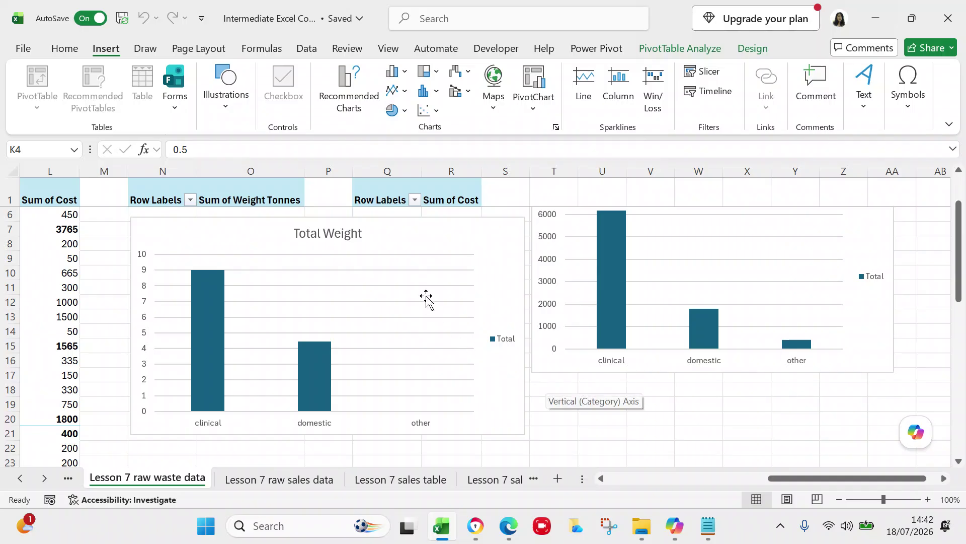
right_click(479, 245)
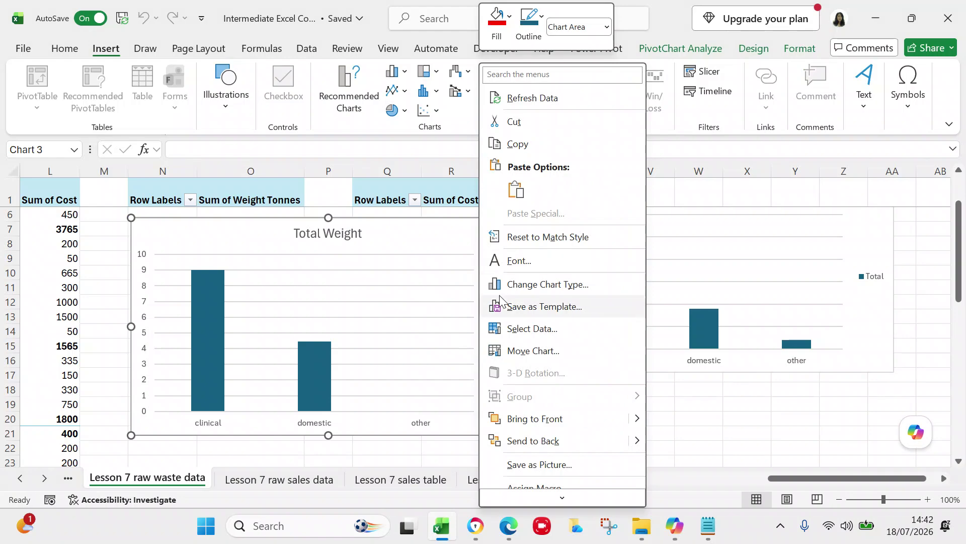
click(523, 328)
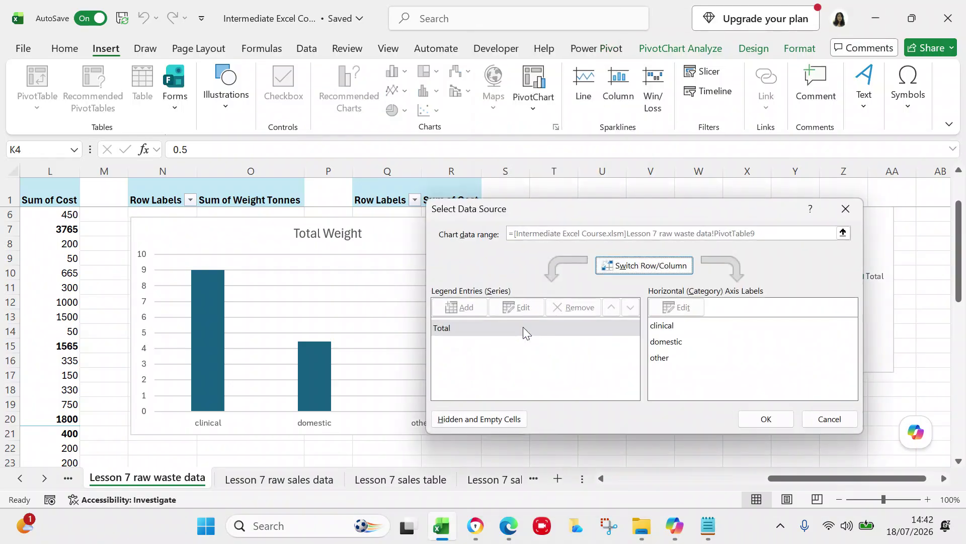
click(846, 208)
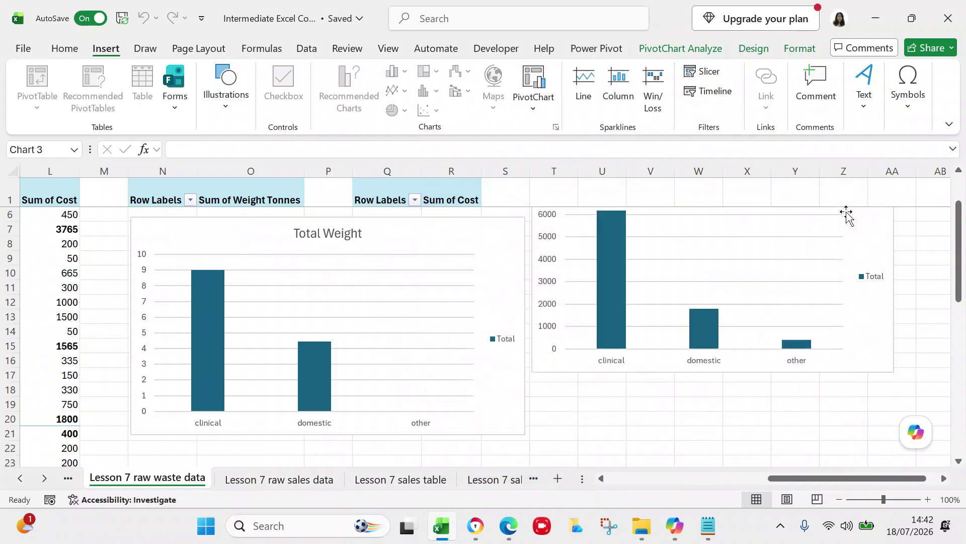
right_click(433, 286)
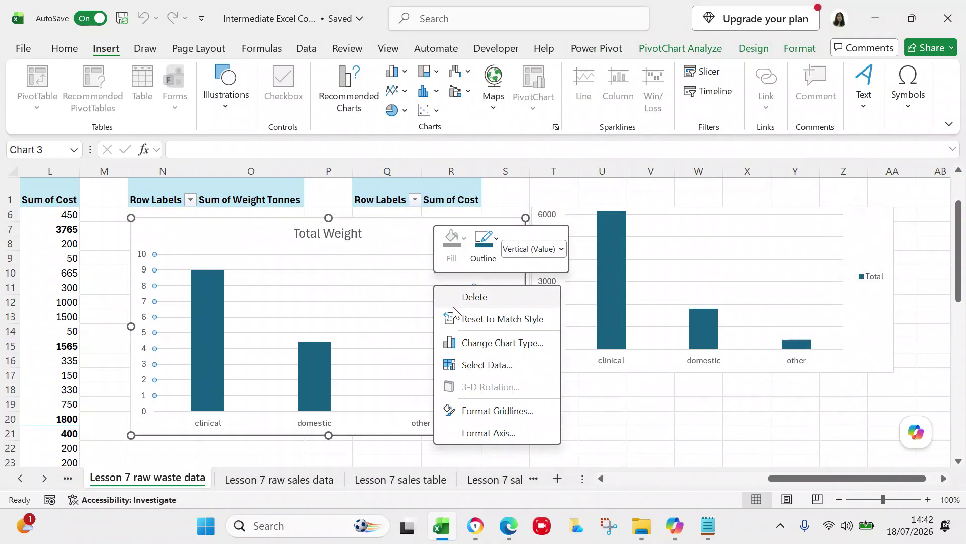
click(482, 412)
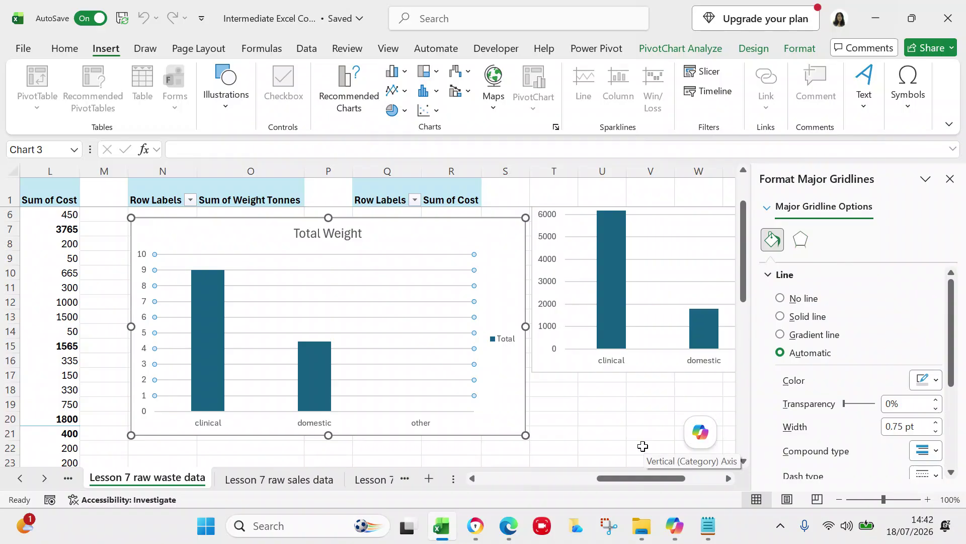
key(Escape)
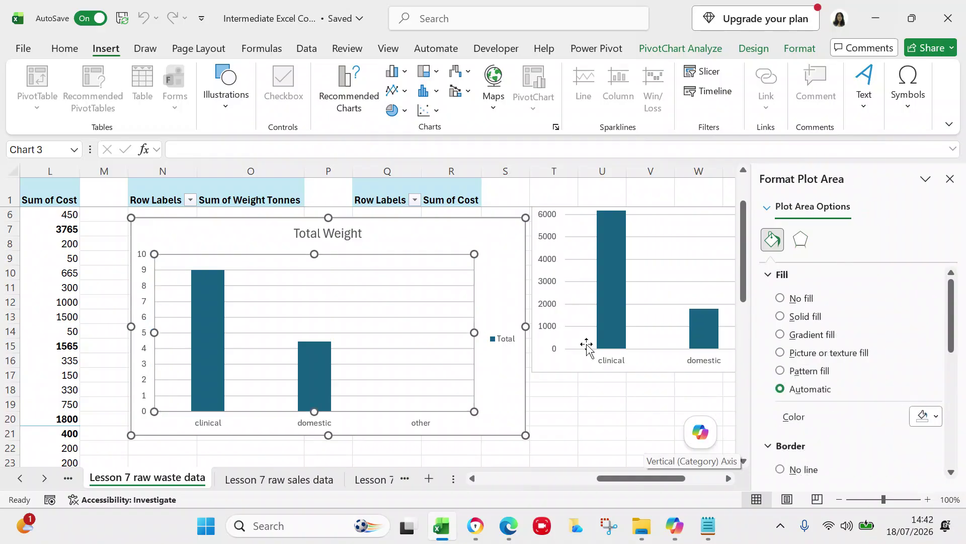
Step: Format the Total Weight chart's data series so that its automatic fill colors vary by point
click(213, 341)
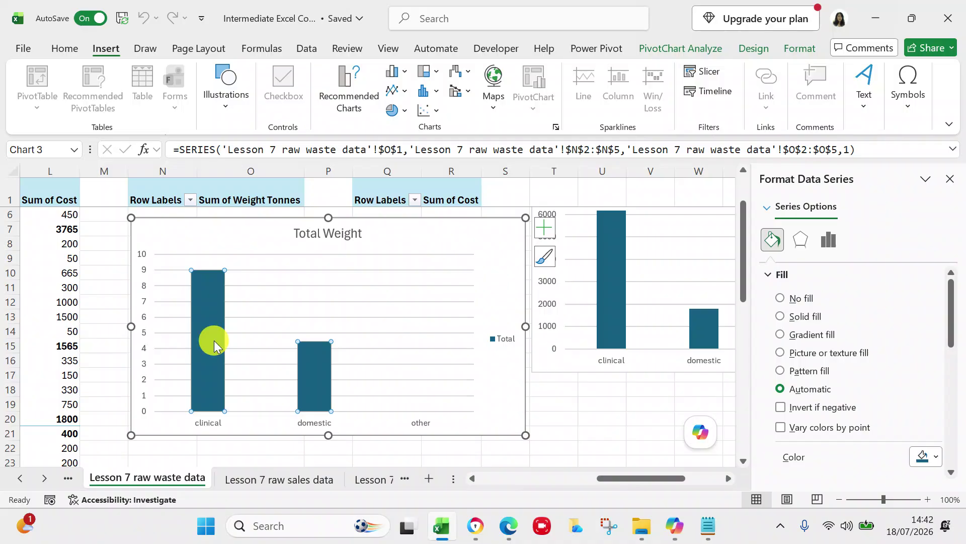
right_click(213, 340)
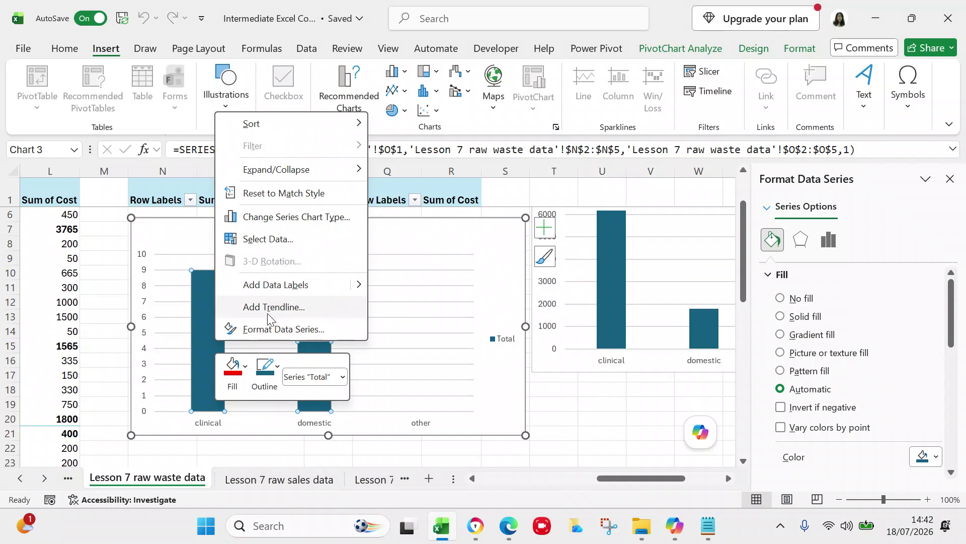
click(267, 329)
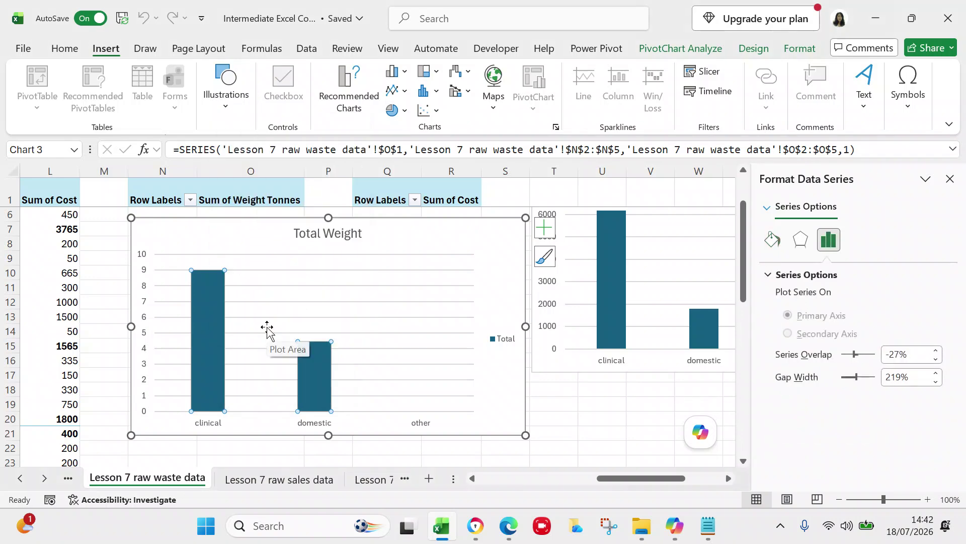
click(803, 244)
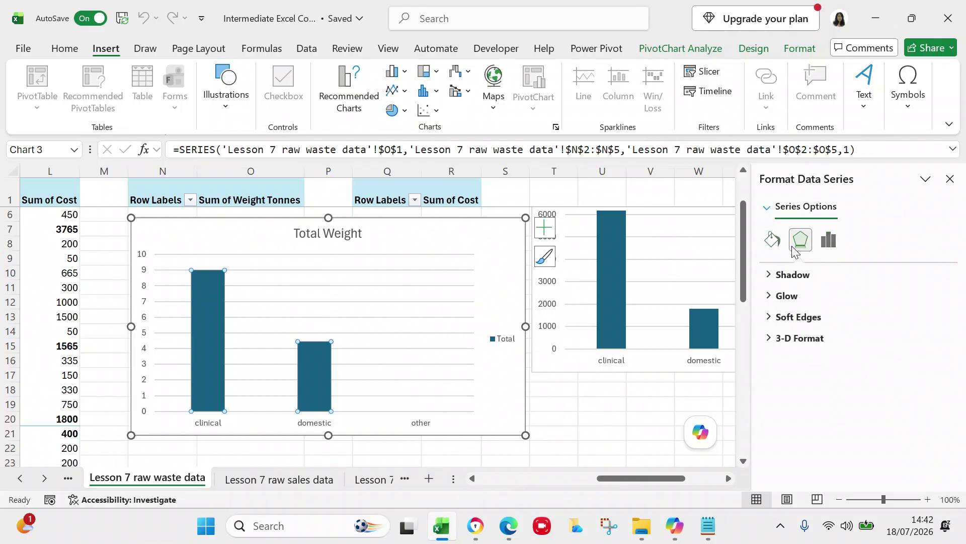
click(782, 244)
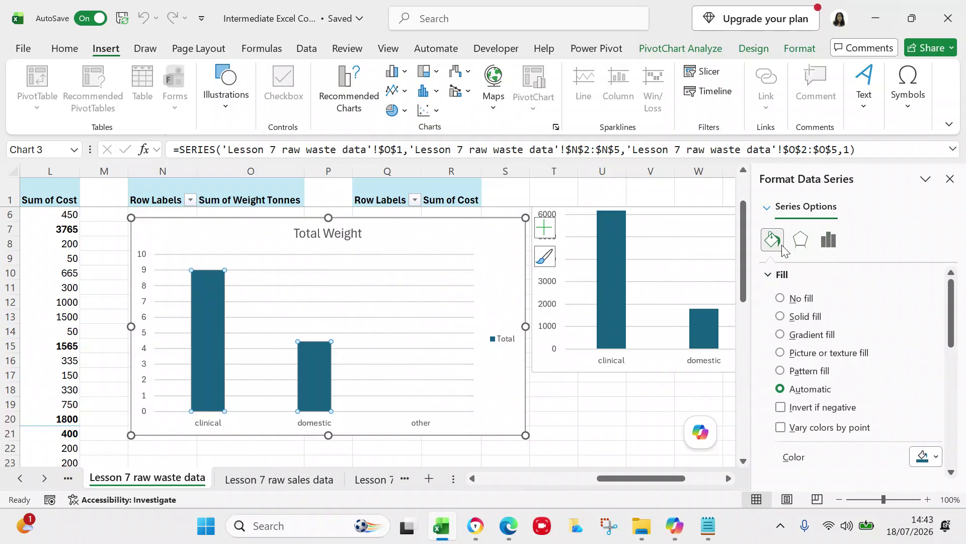
click(781, 429)
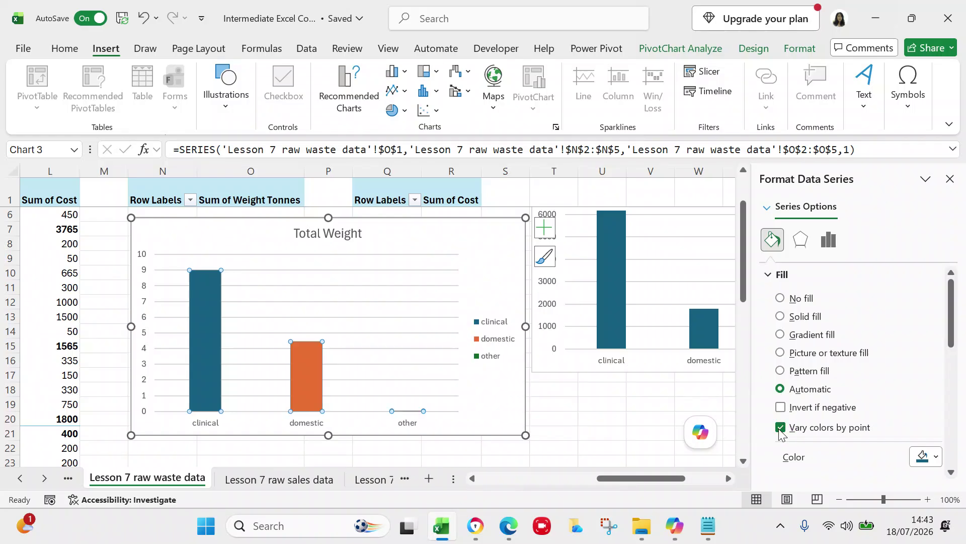
Step: Vary the fill colors by point for the Total Cost chart's data series and close the formatting pane
click(729, 478)
click(729, 478)
click(729, 478)
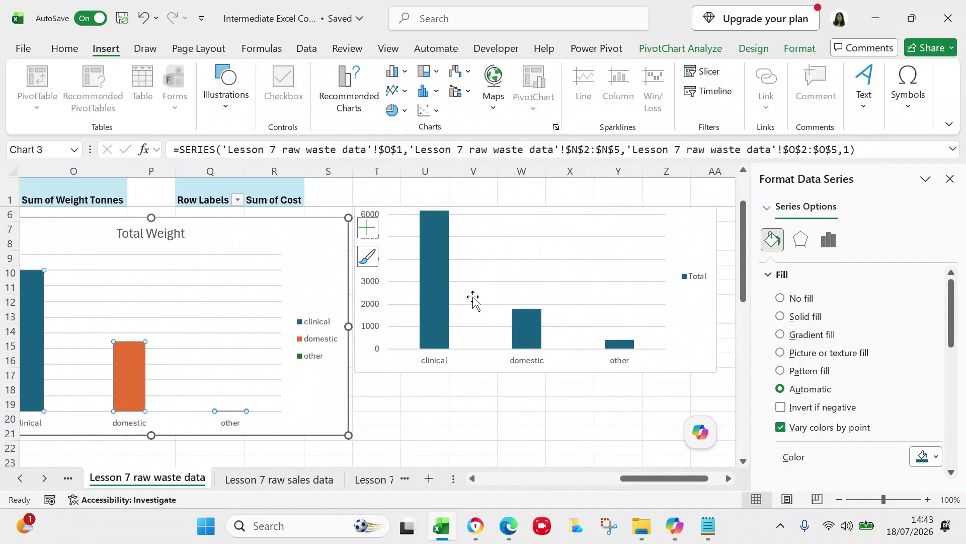
right_click(439, 296)
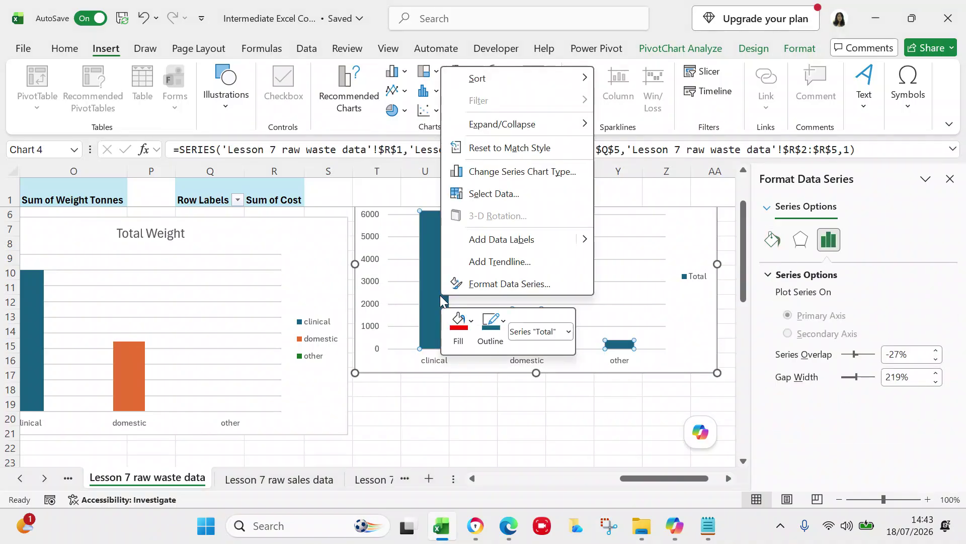
click(484, 285)
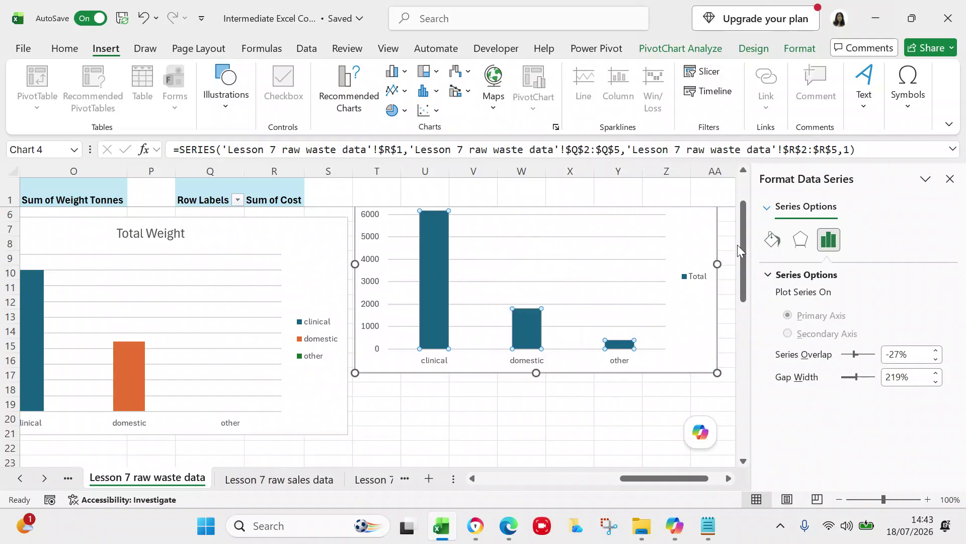
click(778, 245)
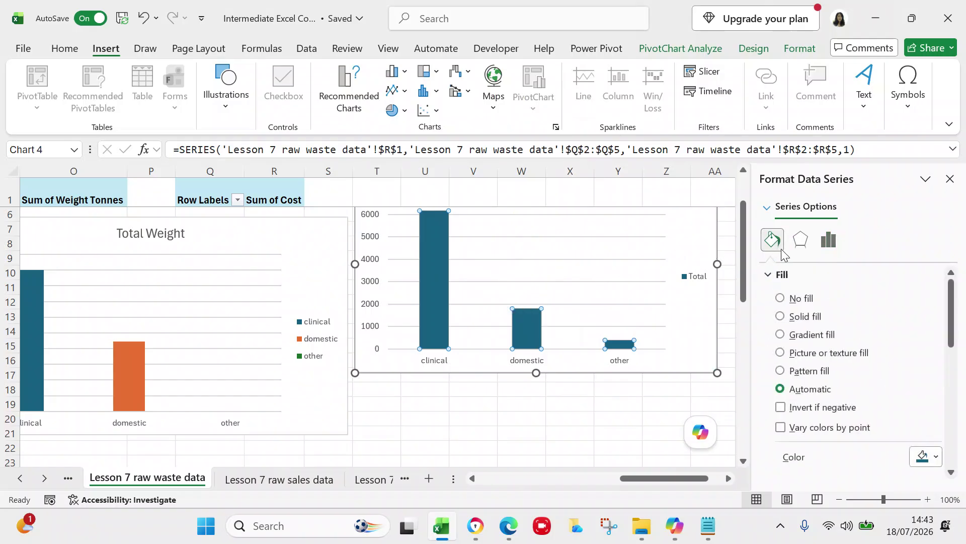
click(781, 427)
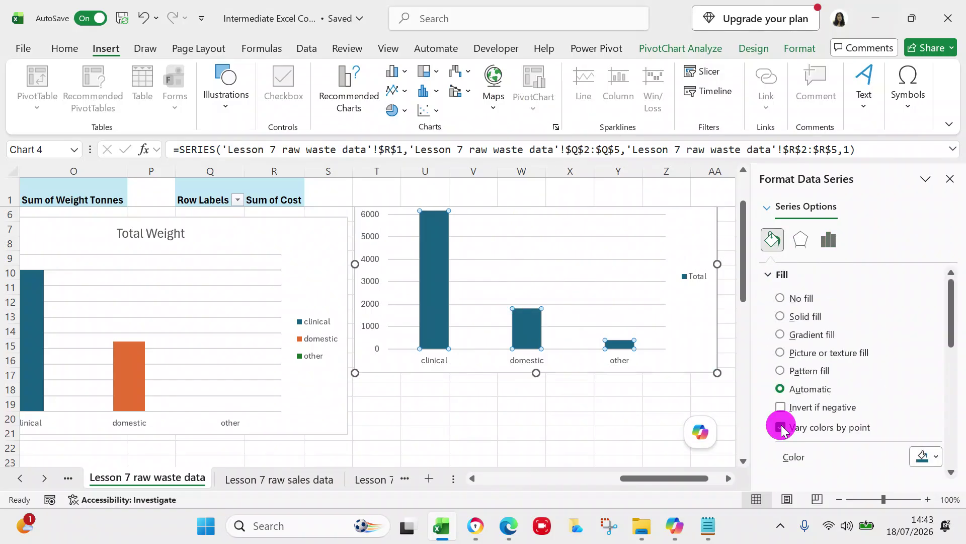
click(621, 389)
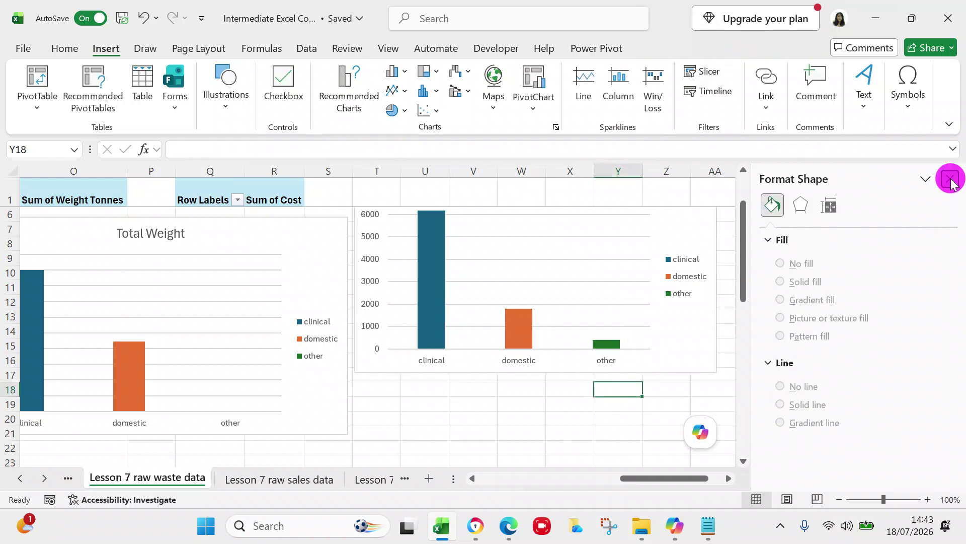
click(950, 179)
mouse_move(962, 289)
mouse_down()
mouse_move(960, 245)
mouse_move(955, 285)
mouse_up()
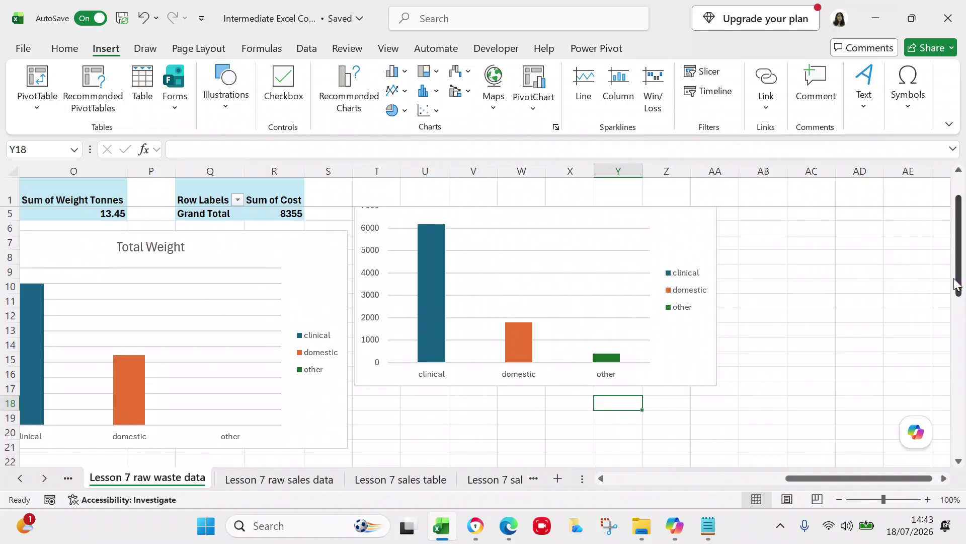
drag(957, 284, 963, 210)
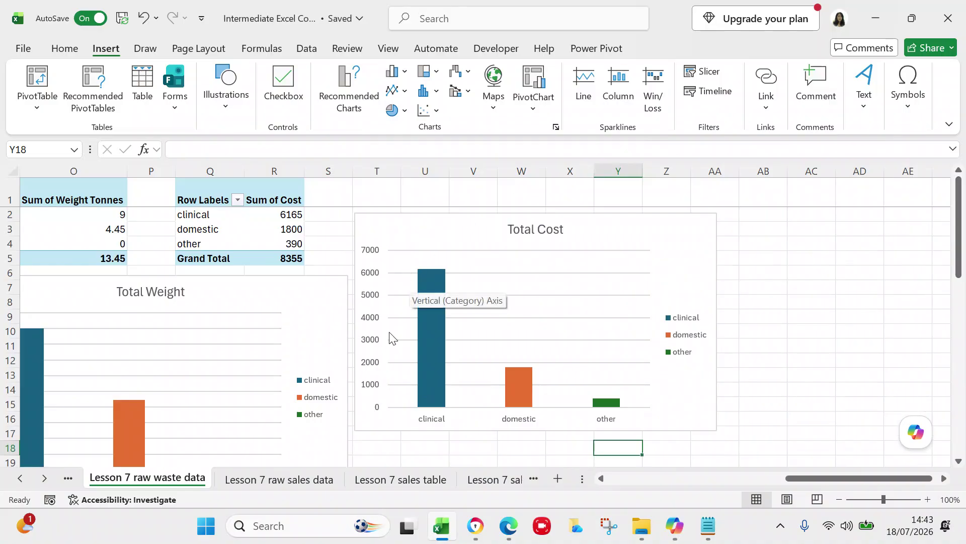
click(747, 322)
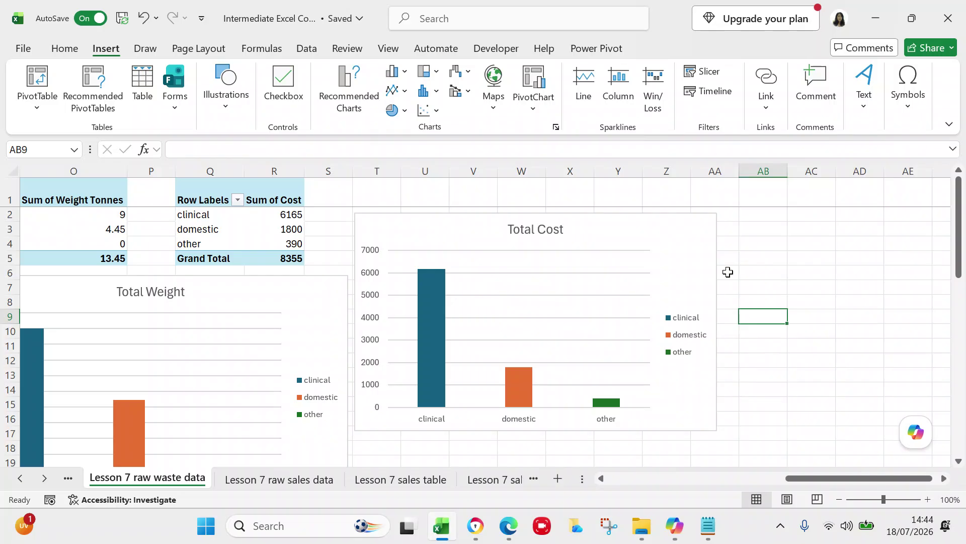
click(673, 243)
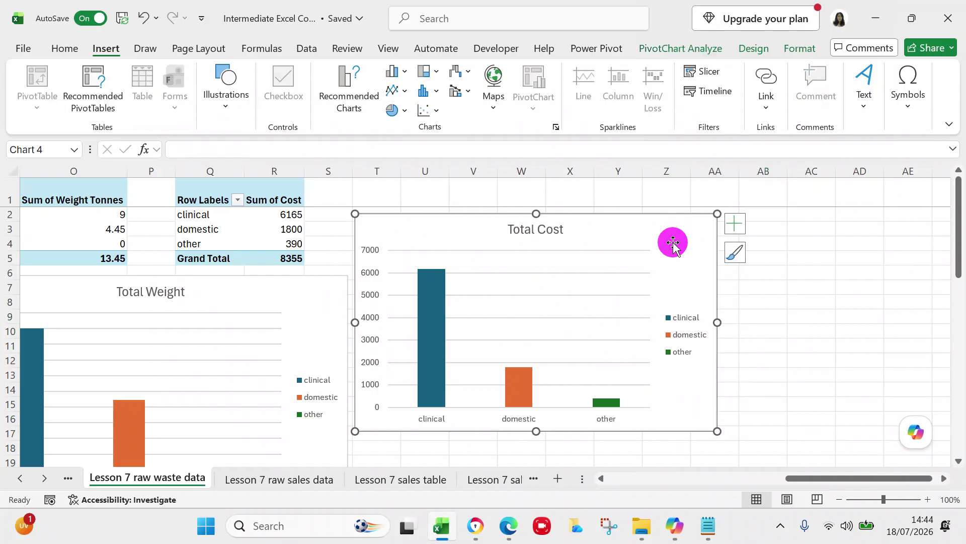
click(732, 256)
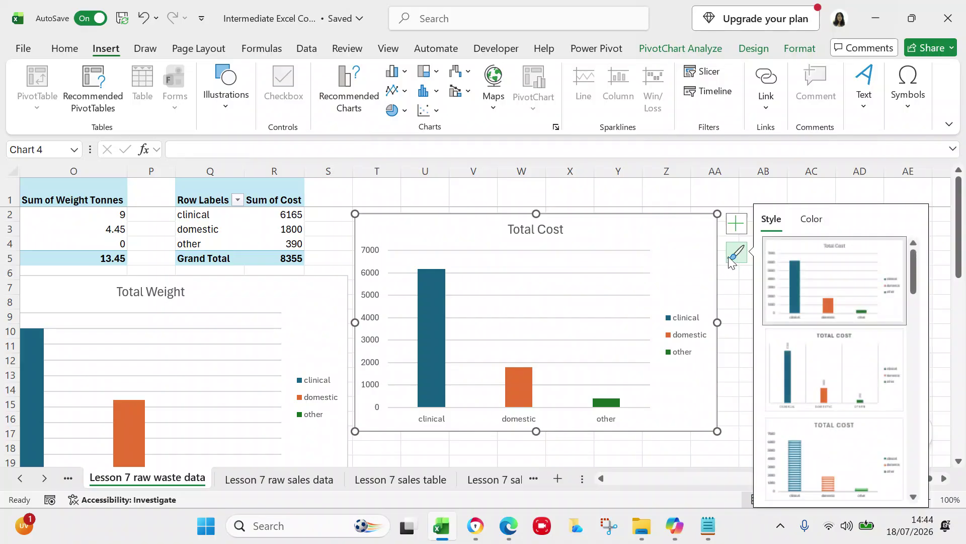
click(707, 188)
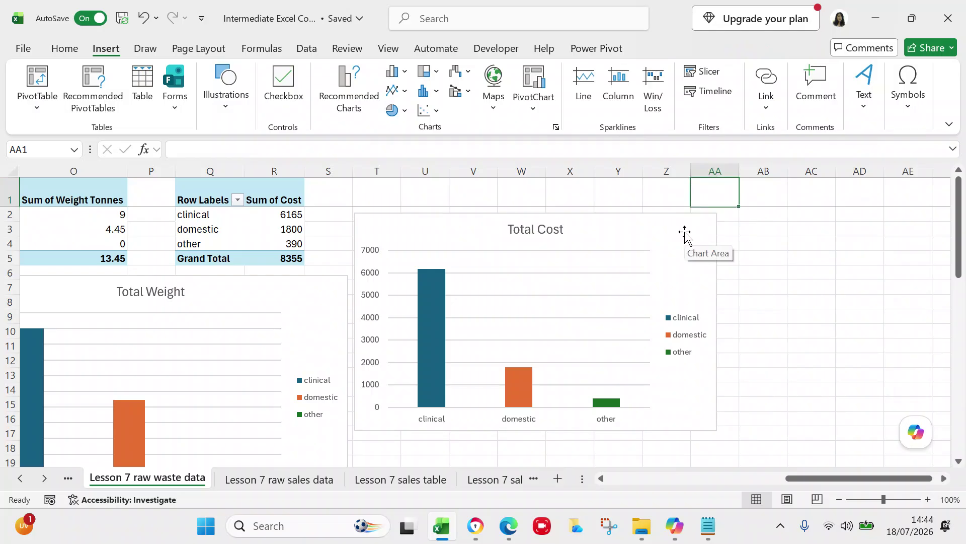
Step: Change the Total Cost chart from a clustered column to a standard pie chart and deselect it
right_click(654, 245)
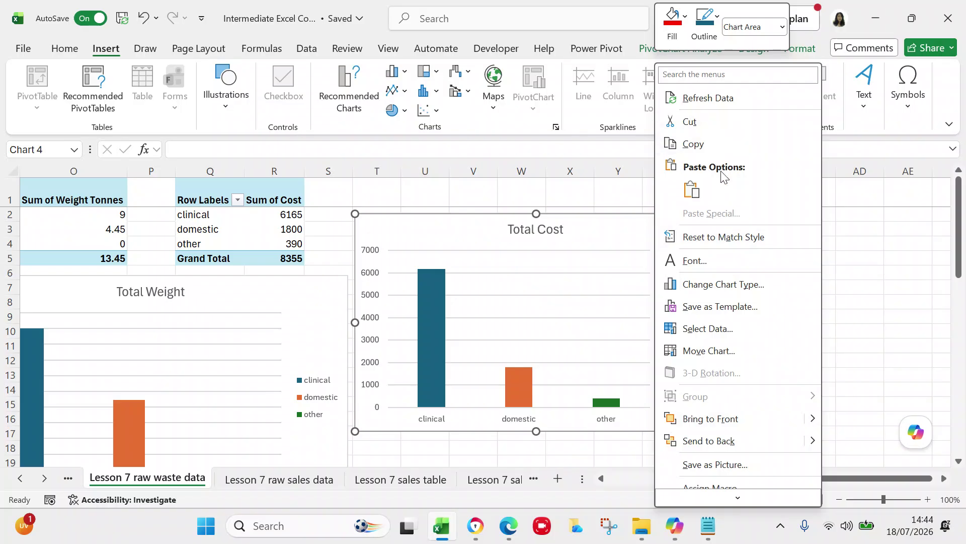
click(723, 285)
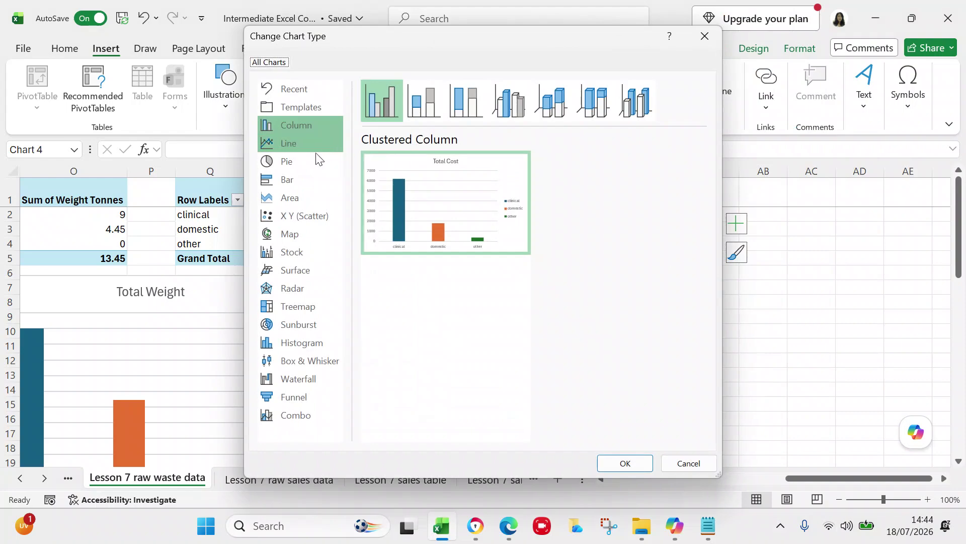
click(294, 163)
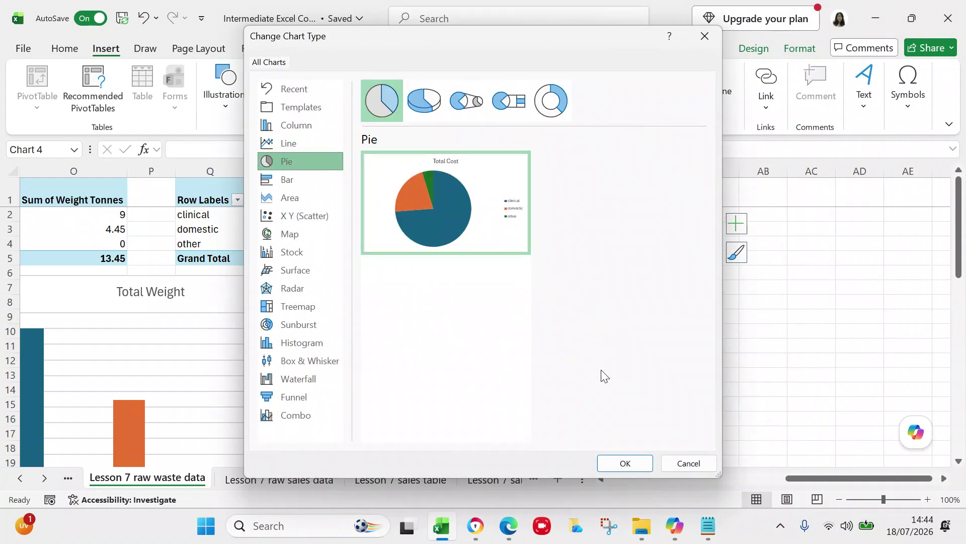
click(624, 464)
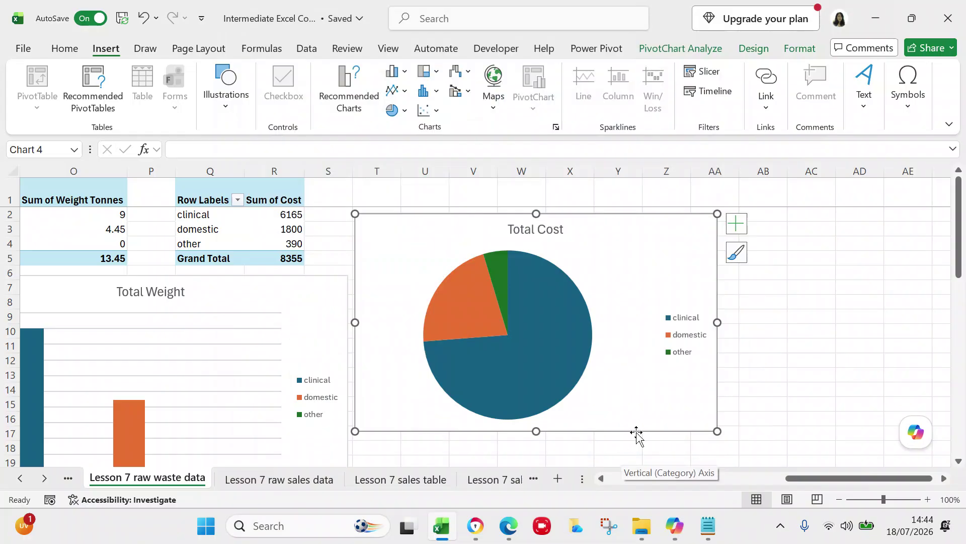
click(736, 262)
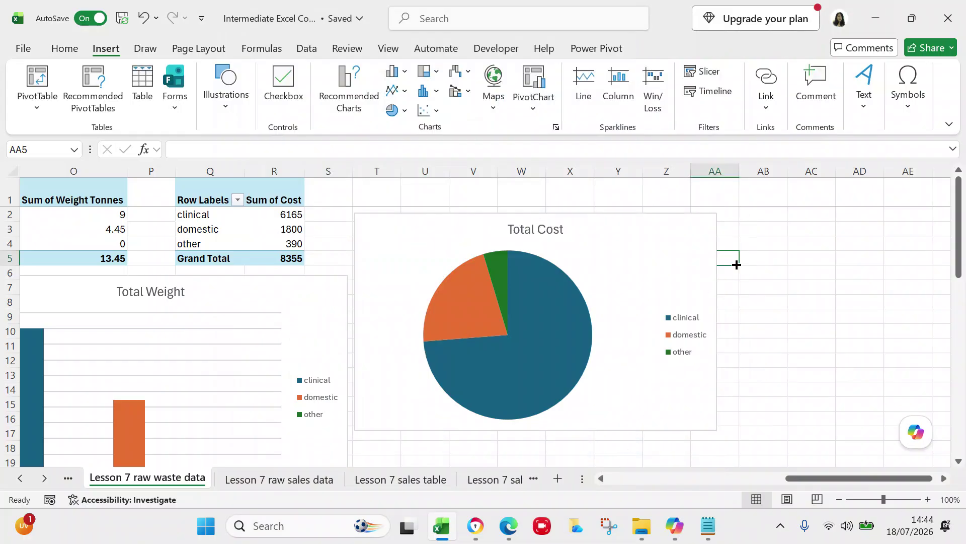
Step: Apply Style 3 with percentage labels to the Total Cost pie chart and move the chart slightly to the right
click(648, 265)
click(734, 255)
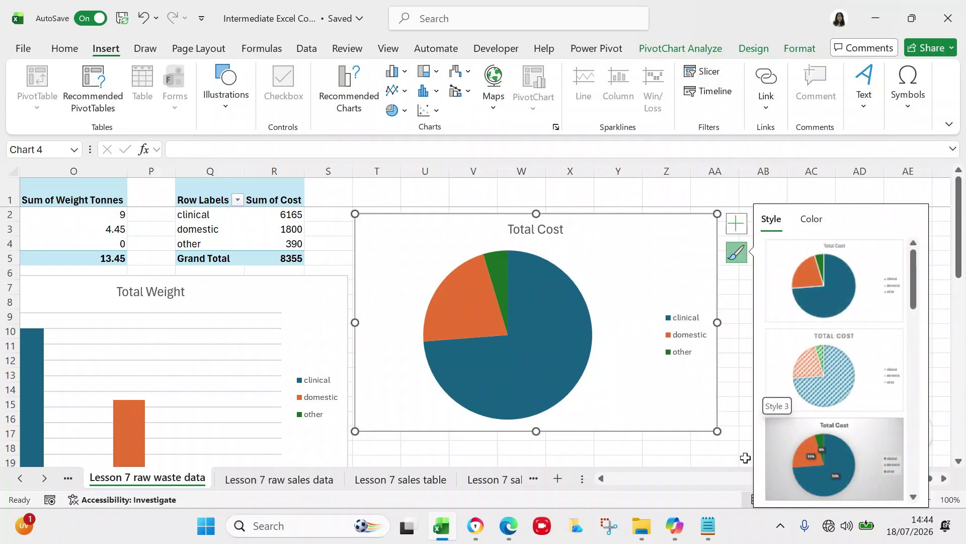
click(791, 458)
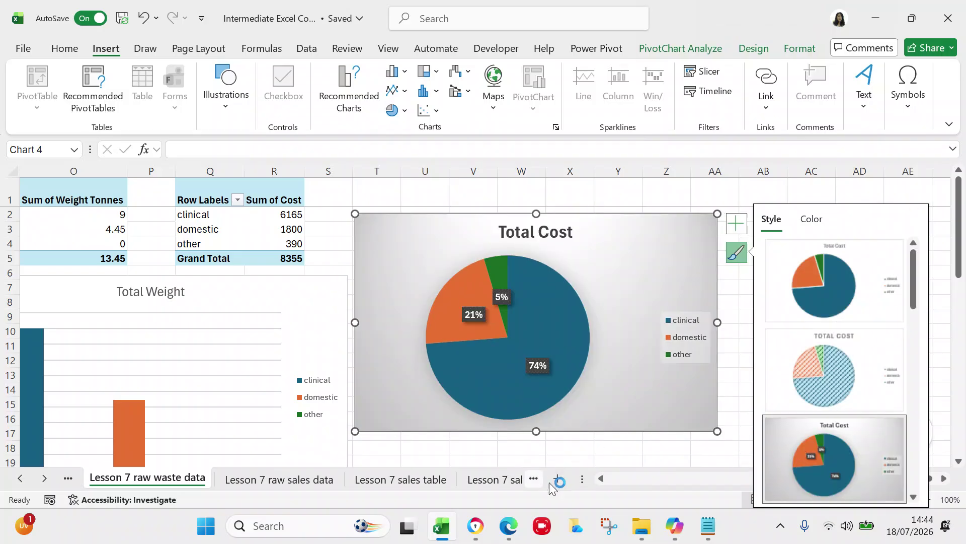
drag(631, 237, 677, 243)
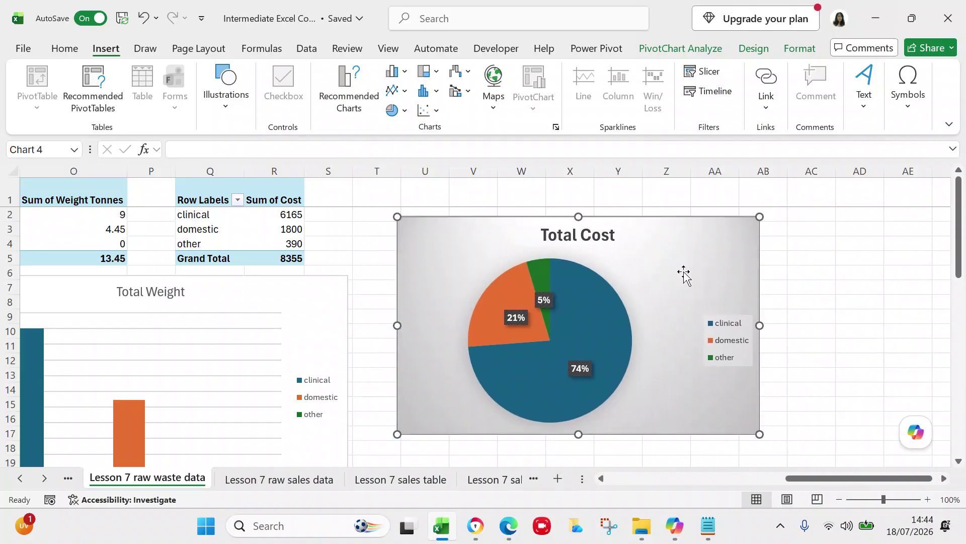
Step: Change the Total Weight chart from a clustered column to a standard pie chart
click(603, 478)
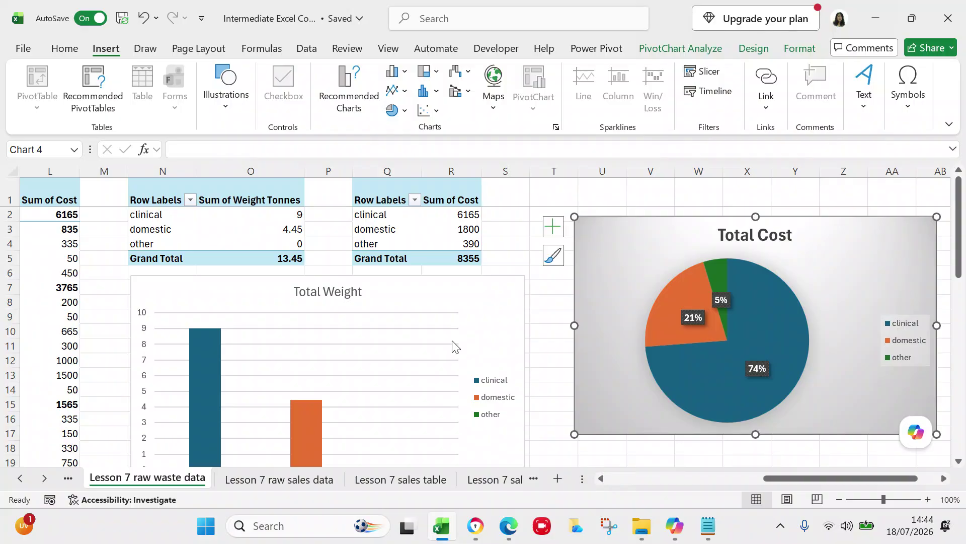
click(454, 301)
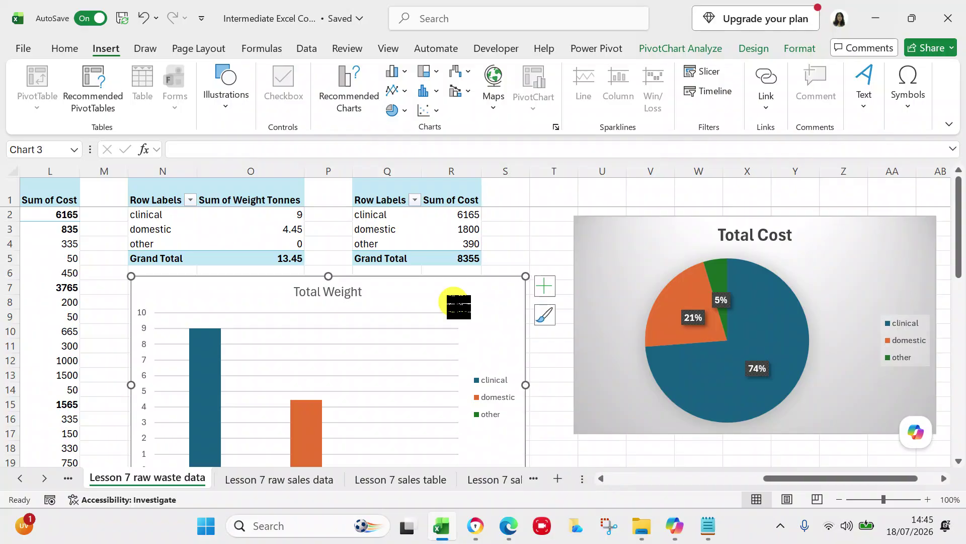
right_click(454, 305)
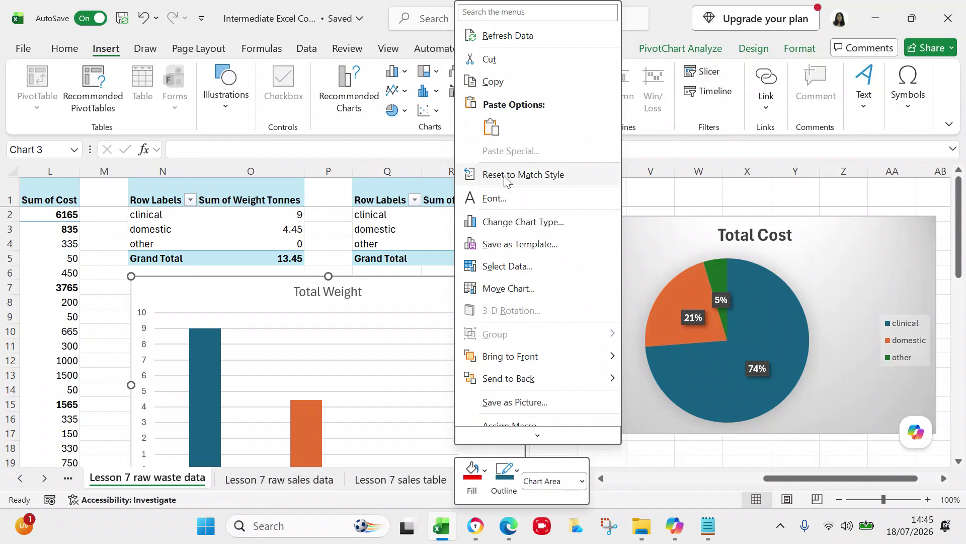
click(516, 223)
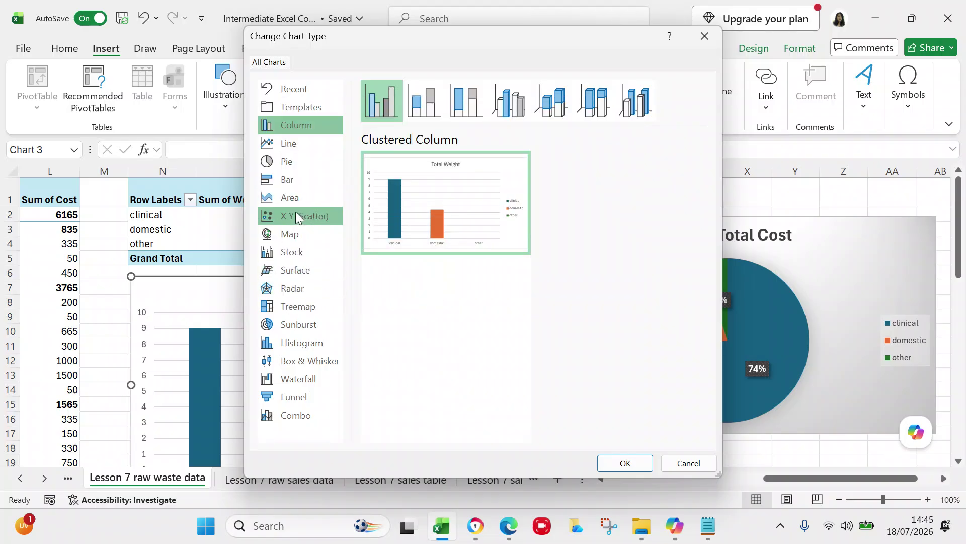
click(288, 164)
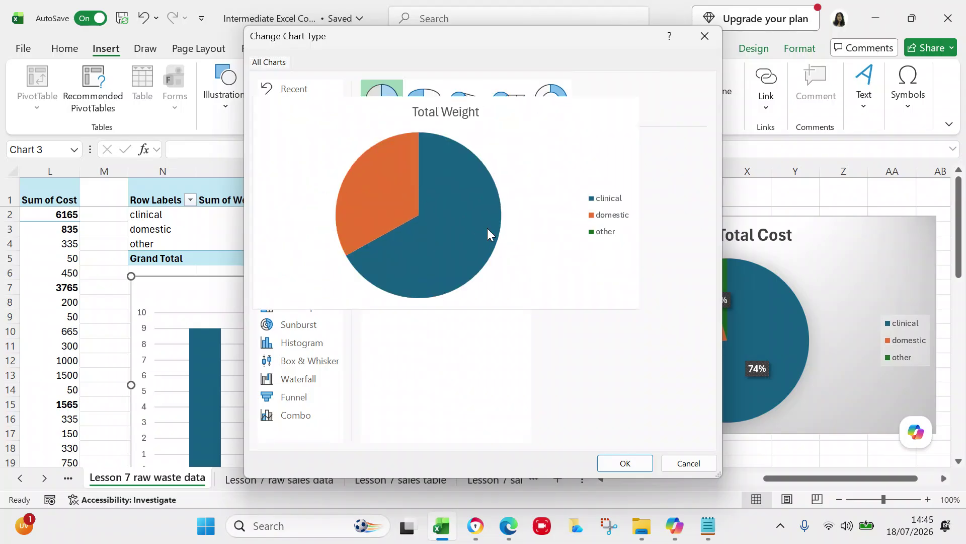
click(622, 459)
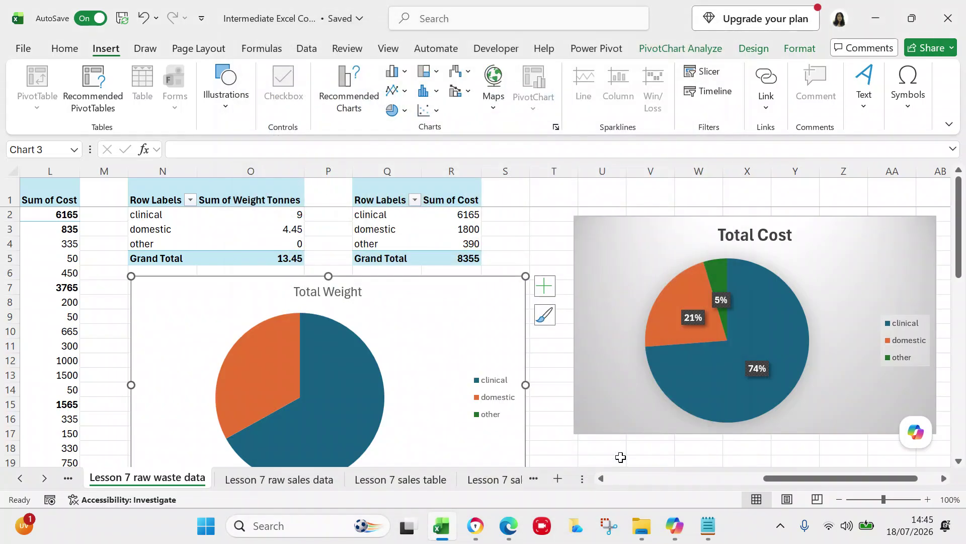
Step: Apply Style 3 to the Total Weight pie chart to match the Total Cost chart, and deselect it
click(550, 315)
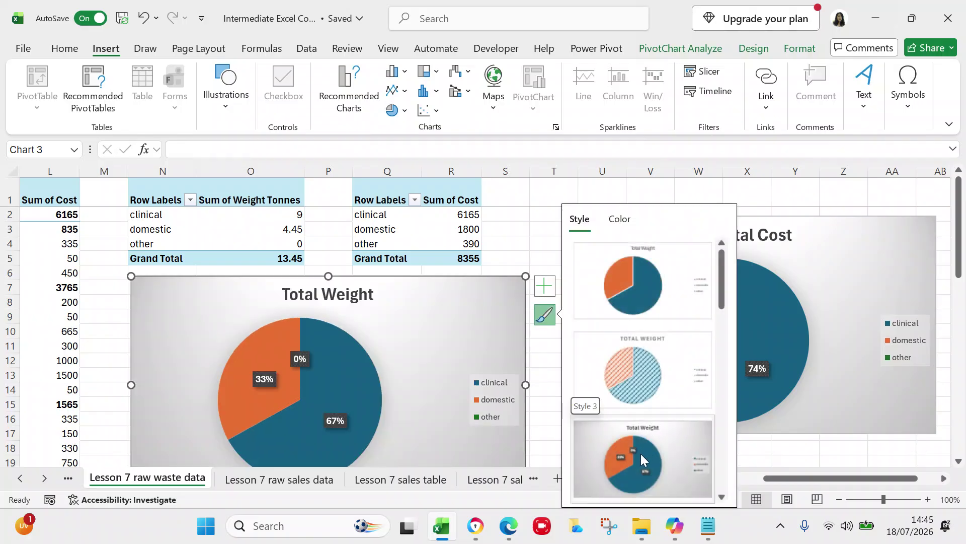
click(639, 454)
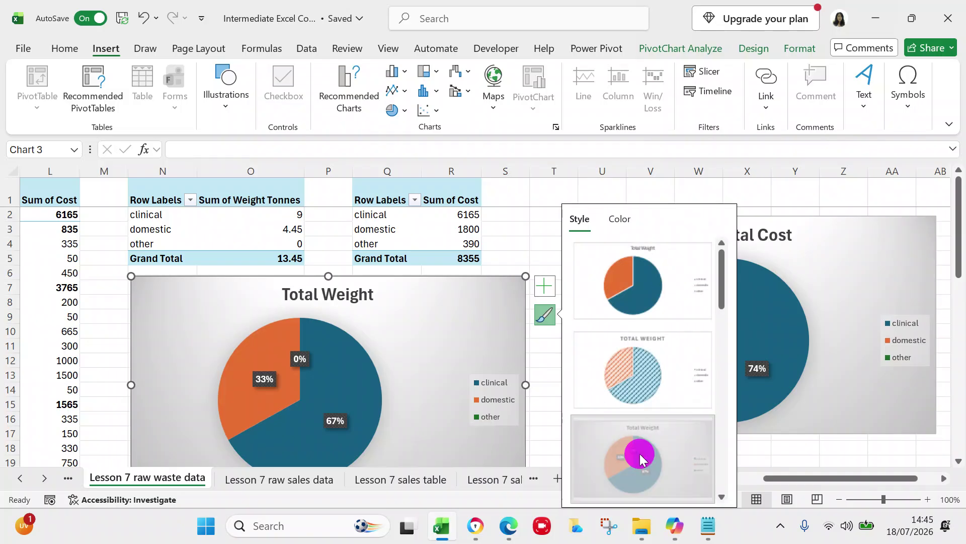
click(548, 415)
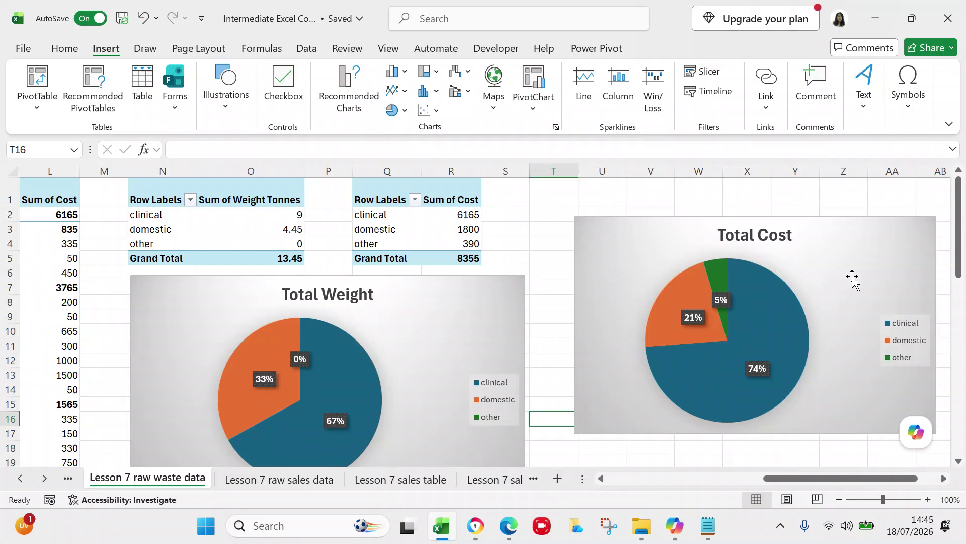
Step: Set the outline and fill of the Total Weight chart's clinical legend entry to standard blue, and deselect the chart
mouse_move(960, 261)
mouse_down()
mouse_move(958, 284)
mouse_move(956, 259)
mouse_move(958, 272)
mouse_up()
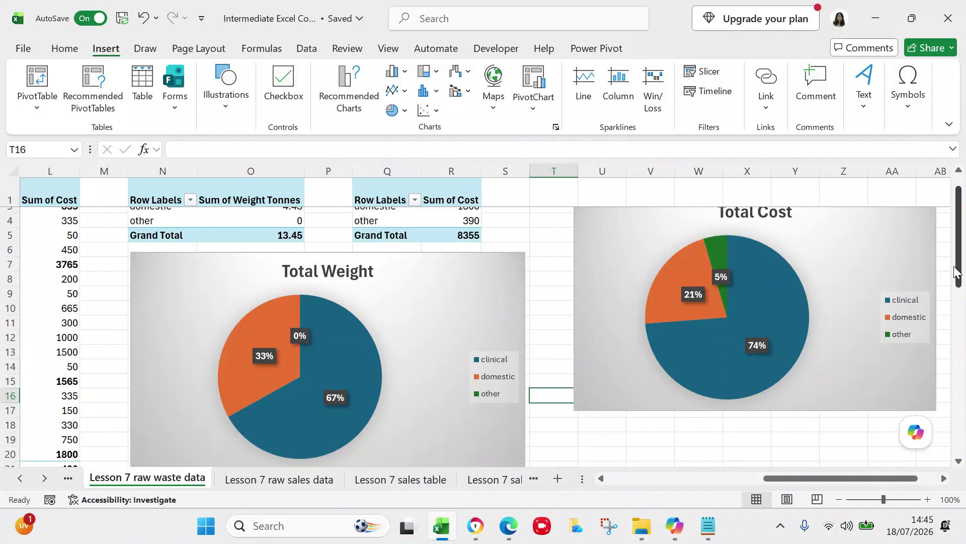
click(499, 360)
right_click(500, 360)
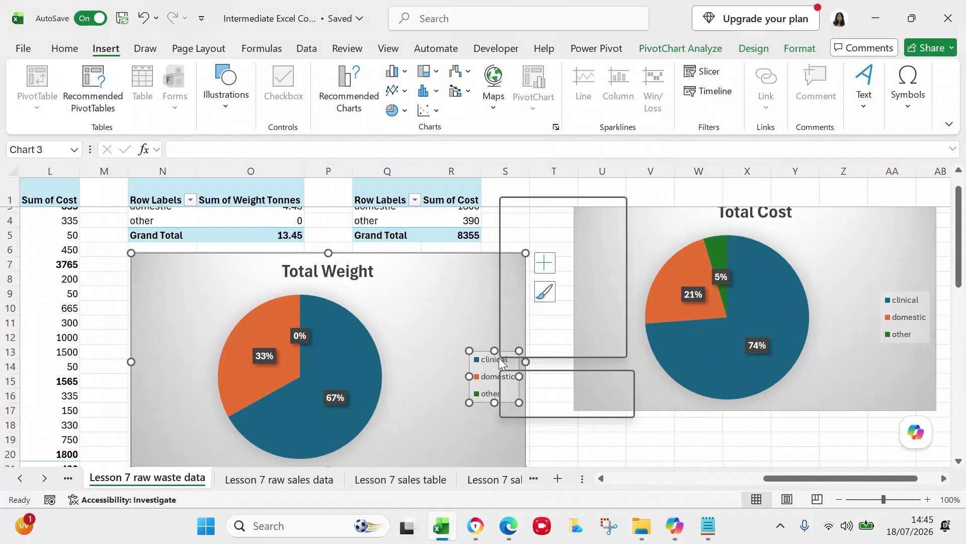
click(501, 361)
click(501, 361)
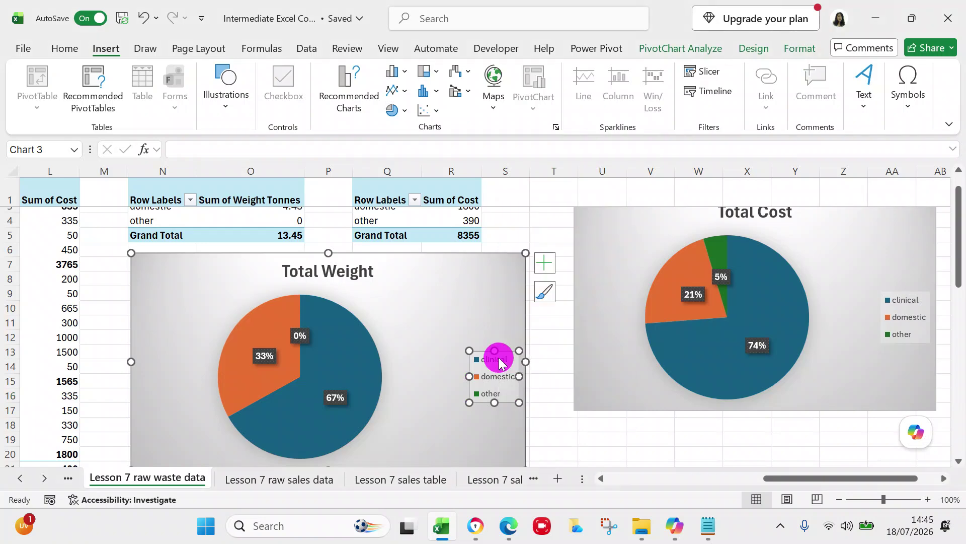
right_click(500, 359)
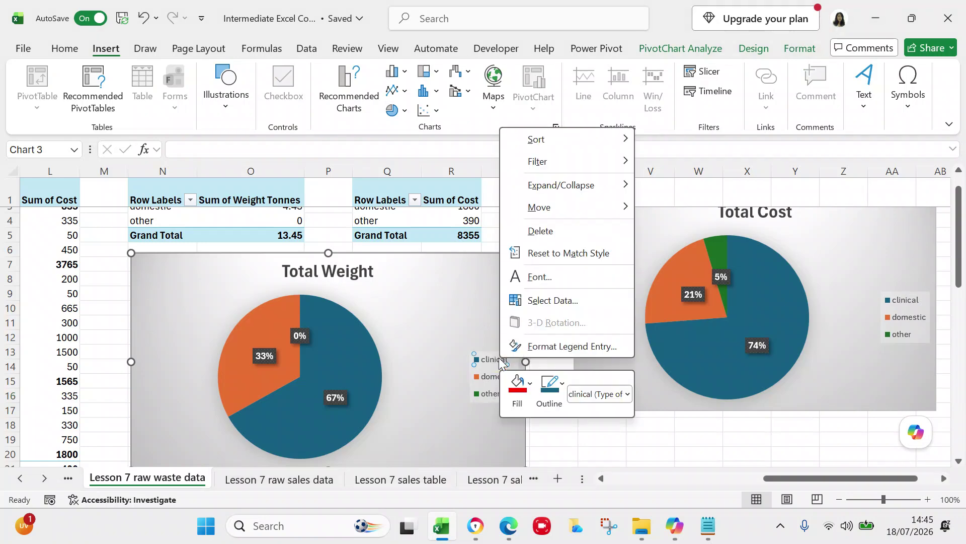
click(562, 386)
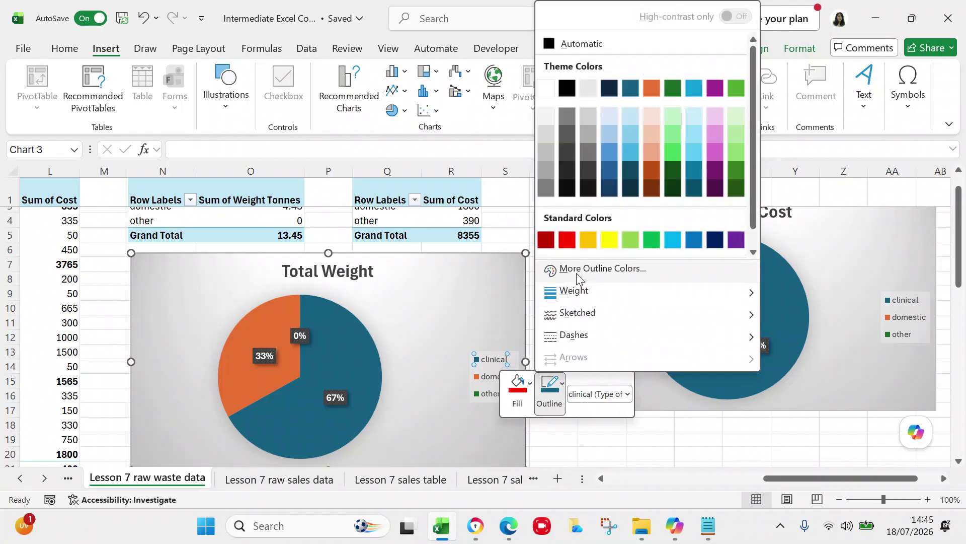
click(694, 238)
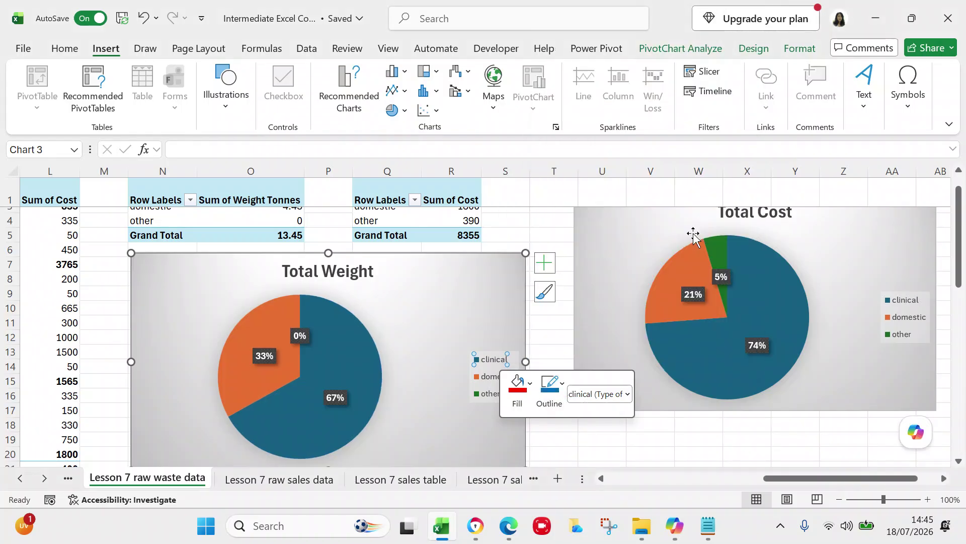
click(531, 385)
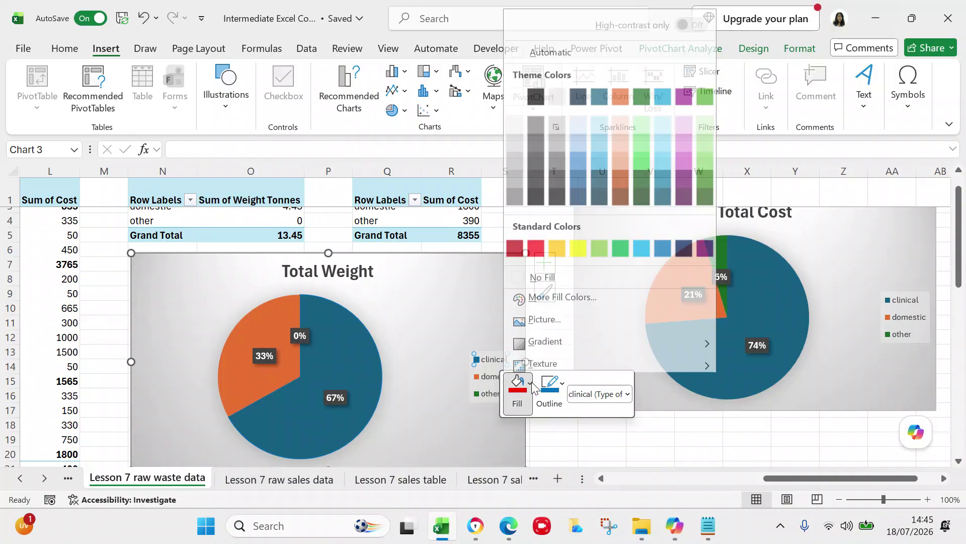
click(666, 237)
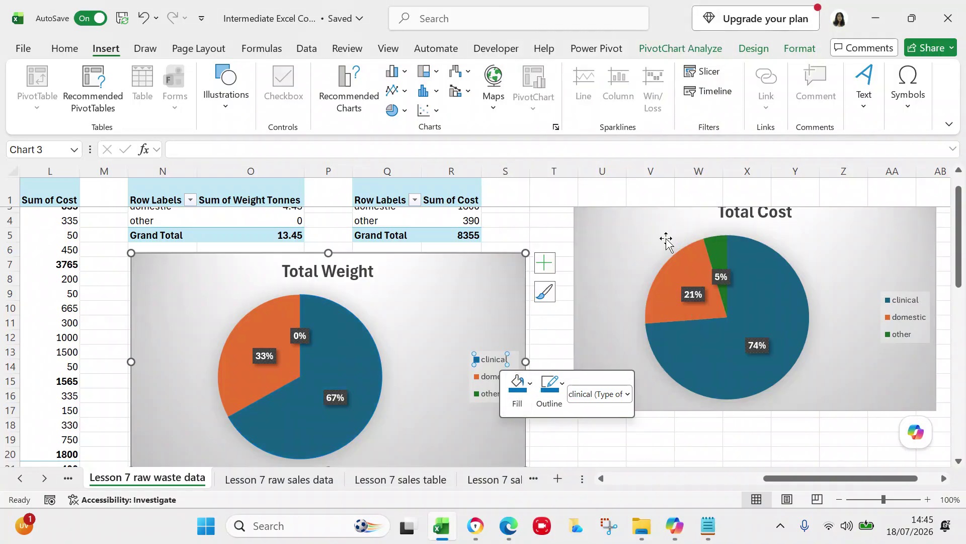
click(653, 434)
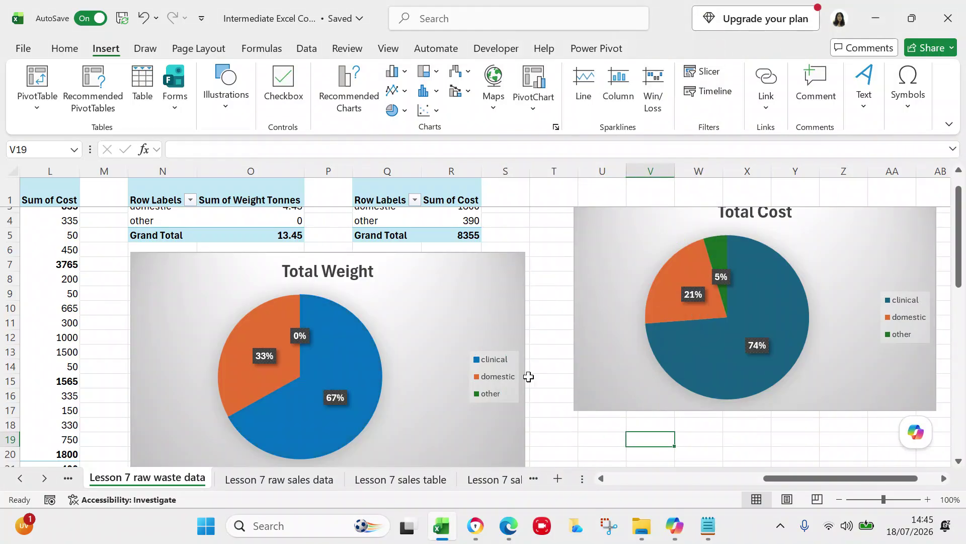
Step: Set the fill and outline of the Total Weight chart's domestic legend entry to standard yellow, and deselect the chart
click(509, 378)
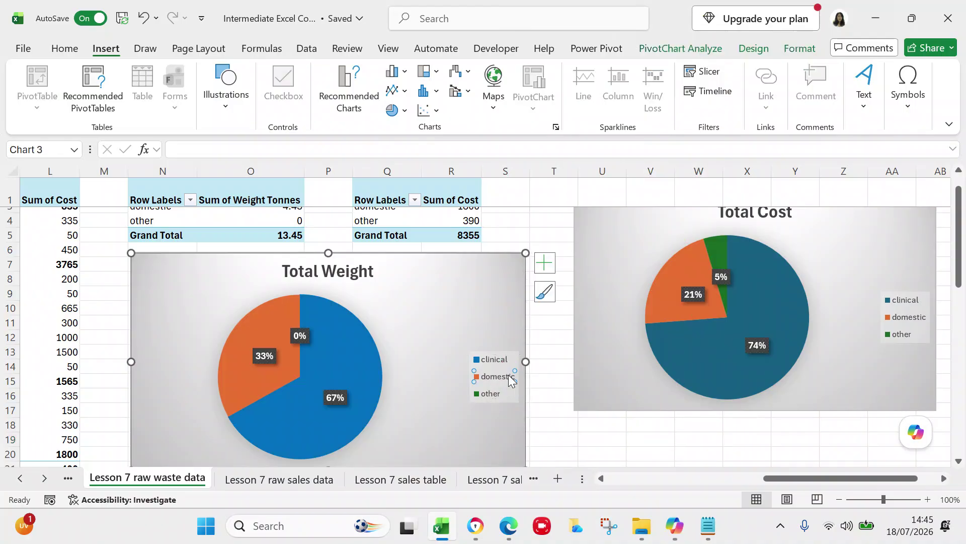
right_click(510, 381)
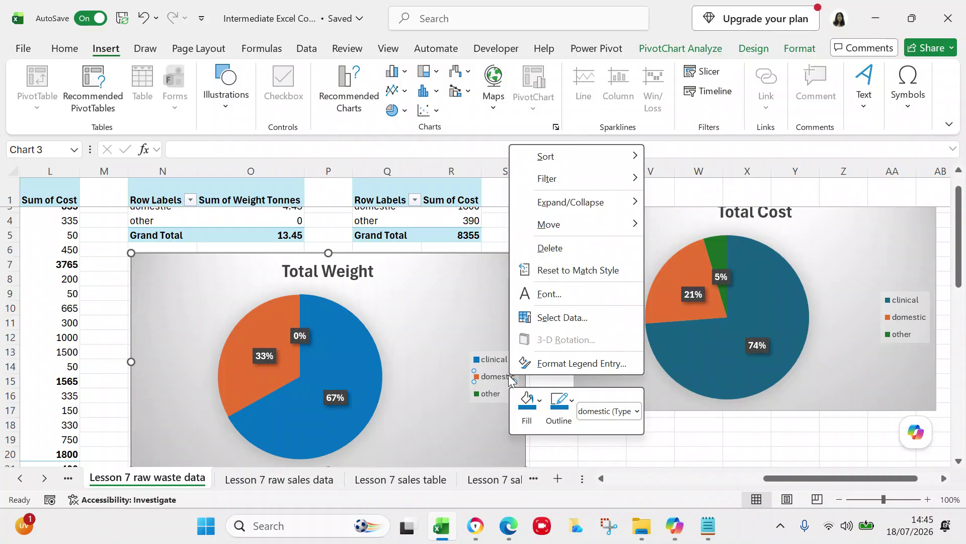
click(537, 399)
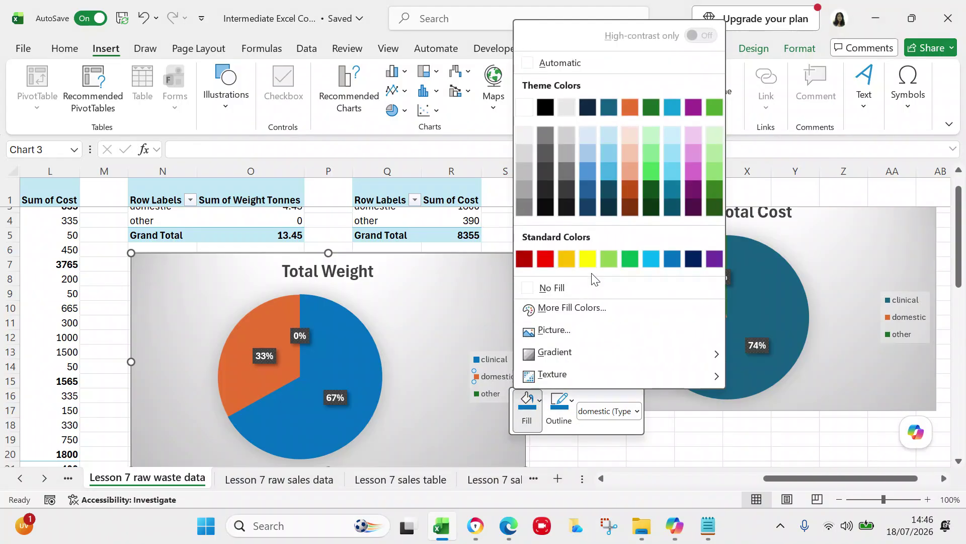
click(594, 258)
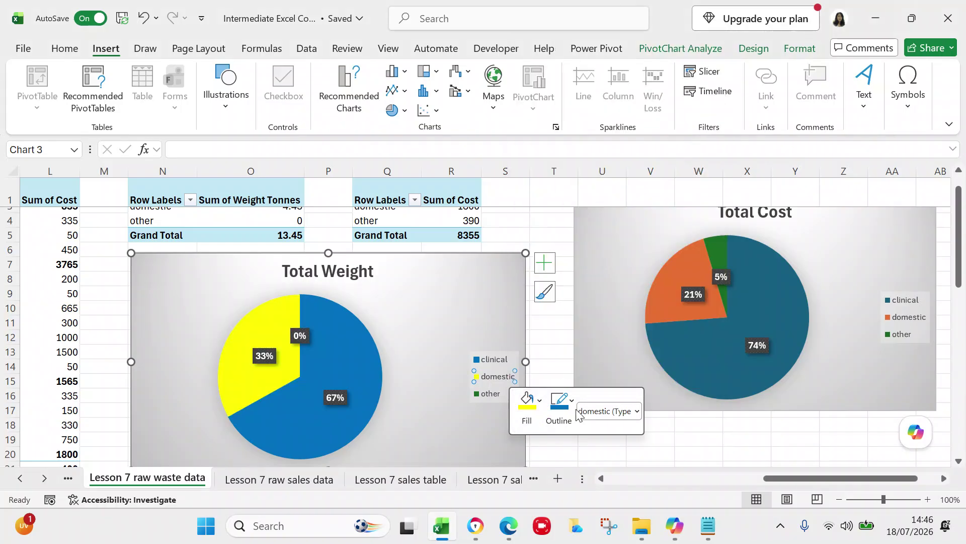
click(560, 401)
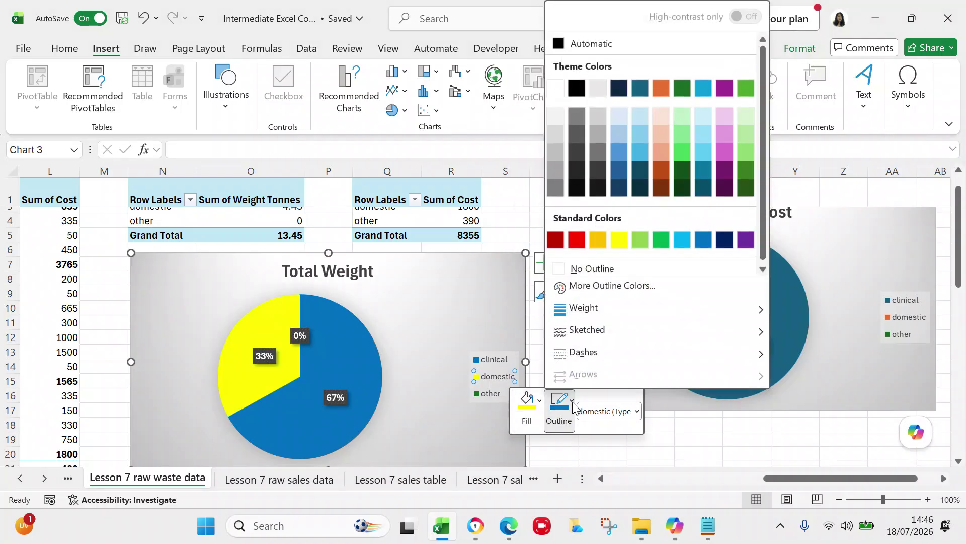
click(621, 240)
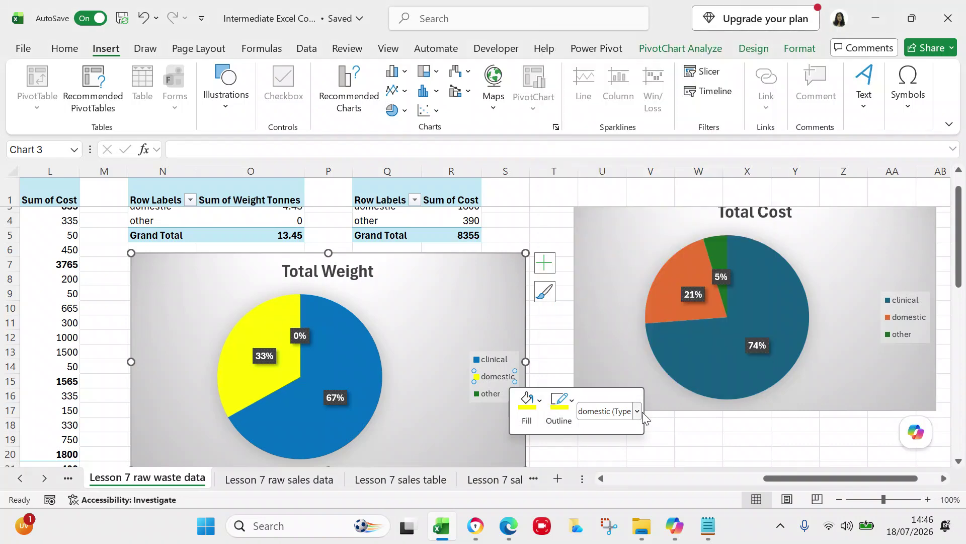
click(657, 425)
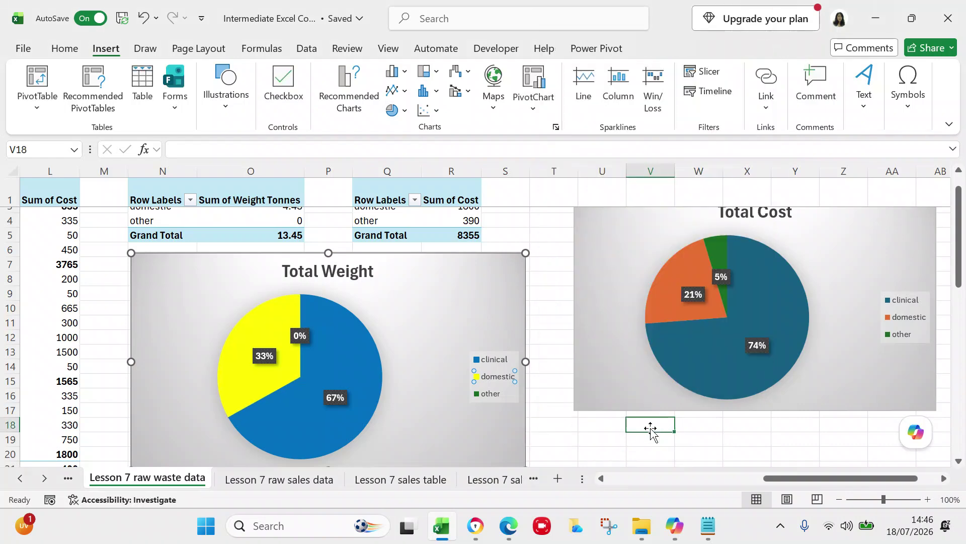
Step: Set the fill and outline of the Total Weight chart's other legend entry to standard purple
click(496, 396)
click(496, 395)
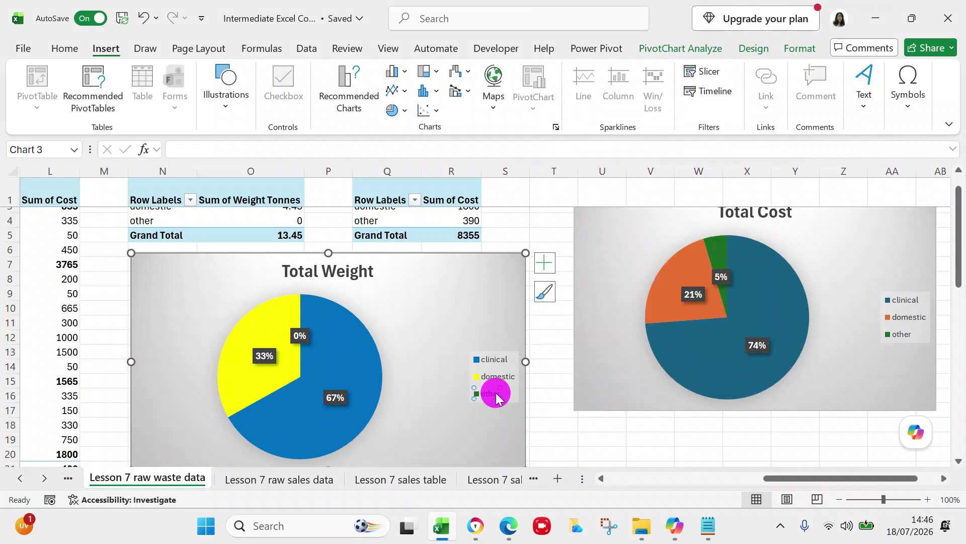
click(497, 395)
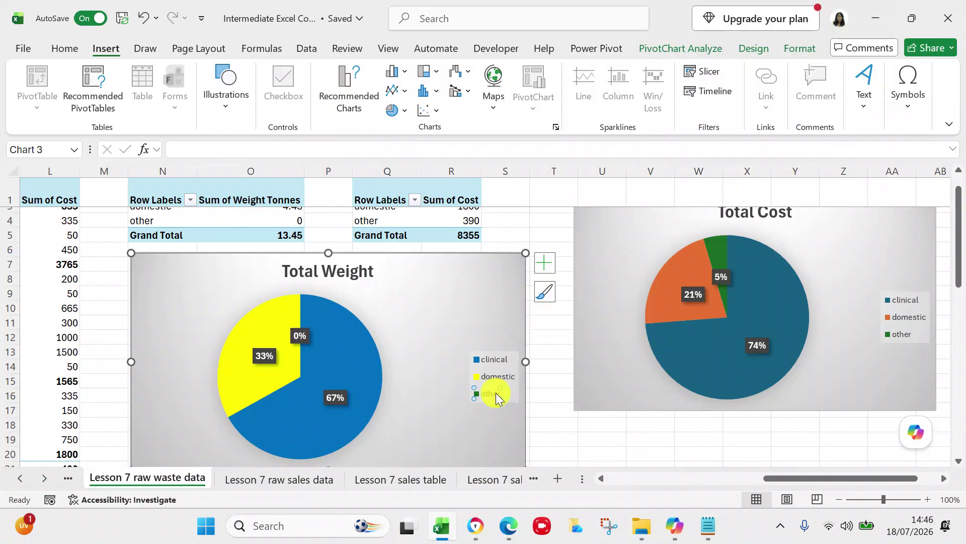
right_click(497, 396)
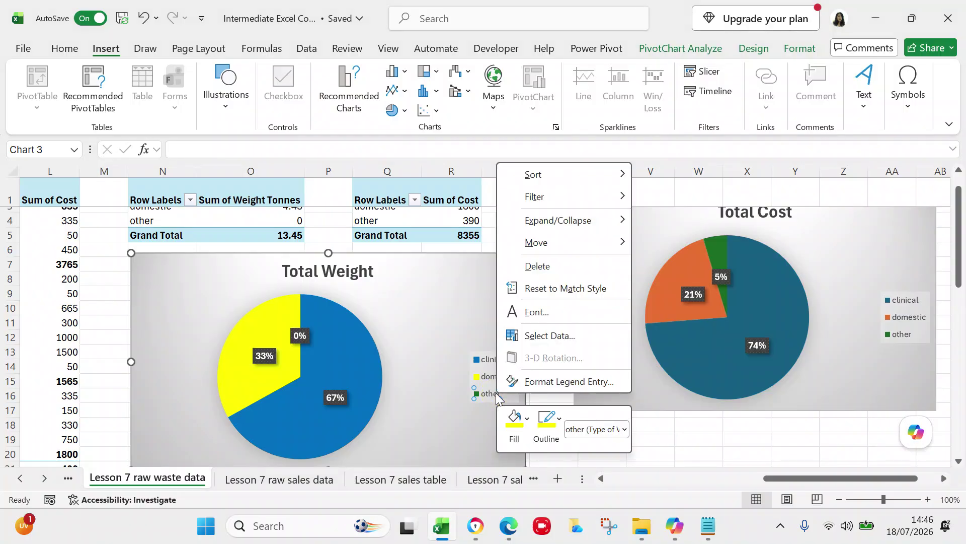
click(528, 419)
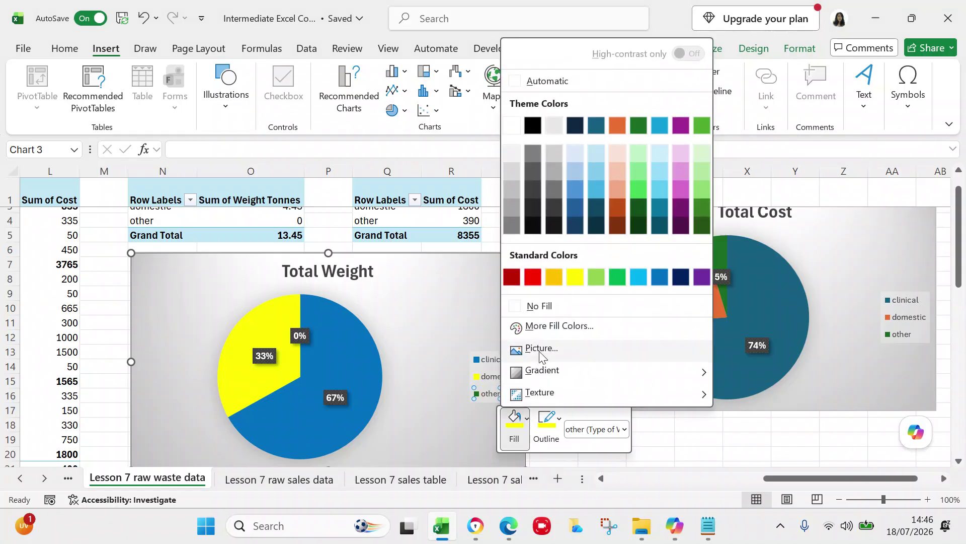
click(701, 278)
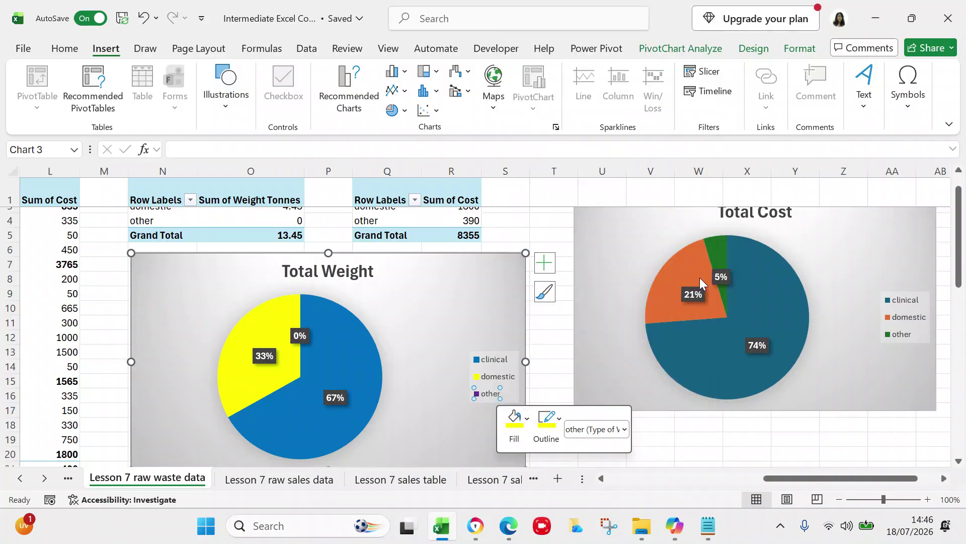
click(558, 420)
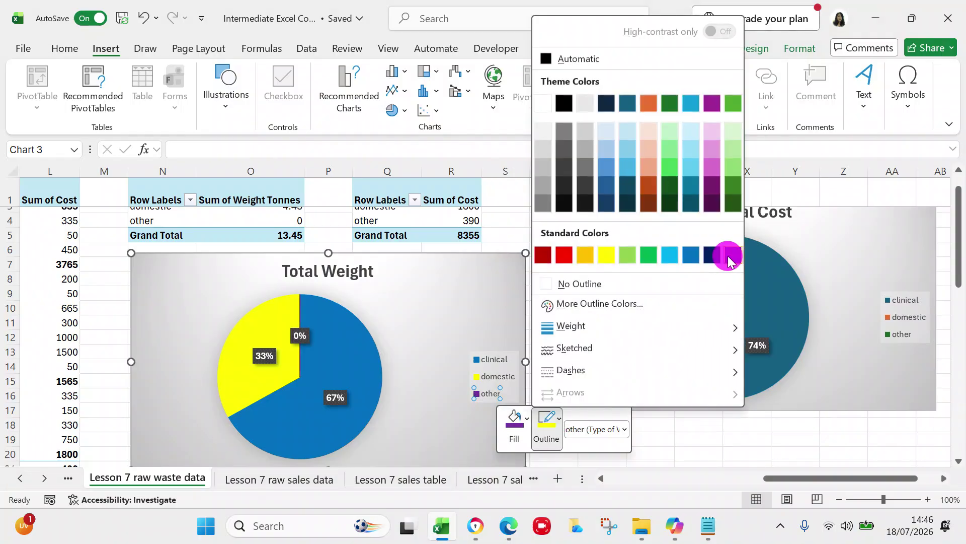
click(729, 256)
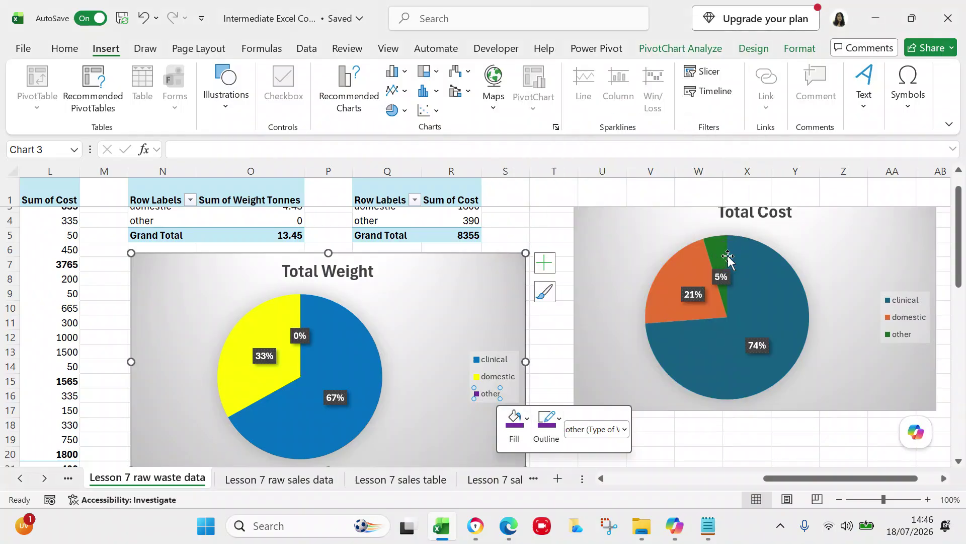
Step: Deselect the Total Weight chart and view both pie charts with their pivot tables
click(718, 456)
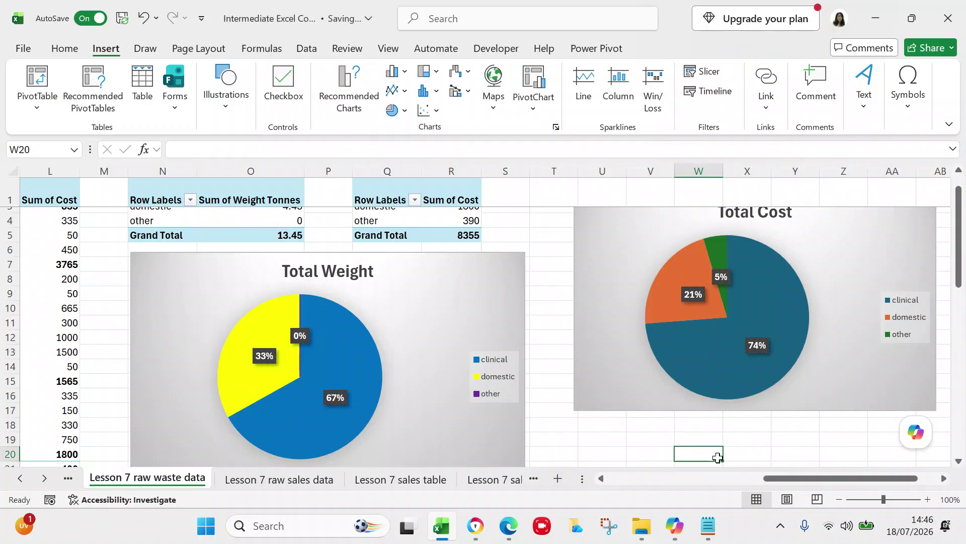
drag(961, 284, 959, 207)
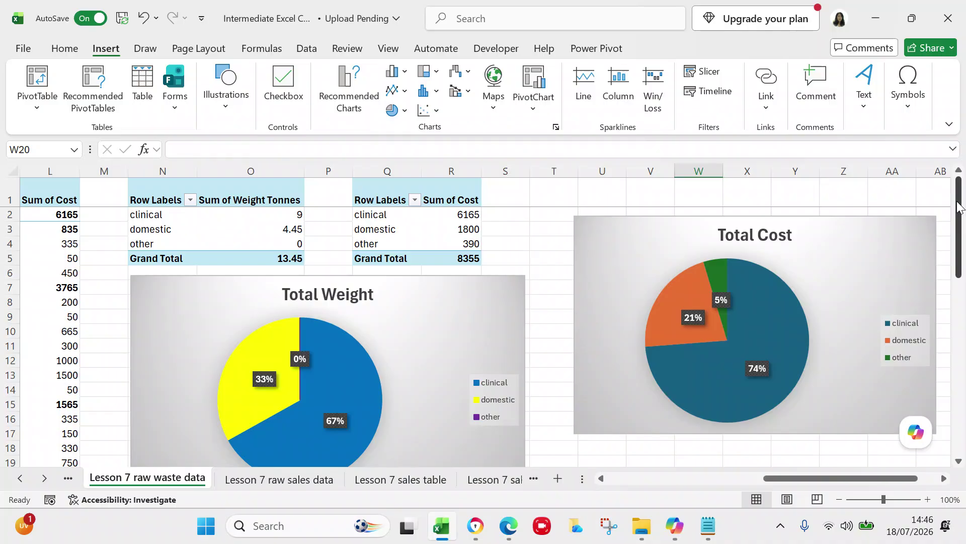
Step: Open the Lesson 7 raw sales data sheet and review the Employee, Region and Sales £ columns
click(298, 481)
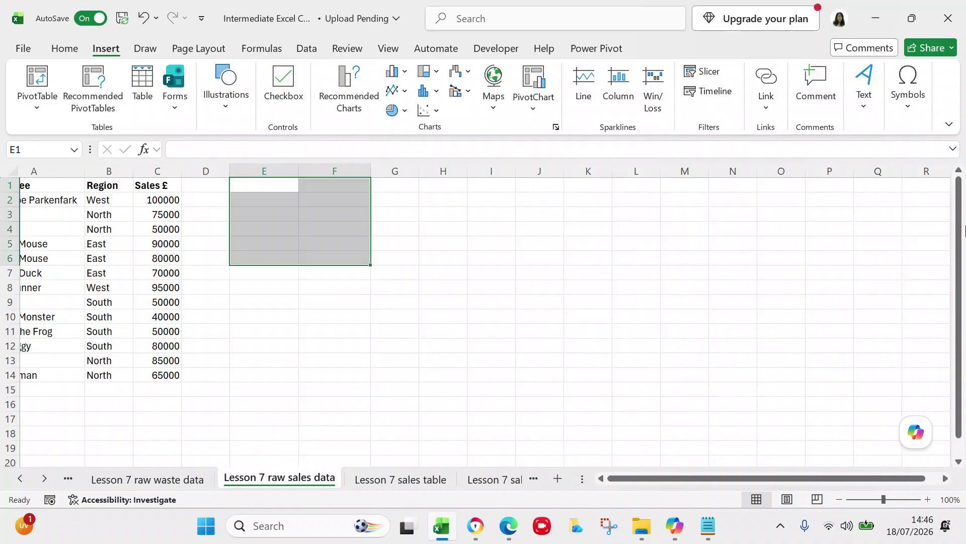
drag(956, 261, 946, 125)
drag(599, 480, 604, 481)
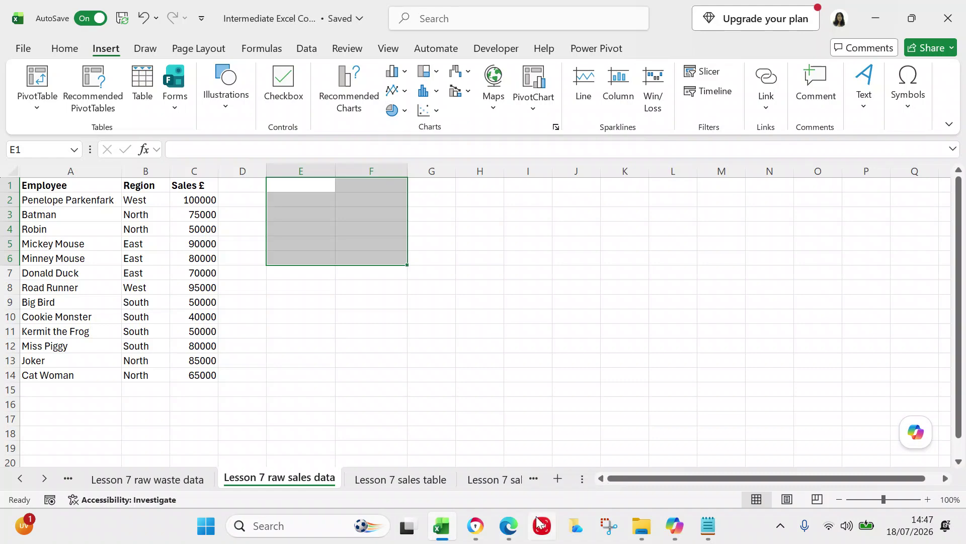
Step: Open the Lesson 7 sales table sheet and examine the KPI'S block below the sales table, clearing its selection
click(391, 478)
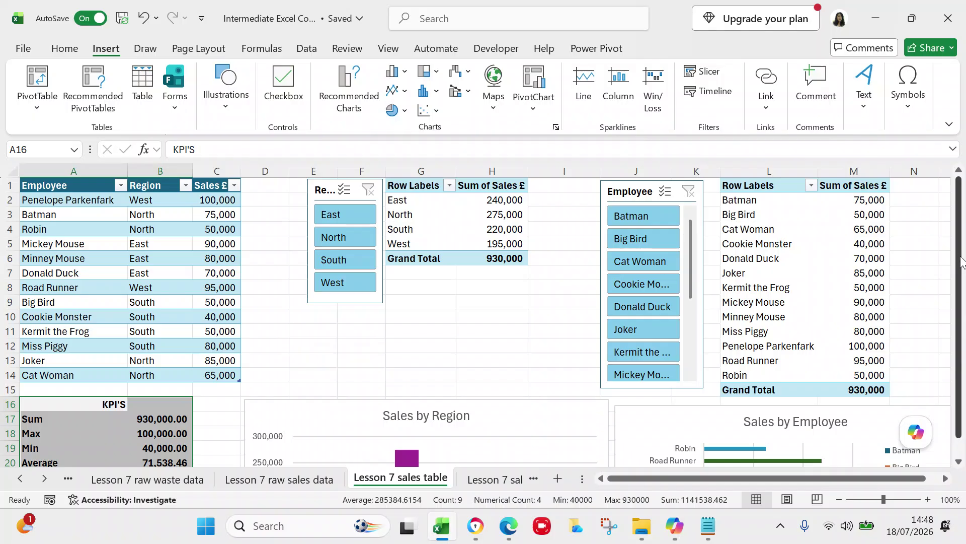
drag(961, 260, 963, 339)
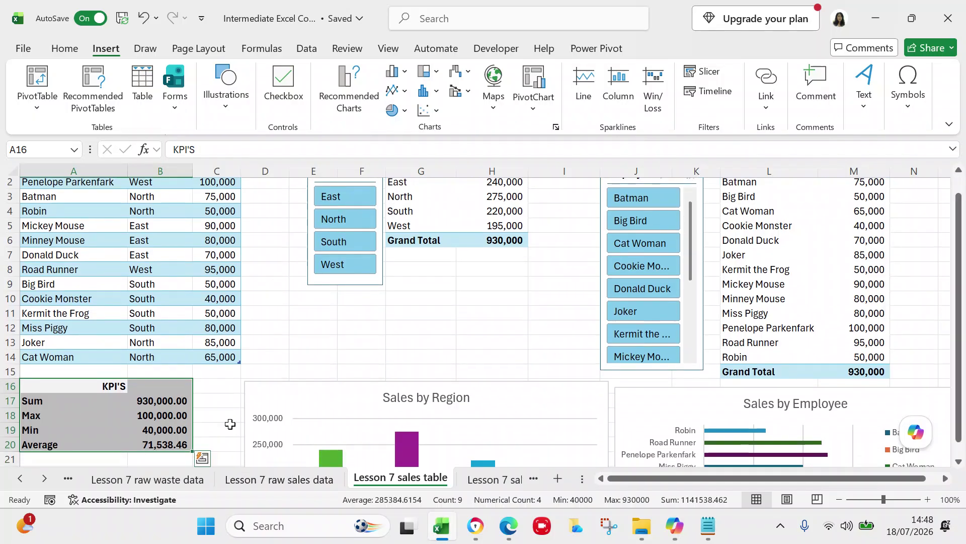
click(220, 406)
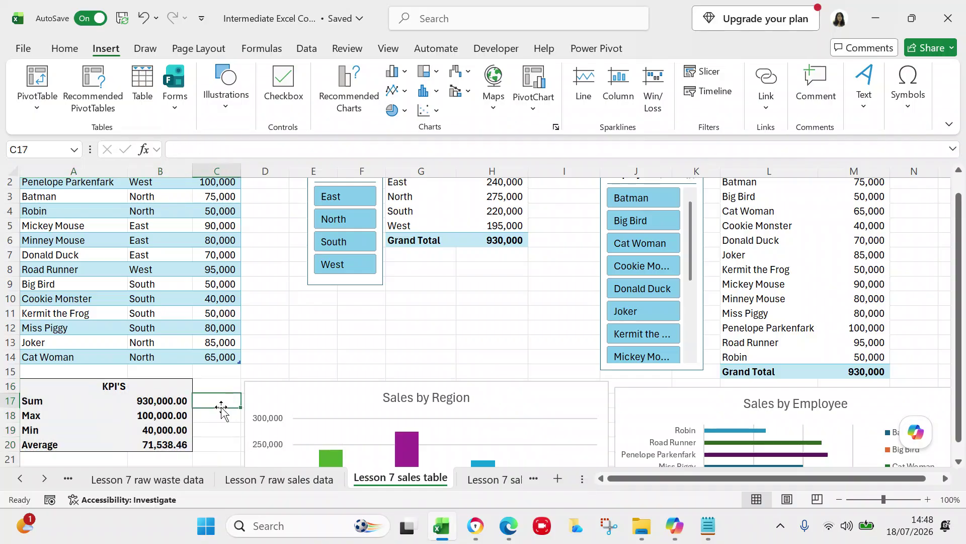
click(205, 389)
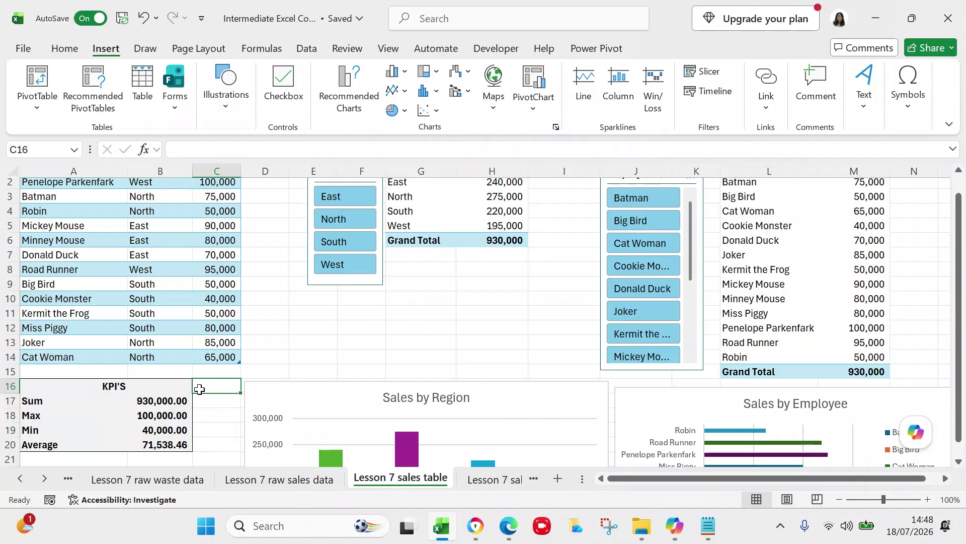
Step: Change the heading in cell A16 above the summary figures to "KPI's" with a lowercase s
click(107, 381)
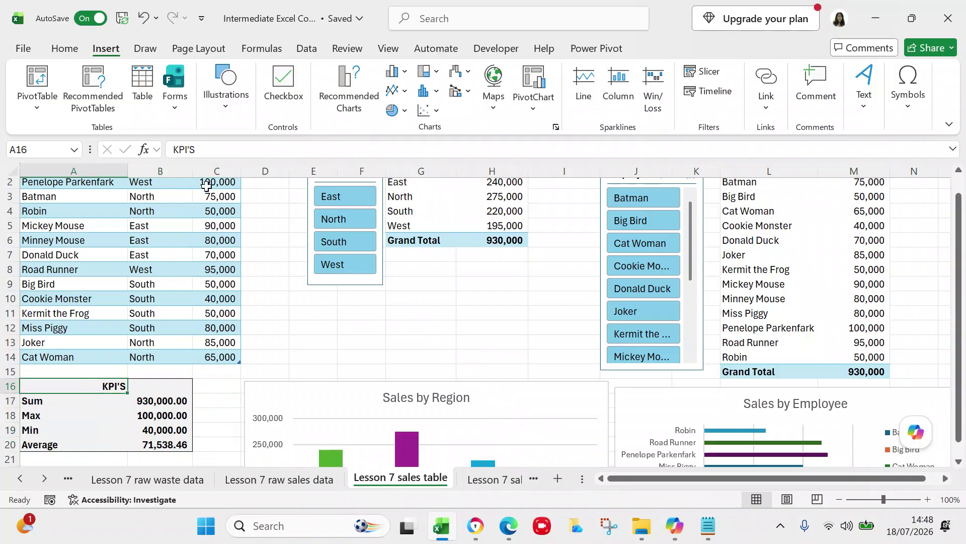
click(220, 148)
key(BackSpace)
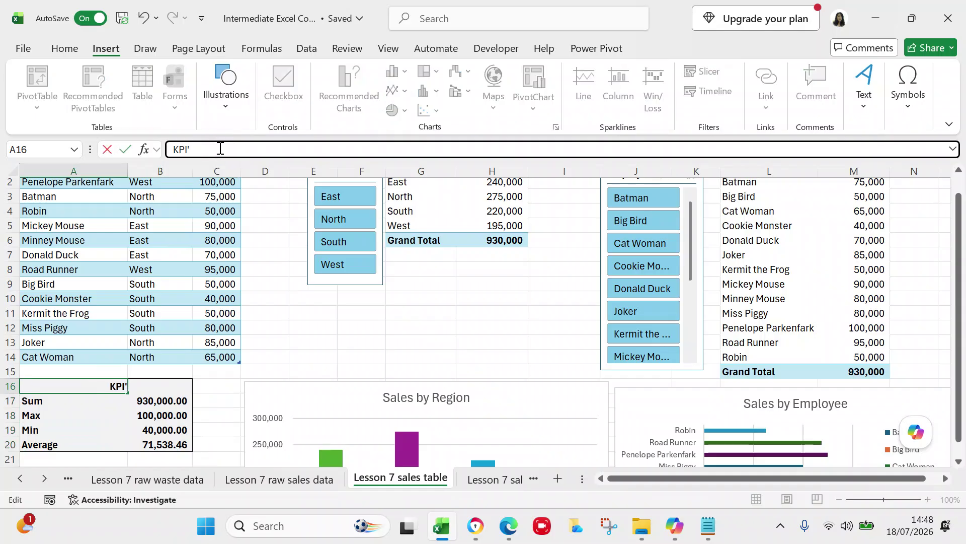
text(s)
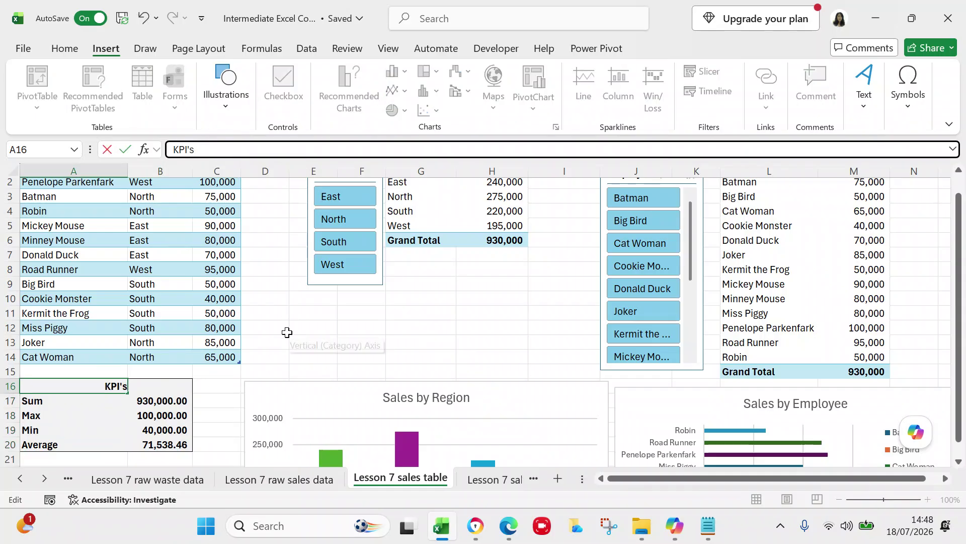
click(288, 333)
Step: Check the formula behind the Sum KPI and the name of the sales table it refers to
click(174, 396)
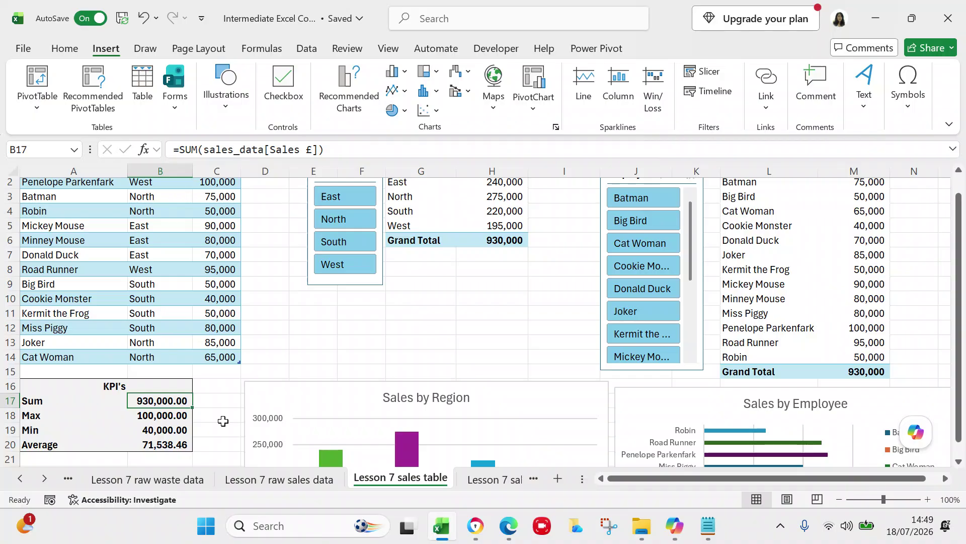
click(51, 271)
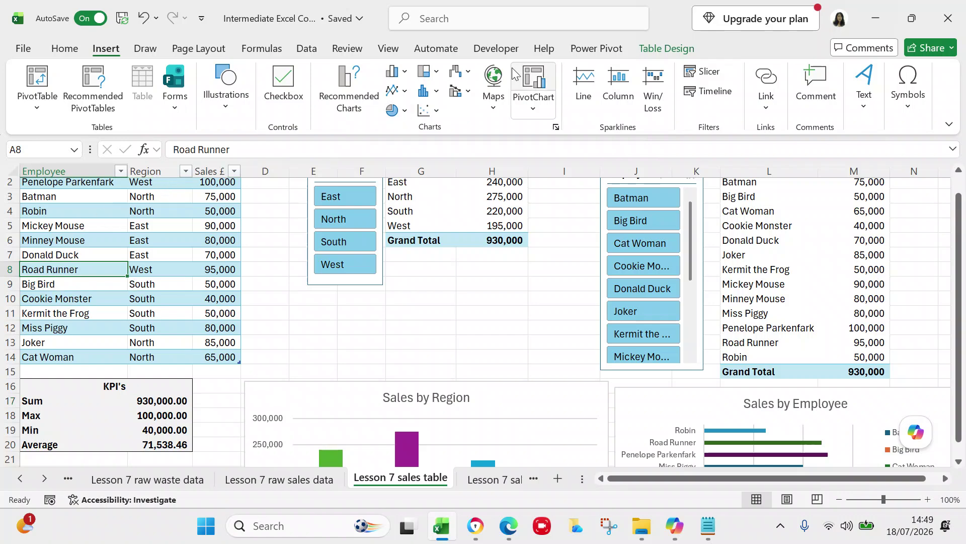
click(652, 49)
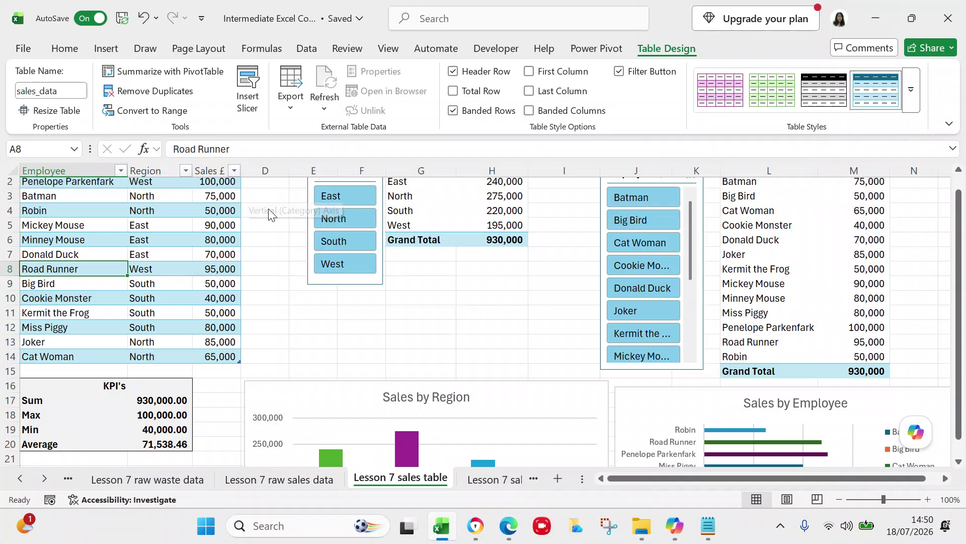
click(257, 225)
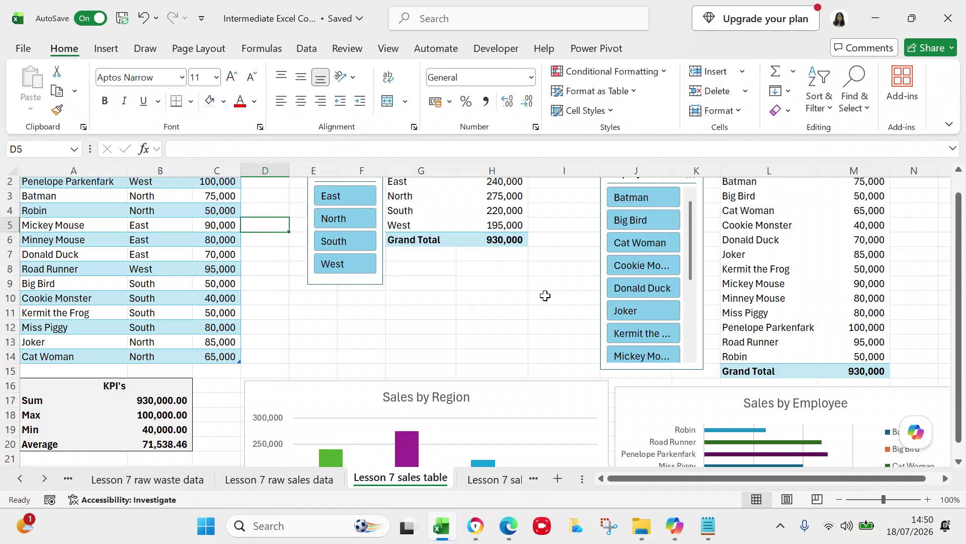
Step: Inspect the formulas behind the Max, Min and Average KPIs in cells B18 to B20
click(959, 461)
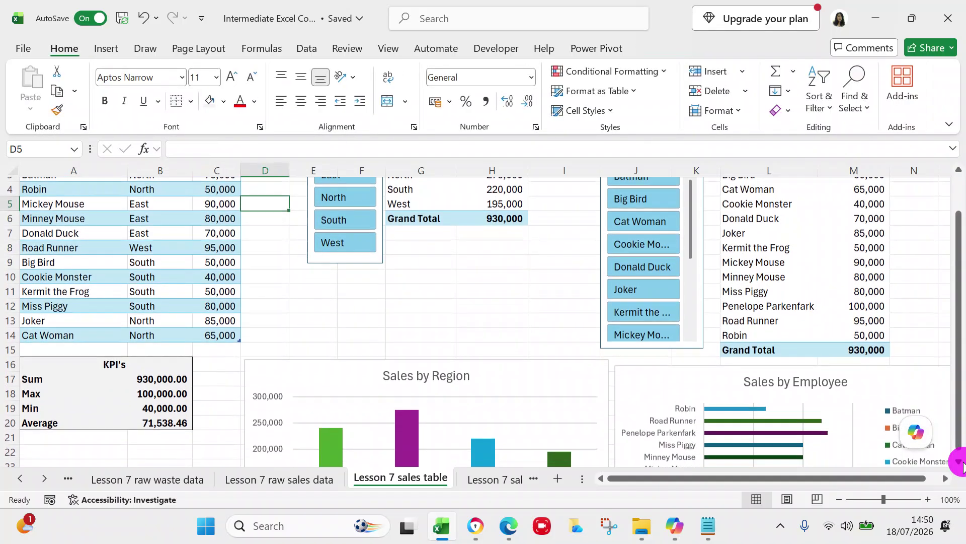
click(162, 385)
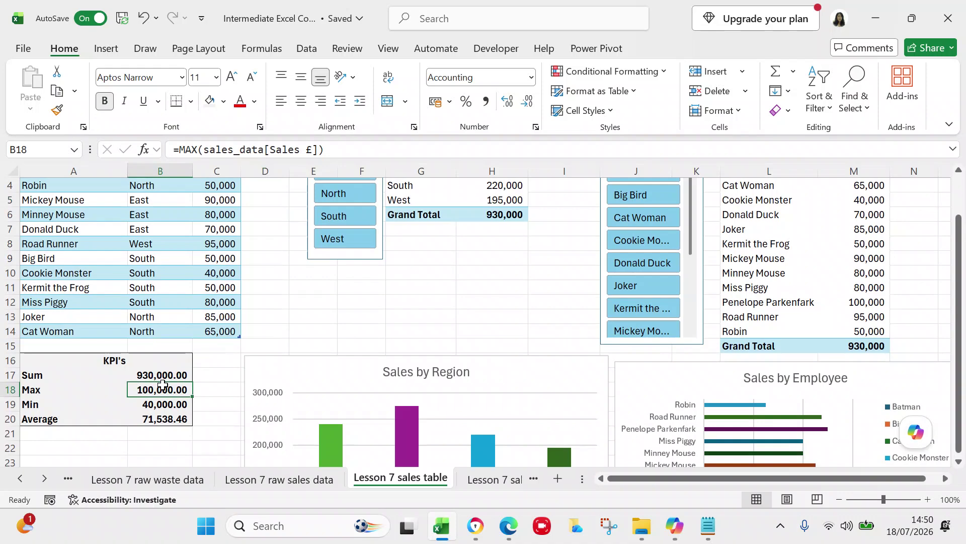
click(162, 401)
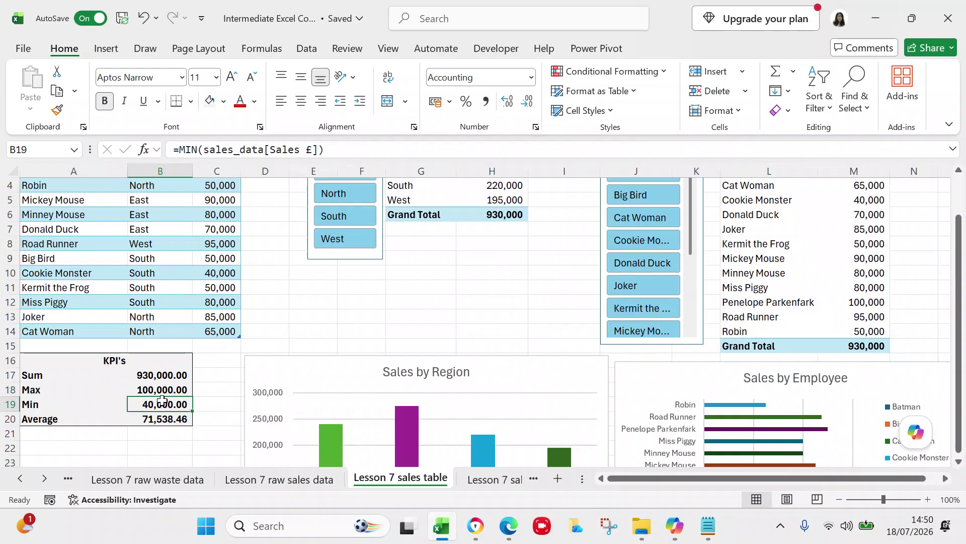
click(164, 420)
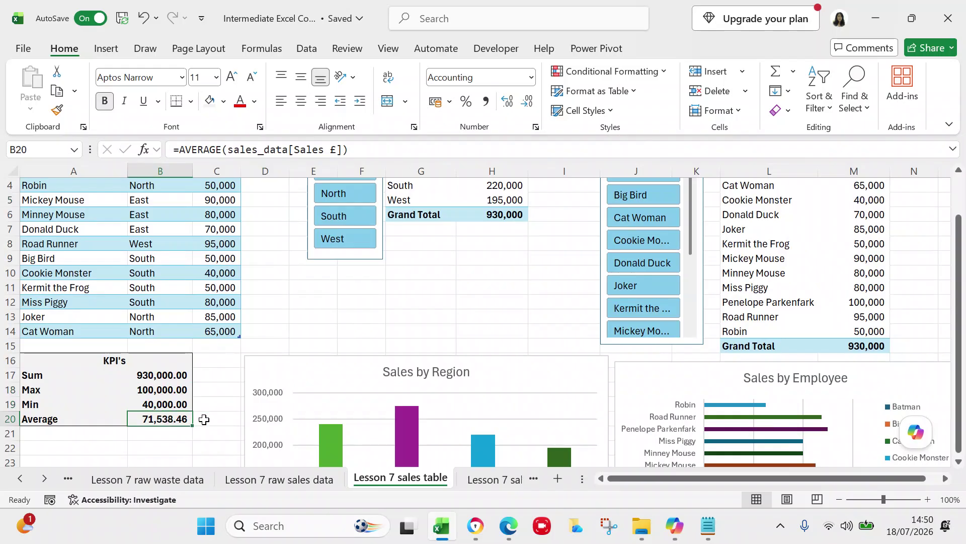
Step: Preview inserting a Region slicer for the sales-by-region PivotTable, and cancel without adding it
click(958, 254)
drag(959, 254, 962, 160)
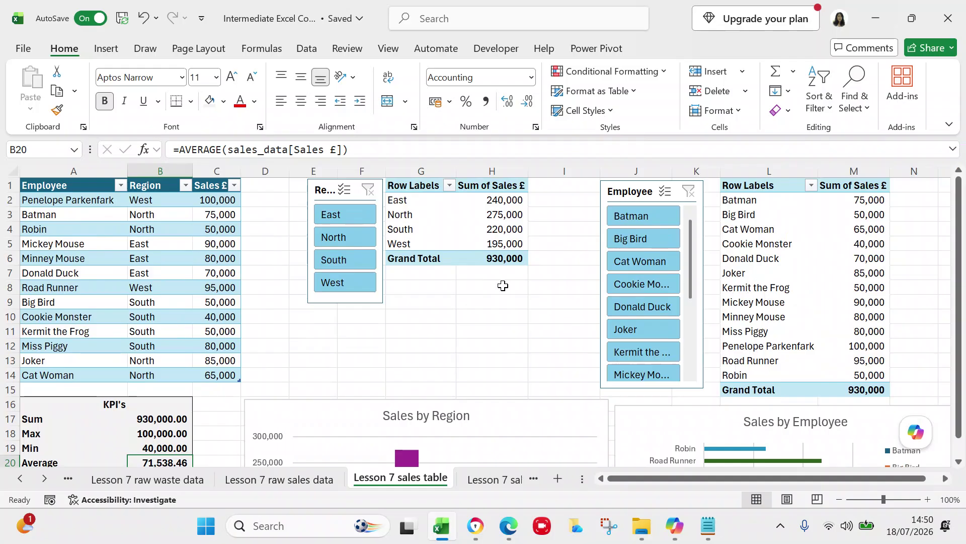
click(468, 231)
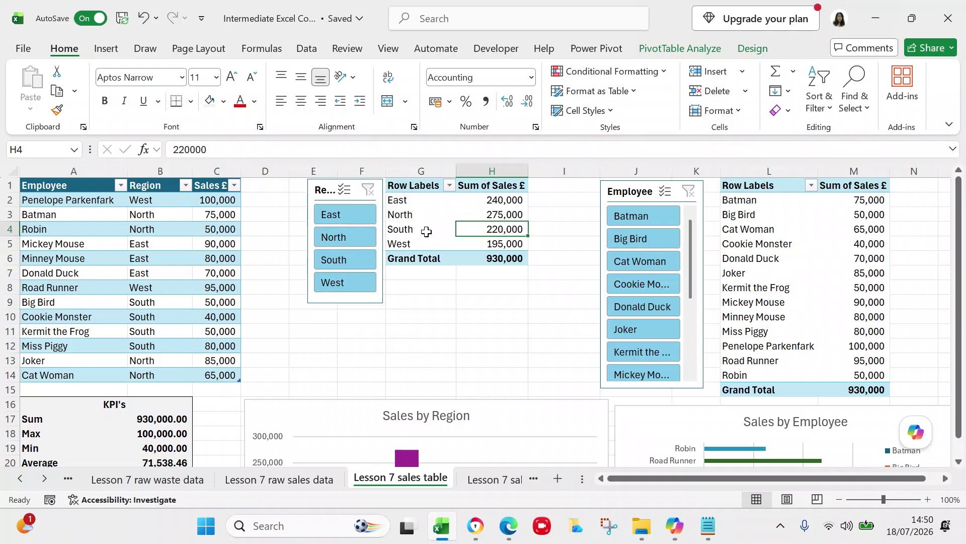
click(412, 274)
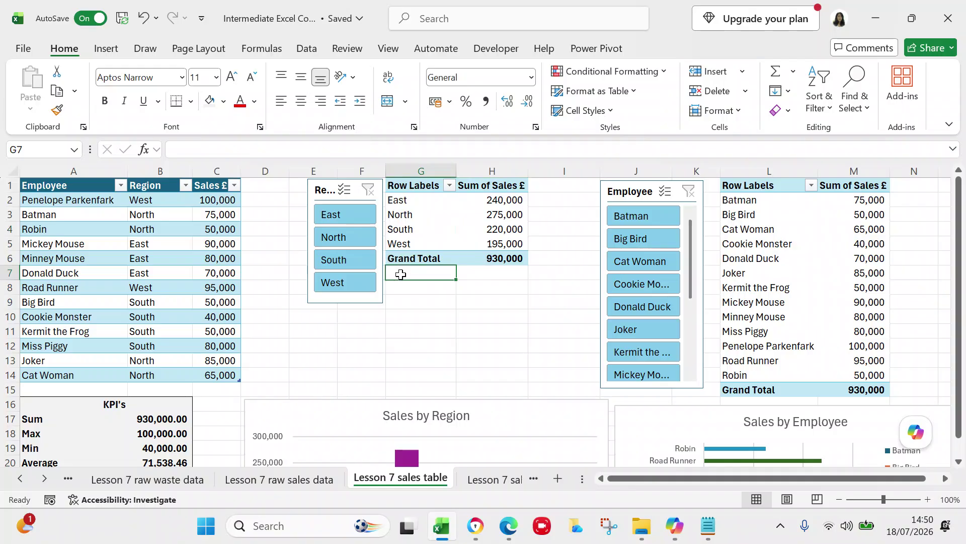
click(419, 305)
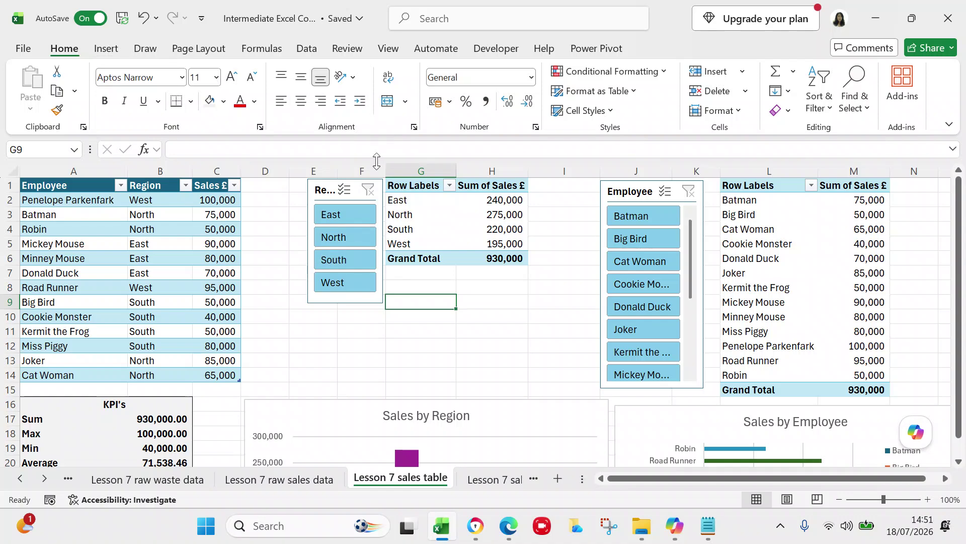
click(399, 198)
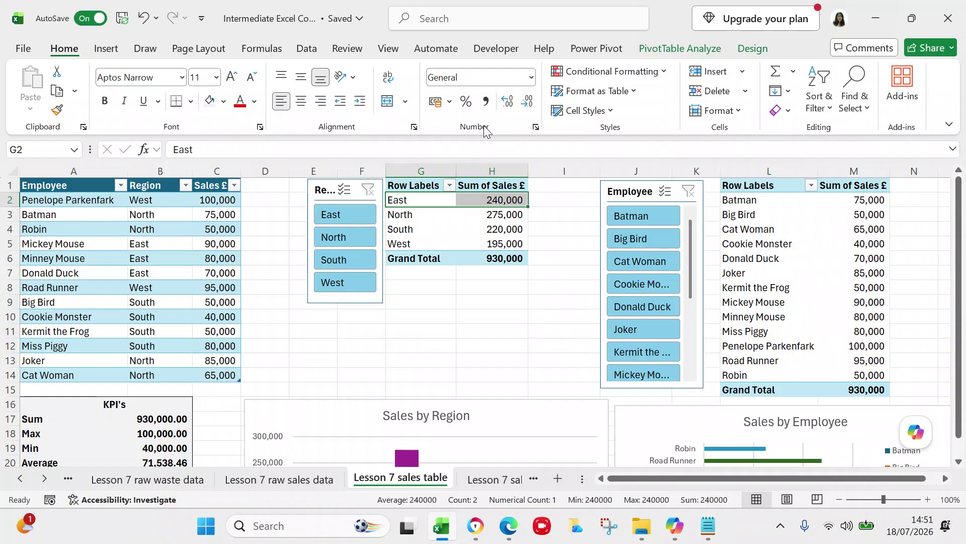
click(647, 50)
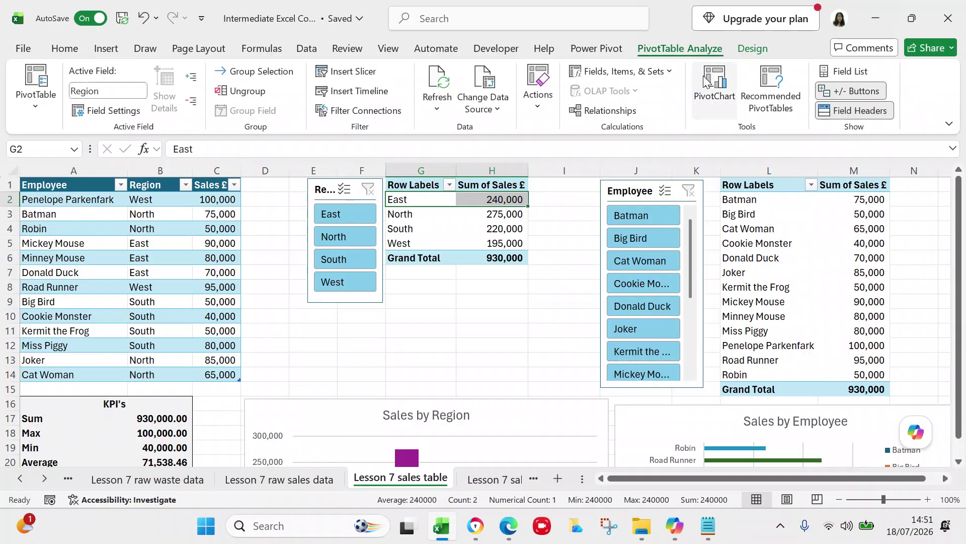
click(363, 73)
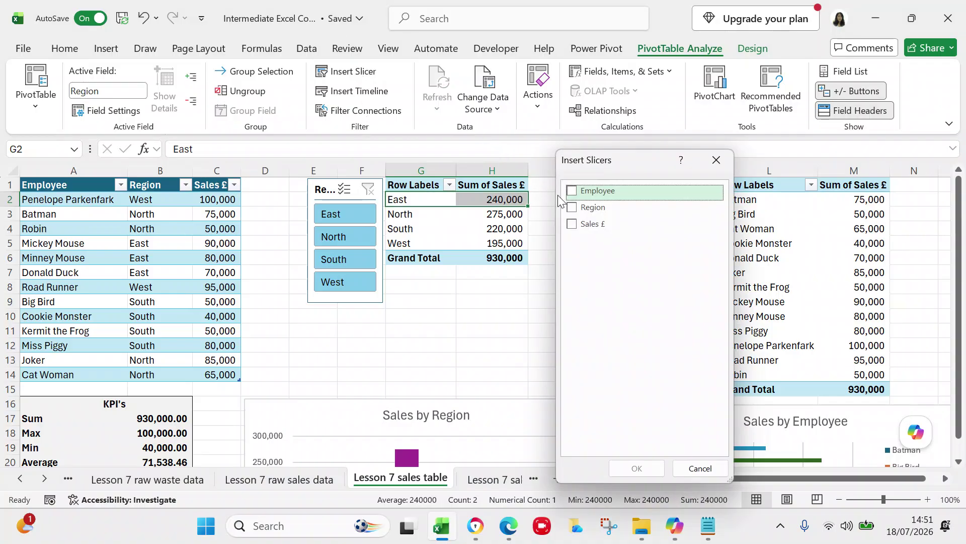
click(572, 208)
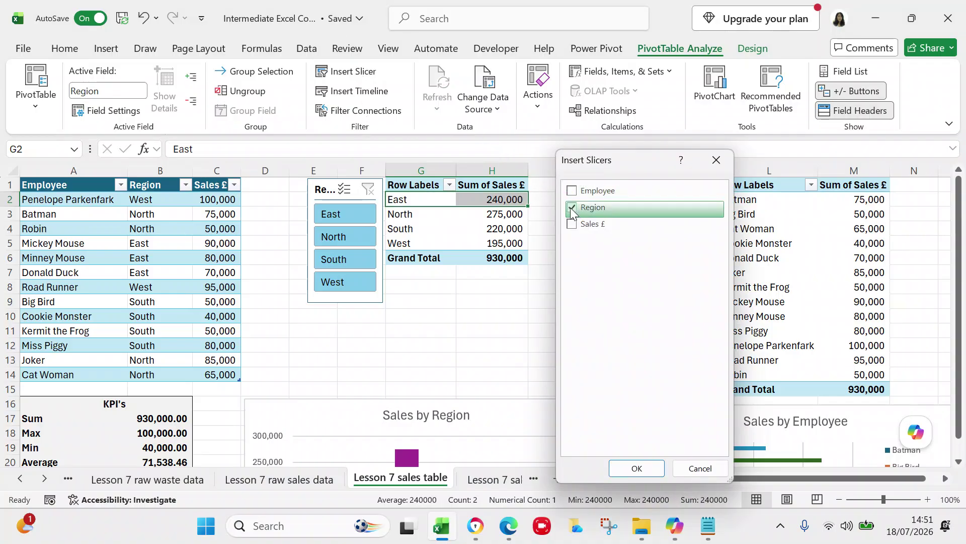
click(699, 469)
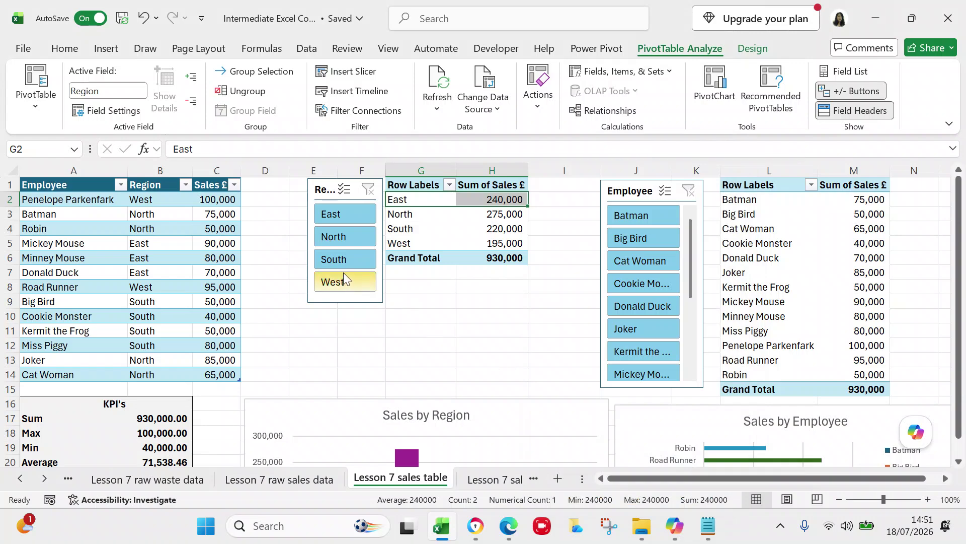
Step: Review which PivotTables and sheets the Region slicer's report connections cover, and leave them as they are
right_click(356, 198)
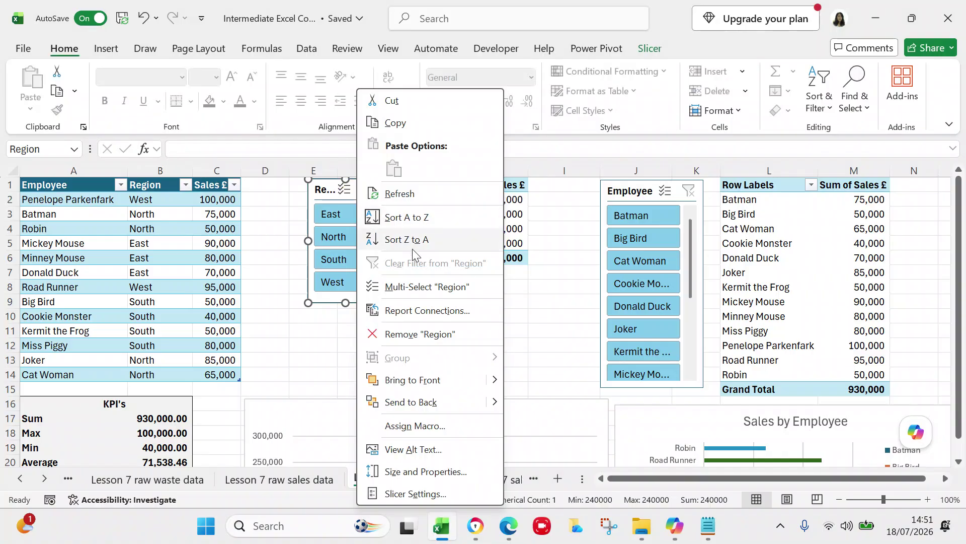
click(411, 308)
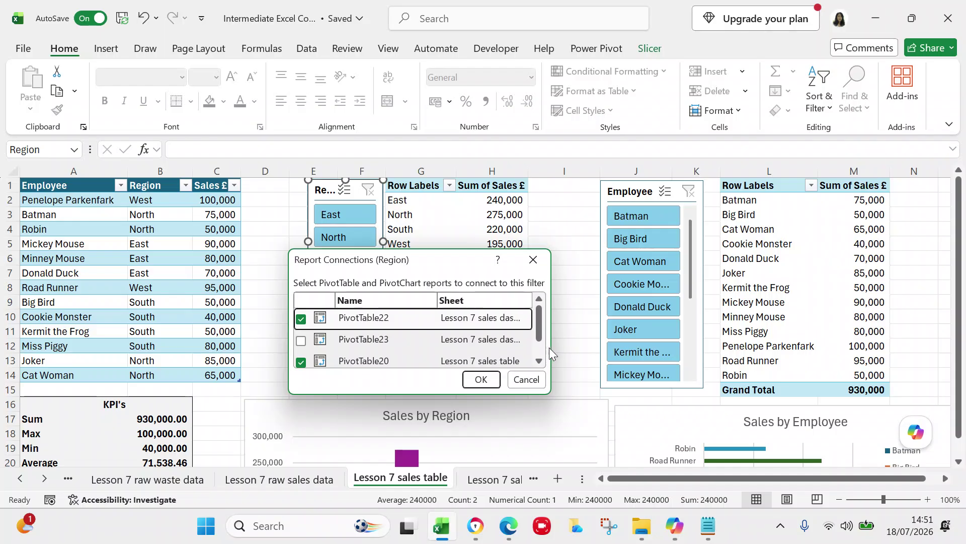
drag(550, 347, 638, 336)
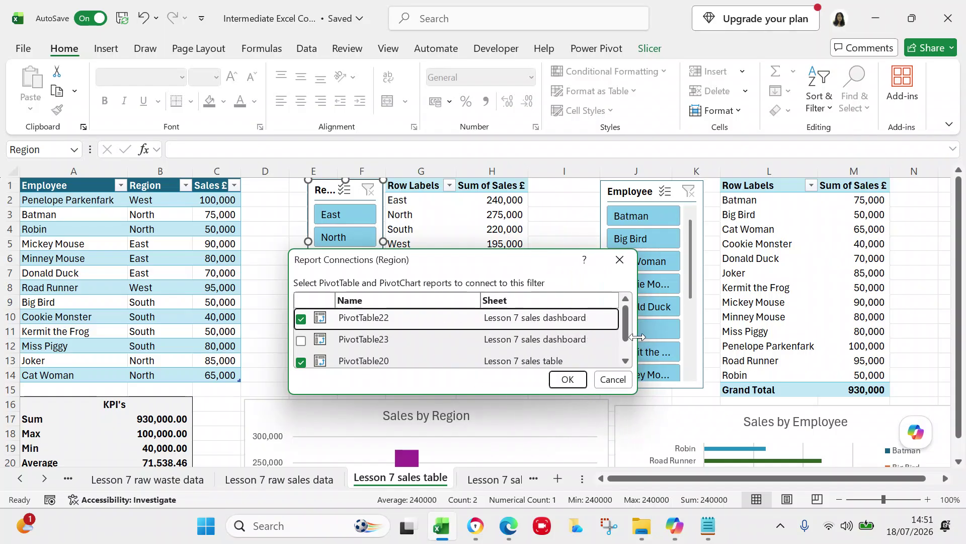
drag(626, 335, 626, 362)
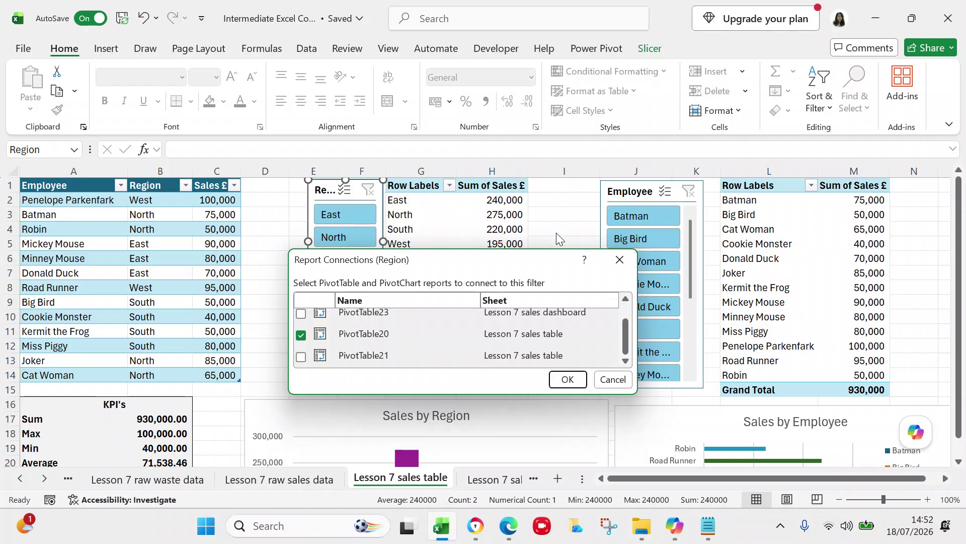
click(612, 381)
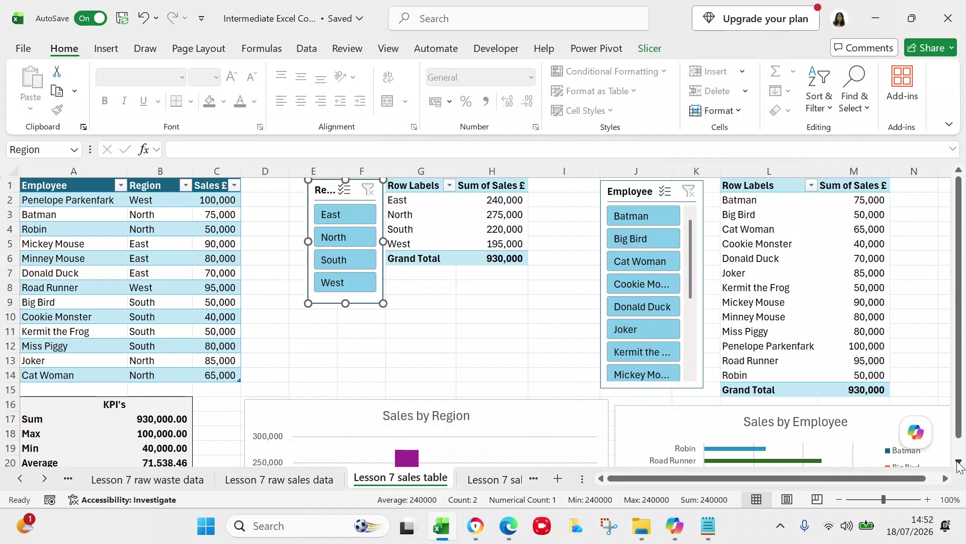
Step: Preview inserting an Employee slicer for the sales-by-employee PivotTable, and cancel without adding it
click(945, 479)
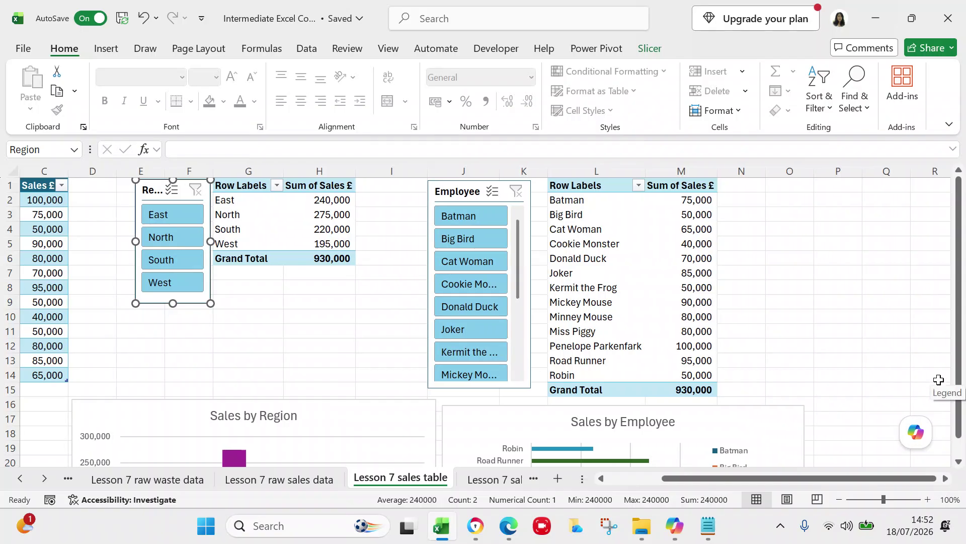
click(510, 317)
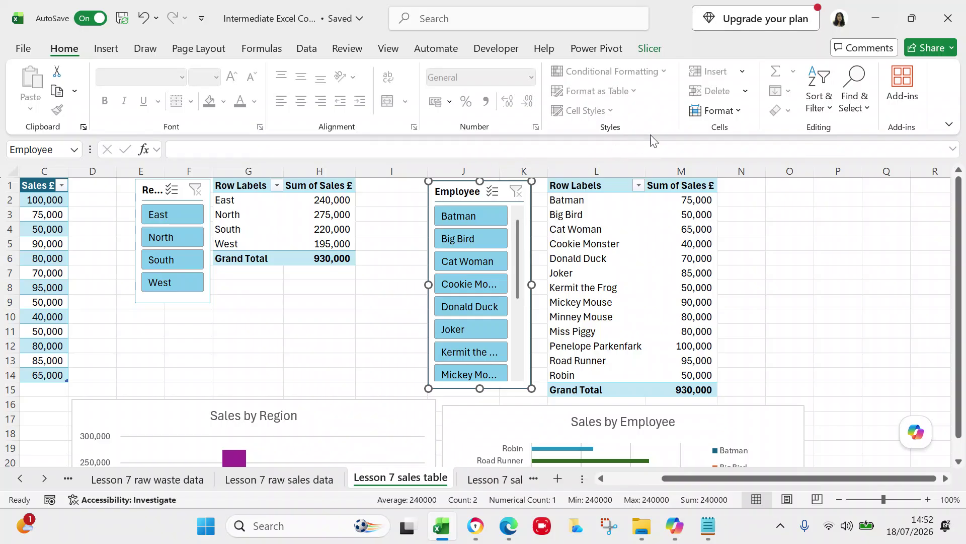
click(634, 206)
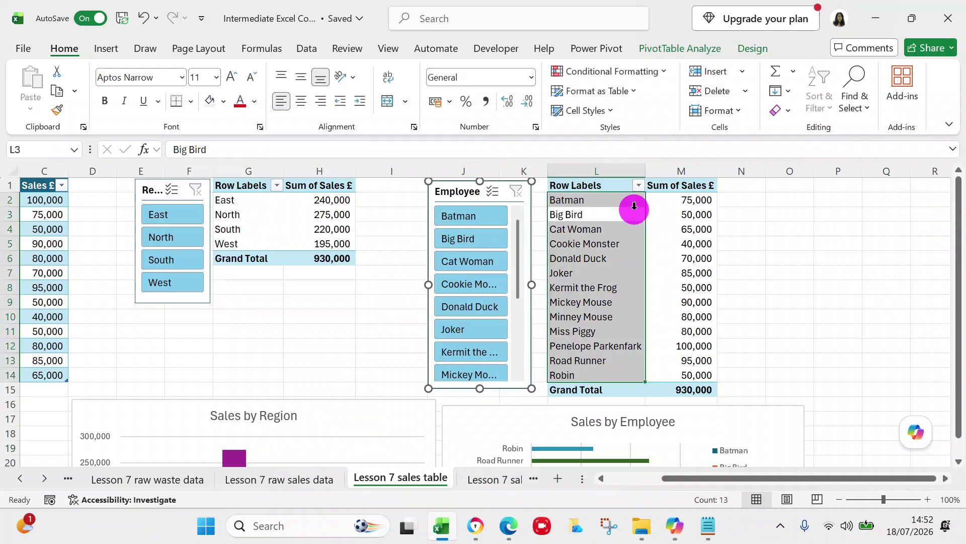
click(600, 218)
click(647, 54)
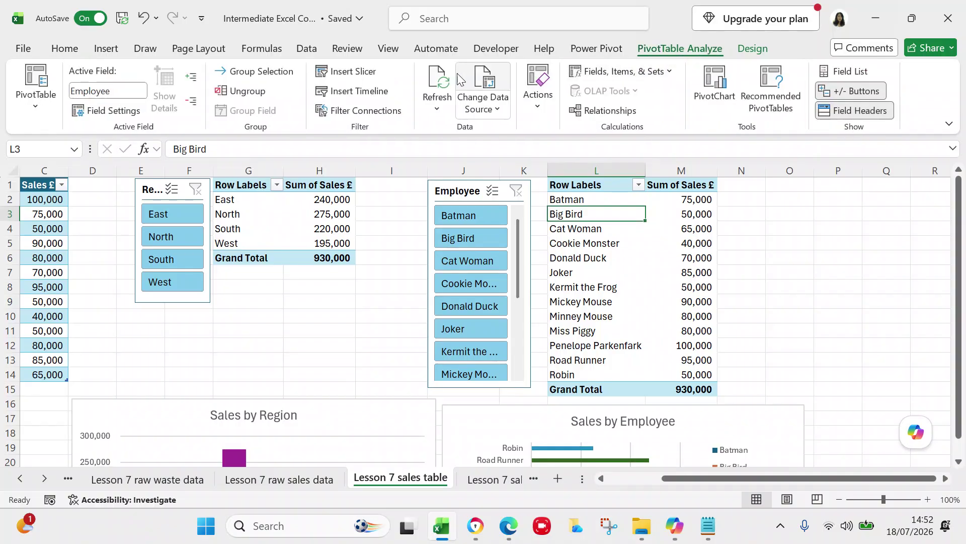
click(366, 78)
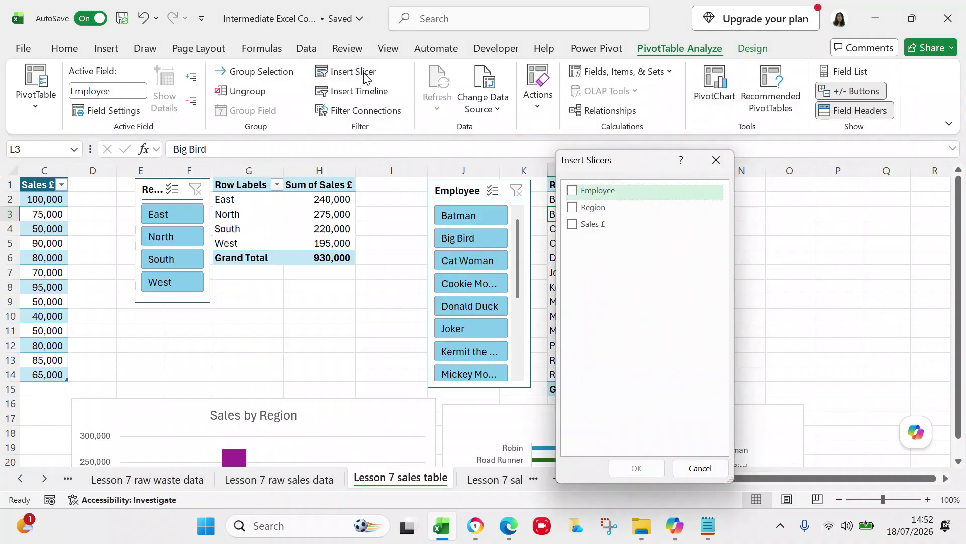
click(572, 193)
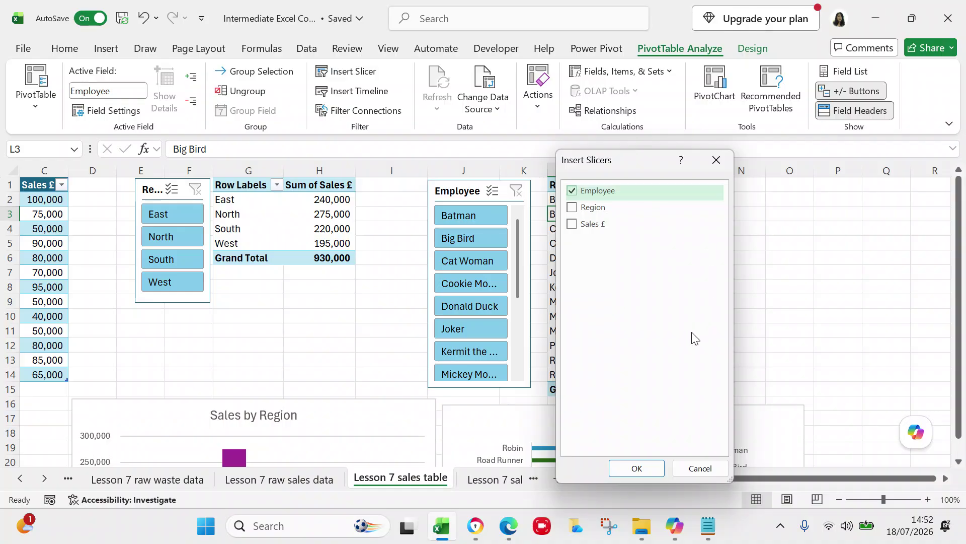
click(697, 470)
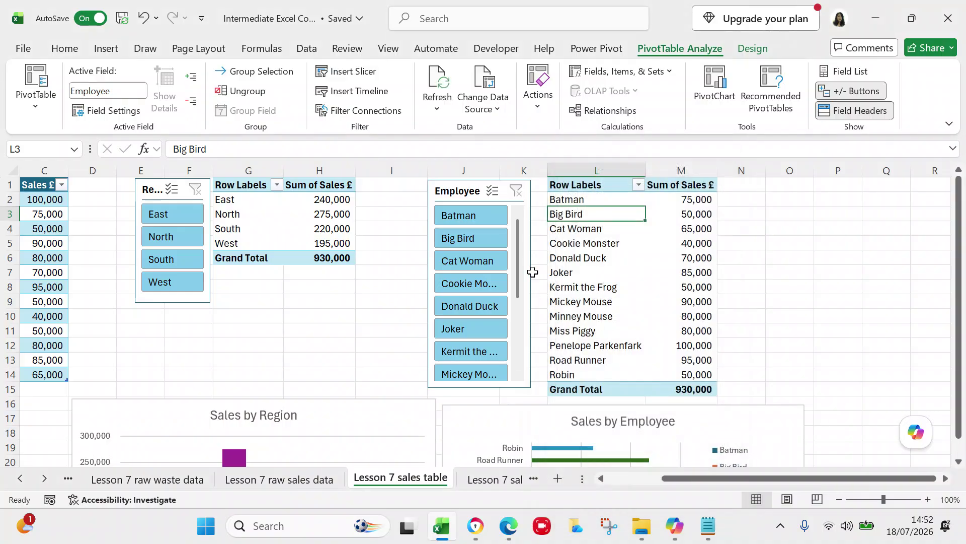
Step: Review which PivotTables and sheets the Employee slicer's report connections cover, and leave them as they are
right_click(468, 196)
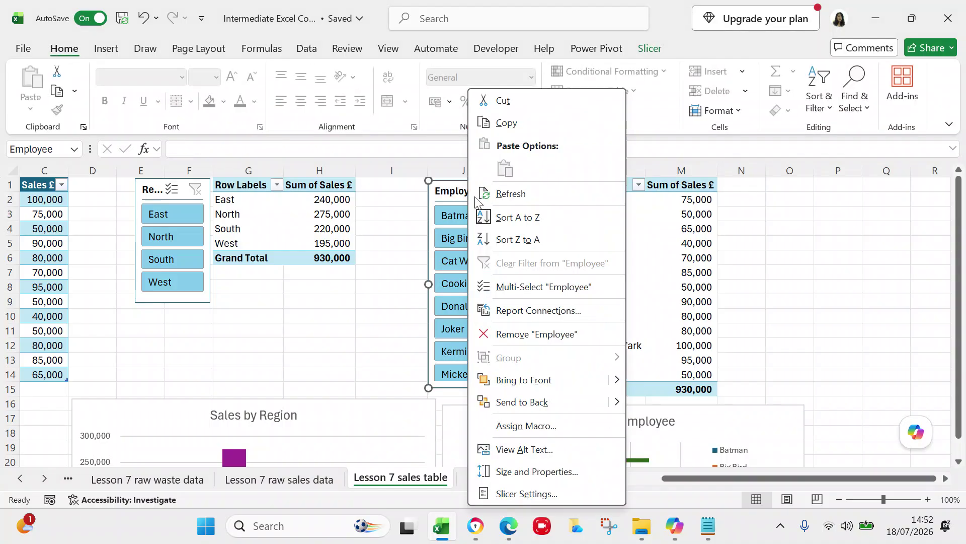
click(526, 305)
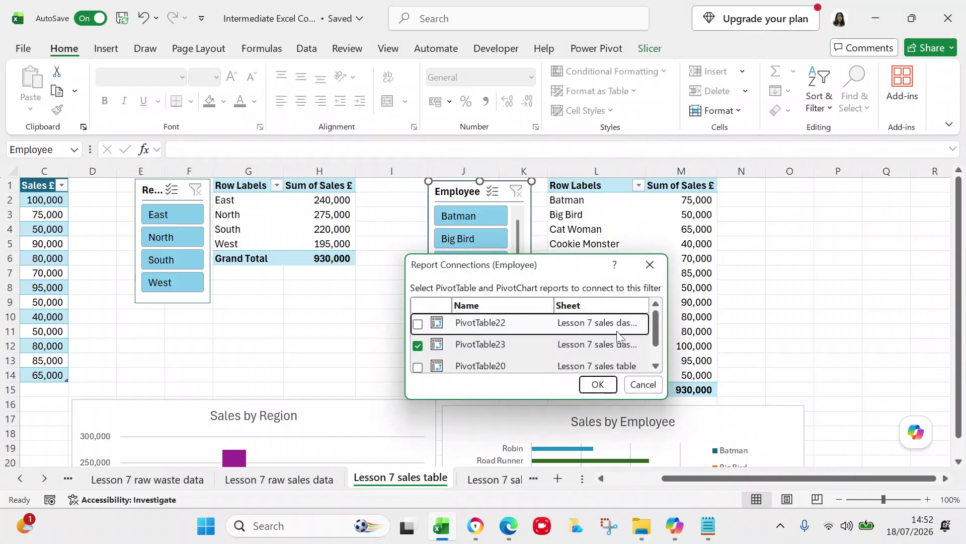
click(656, 366)
click(656, 367)
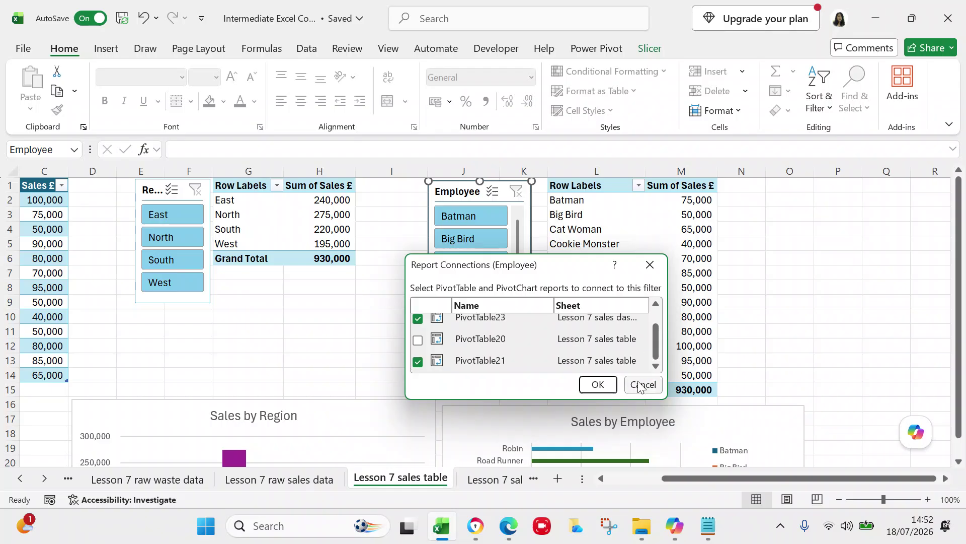
click(643, 384)
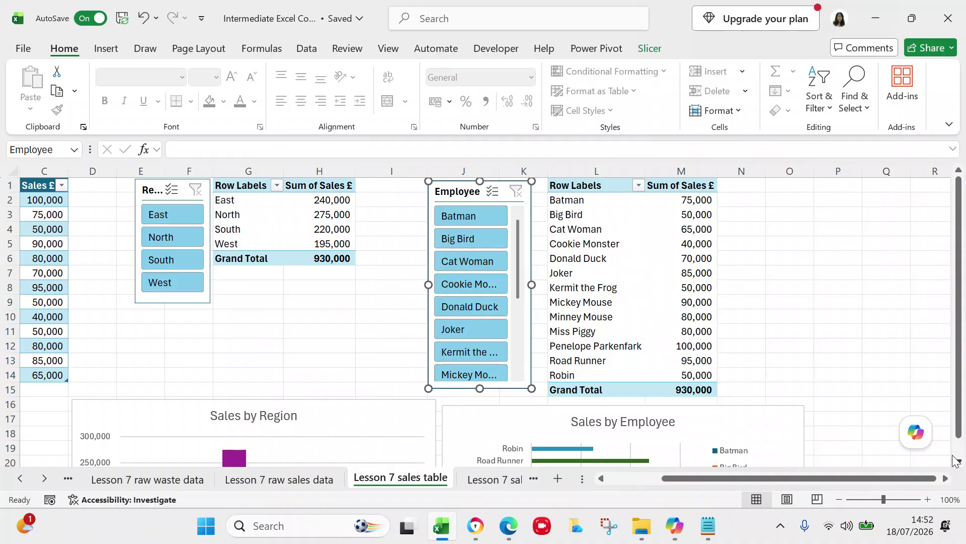
Step: Filter the sales-by-region PivotTable to East with the Region slicer and check the Sales by Region chart
click(180, 217)
click(959, 462)
drag(959, 462, 959, 462)
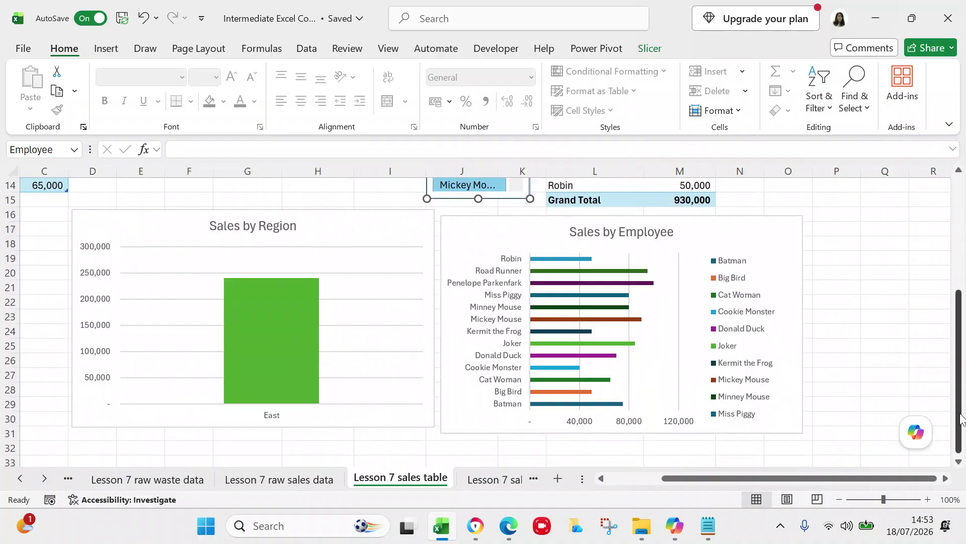
drag(962, 418, 942, 287)
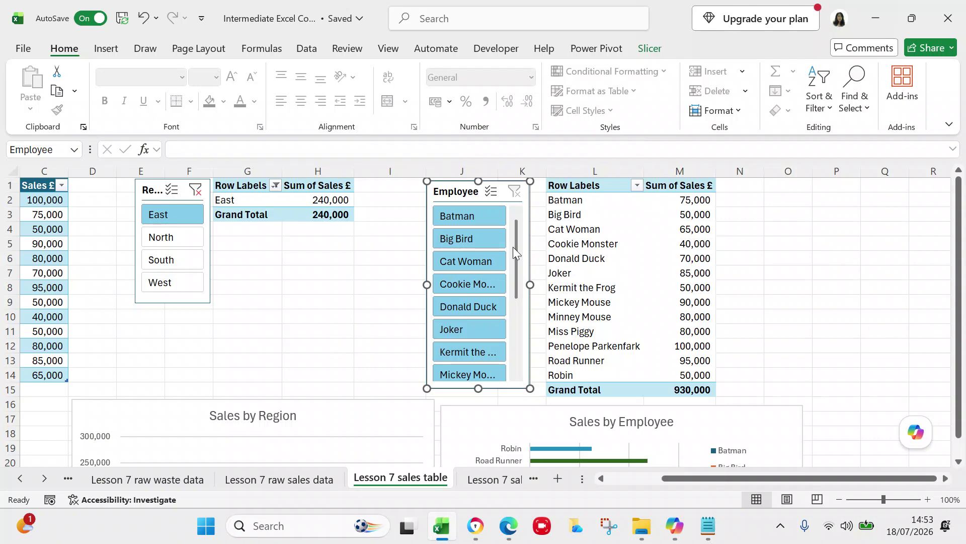
Step: Test the Region slicer with South against the charts on the sales table sheet, and clear its filter
click(195, 260)
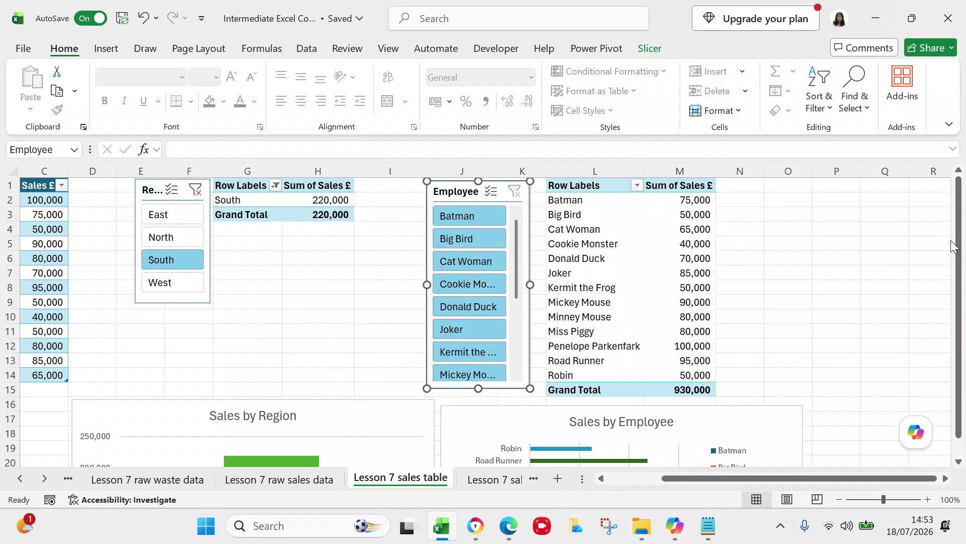
drag(961, 258, 963, 469)
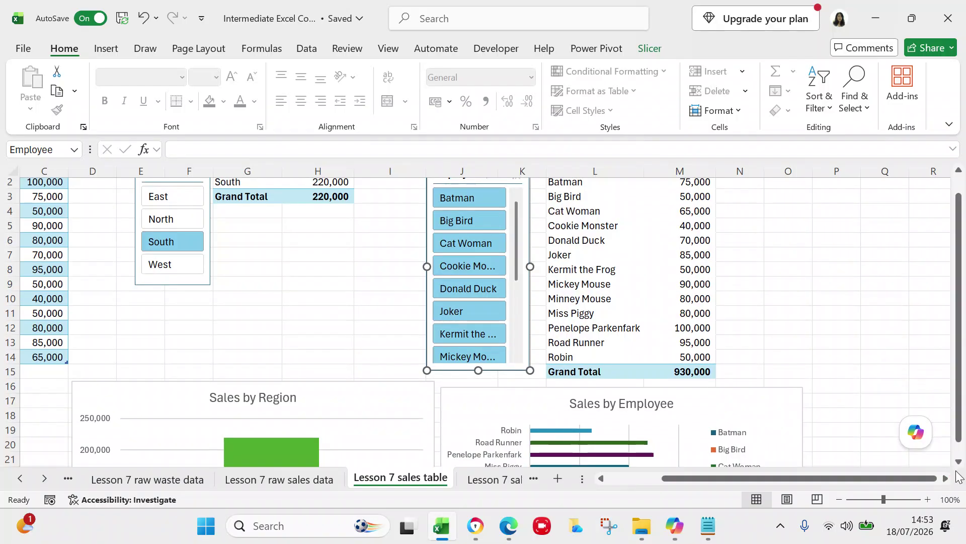
drag(960, 423, 960, 437)
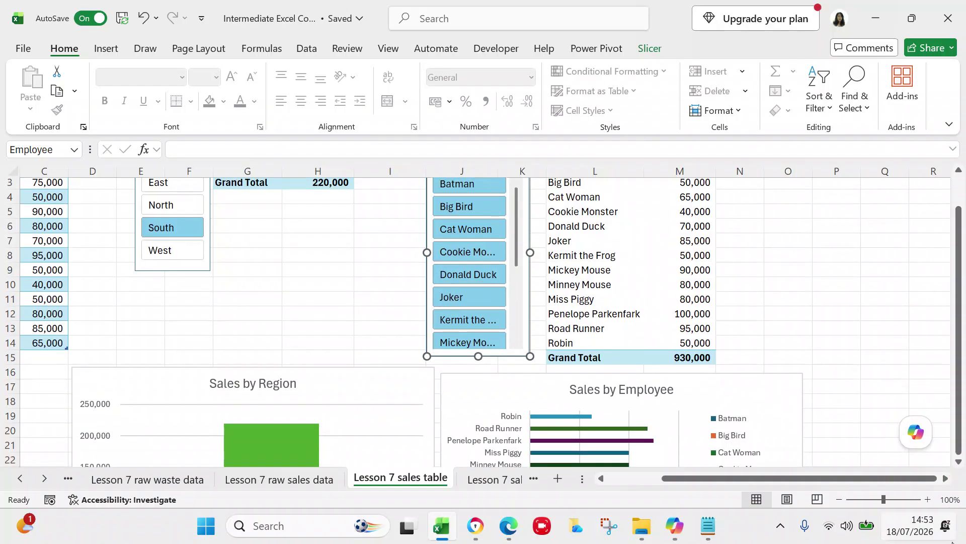
click(958, 462)
drag(957, 463, 958, 462)
drag(964, 410, 821, 174)
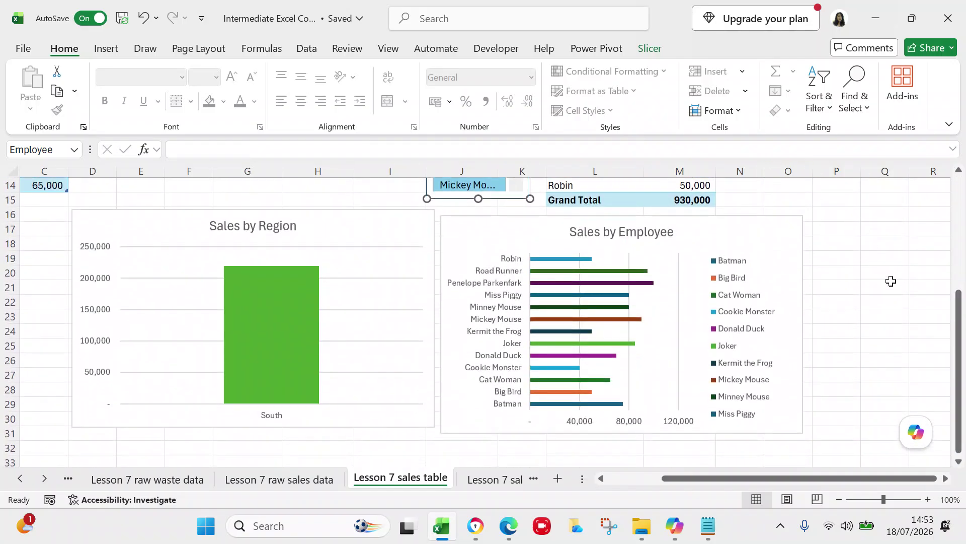
drag(964, 365, 940, 207)
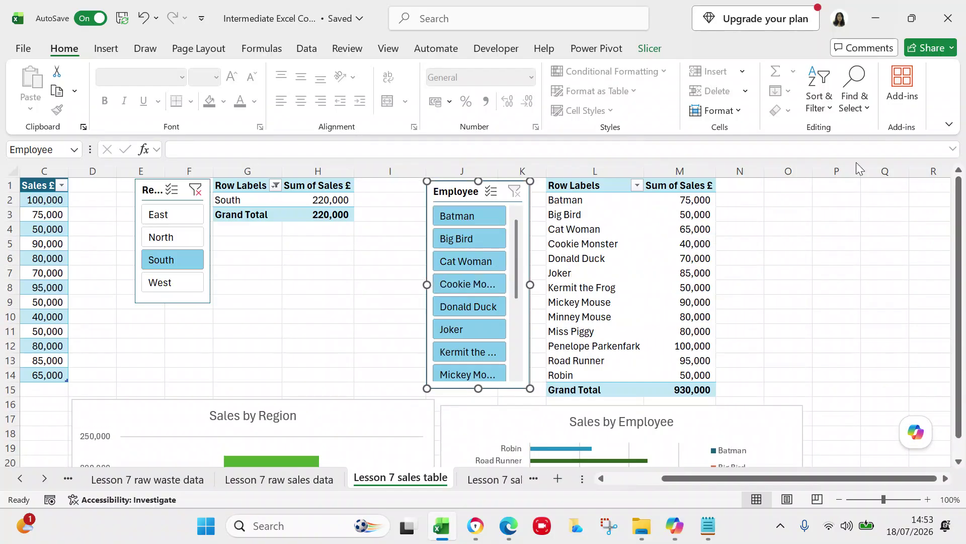
click(181, 195)
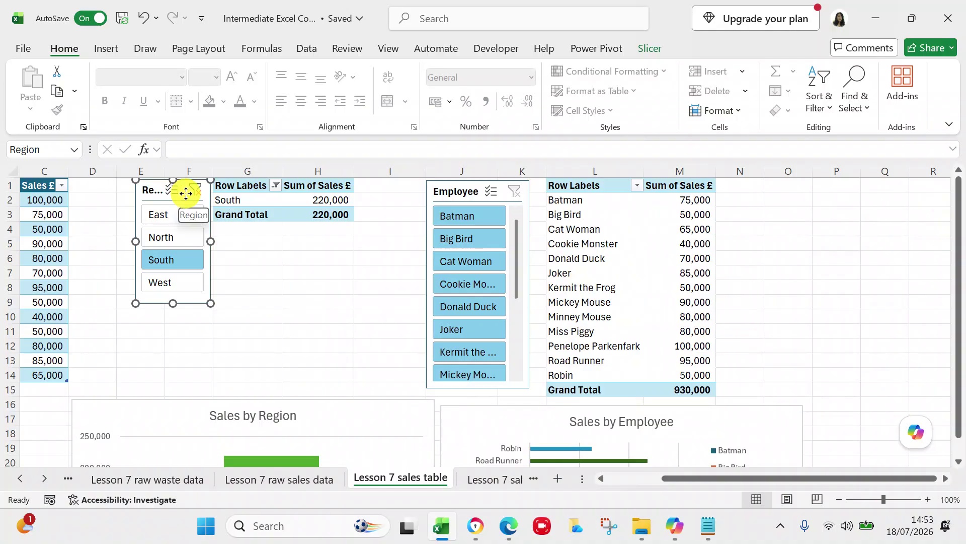
right_click(186, 194)
click(367, 306)
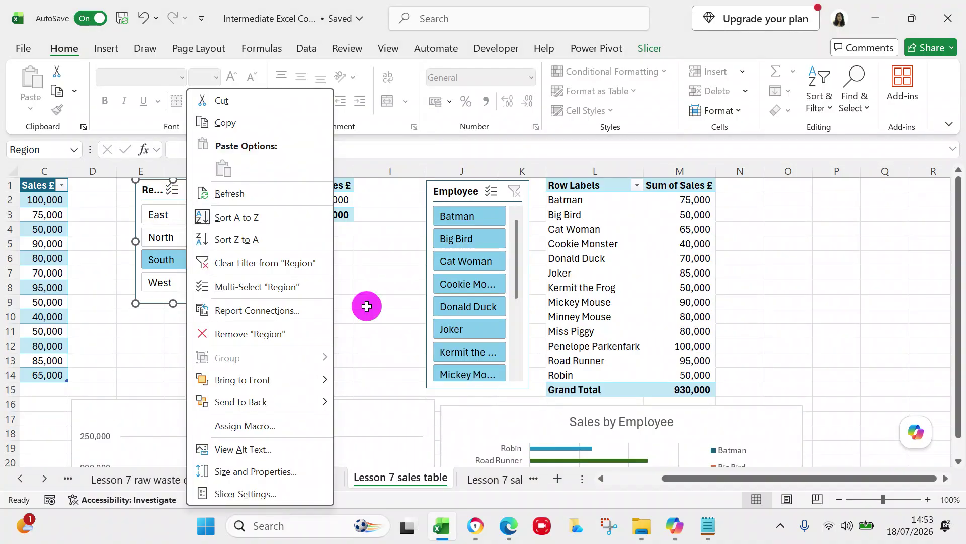
click(198, 194)
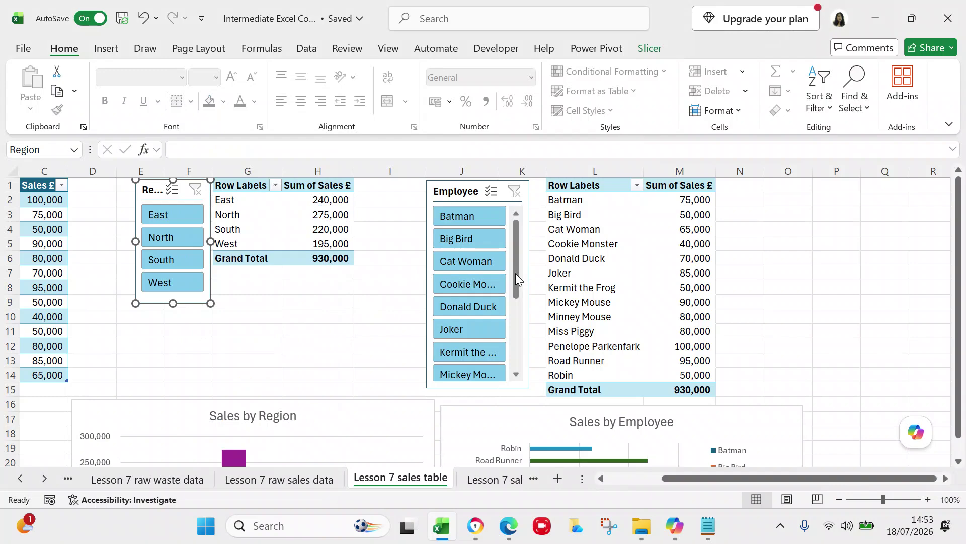
Step: Test the Employee slicer with Road Runner against the Sales by Employee chart, and clear its filter
drag(517, 278, 511, 370)
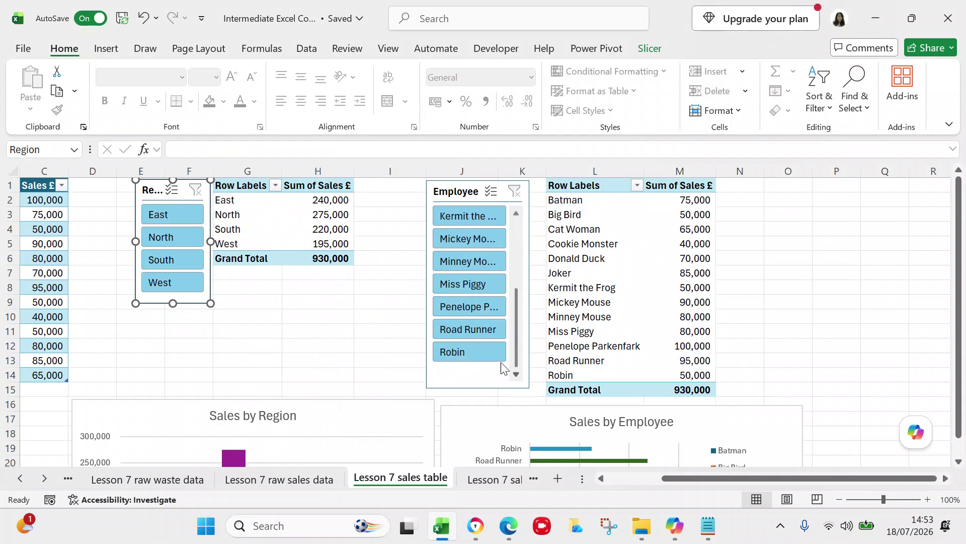
click(466, 330)
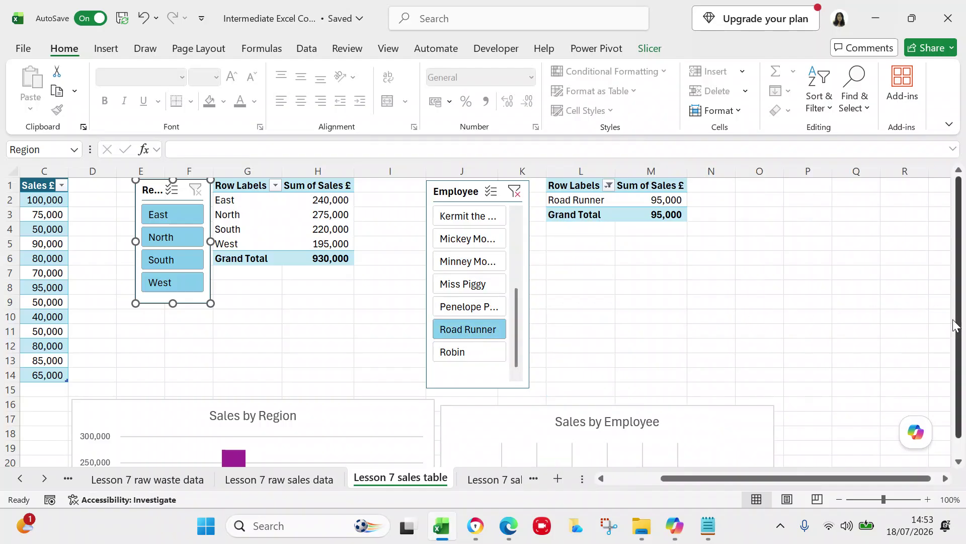
drag(959, 331, 962, 423)
drag(960, 465, 960, 466)
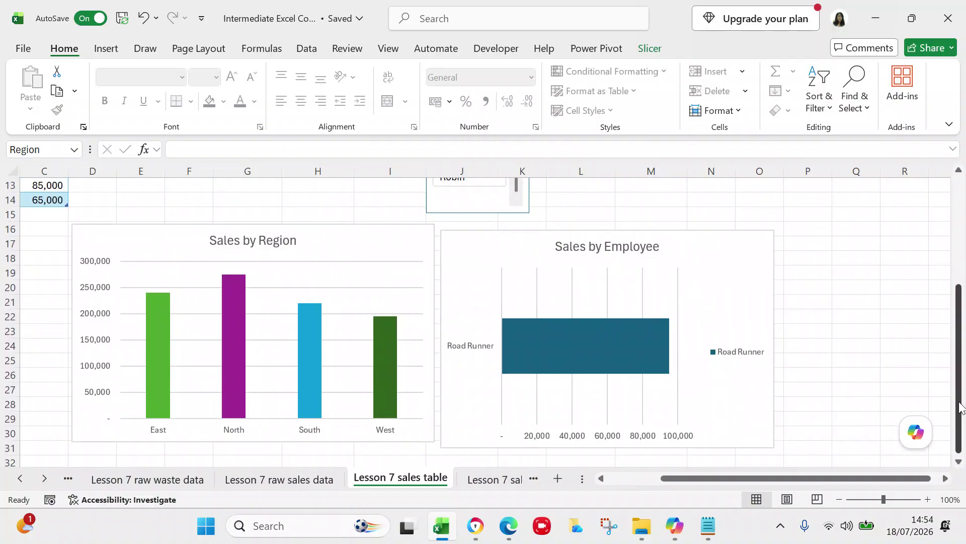
drag(962, 410, 956, 192)
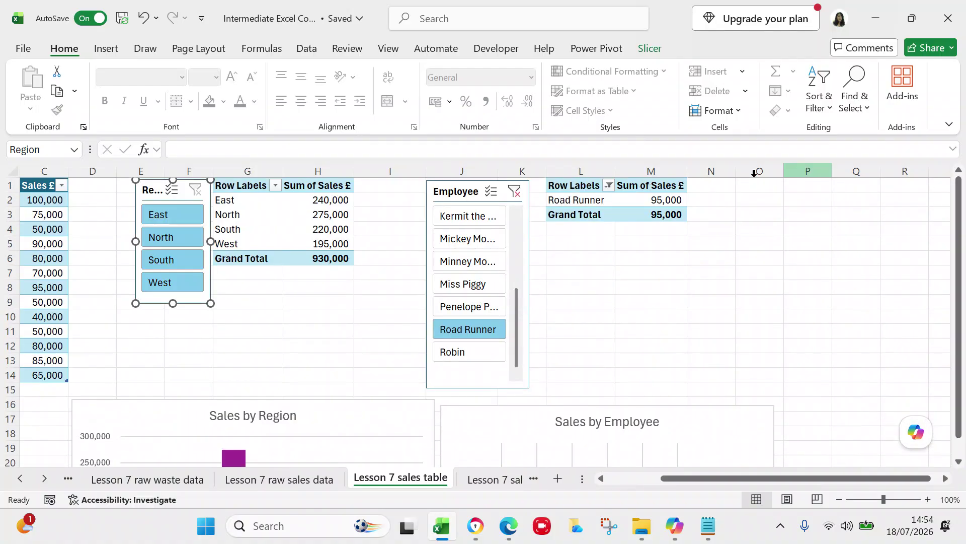
click(517, 194)
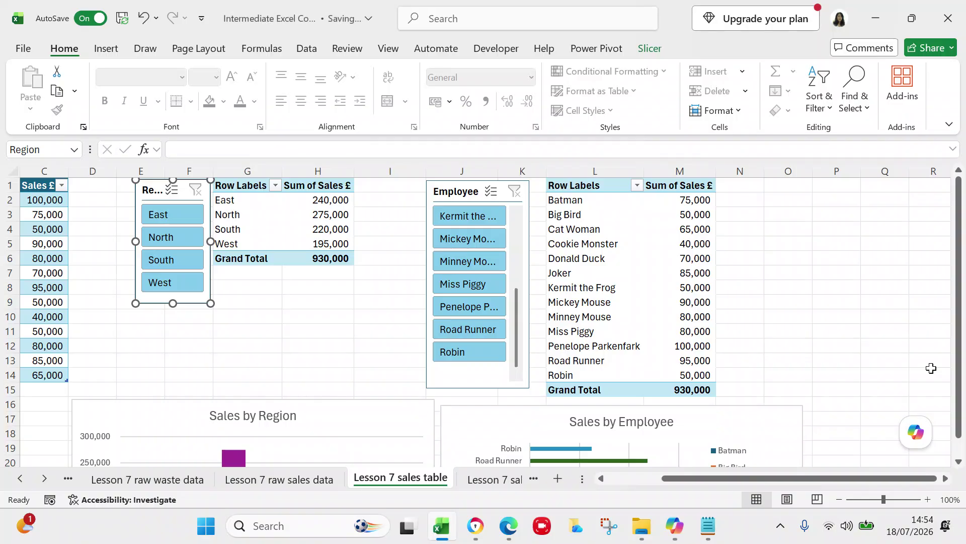
Step: Switch to the Lesson 7 sales dashboard sheet and review its KPIs, PivotTables, slicers and charts
drag(952, 390, 960, 274)
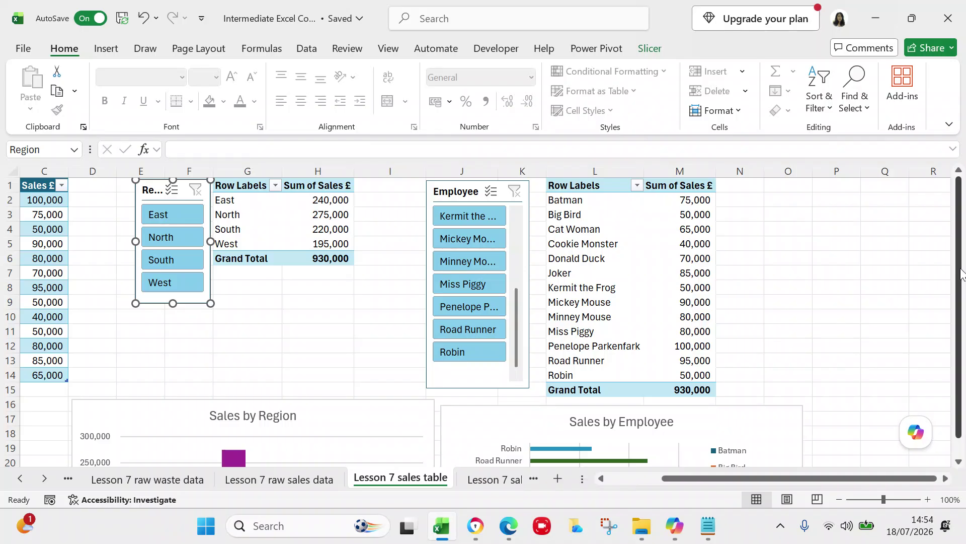
drag(960, 275, 949, 417)
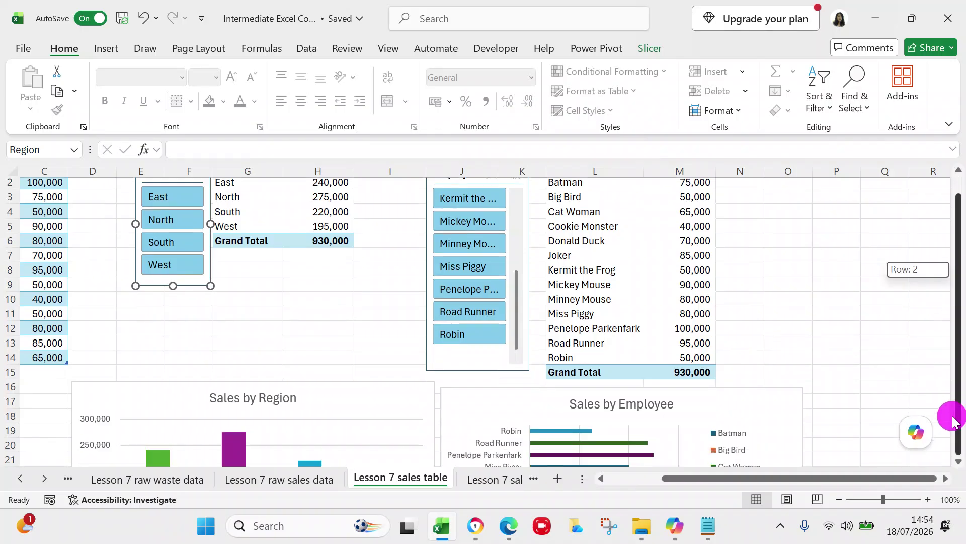
click(46, 479)
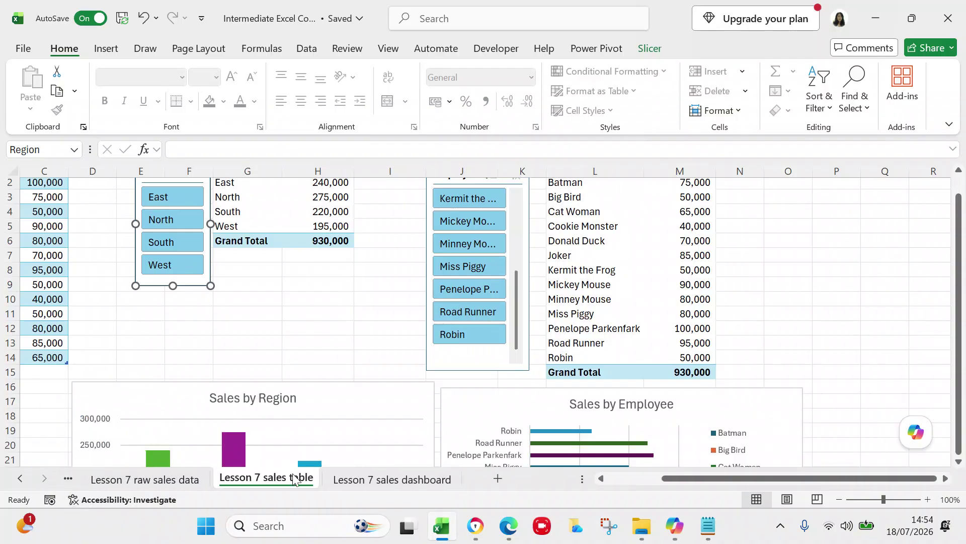
click(354, 481)
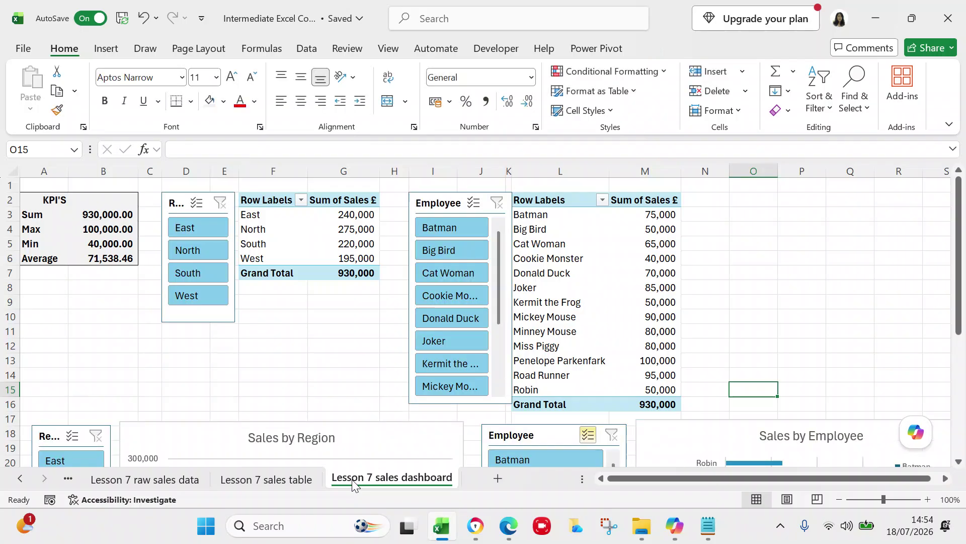
drag(956, 323, 945, 225)
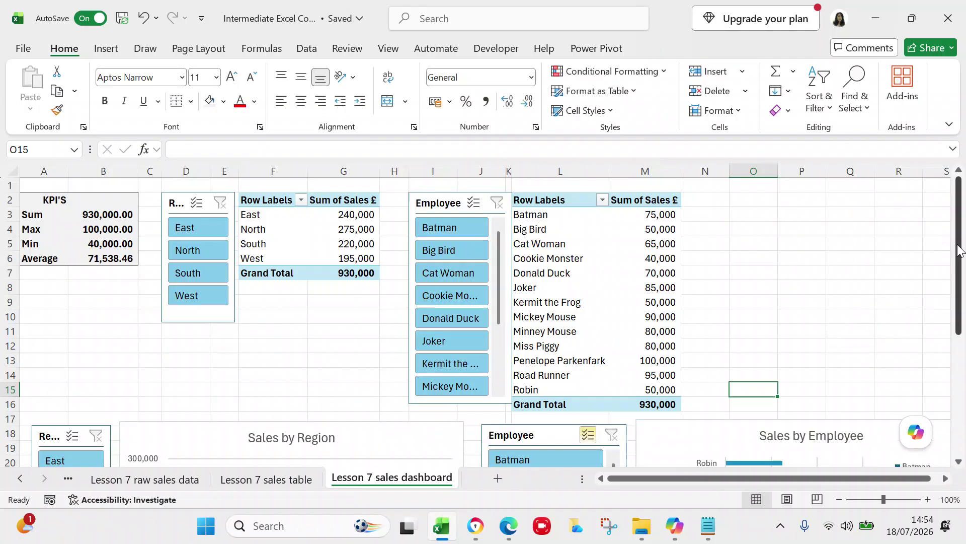
click(959, 250)
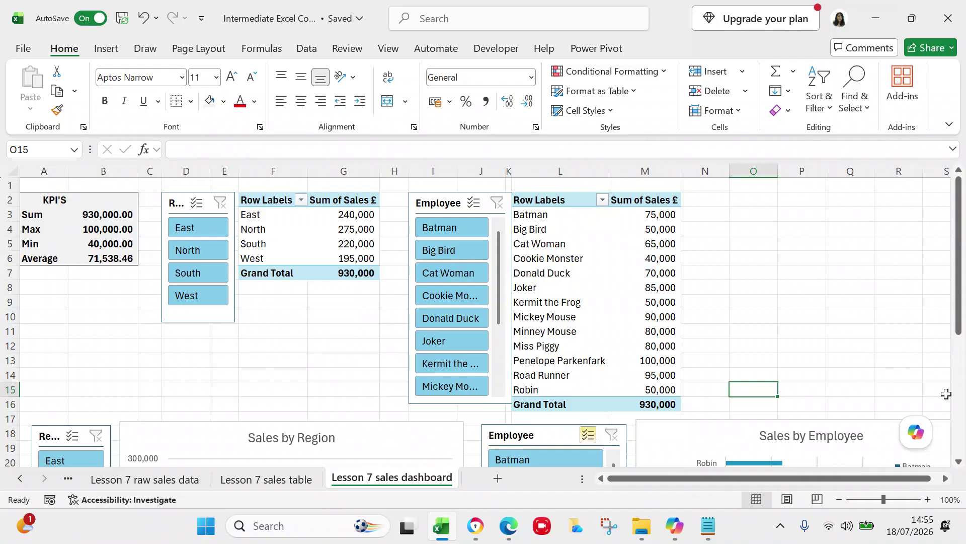
click(959, 462)
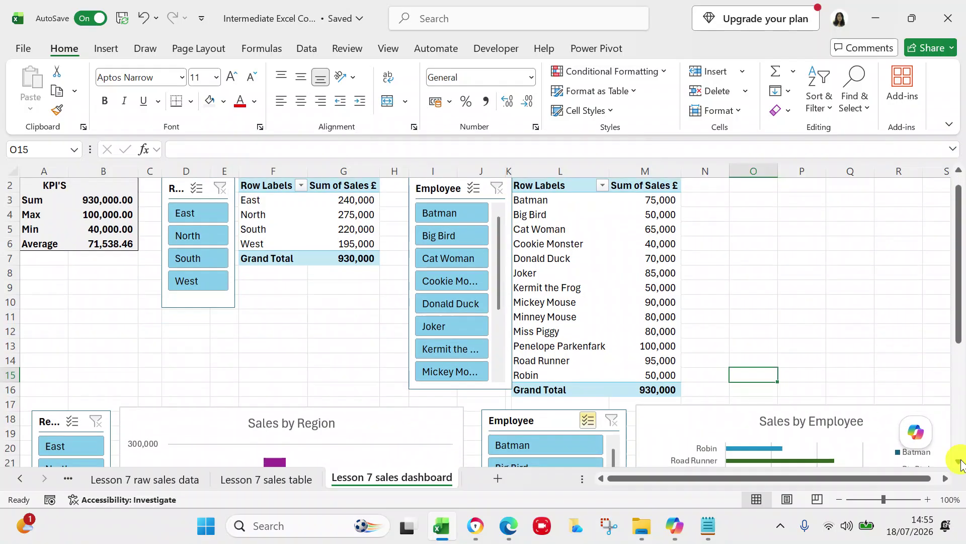
click(959, 461)
click(959, 461)
right_click(958, 462)
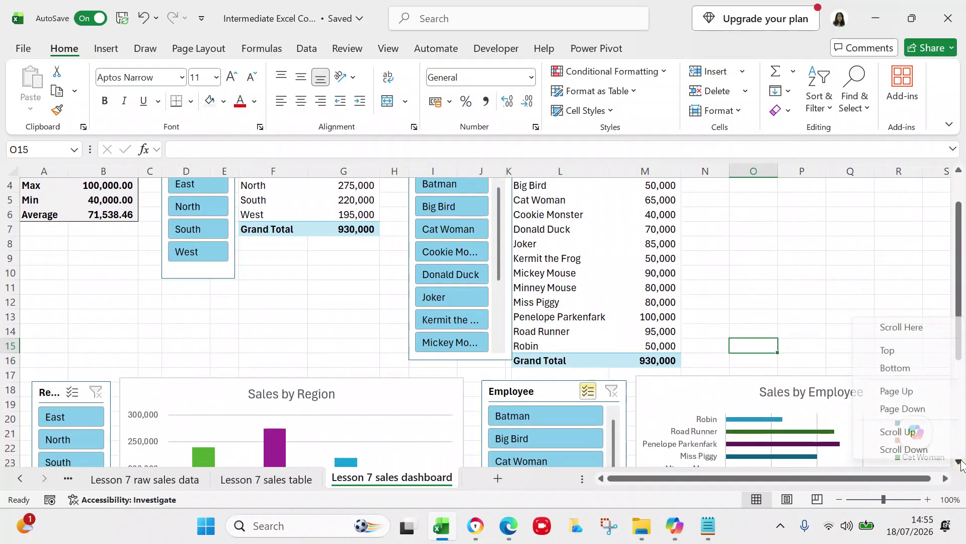
drag(958, 292, 958, 387)
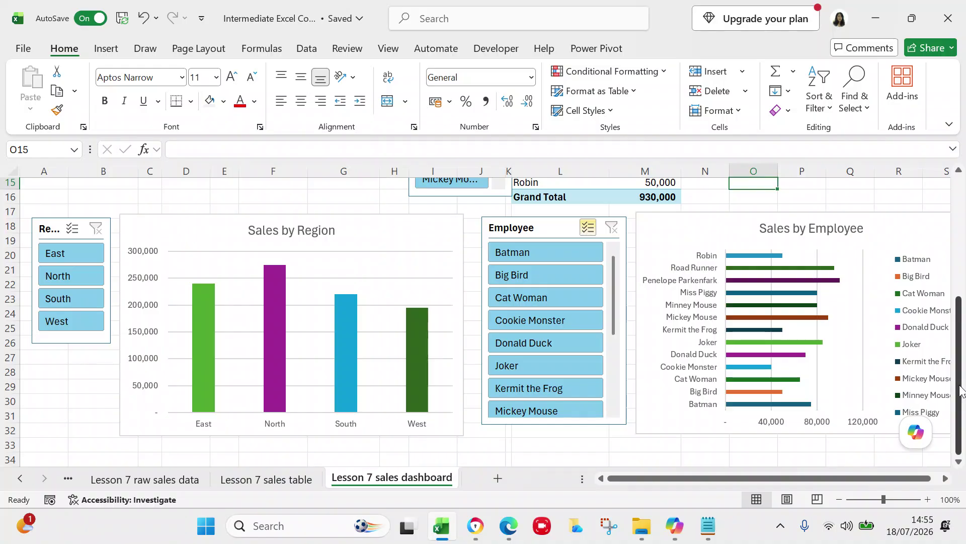
Step: Test the Region slicer beside the dashboard's Sales by Region chart with North, and clear its filter
click(90, 282)
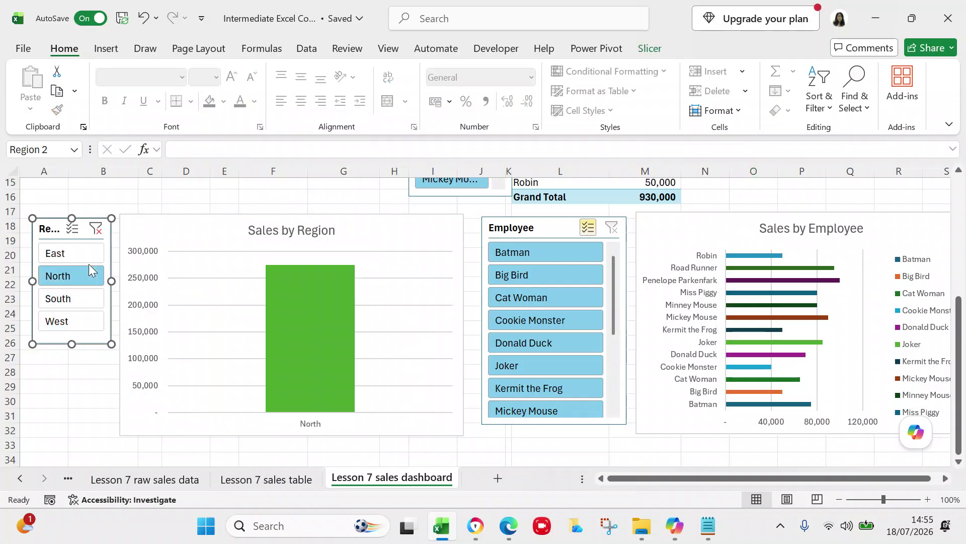
drag(959, 352, 956, 325)
click(97, 234)
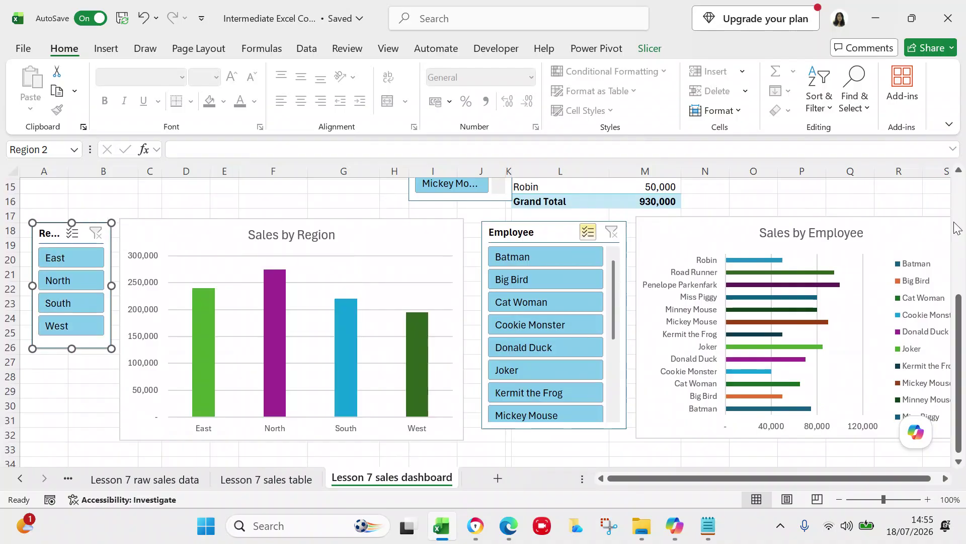
Step: Exclude Joker in the Employee slicer beside the dashboard's Sales by Employee chart, check the chart, and include Joker again
mouse_move(957, 339)
mouse_down()
mouse_move(956, 209)
mouse_move(954, 339)
mouse_up()
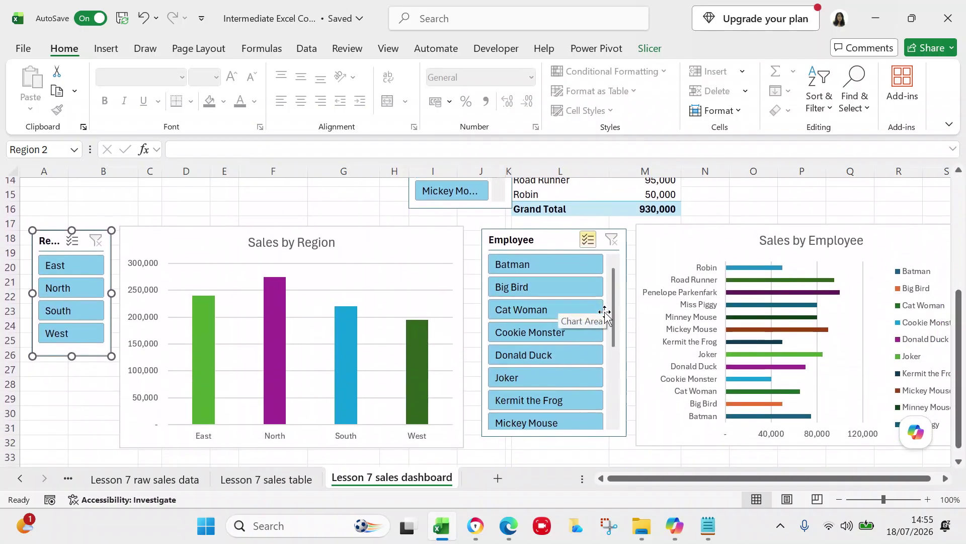
click(533, 377)
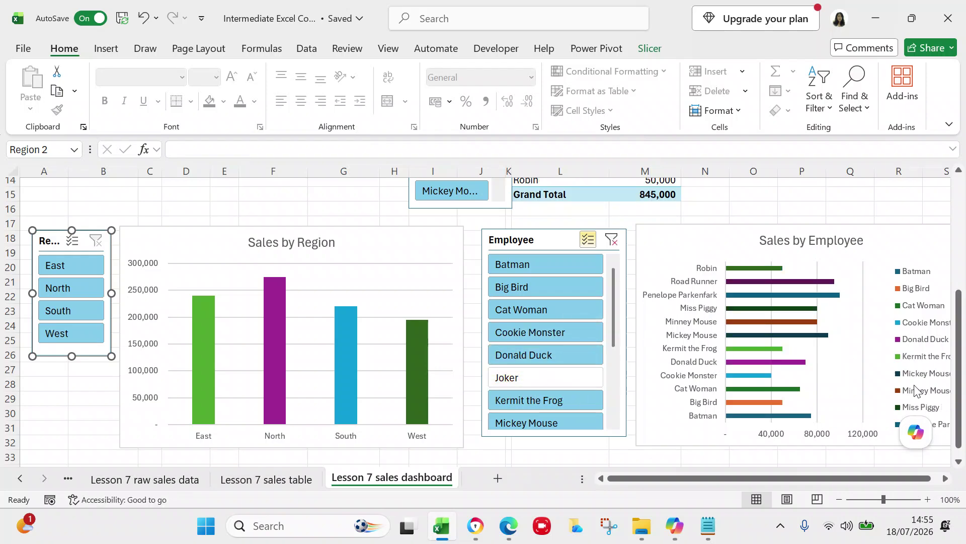
drag(961, 337, 952, 385)
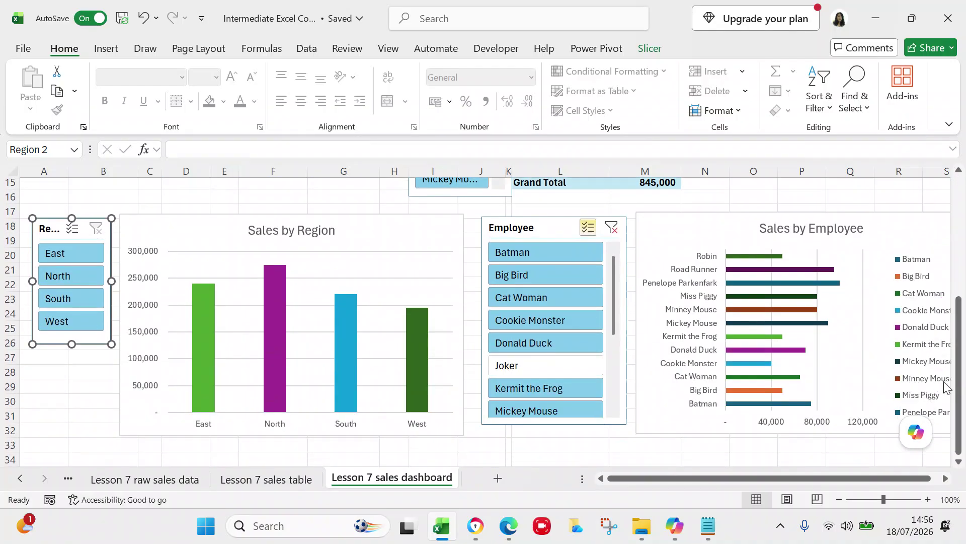
click(493, 366)
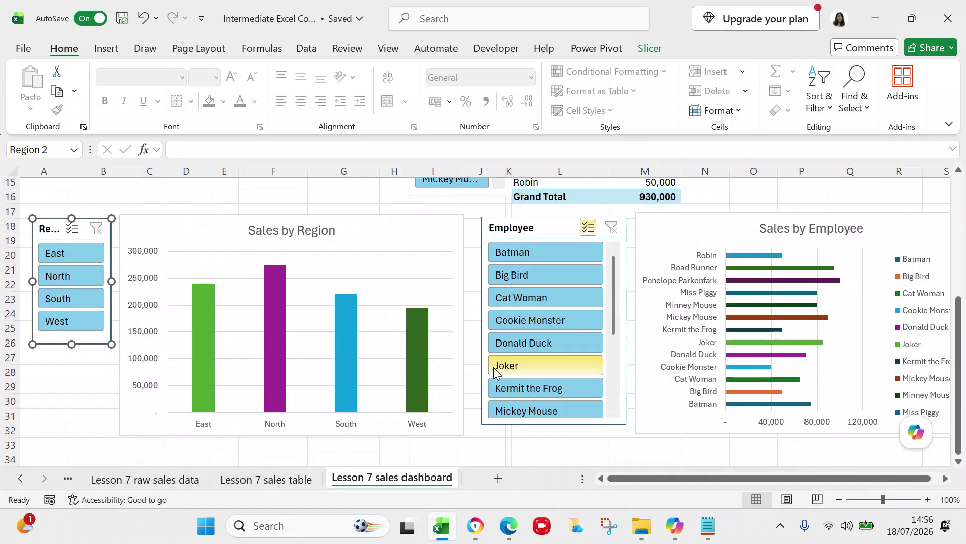
Step: Review the report connections of the Employee slicer beside the Sales by Employee chart, without changing them
right_click(523, 358)
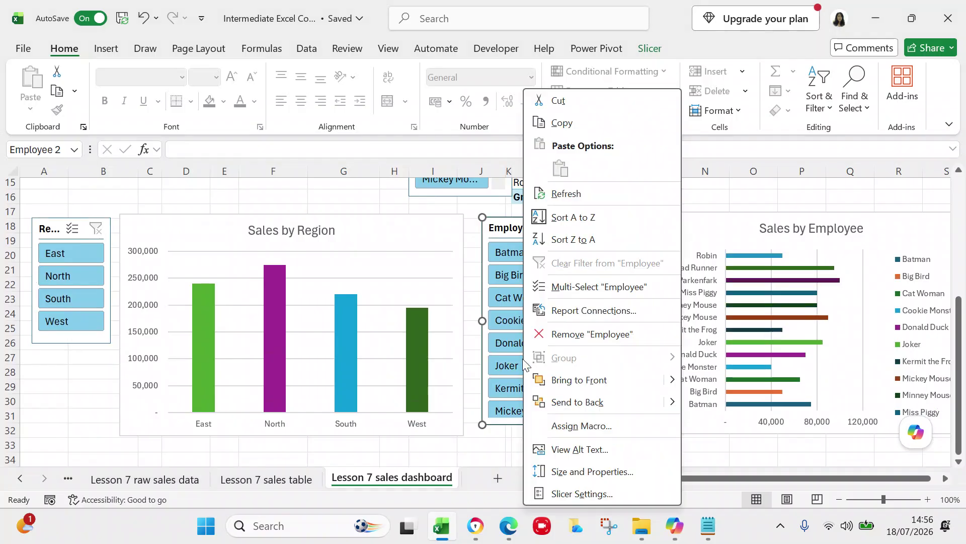
click(512, 361)
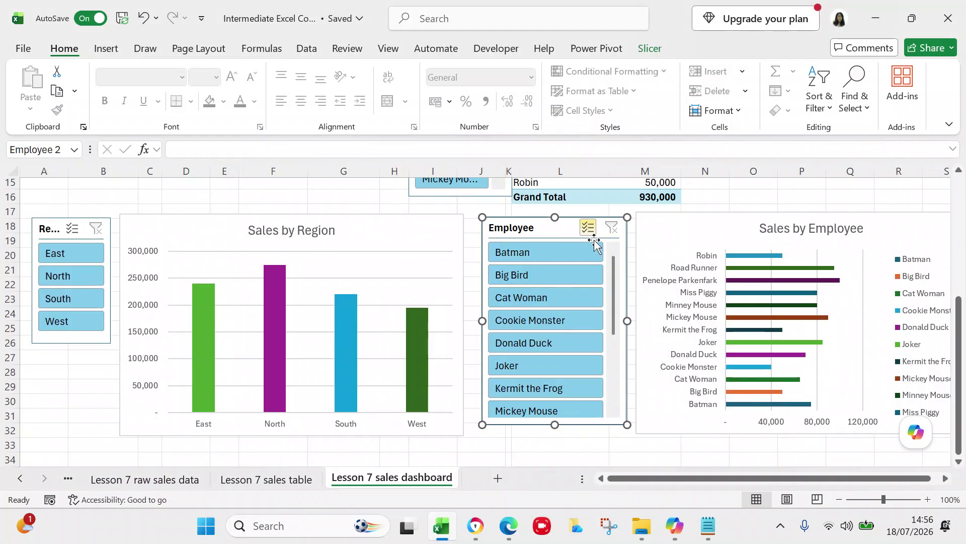
right_click(562, 233)
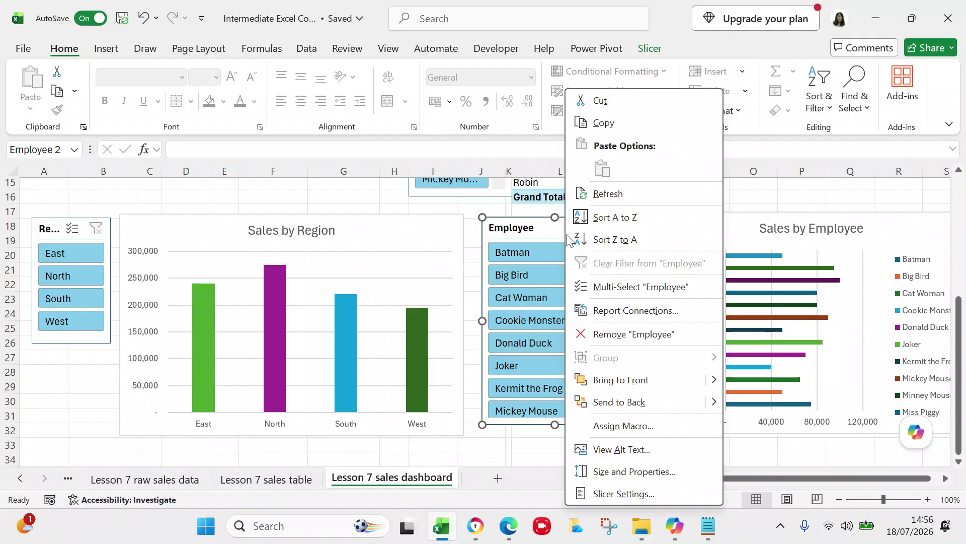
click(635, 304)
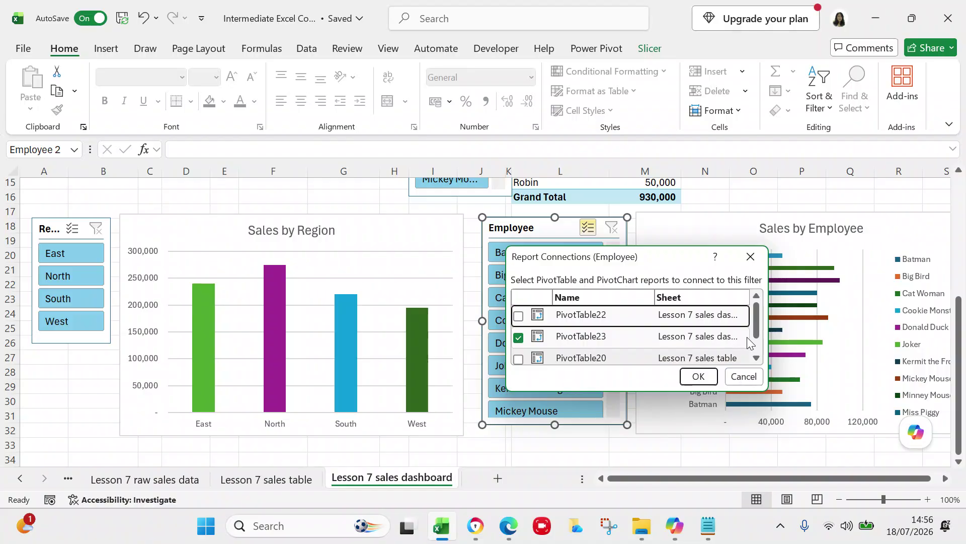
drag(756, 327, 759, 351)
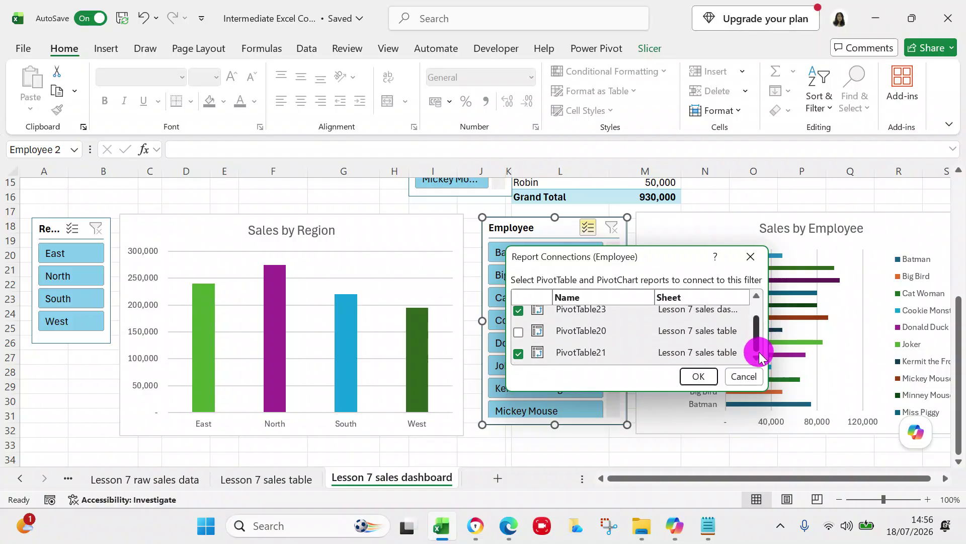
click(699, 376)
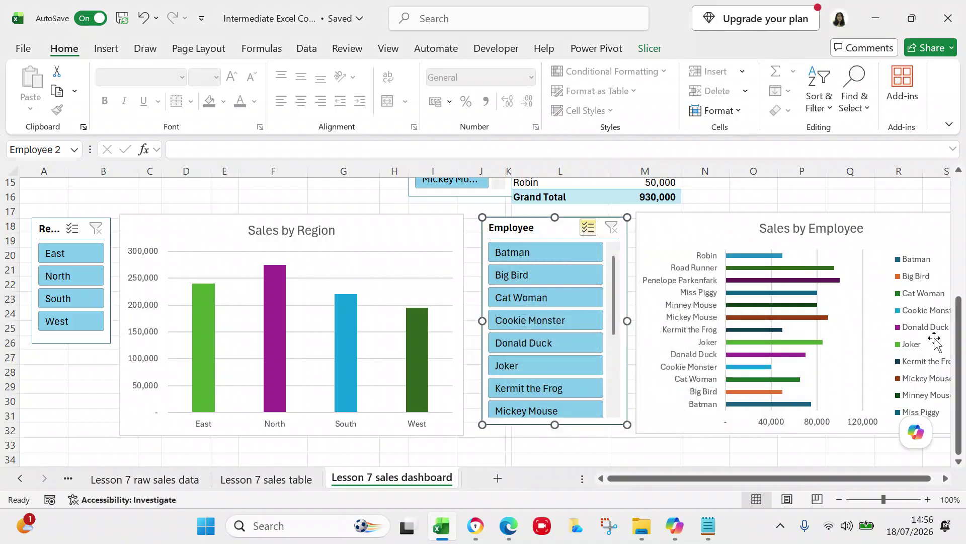
Step: Test the Employee slicer beside the employee PivotTable with Batman and with Joker, and check the Sales by Employee chart
drag(958, 363, 956, 234)
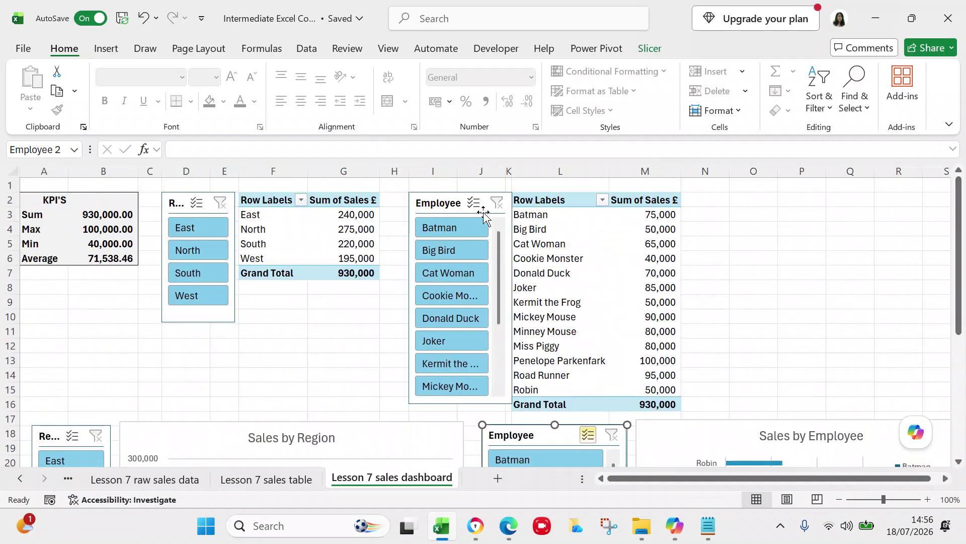
click(461, 225)
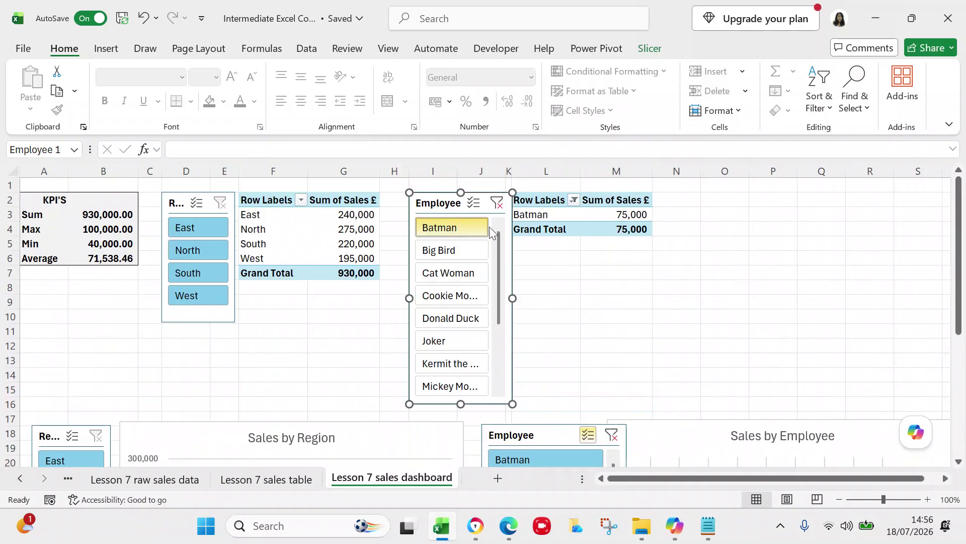
click(443, 334)
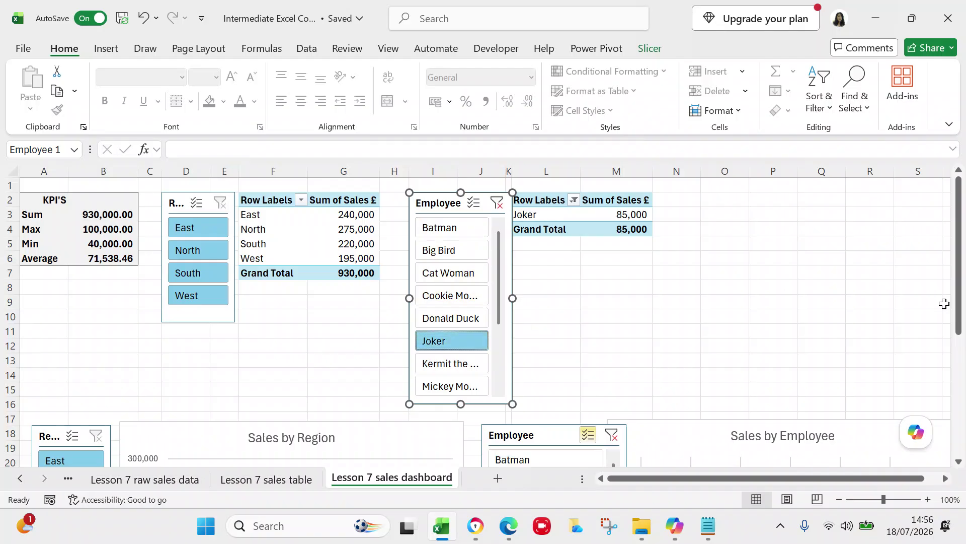
drag(958, 309, 958, 421)
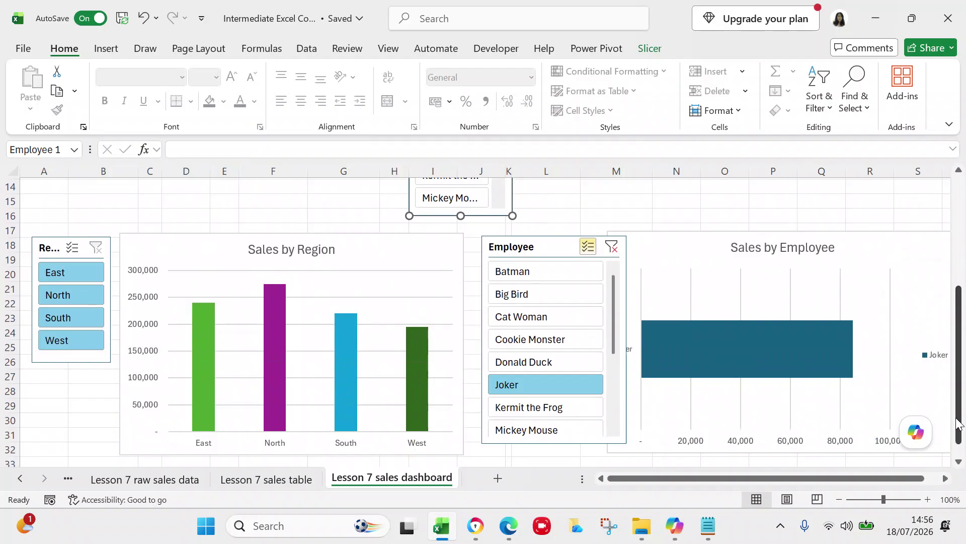
drag(959, 424, 956, 251)
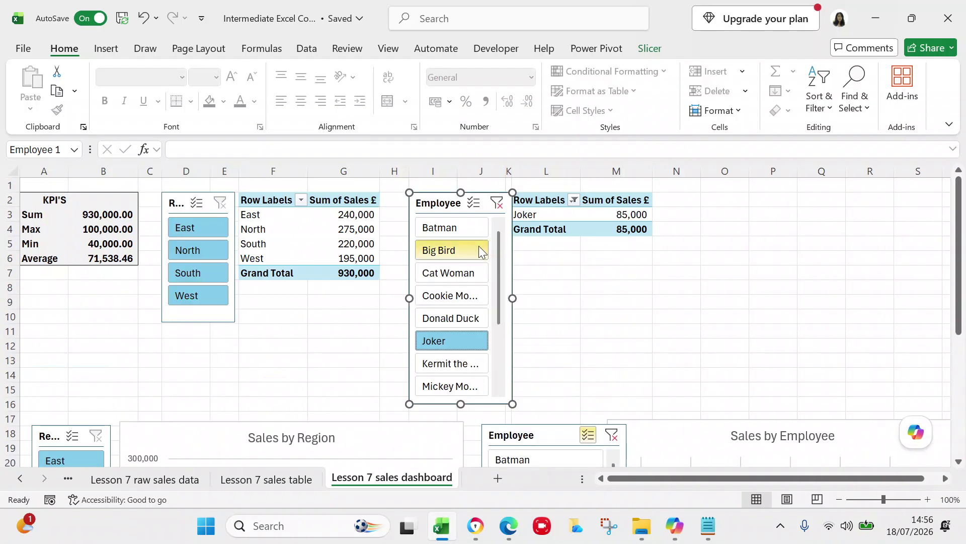
Step: Review all report connections of the Employee slicer beside the employee PivotTable, widening the dialog to read the full sheet names
right_click(464, 221)
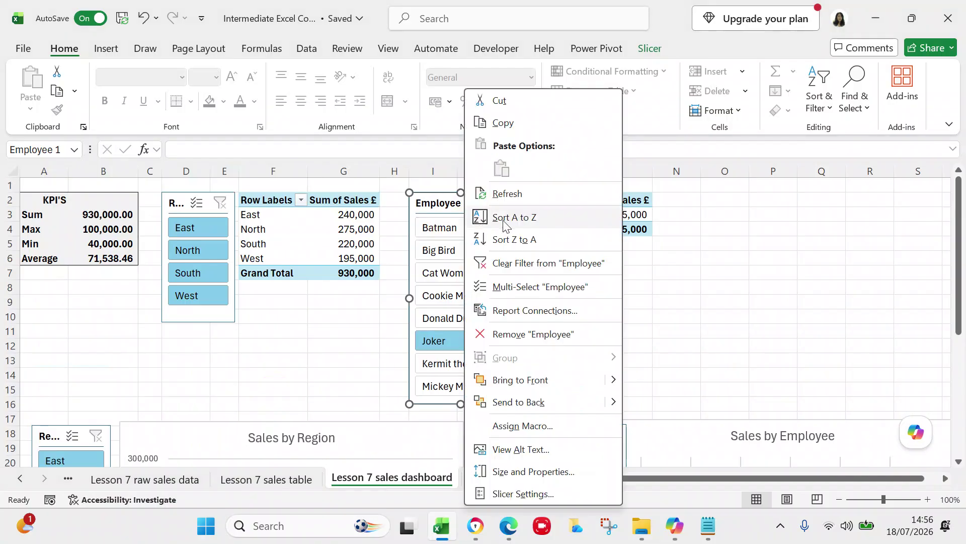
click(524, 308)
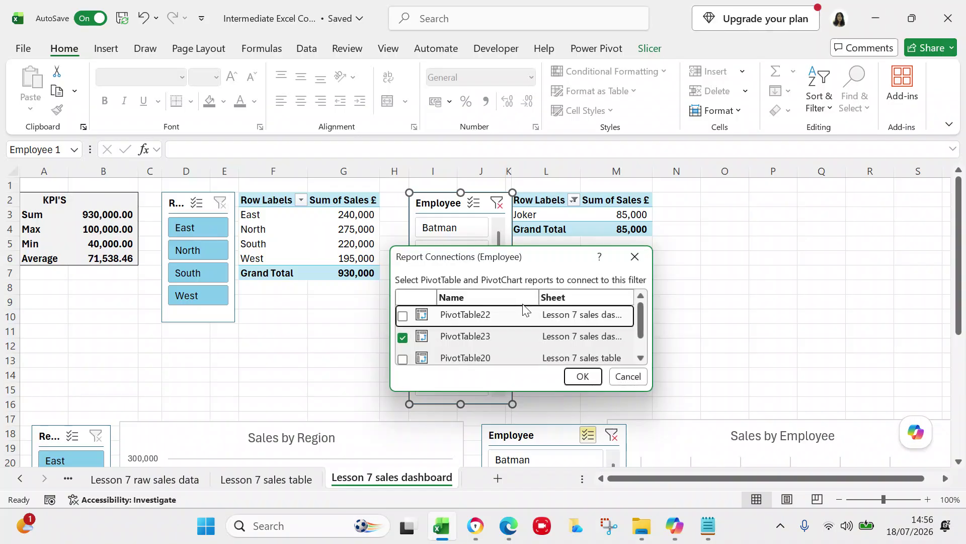
click(641, 315)
drag(643, 318, 642, 359)
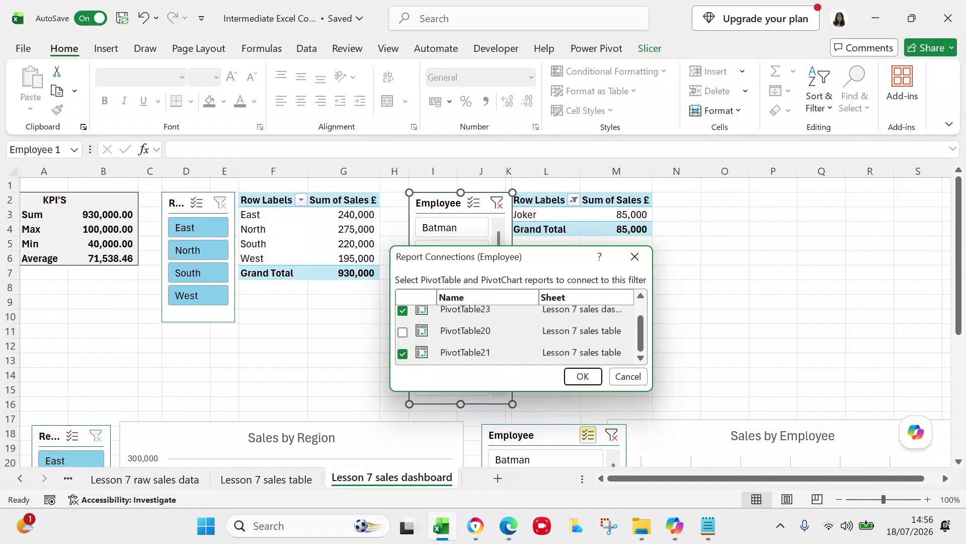
drag(652, 363, 788, 347)
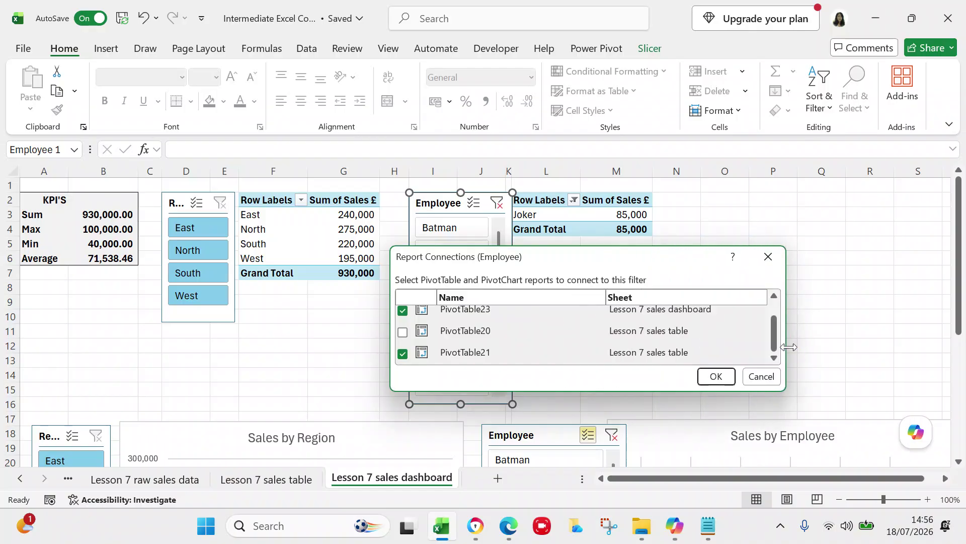
click(910, 347)
click(759, 376)
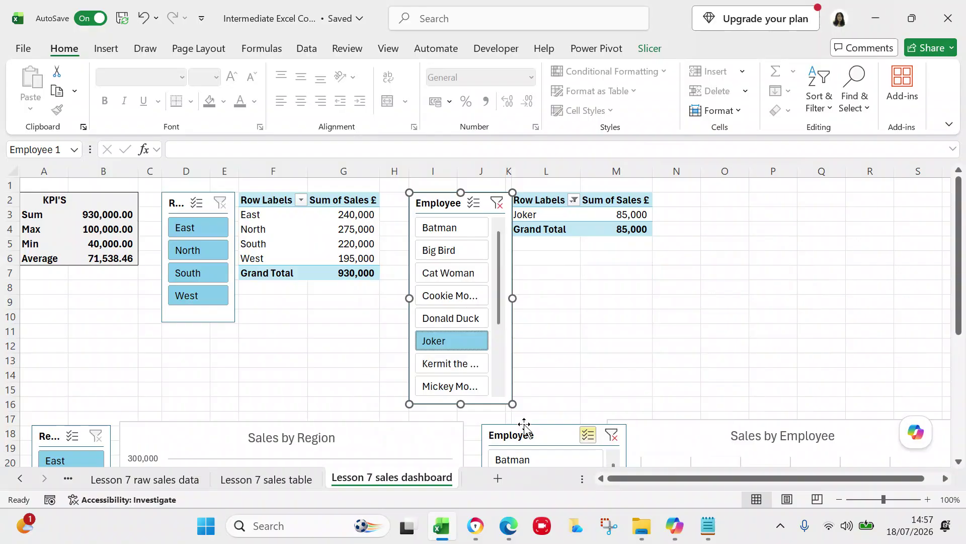
Step: Compare these with the report connections of the chart's Employee slicer, and clear the Joker filter from the PivotTable's Employee slicer
right_click(537, 437)
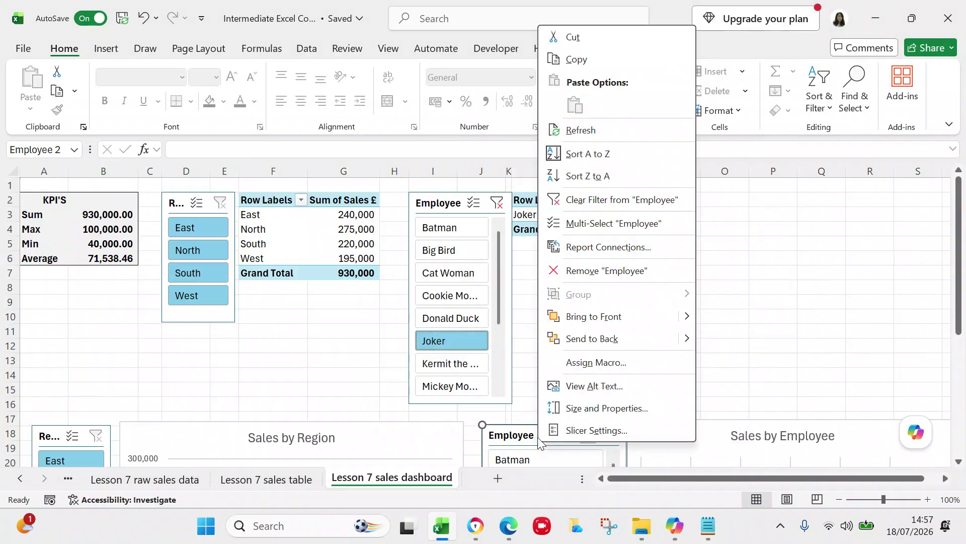
click(610, 247)
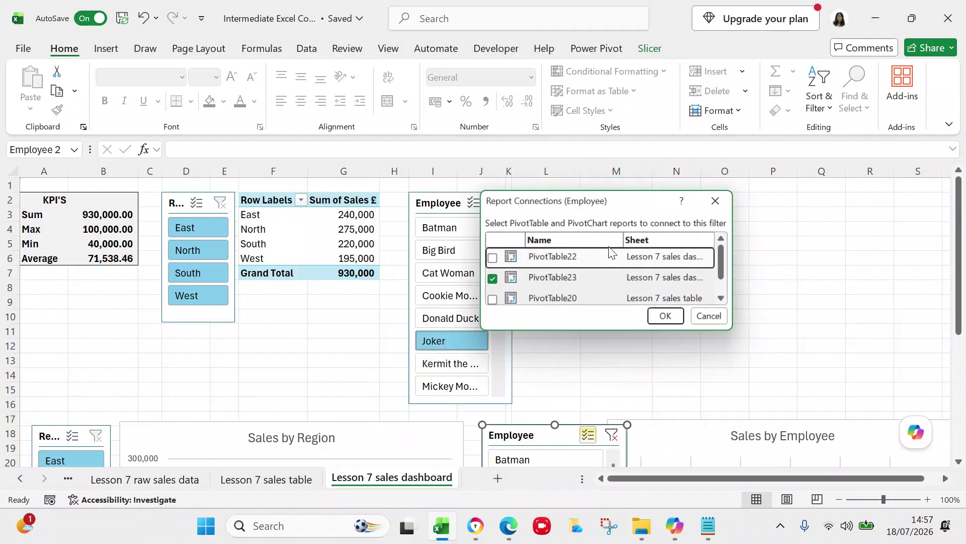
drag(726, 250, 829, 306)
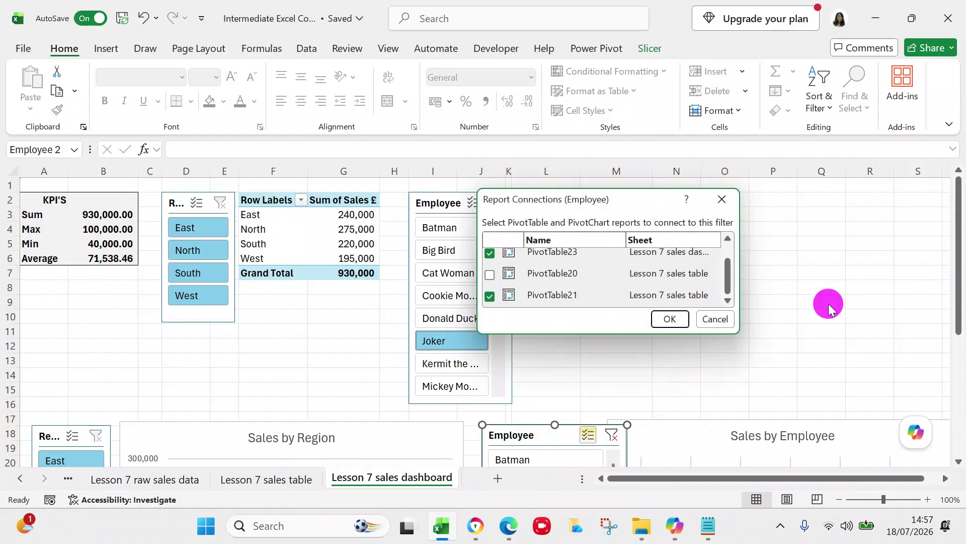
click(732, 319)
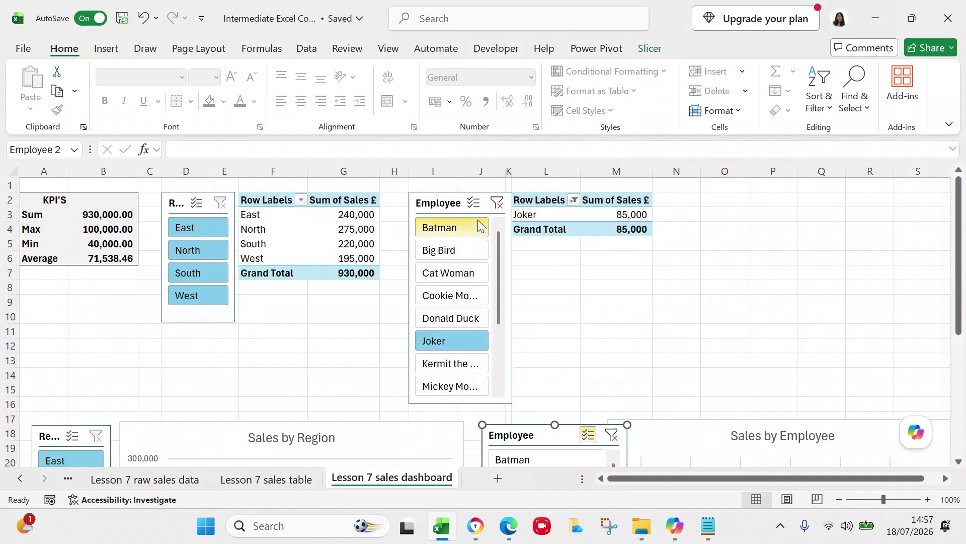
click(496, 204)
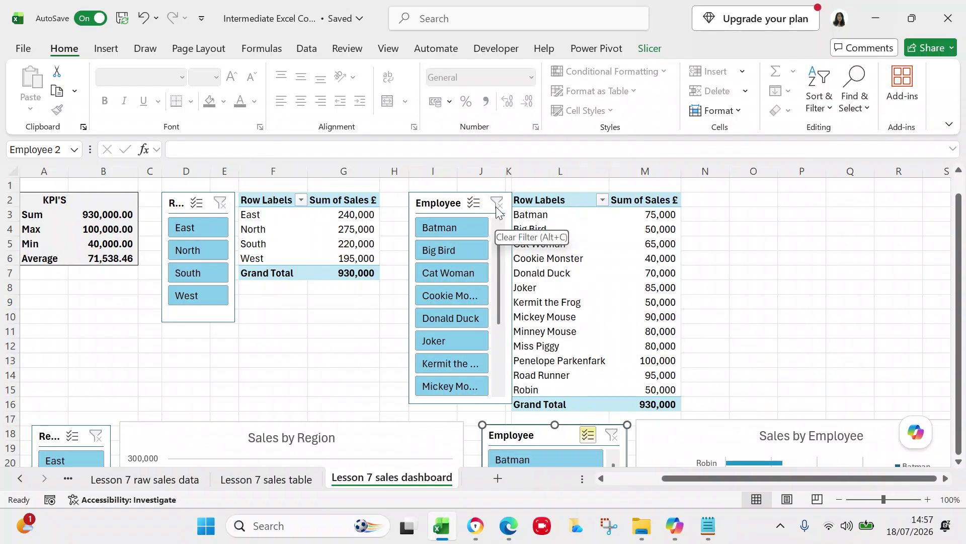
Step: Test the Region slicer beside the Sales by Region chart with North, check the region PivotTable, and clear the filter
drag(957, 300, 959, 466)
click(52, 284)
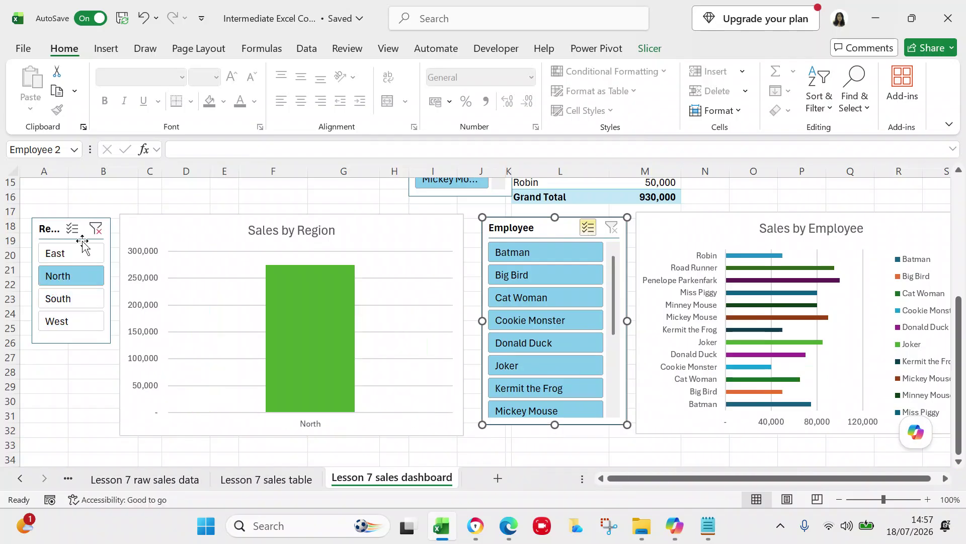
drag(958, 381, 958, 257)
drag(956, 267, 958, 342)
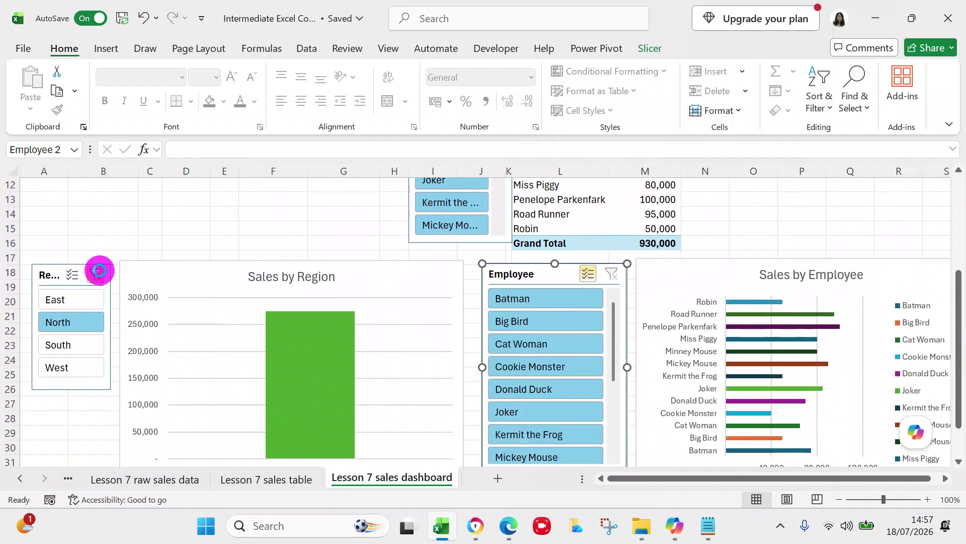
click(95, 275)
Step: Exclude Cat Woman in the Employee slicer beside the chart, check the Sales by Employee chart and its legend, and clear the filter
drag(961, 297, 960, 322)
click(562, 289)
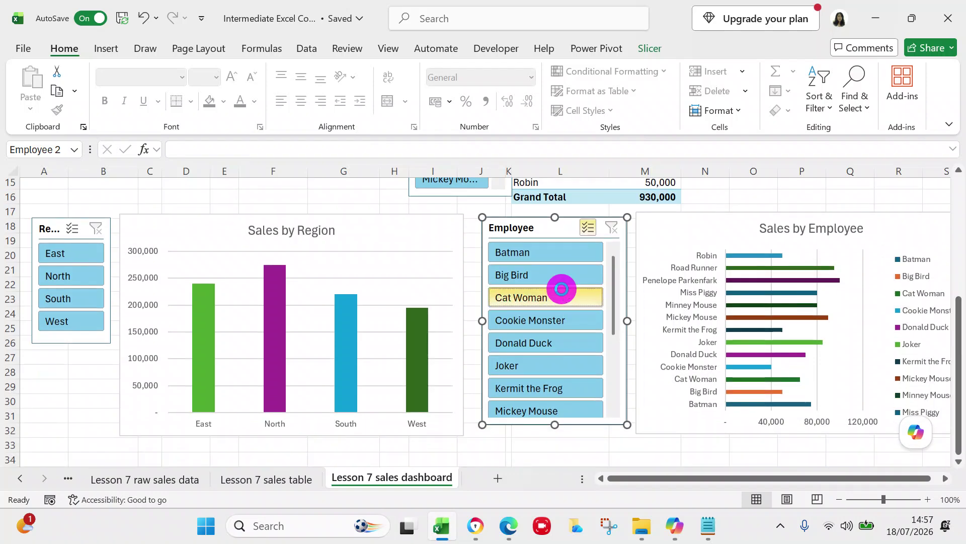
mouse_move(764, 283)
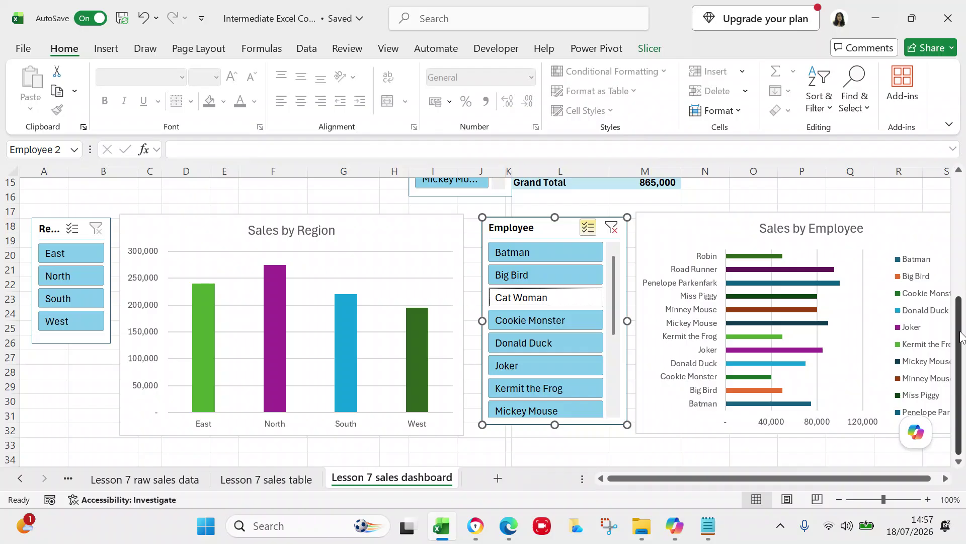
click(958, 330)
drag(958, 331, 960, 371)
drag(901, 478, 965, 473)
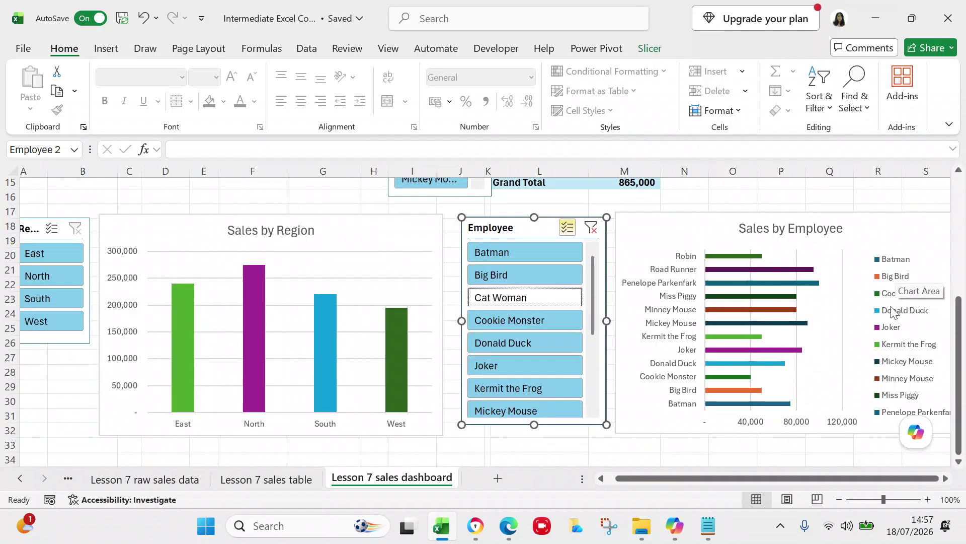
click(592, 229)
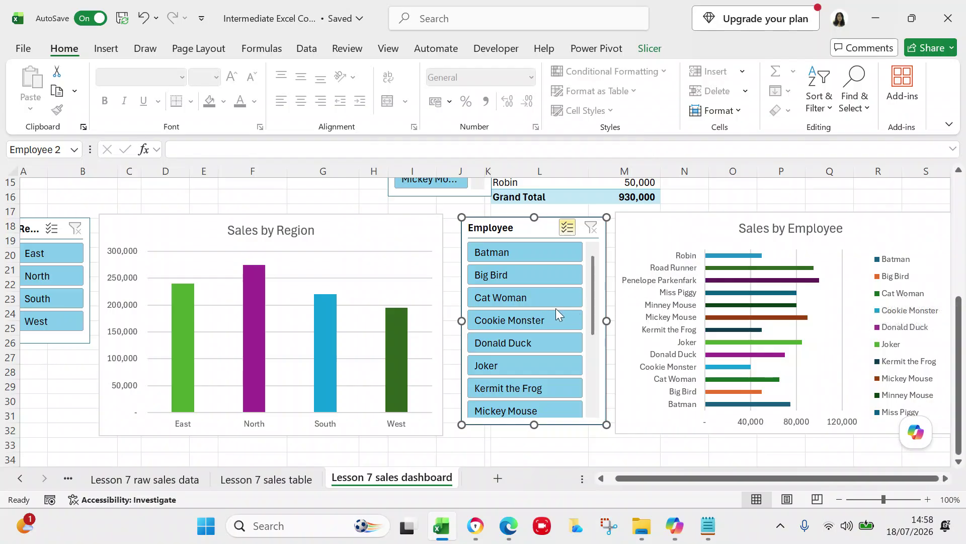
Step: Exclude Cat Woman in the chart's Employee slicer again, examine the complete Sales by Employee chart, and clear the filter
click(542, 300)
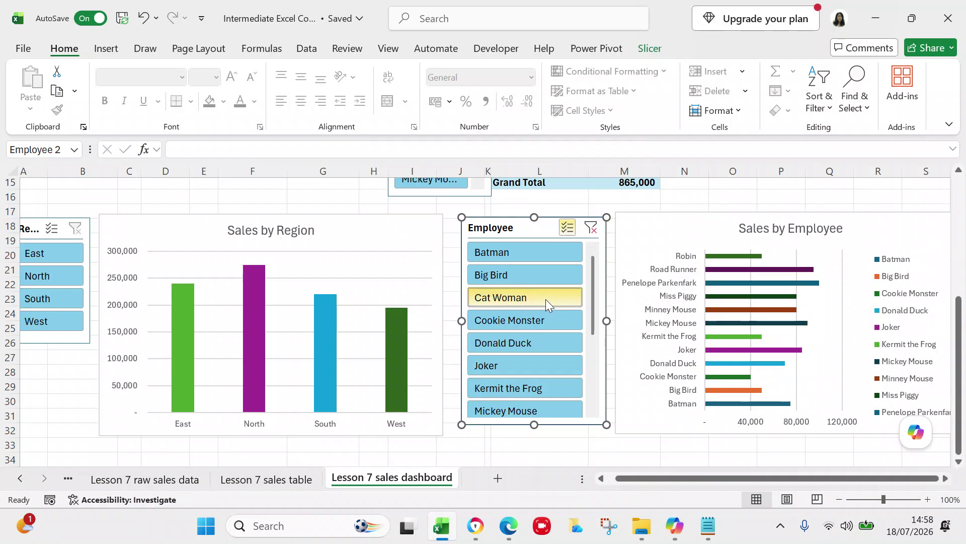
click(958, 461)
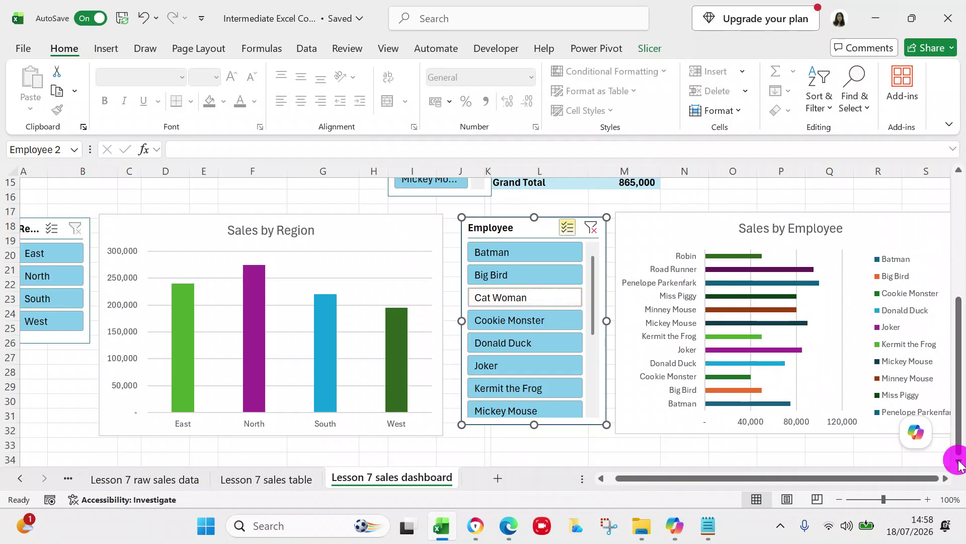
click(902, 479)
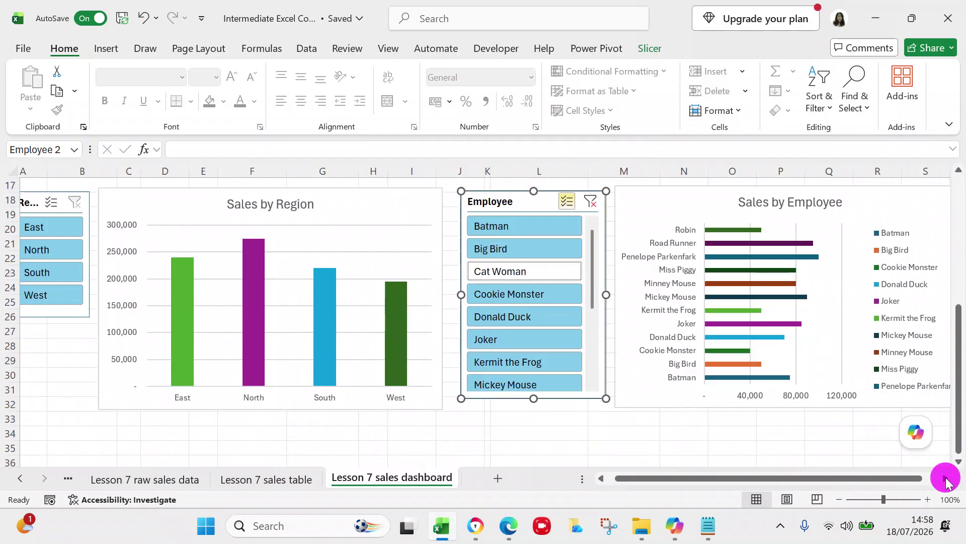
click(948, 479)
click(949, 478)
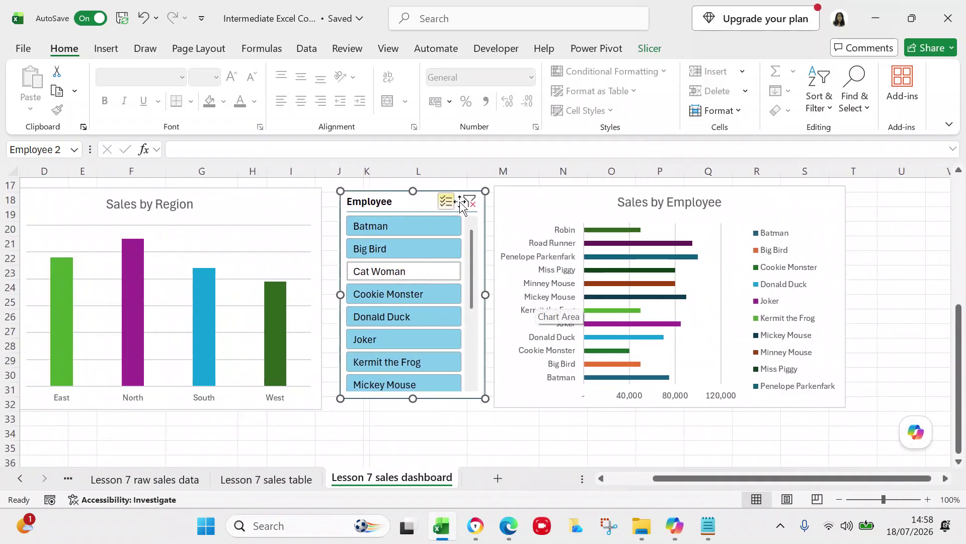
drag(961, 353, 957, 291)
click(468, 248)
Step: Filter the PivotTable's Employee slicer to Batman and then Cat Woman, check the Sales by Employee chart, and clear the filter
drag(961, 326, 422, 30)
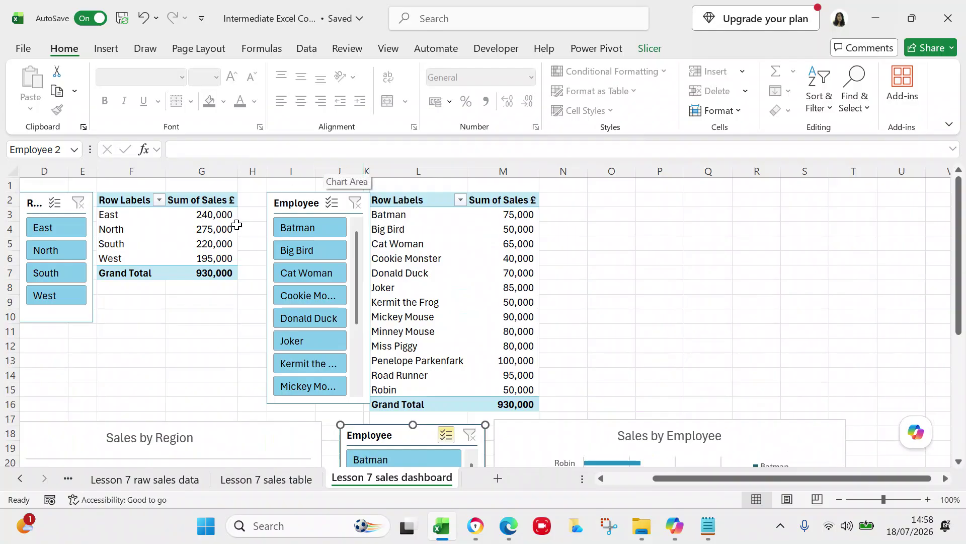
click(303, 228)
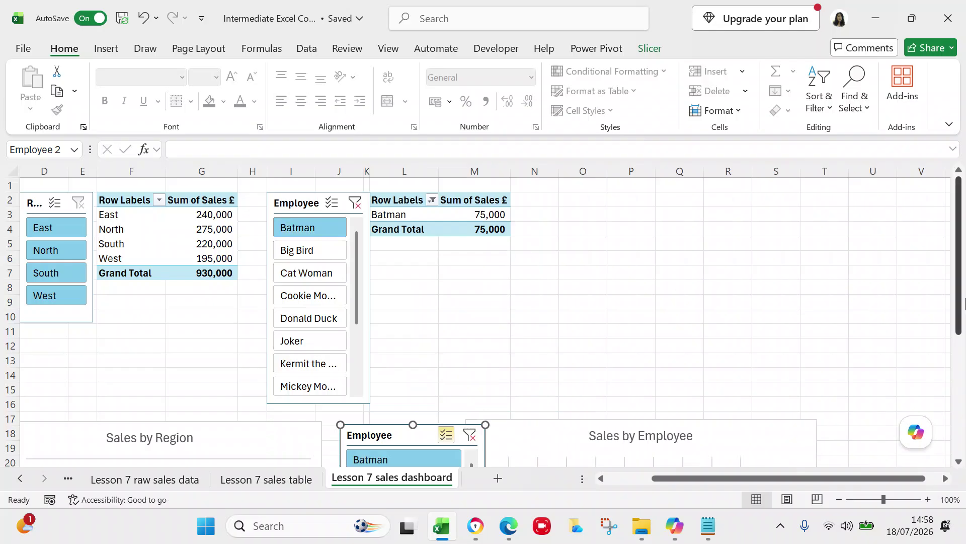
drag(958, 296, 957, 231)
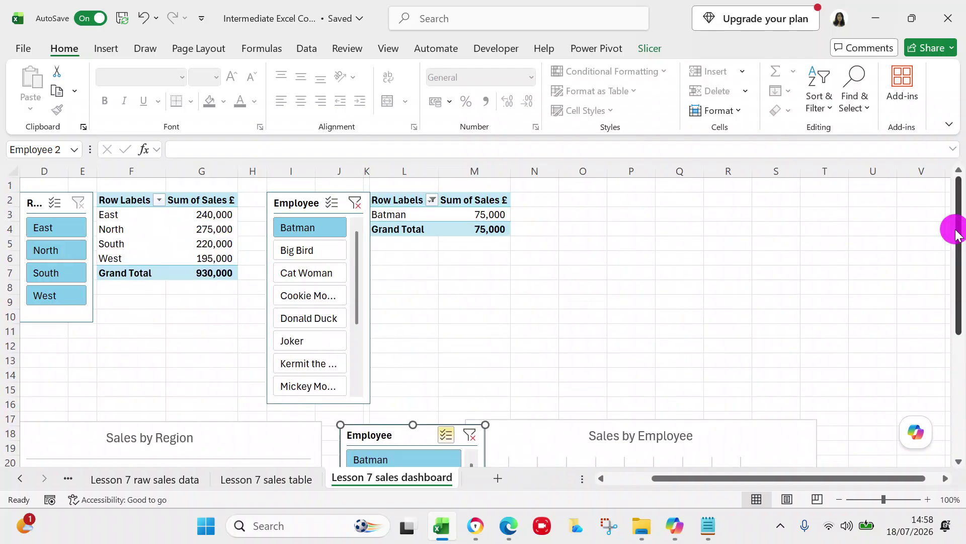
click(319, 272)
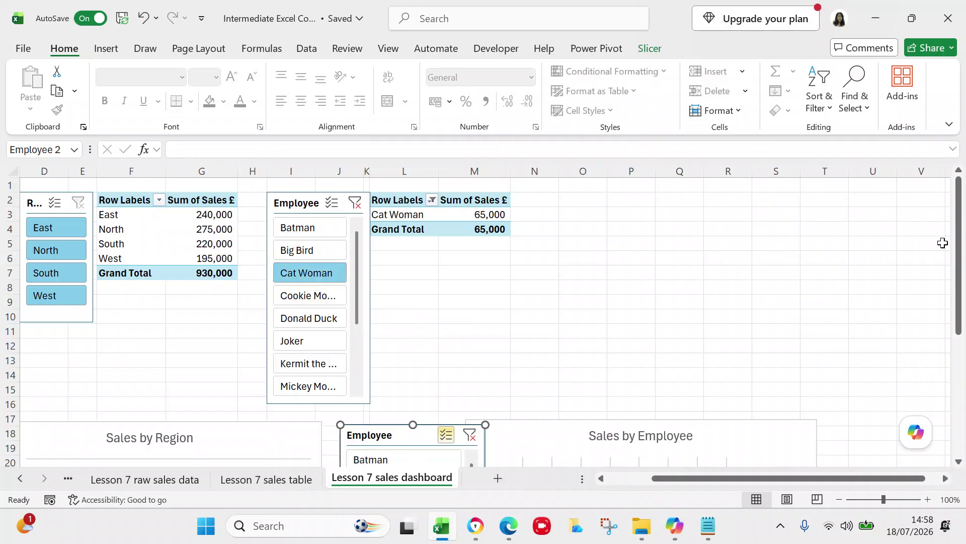
drag(956, 260, 952, 366)
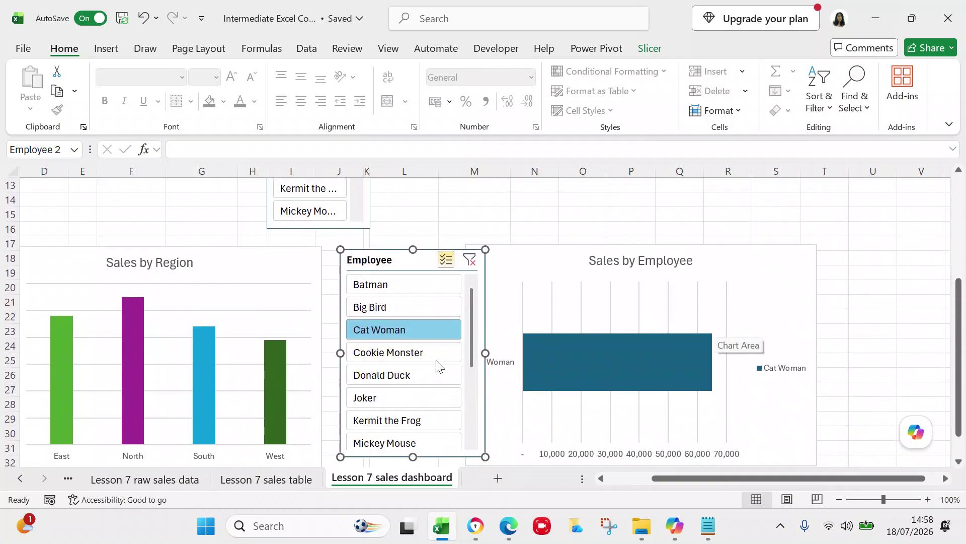
drag(958, 307, 949, 151)
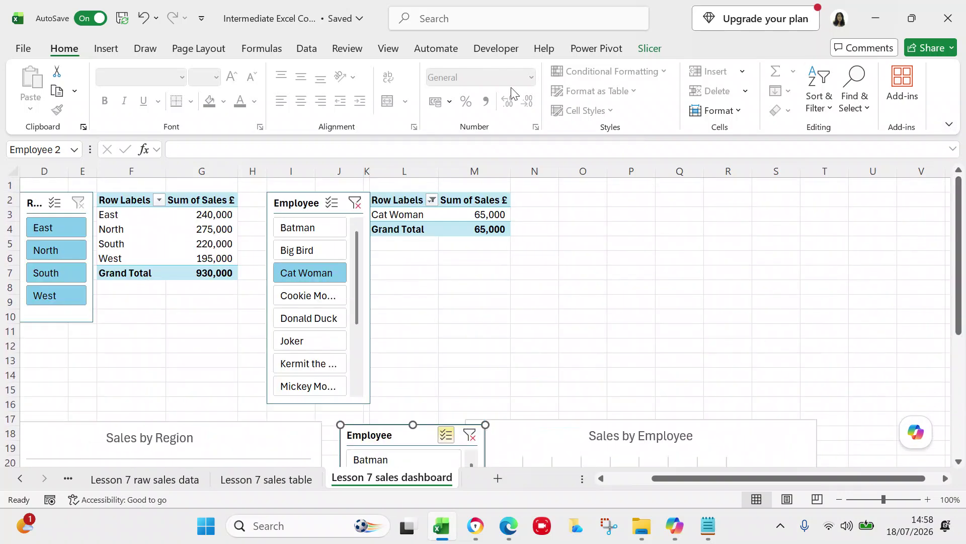
click(355, 204)
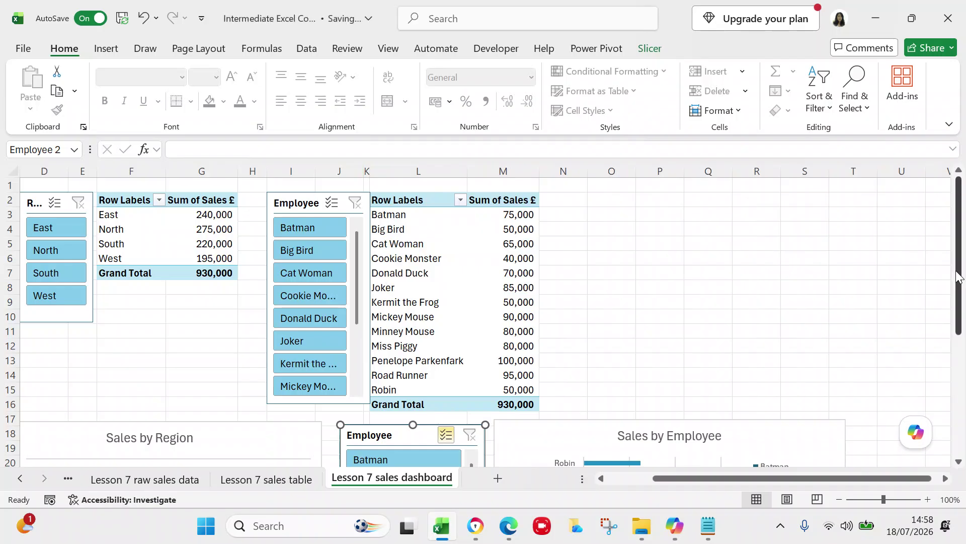
Step: Exclude Batman in the Employee slicer beside the Sales by Employee chart, examine the chart, and clear the filter
drag(959, 276, 945, 371)
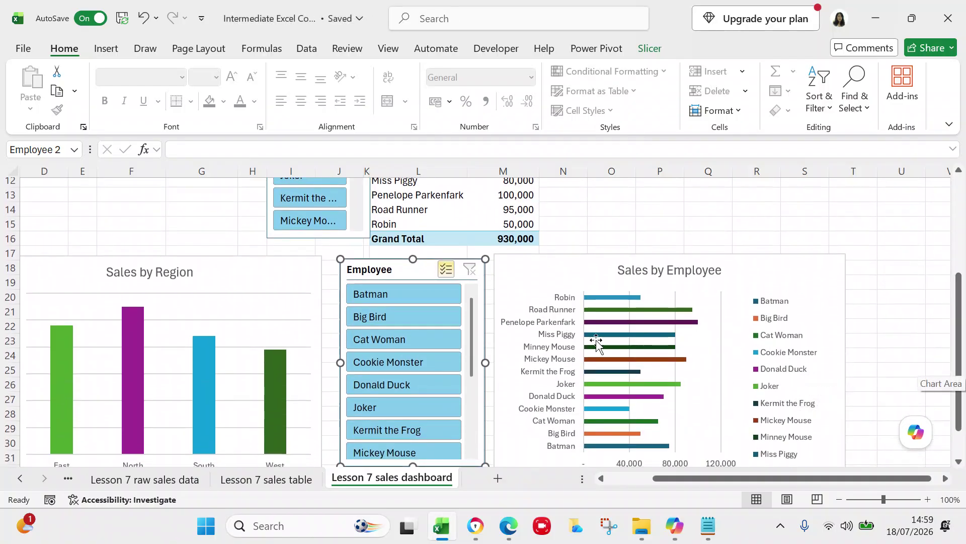
click(452, 294)
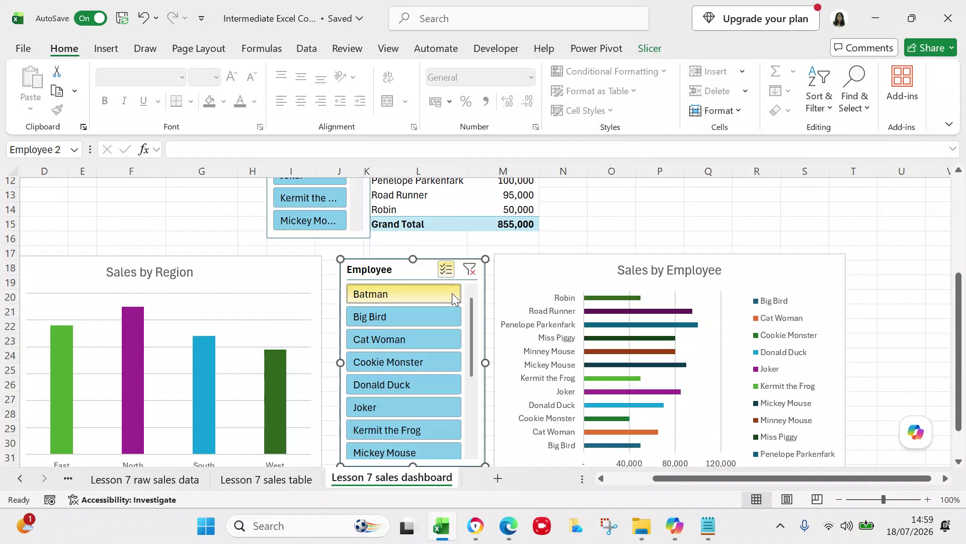
mouse_move(958, 345)
mouse_down()
mouse_move(956, 432)
mouse_move(953, 340)
mouse_up()
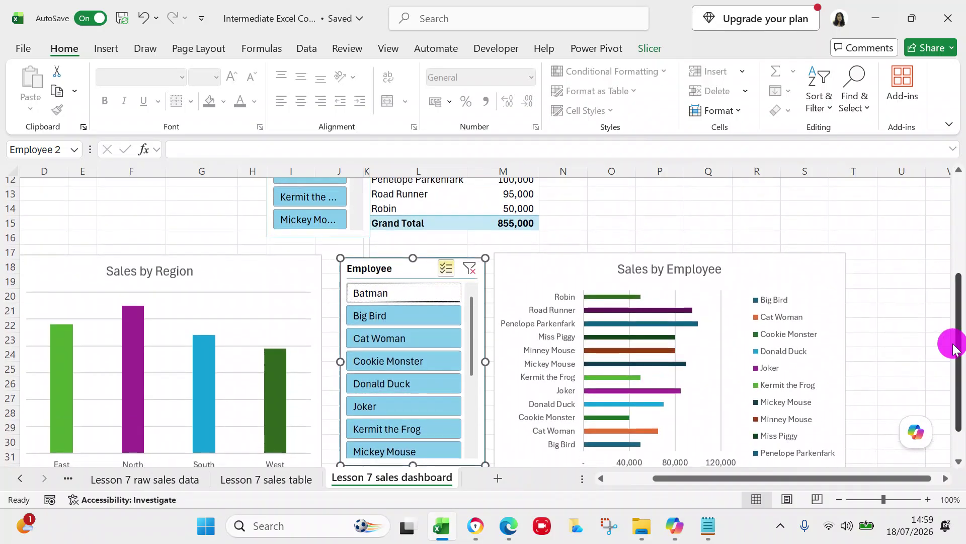
click(470, 269)
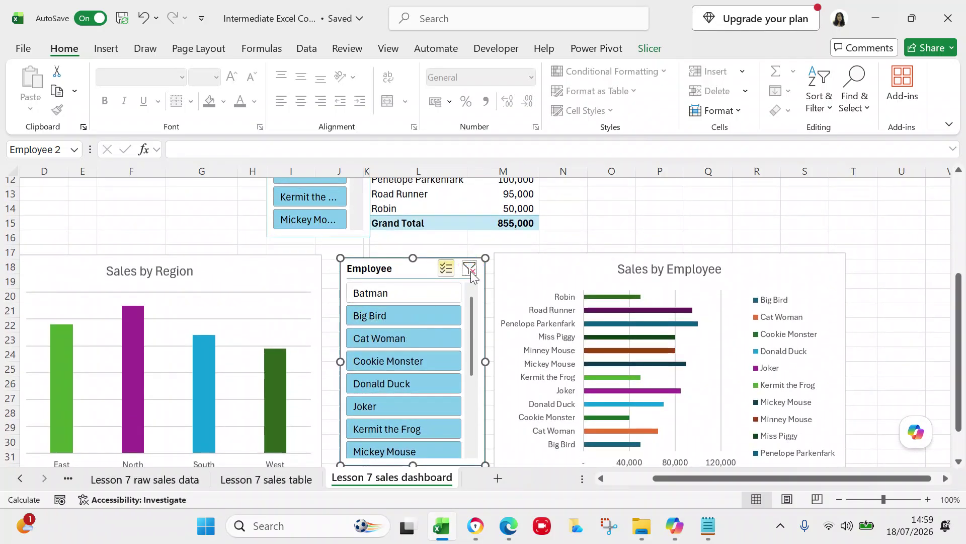
Step: Exclude Batman in the chart's Employee slicer again, view the slicer's available commands, clear the filter, and check both PivotTables
click(434, 298)
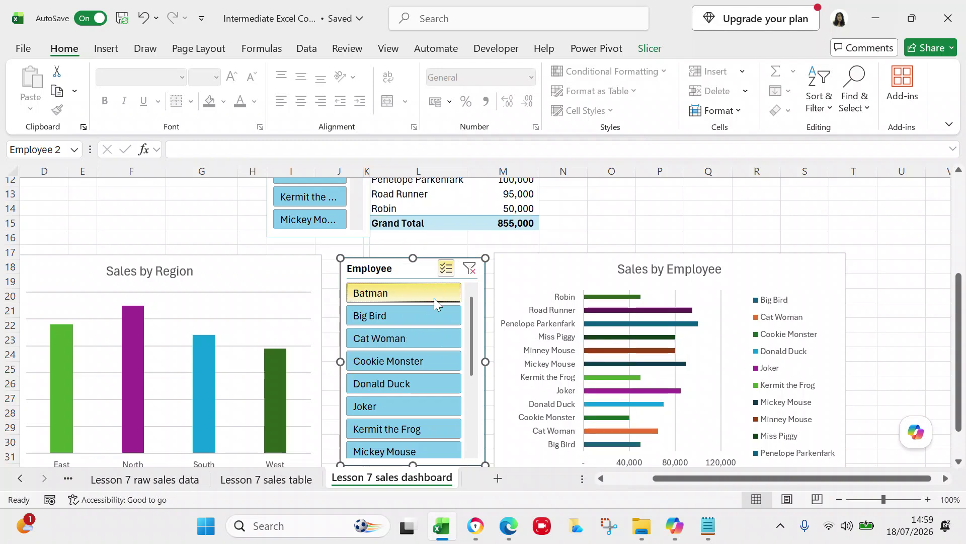
right_click(434, 294)
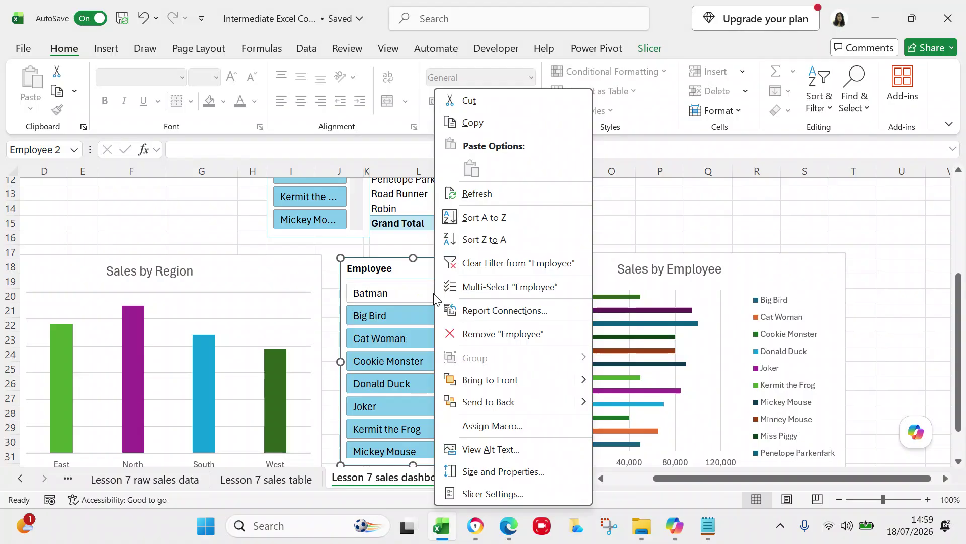
key(Escape)
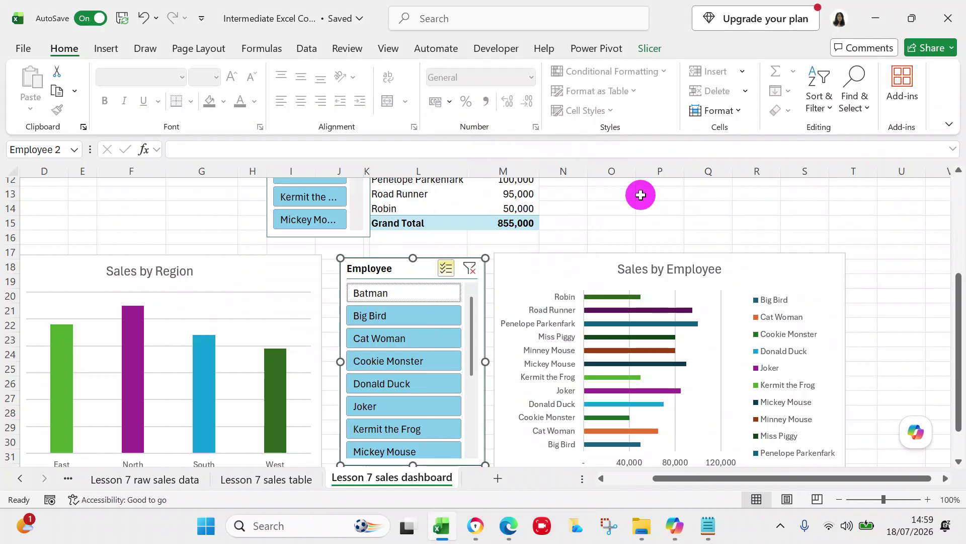
click(475, 270)
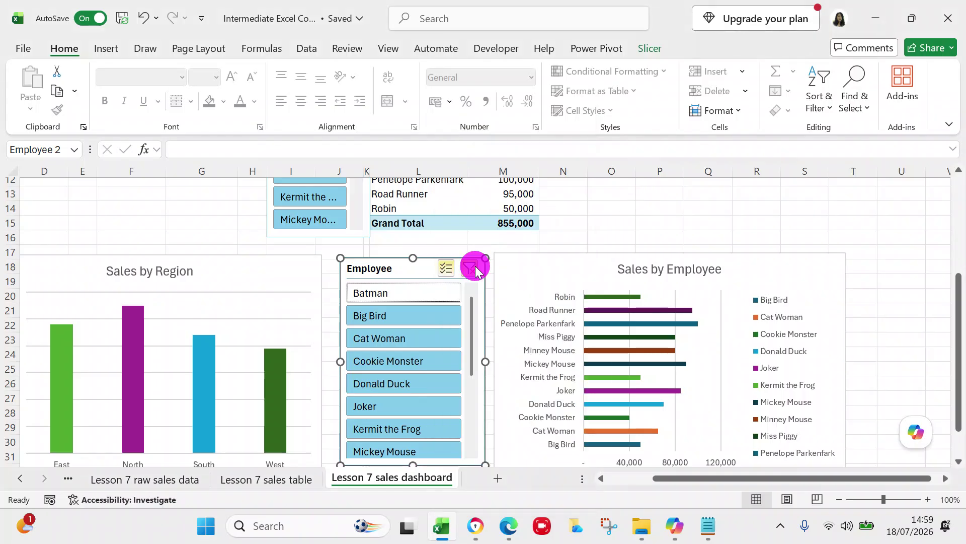
drag(958, 288, 959, 151)
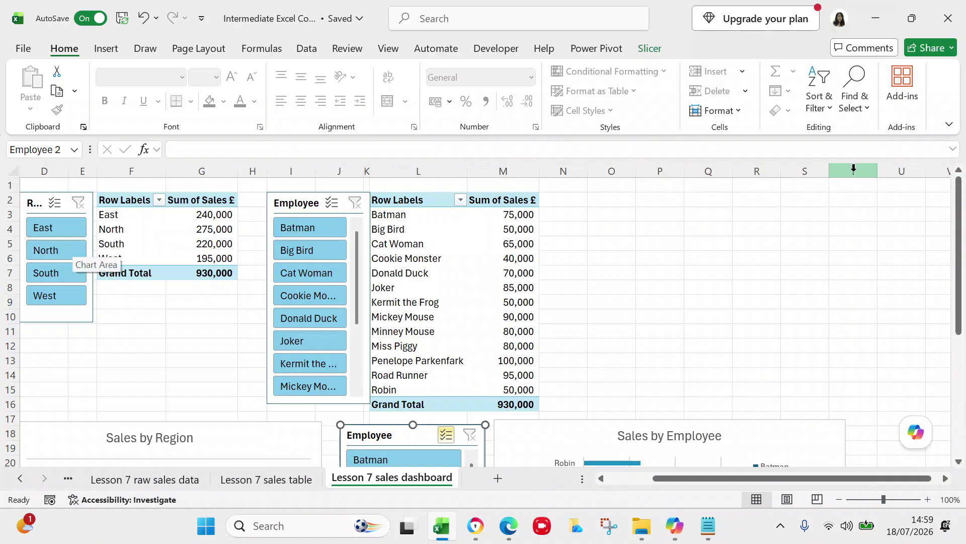
Step: Test the Region slicer beside the Sales by Region chart with East, and clear the filter
drag(958, 223, 958, 332)
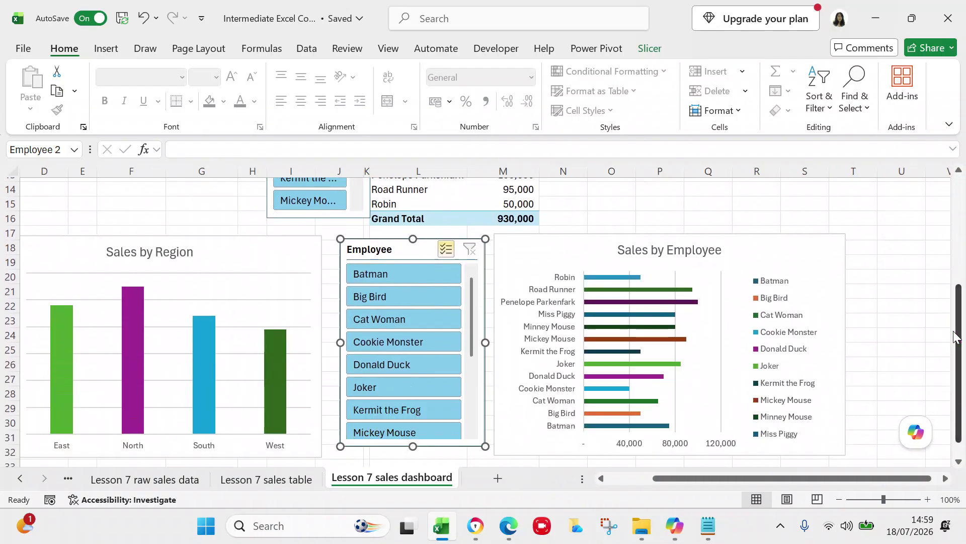
drag(673, 478, 479, 465)
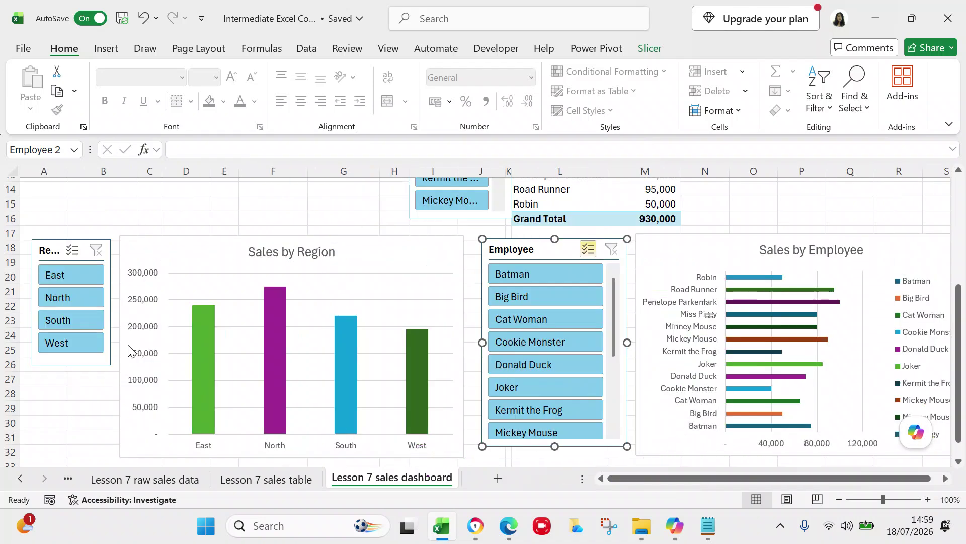
click(61, 279)
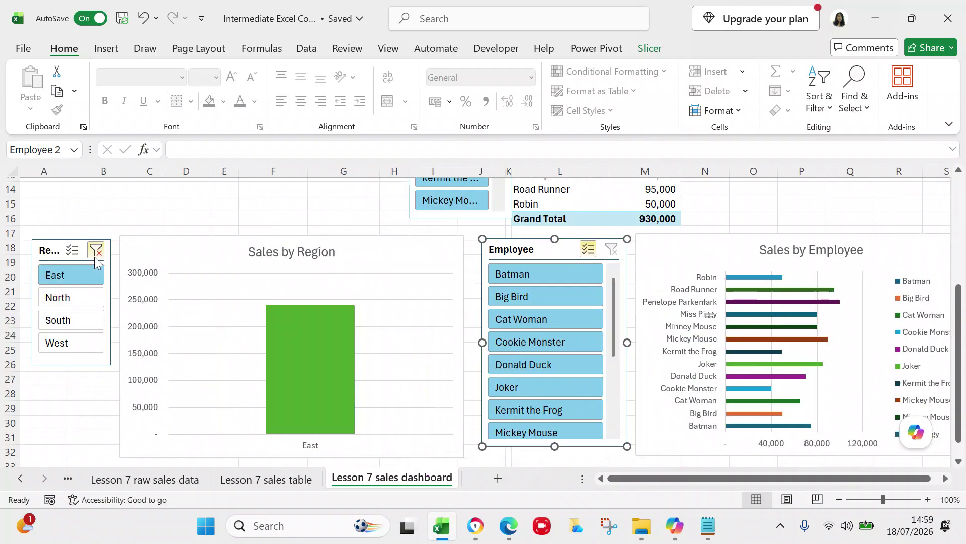
click(97, 253)
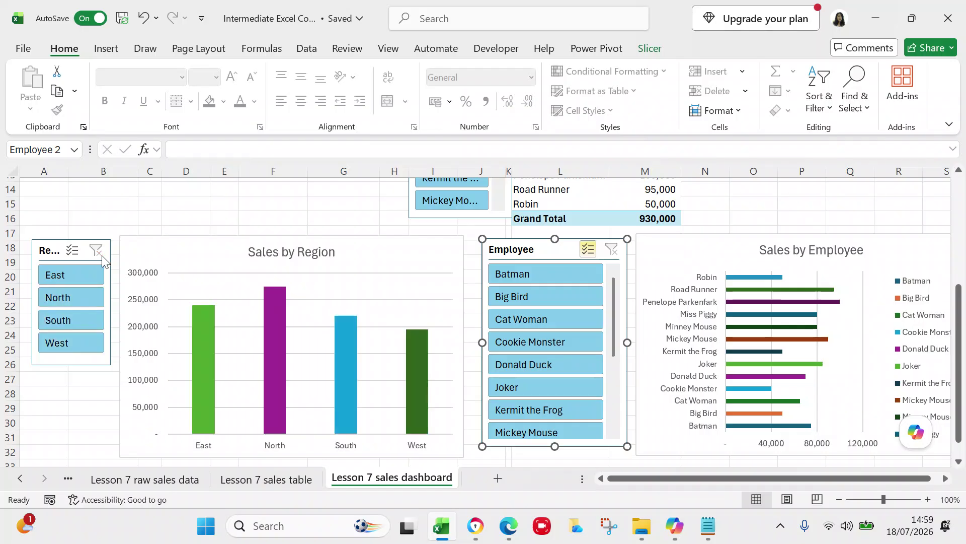
Step: Exclude Donald Duck in the chart's Employee slicer, clear the filter, and check the KPIs and PivotTables
drag(961, 325, 961, 336)
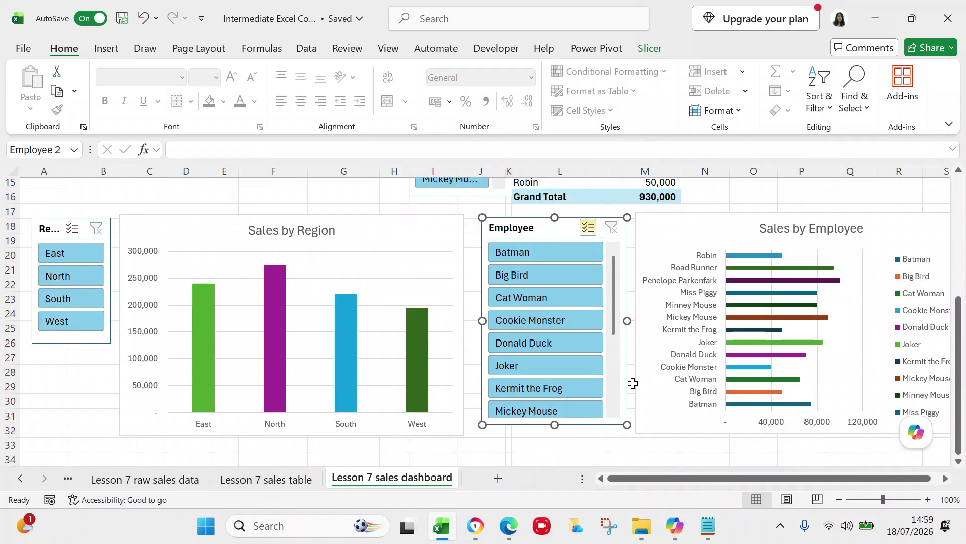
click(543, 345)
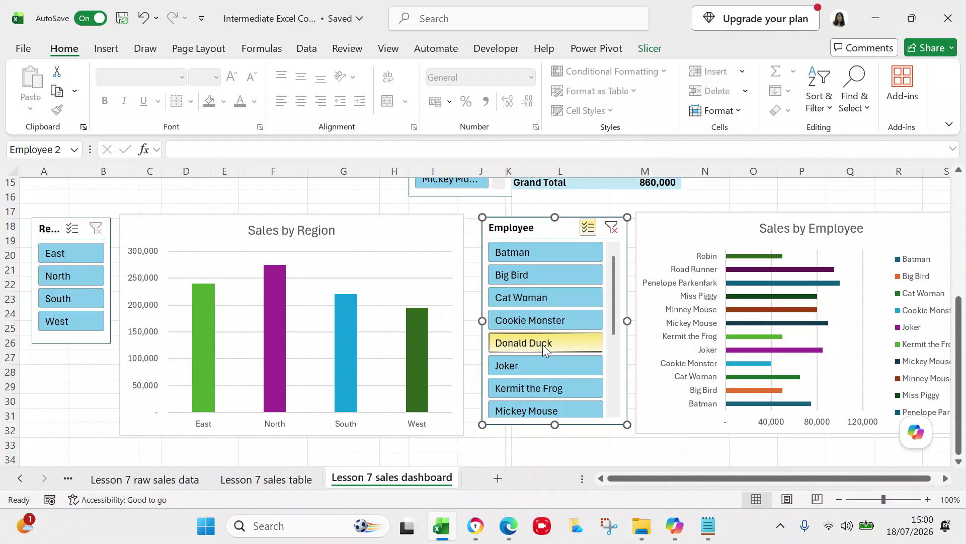
click(617, 232)
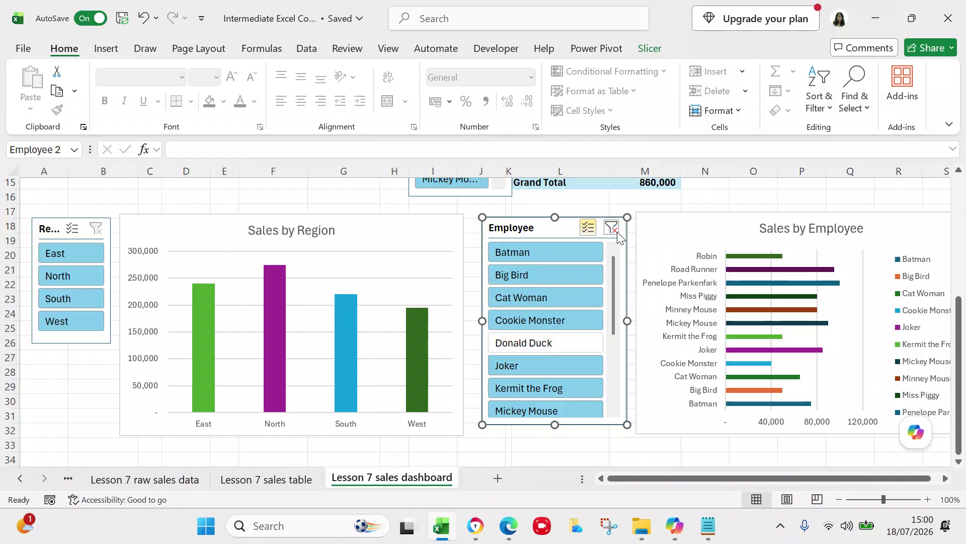
drag(955, 336, 955, 216)
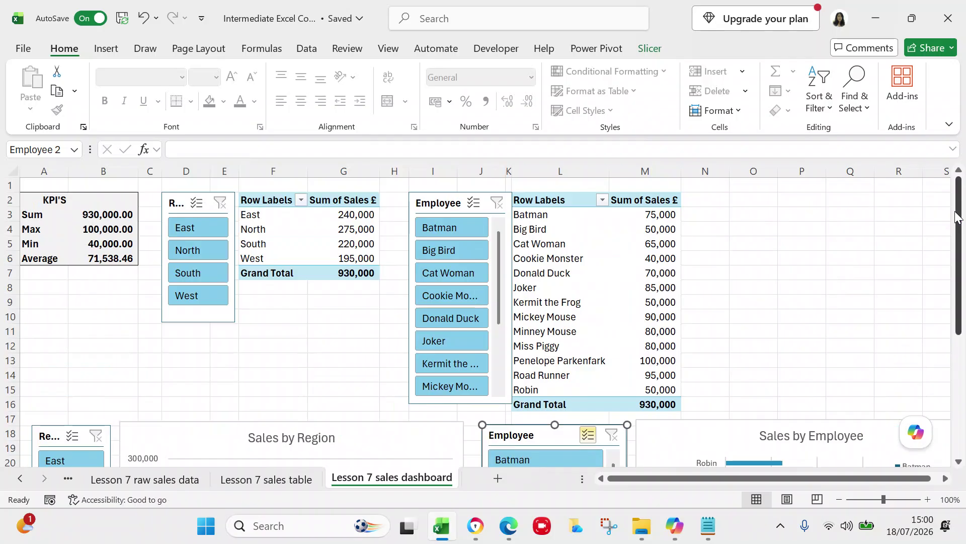
Step: Cut the Employee slicer beside the Sales by Employee chart, view the Lesson 7 sales table sheet, and undo the cut
drag(958, 231, 954, 310)
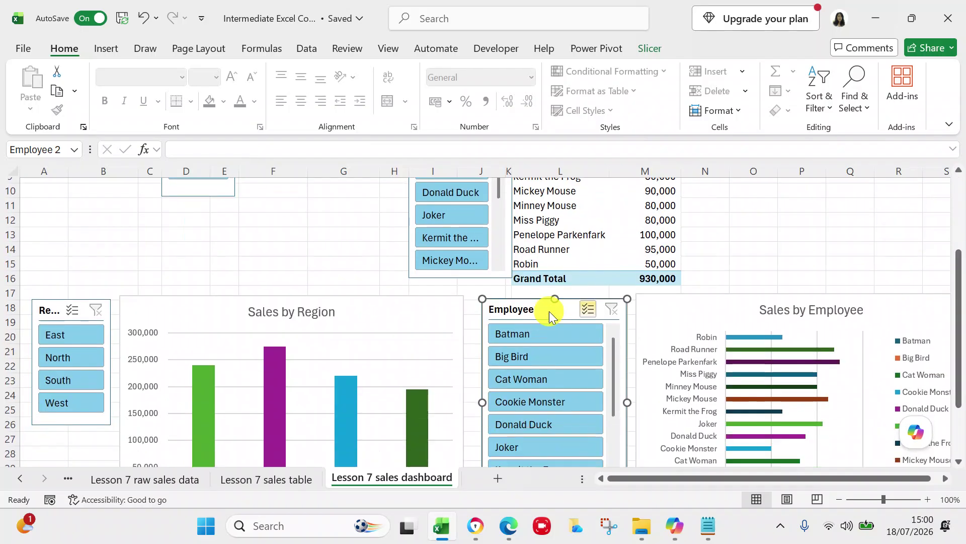
right_click(550, 314)
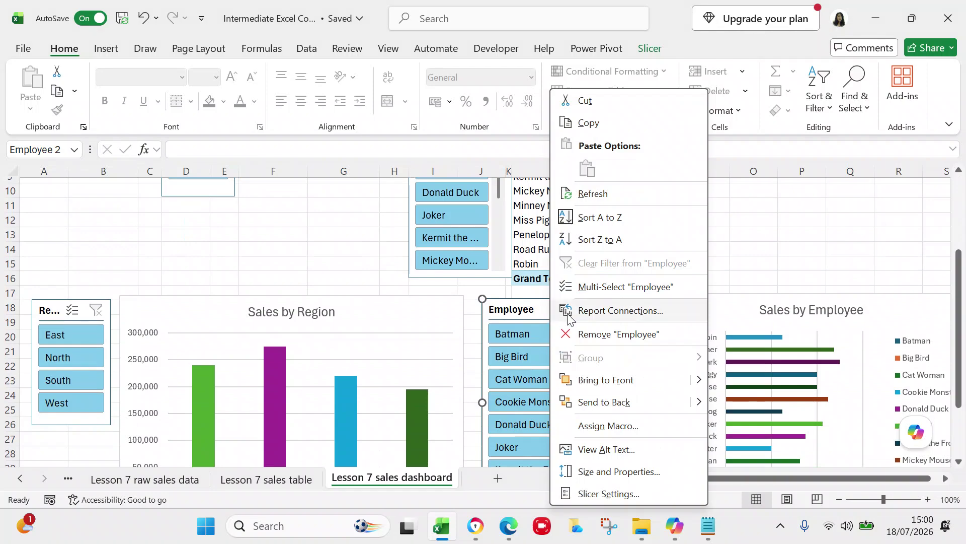
click(579, 102)
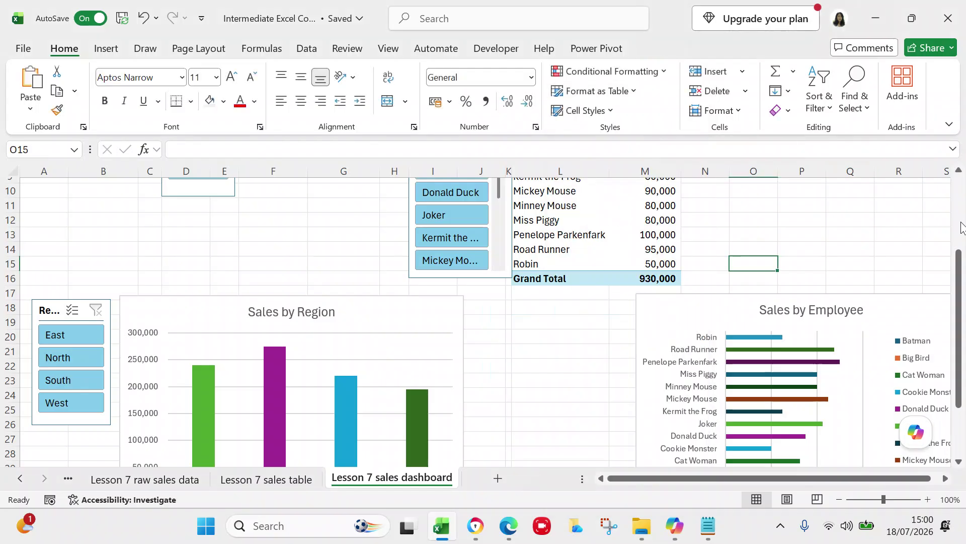
click(292, 480)
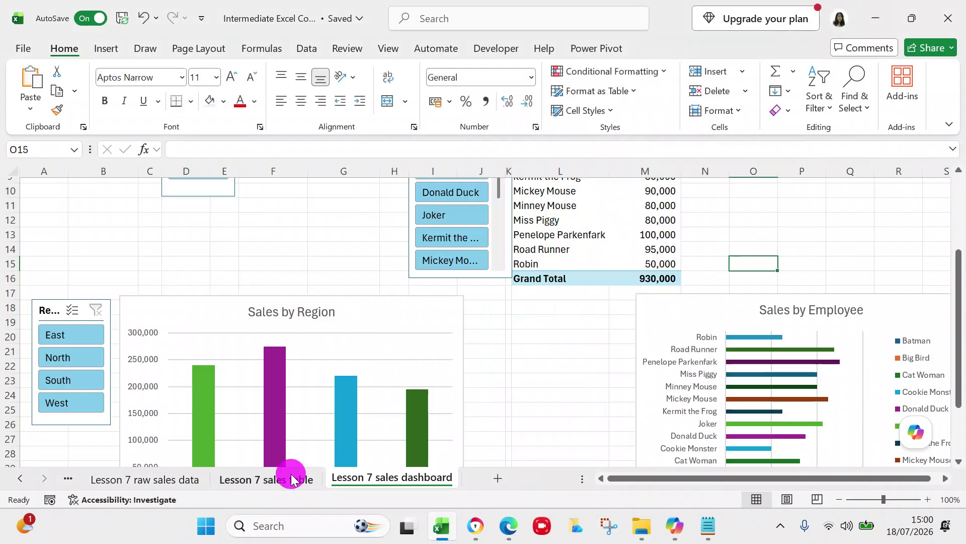
drag(963, 352, 947, 243)
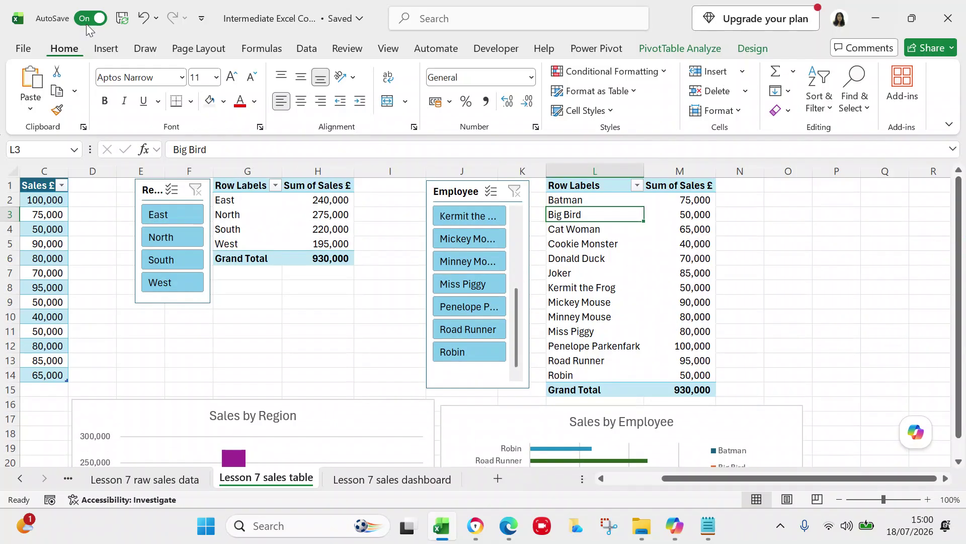
click(144, 18)
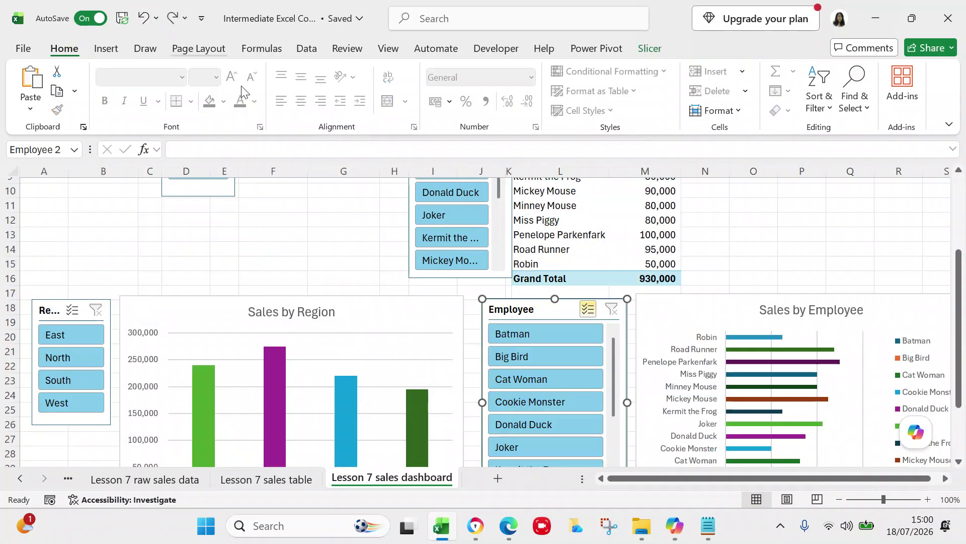
Step: Filter the Employee slicer on the Lesson 7 sales table sheet to Road Runner and check the Sales by Employee chart
click(269, 476)
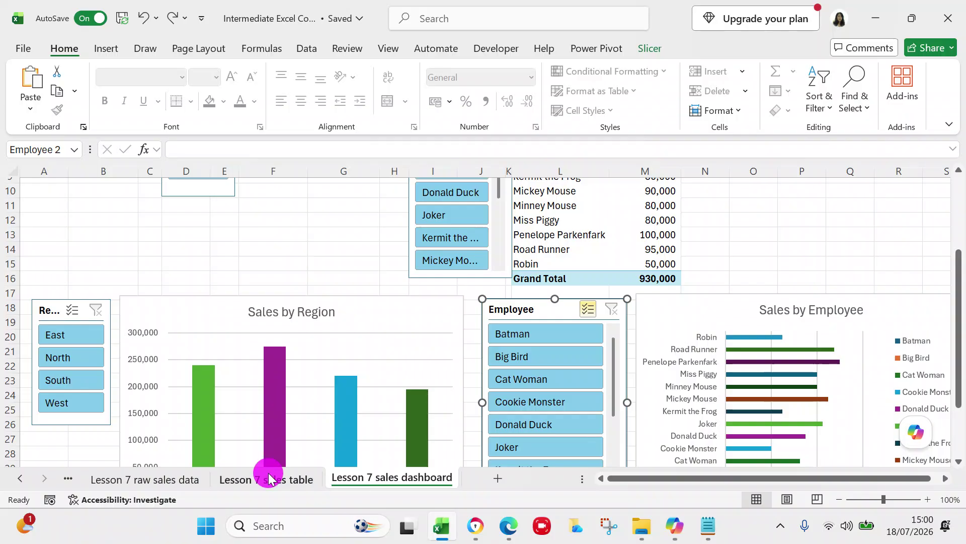
click(955, 335)
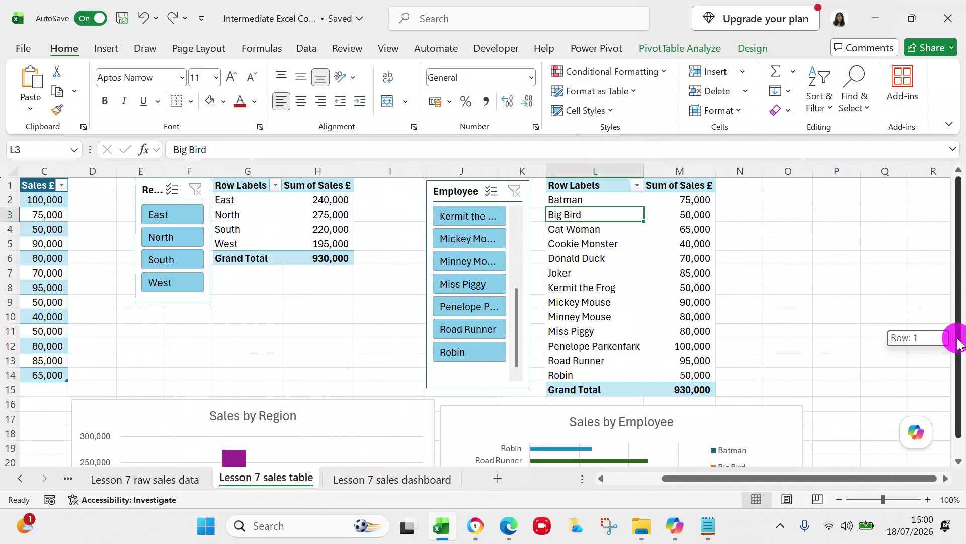
drag(960, 363, 959, 430)
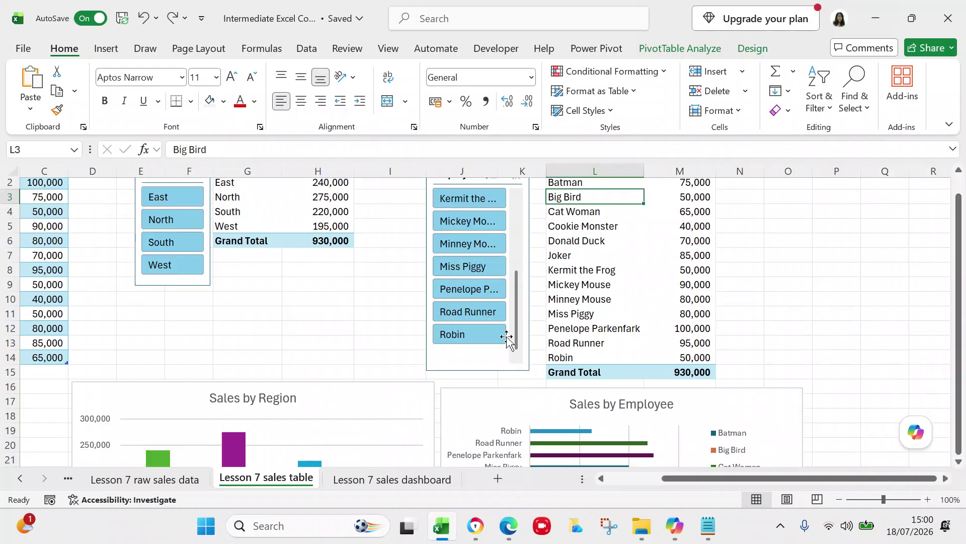
click(484, 310)
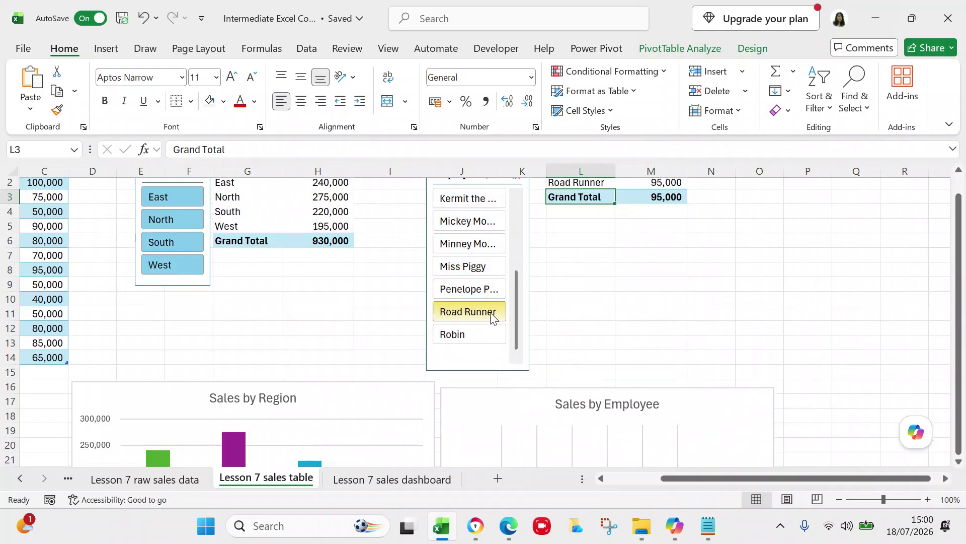
drag(962, 326, 962, 491)
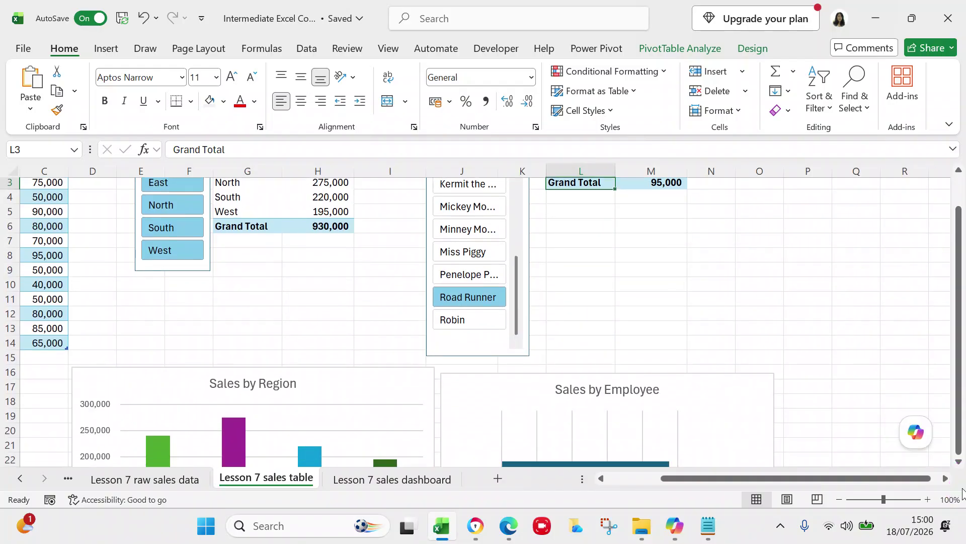
Step: Check the Sales by Employee chart and clear the Employee slicer's filter on the Lesson 7 sales table sheet
click(959, 461)
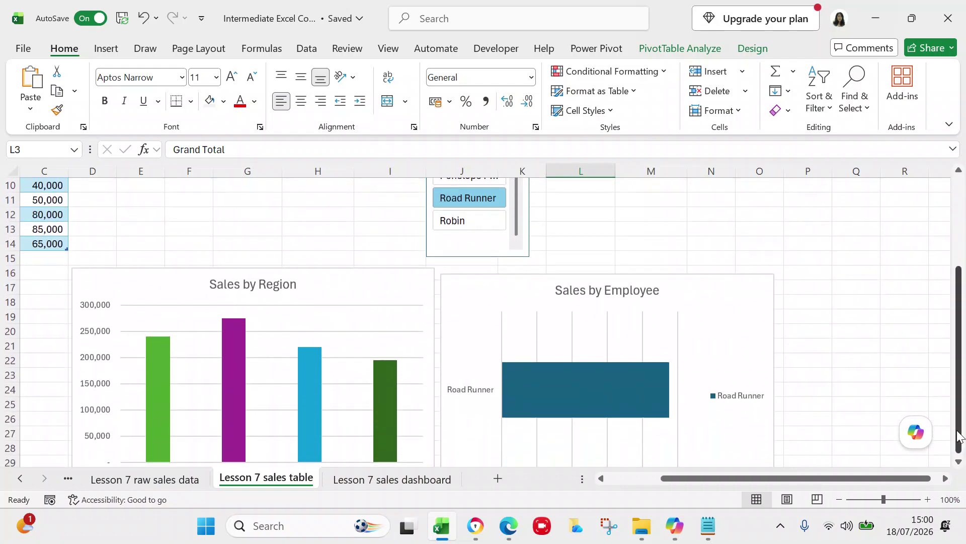
drag(958, 412, 953, 245)
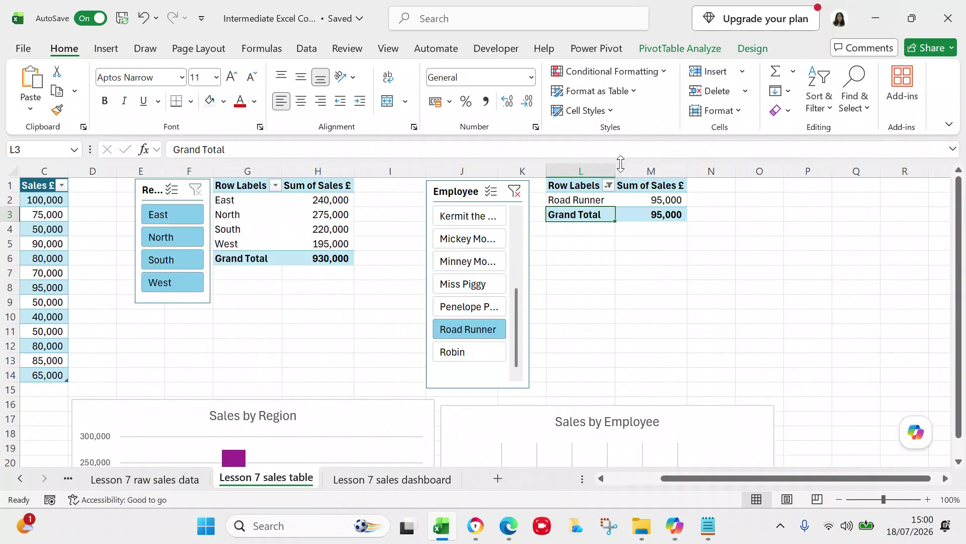
click(520, 194)
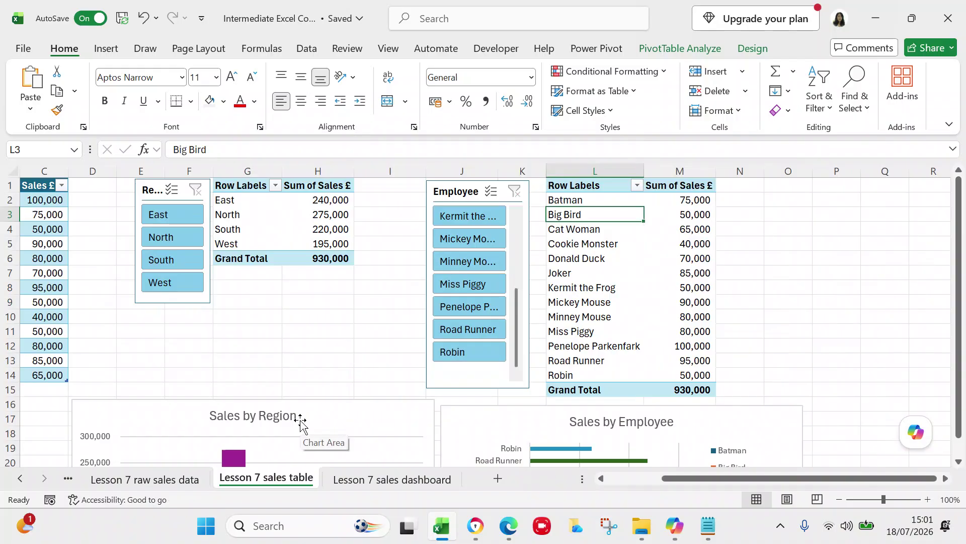
Step: Compare the slicers, PivotTables and charts on the Lesson 7 sales dashboard sheet with those on the Lesson 7 sales table sheet
click(403, 476)
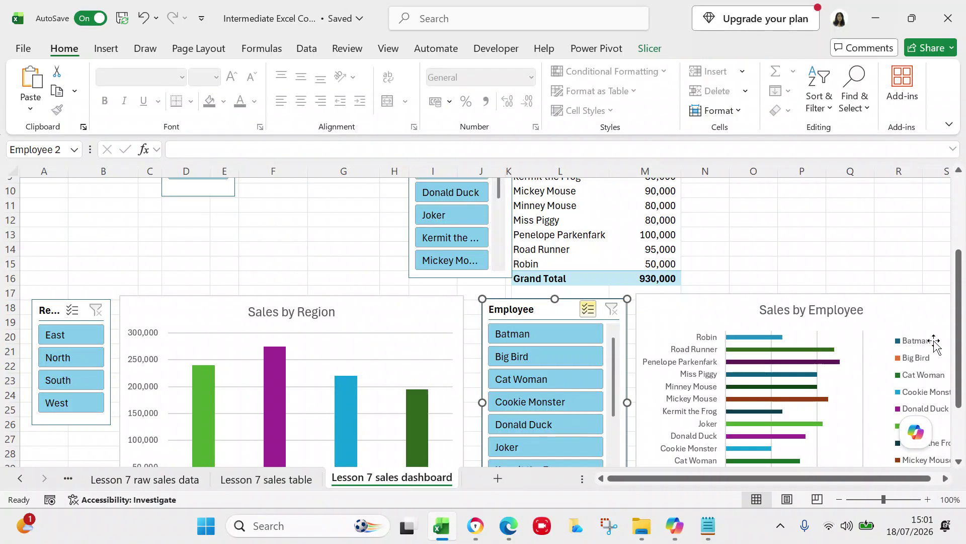
drag(961, 352, 948, 160)
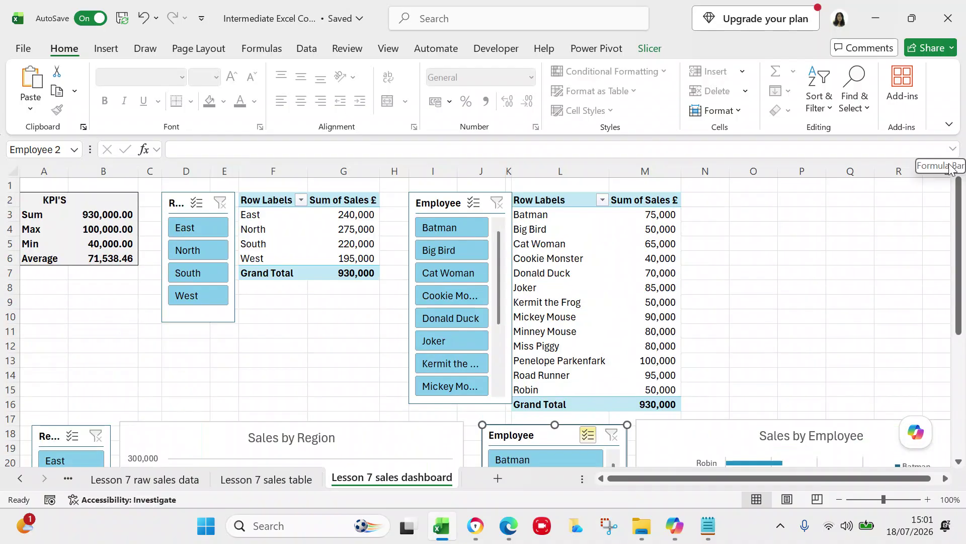
drag(955, 201, 948, 318)
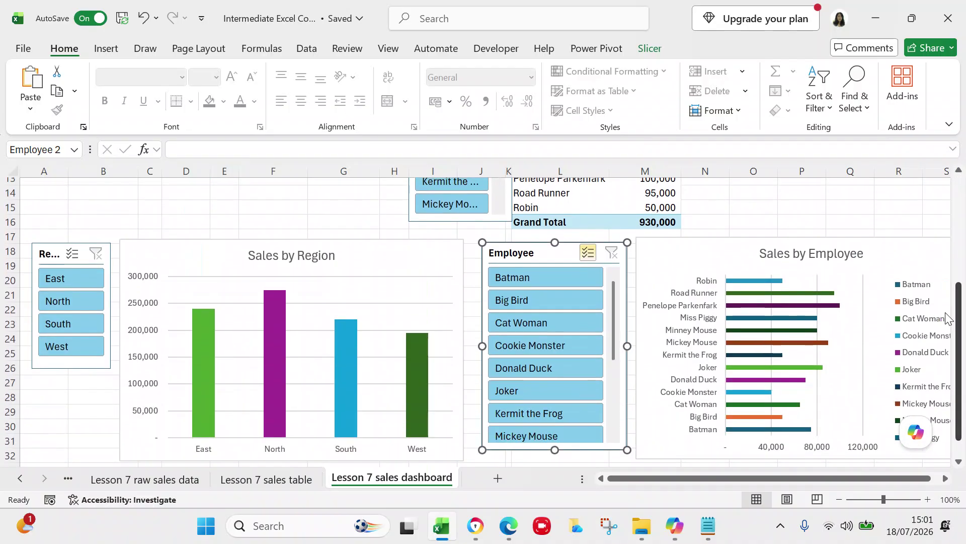
click(300, 480)
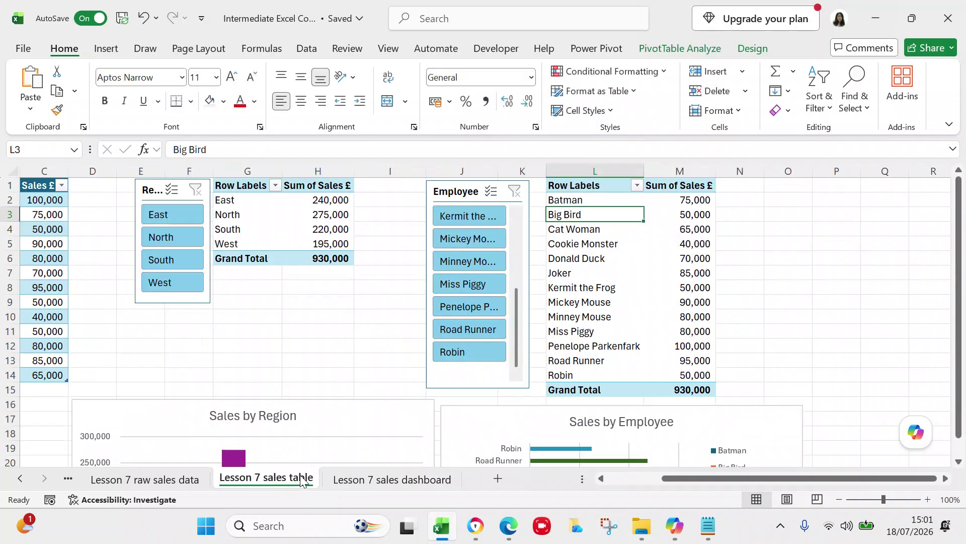
drag(962, 348, 948, 474)
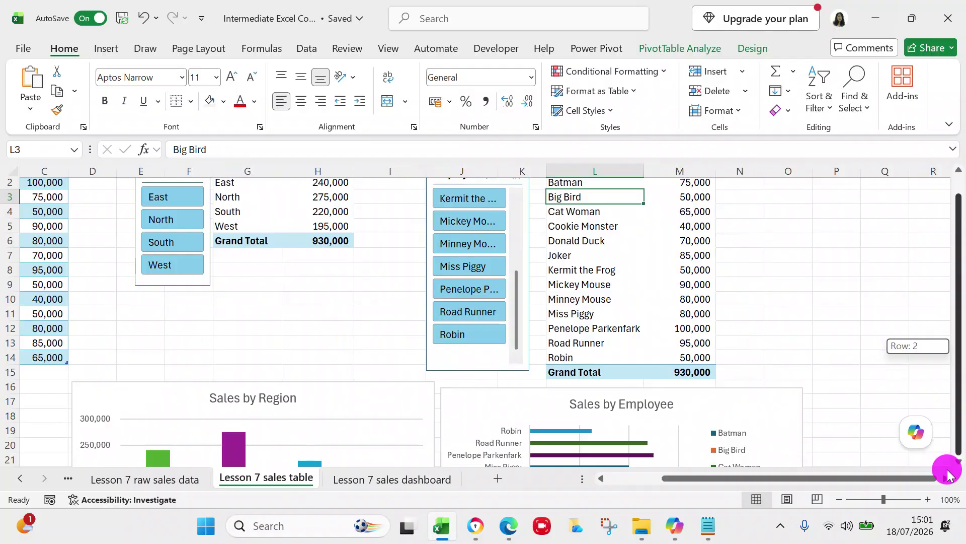
drag(947, 473, 944, 474)
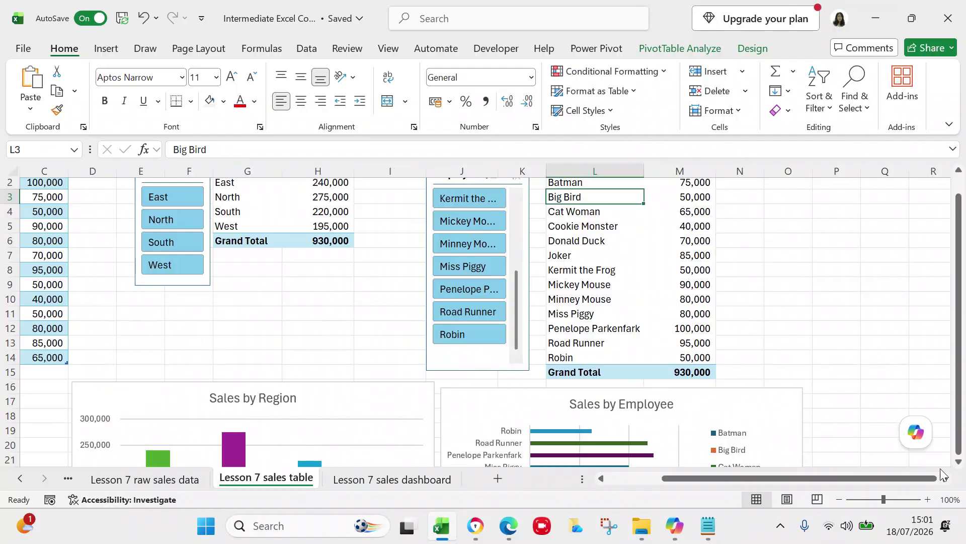
Step: Exclude Mickey Mouse in the Employee slicer beside the dashboard's Sales by Employee chart, and clear the filter
click(436, 479)
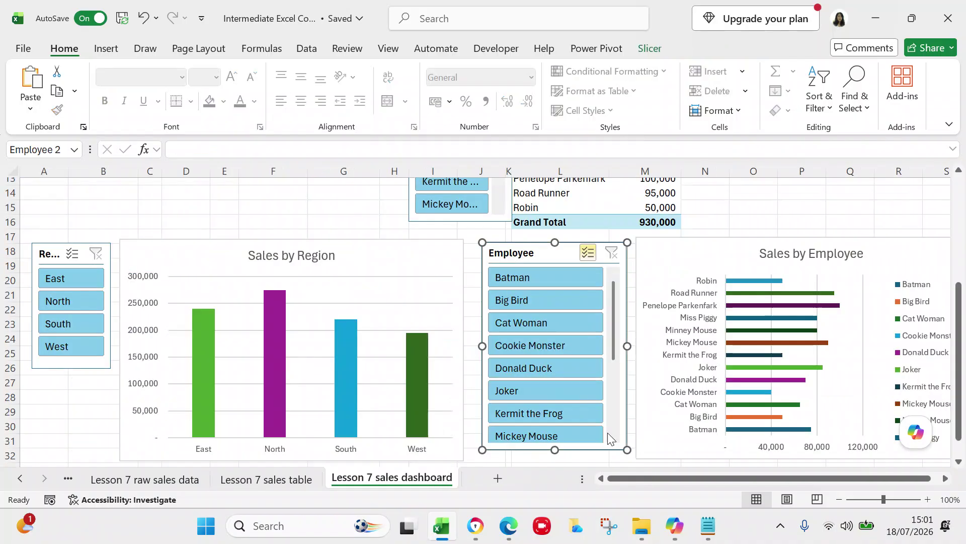
click(563, 435)
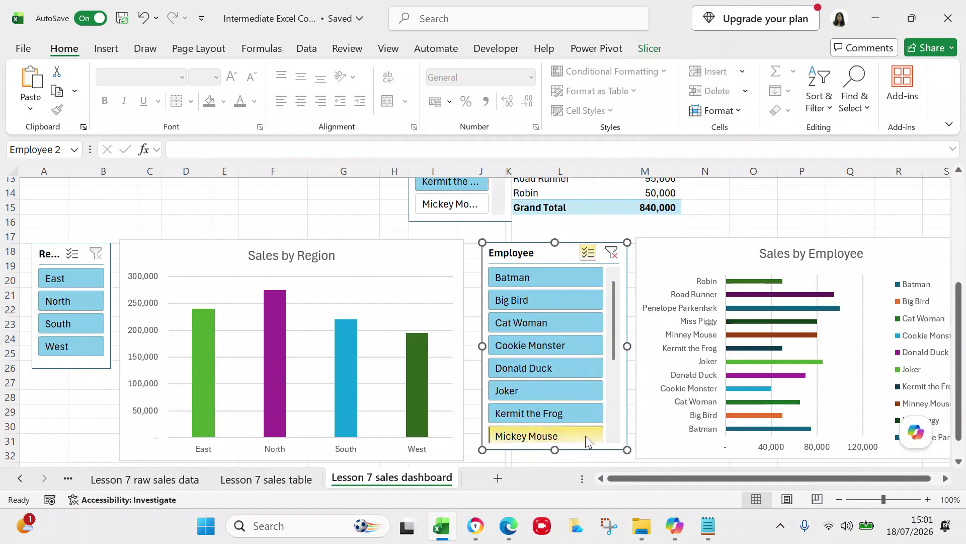
click(611, 254)
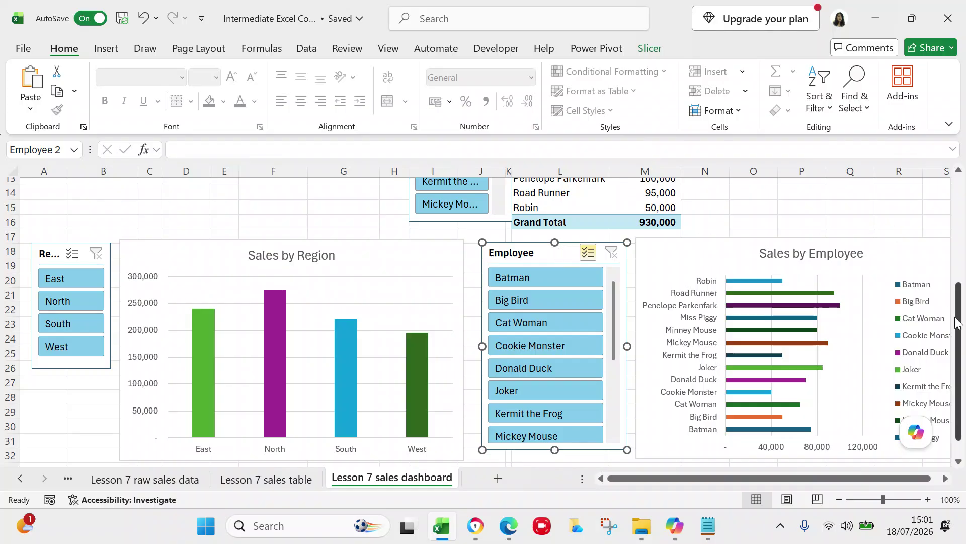
Step: Review the report connections of the Employee slicer beside the dashboard's employee PivotTable without changing them
drag(958, 322, 956, 193)
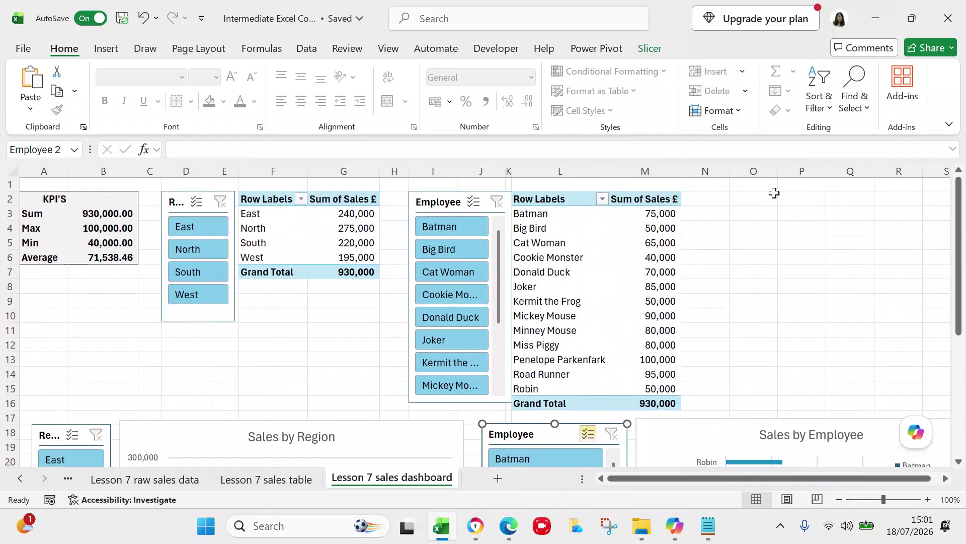
right_click(470, 252)
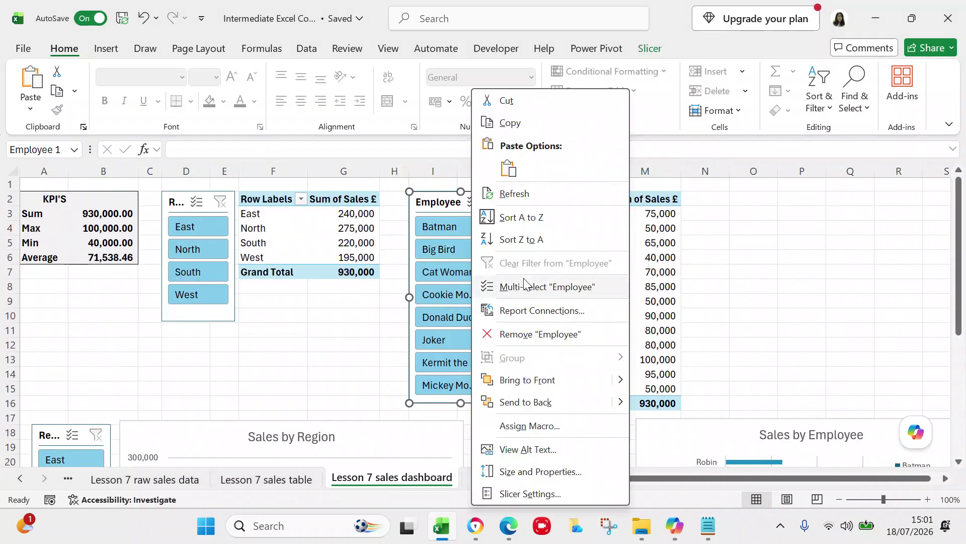
click(526, 310)
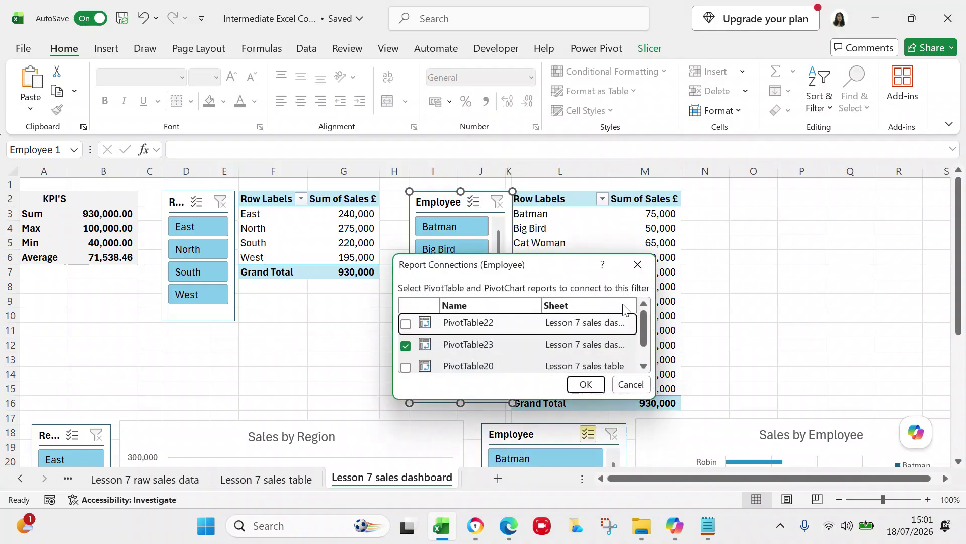
drag(643, 318, 640, 366)
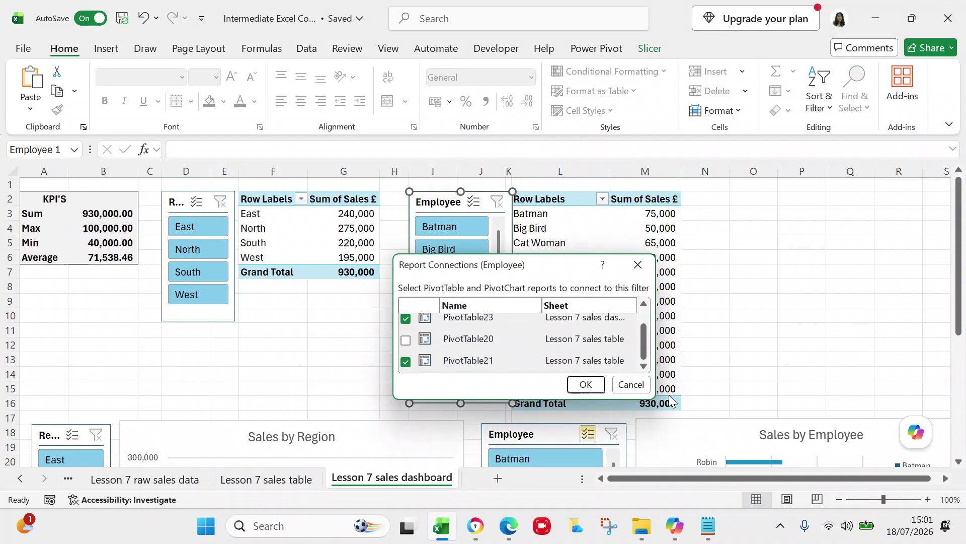
click(630, 384)
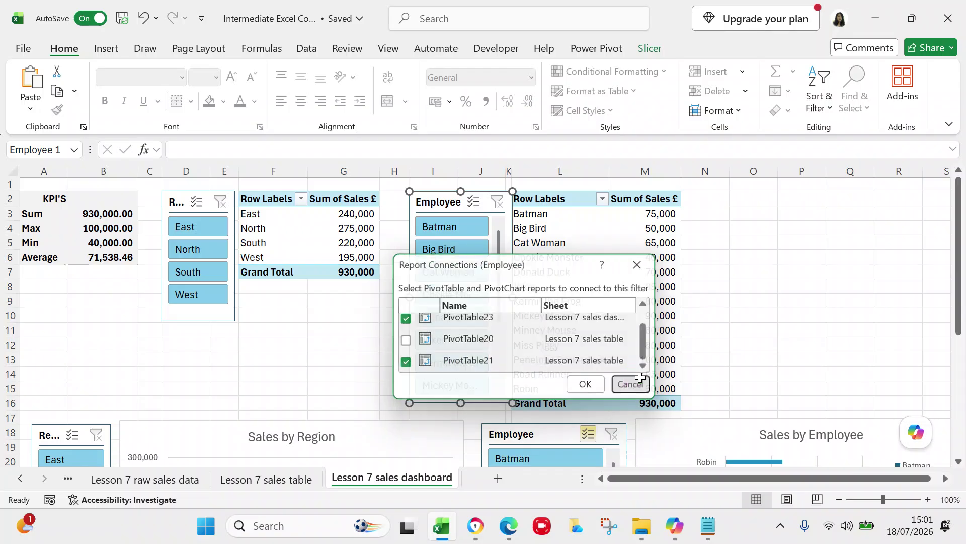
Step: Review the report connections of the Employee slicer beside the dashboard's Sales by Employee chart, leaving the selections as they are
click(959, 261)
drag(959, 262, 956, 319)
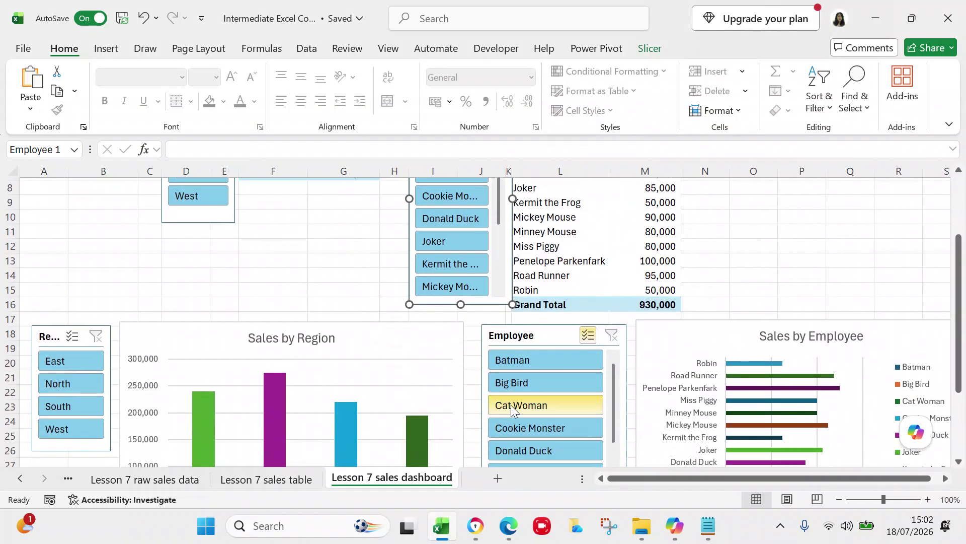
right_click(518, 392)
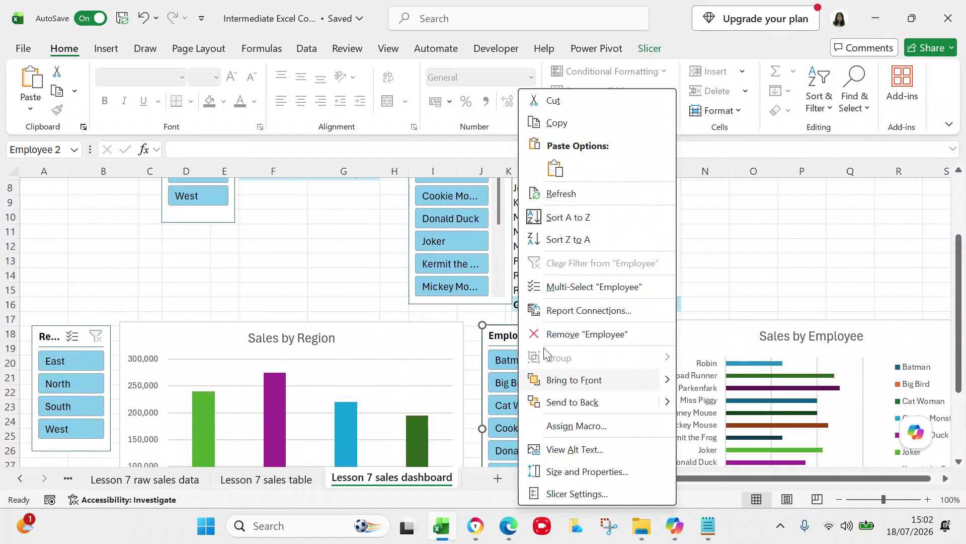
click(565, 314)
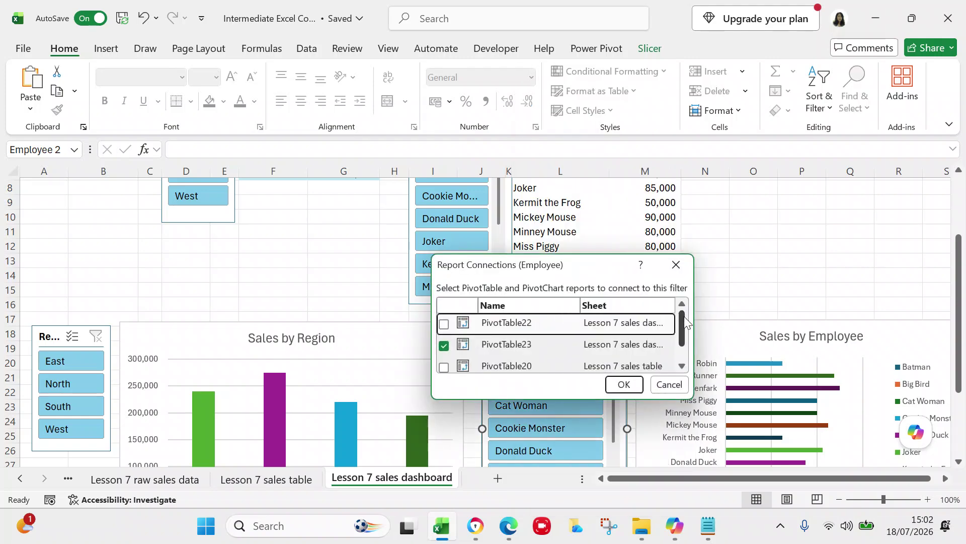
drag(684, 316, 680, 367)
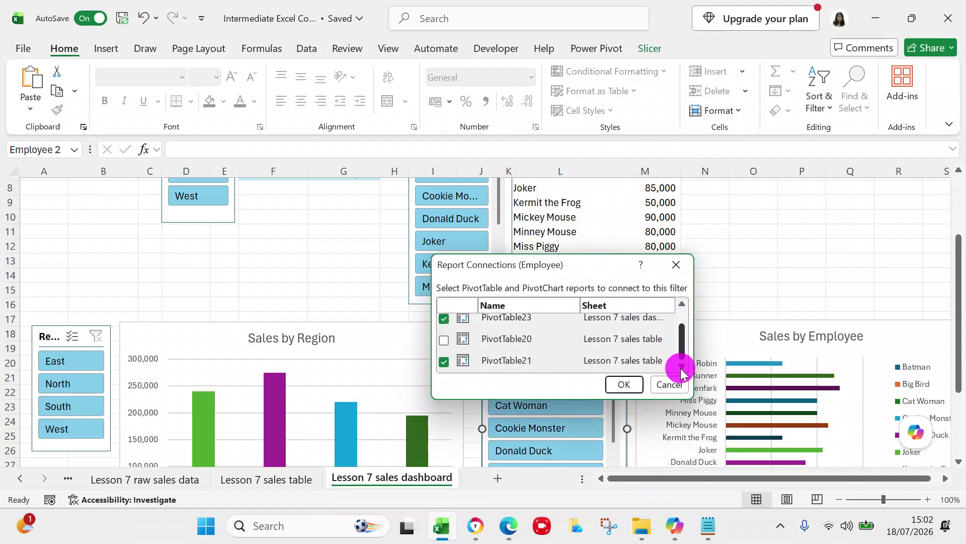
click(640, 391)
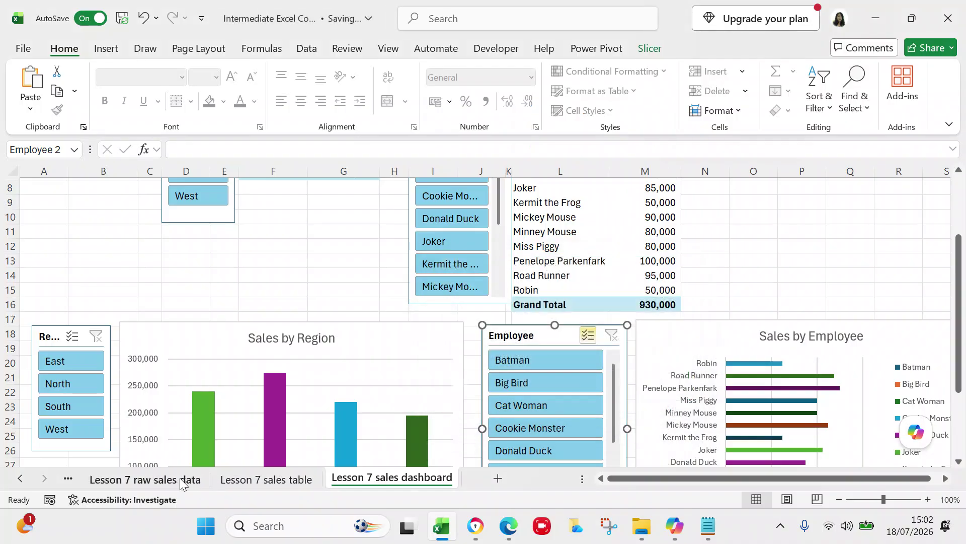
Step: Insert an Employee slicer for the Sales by Employee chart on the Lesson 7 sales table sheet
click(242, 478)
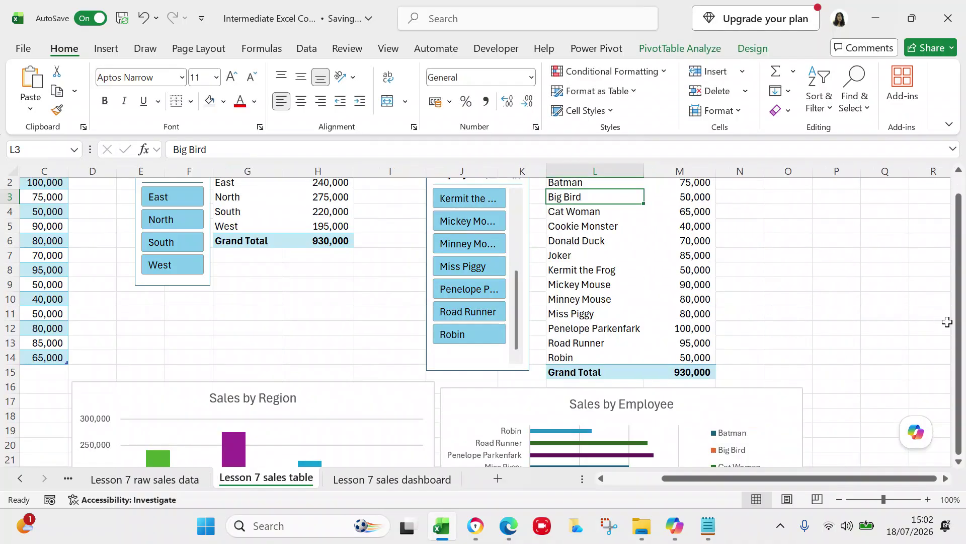
click(959, 340)
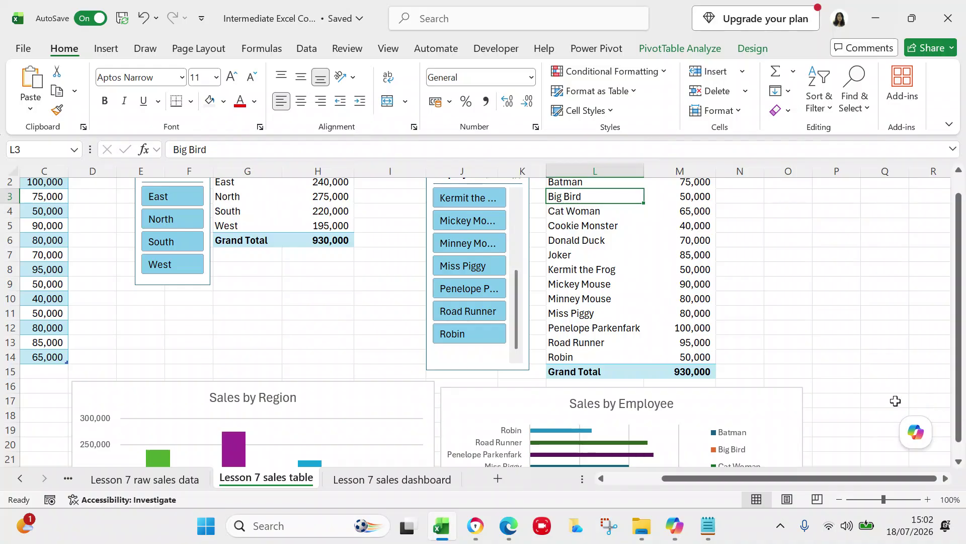
click(747, 411)
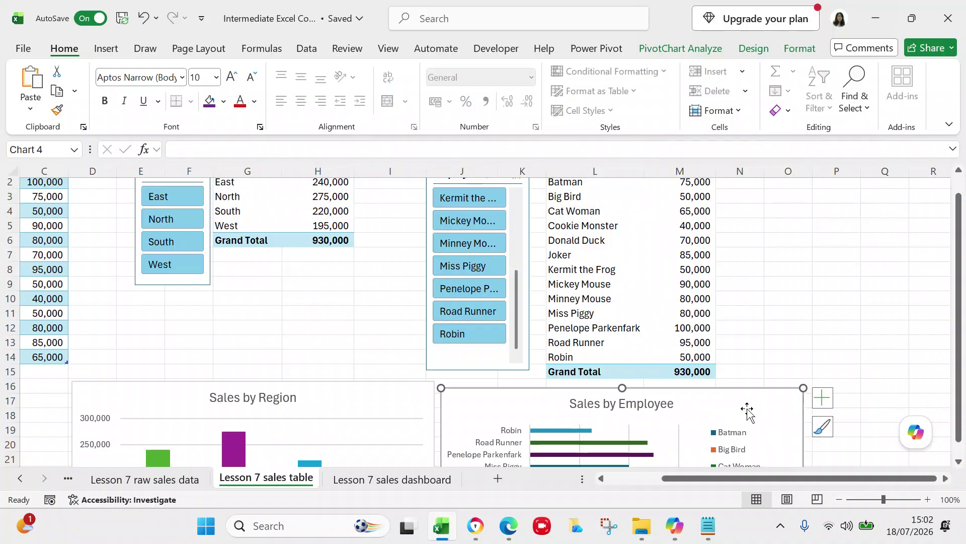
click(656, 49)
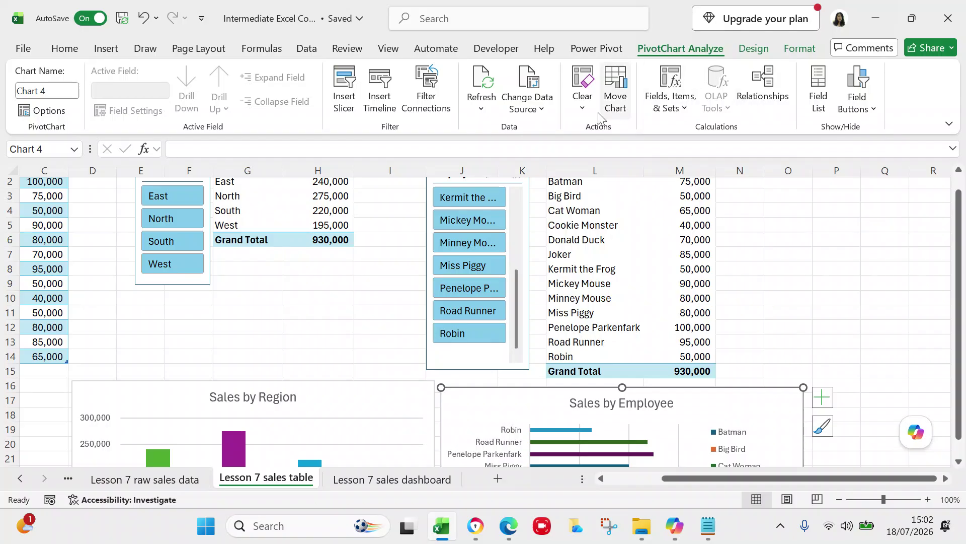
click(341, 106)
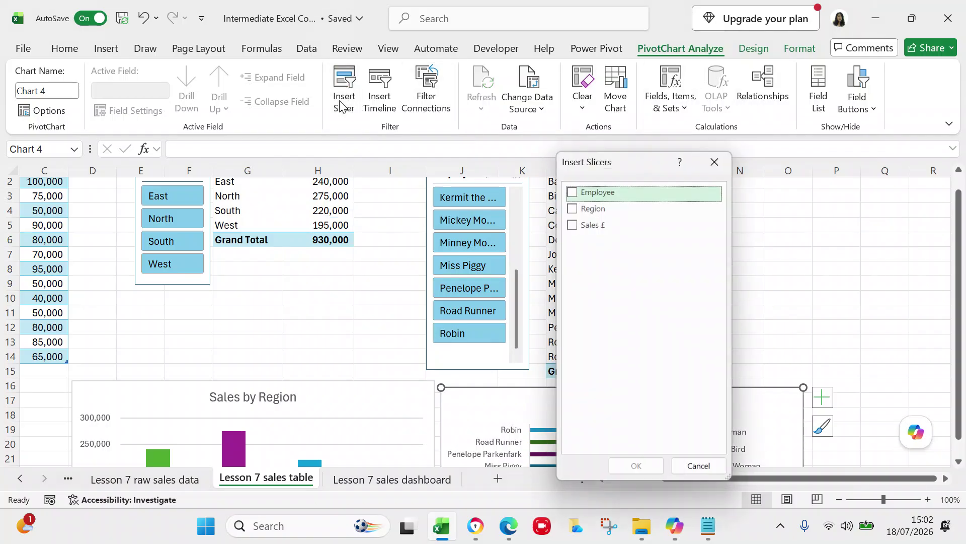
click(571, 191)
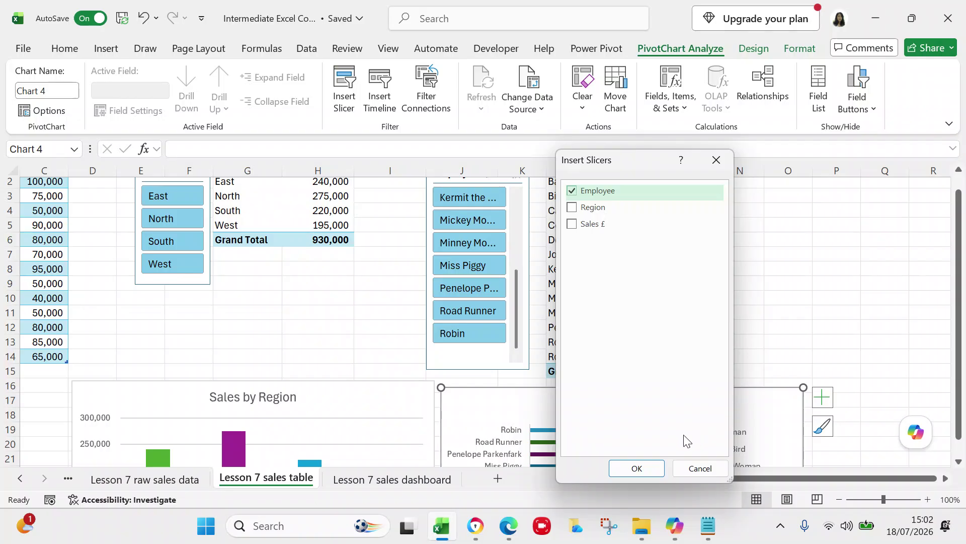
click(646, 468)
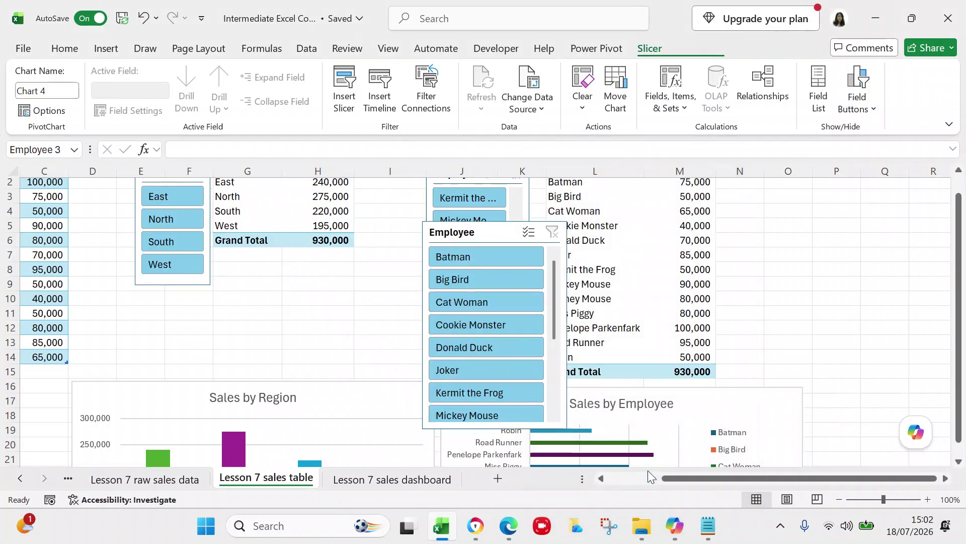
Step: Place the new Employee slicer directly right of the Sales by Employee chart and narrow it to about 3.8 cm
click(959, 462)
click(958, 462)
click(958, 463)
drag(492, 186, 800, 261)
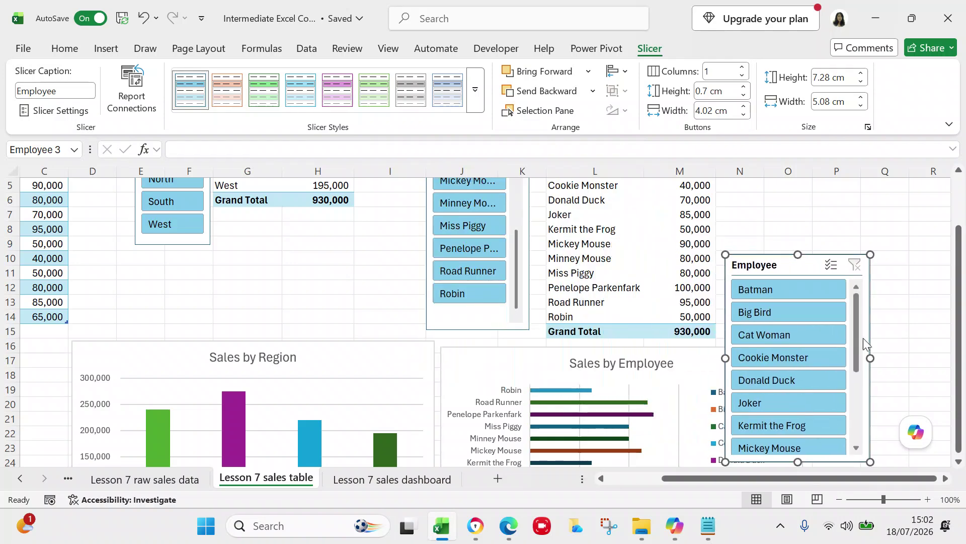
click(958, 462)
click(959, 462)
click(958, 462)
click(959, 462)
drag(804, 210, 887, 295)
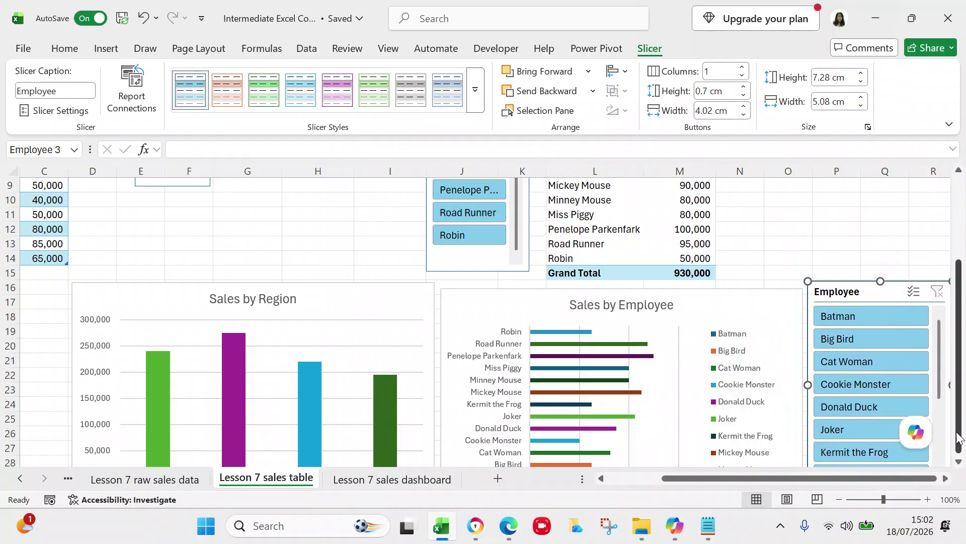
click(946, 478)
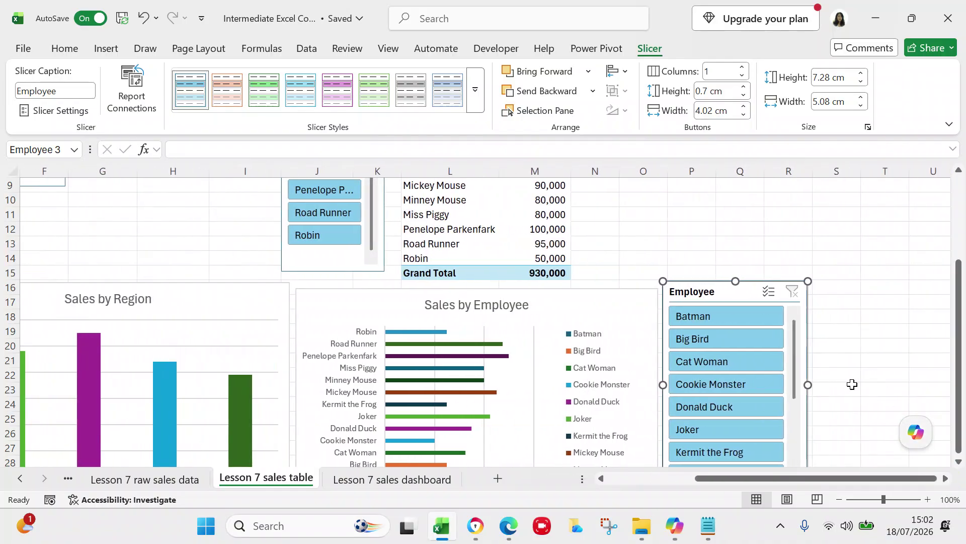
drag(811, 386, 770, 386)
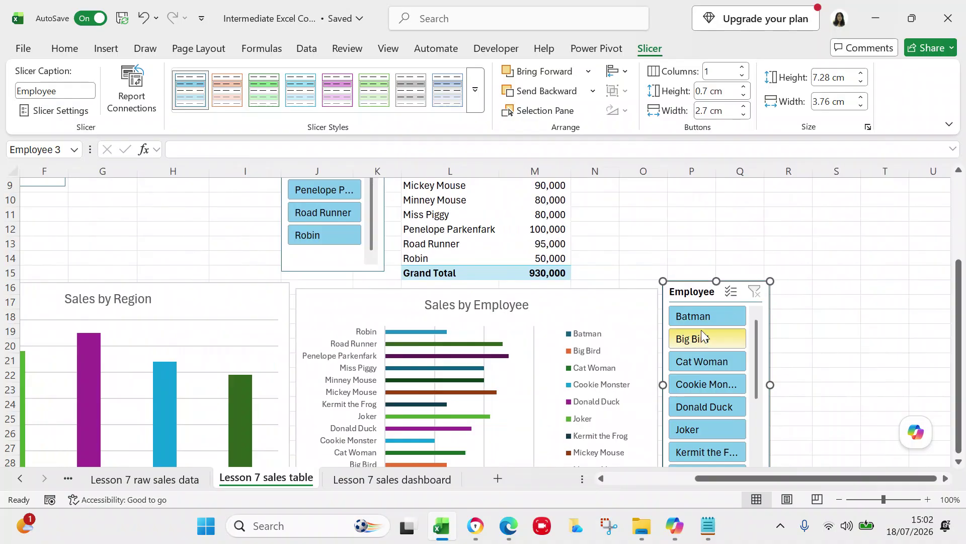
Step: Review the report connections of the new Employee slicer on the sales table sheet without changing them
right_click(714, 318)
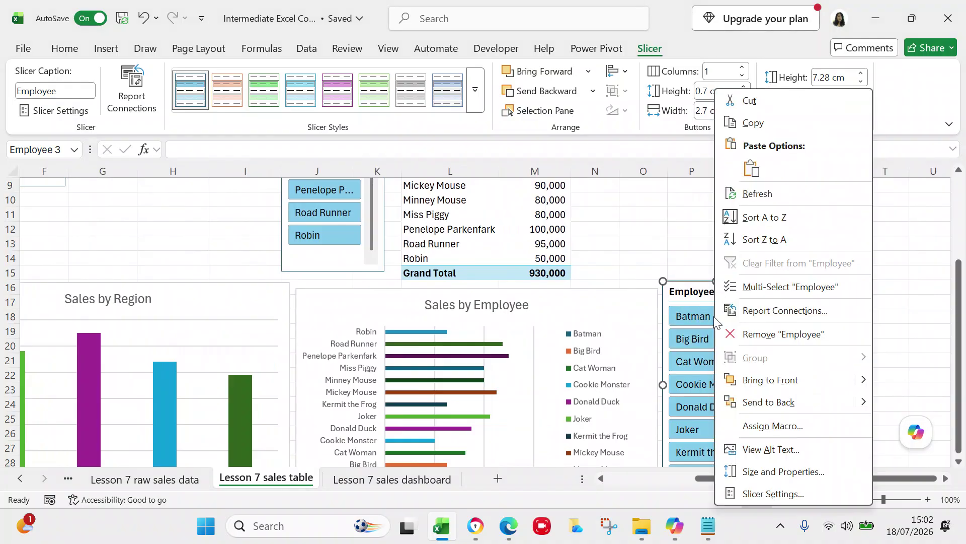
click(748, 313)
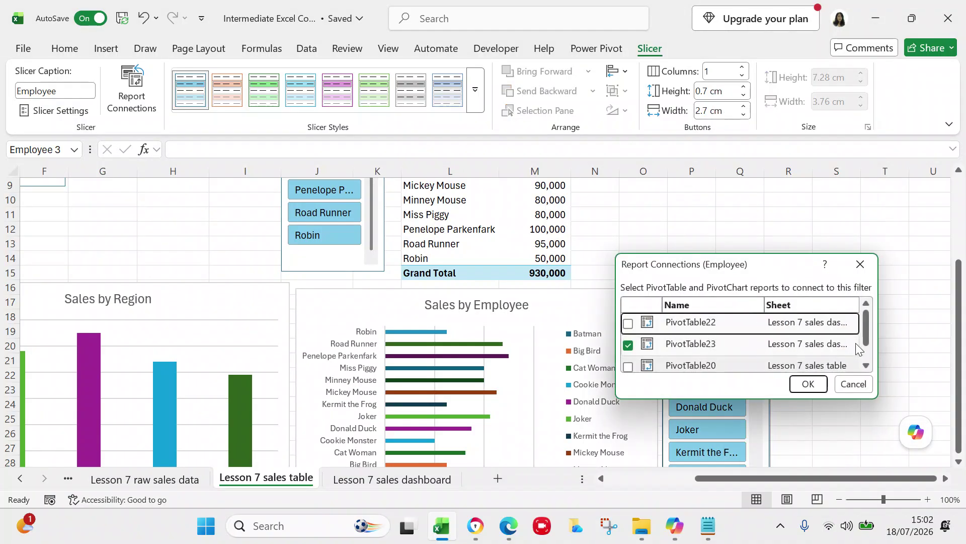
click(866, 365)
click(866, 366)
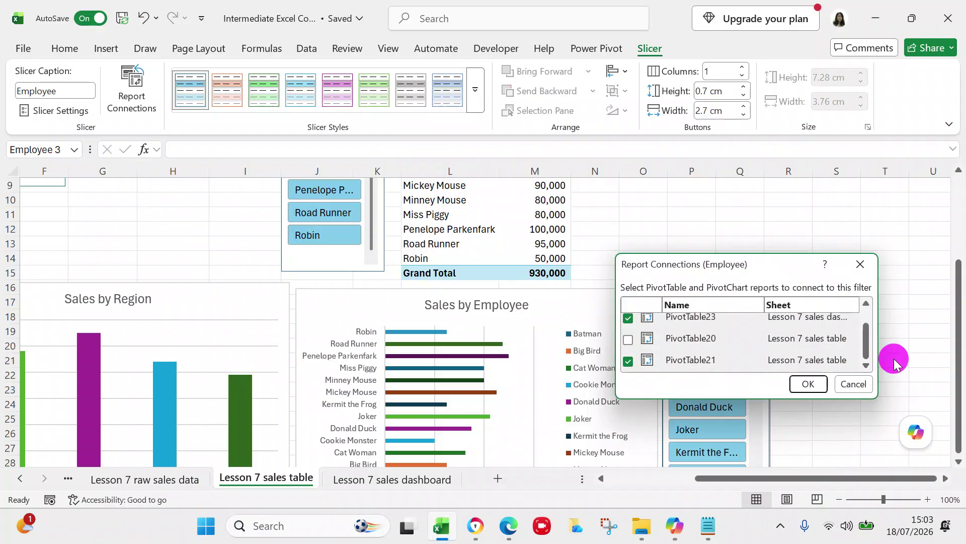
click(851, 384)
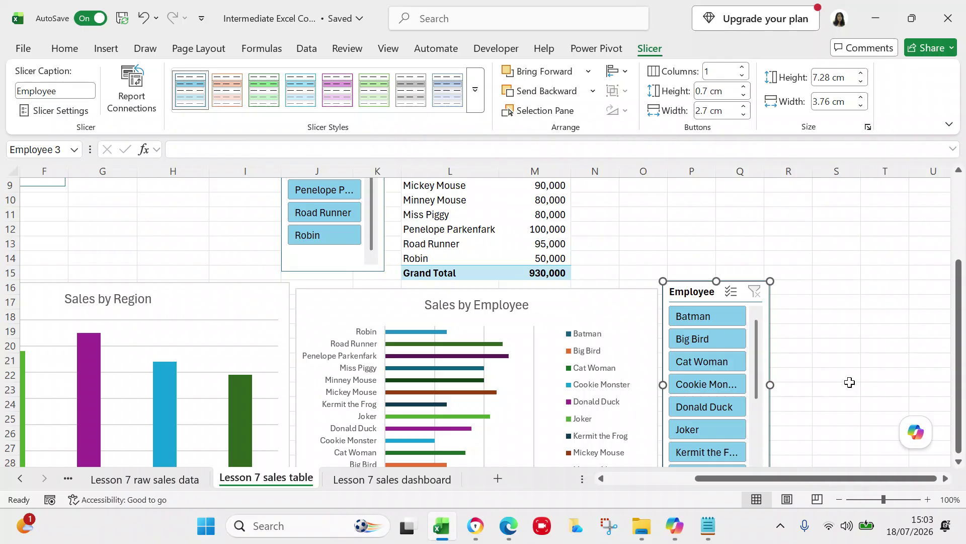
Step: Filter the new Employee slicer to Cookie Monster and check the response on the Lesson 7 sales dashboard
click(730, 387)
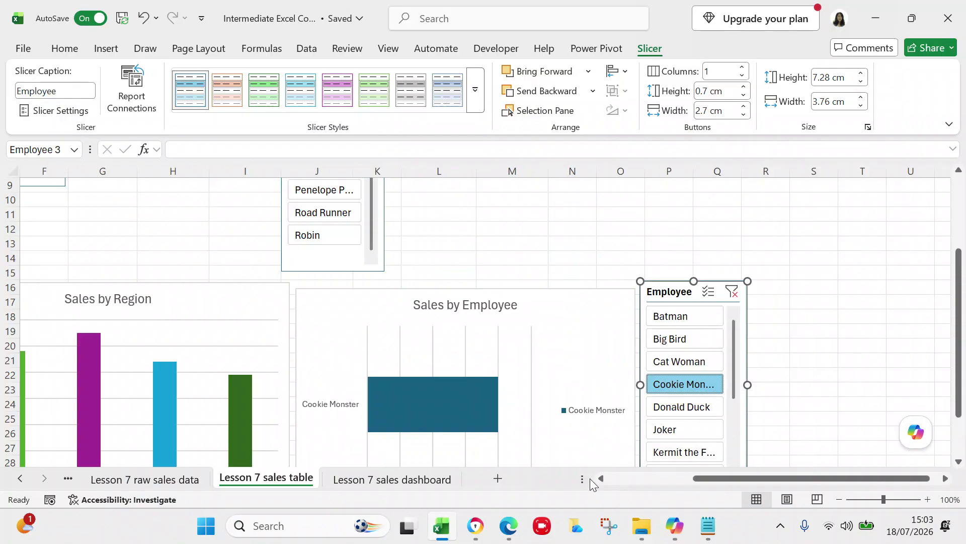
click(440, 480)
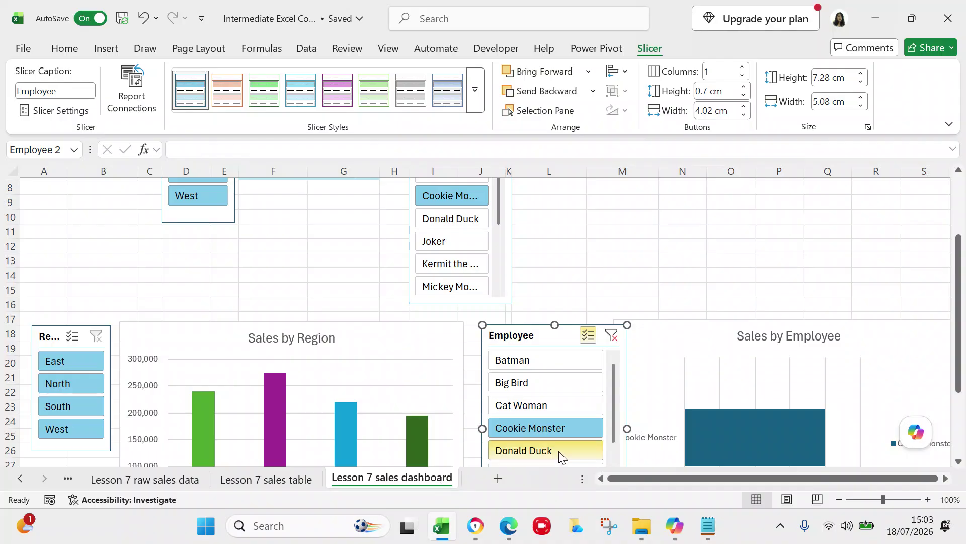
Step: Cut the Employee slicer beside the dashboard's Sales by Employee chart
click(587, 335)
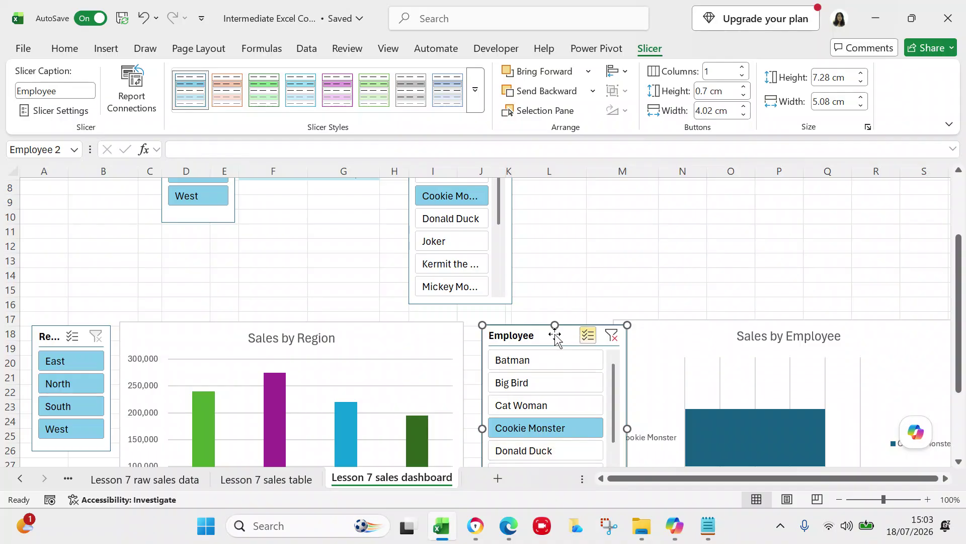
right_click(556, 340)
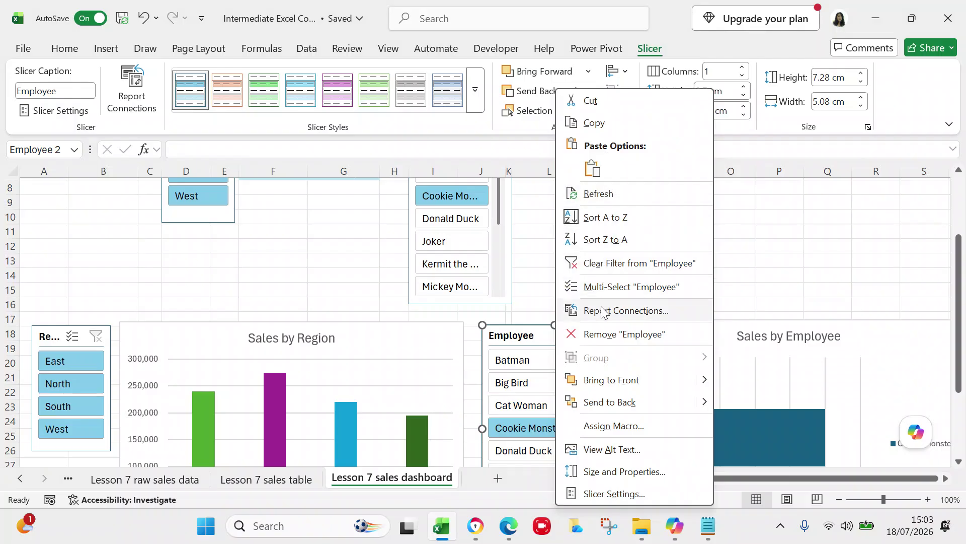
click(590, 100)
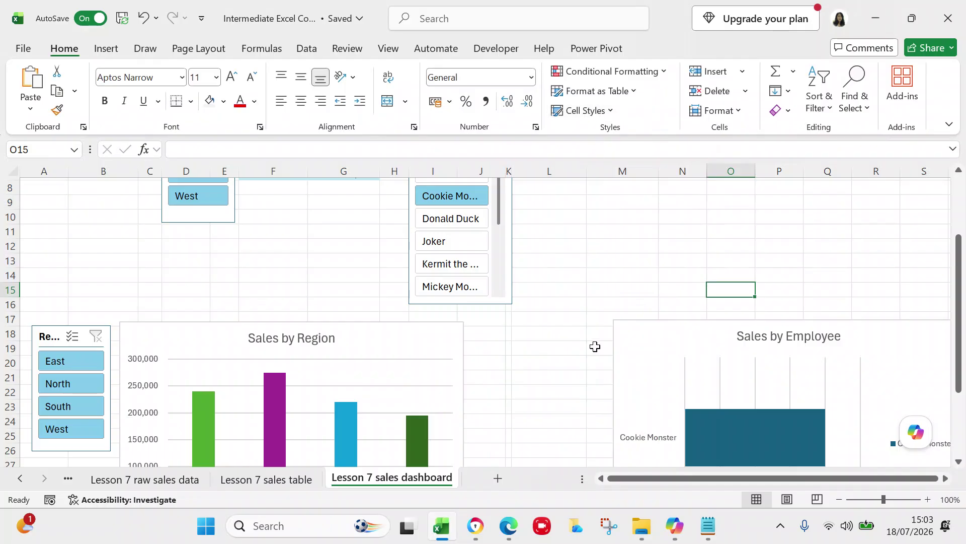
Step: Copy the new Employee slicer from the Lesson 7 sales table sheet and paste it at cell L18 of the dashboard
click(278, 481)
key(ctrl+v)
click(695, 296)
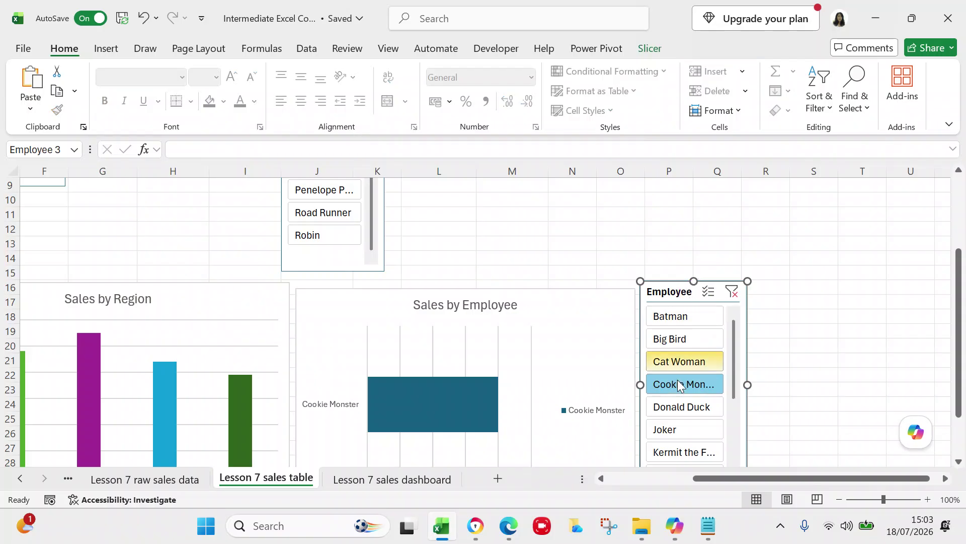
click(425, 478)
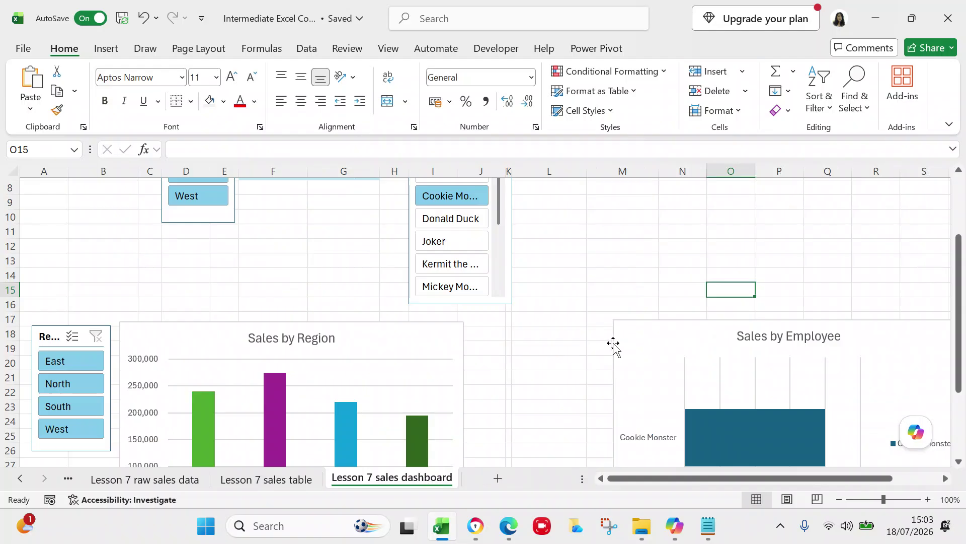
click(528, 335)
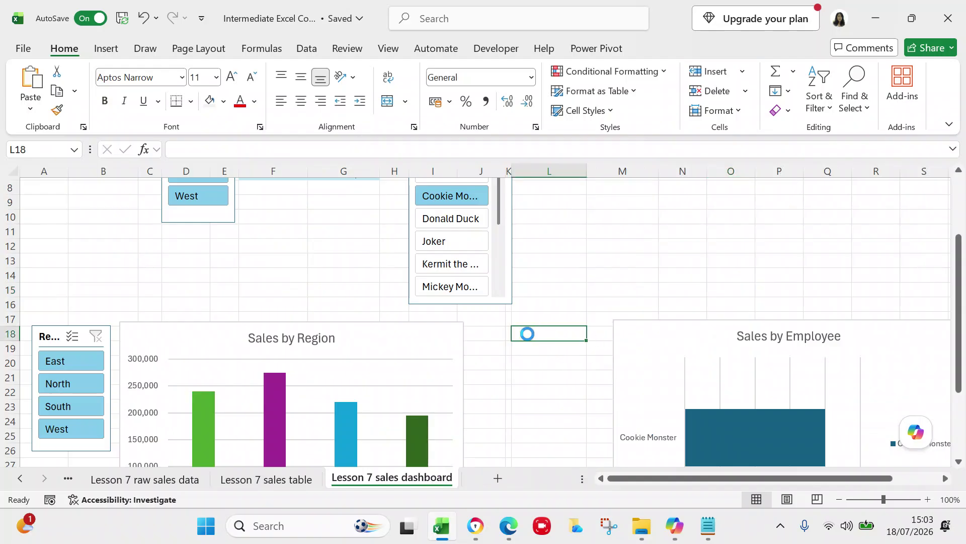
key(ctrl+v)
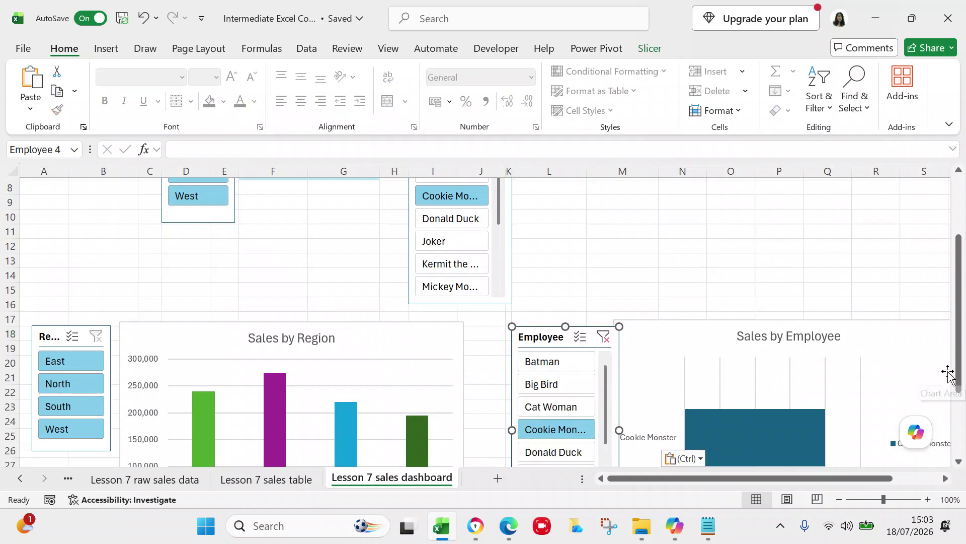
Step: Test the pasted Employee slicer with Cat Woman and Donald Duck, check the dashboard's PivotTable and chart, and clear the filter
drag(958, 378, 958, 425)
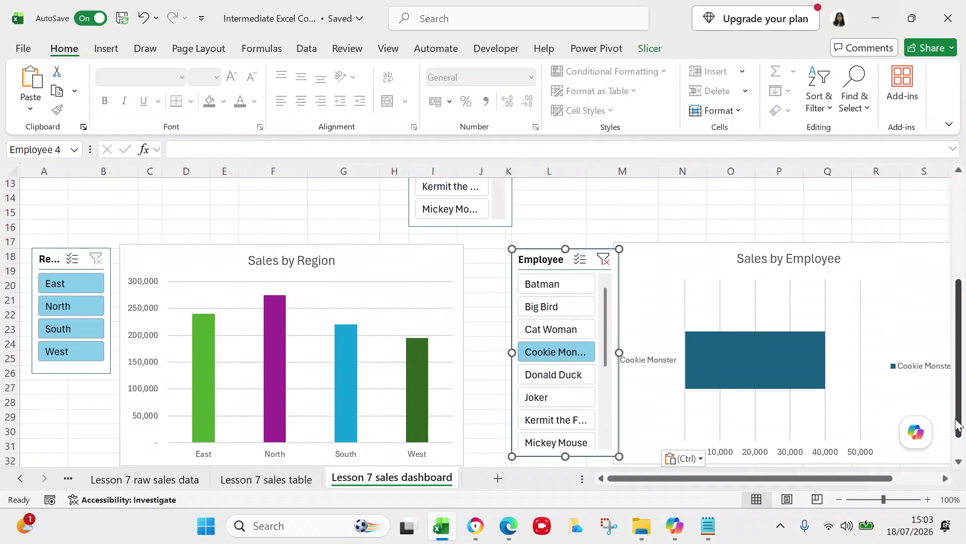
click(547, 333)
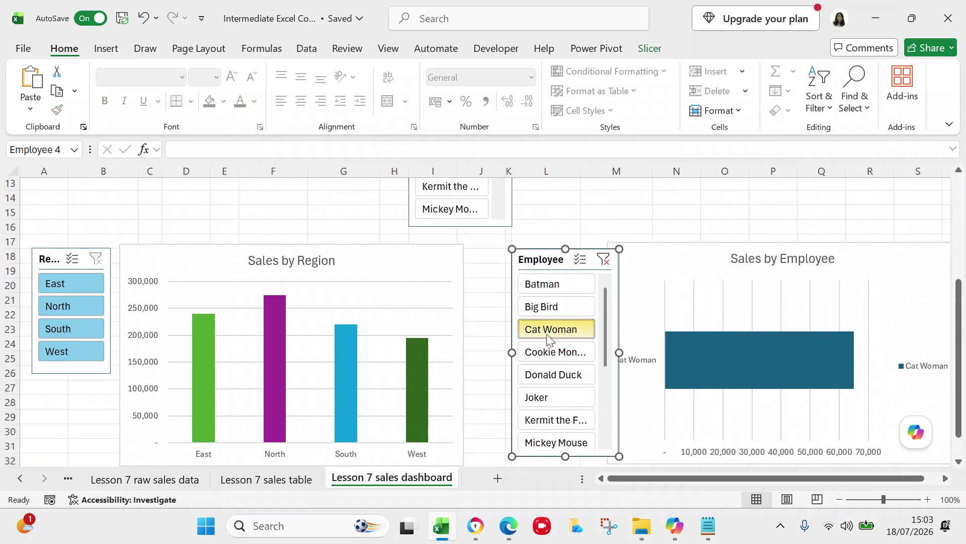
click(540, 368)
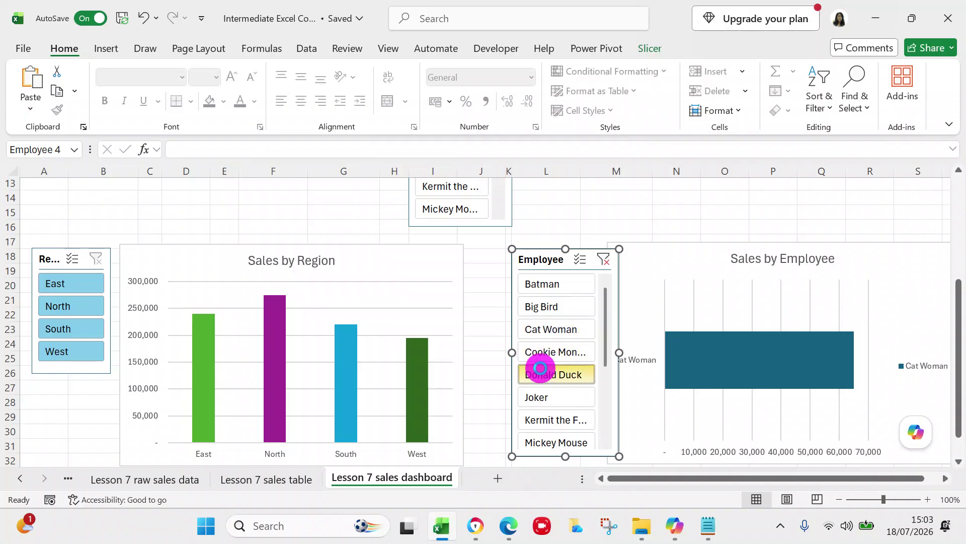
drag(958, 363, 958, 249)
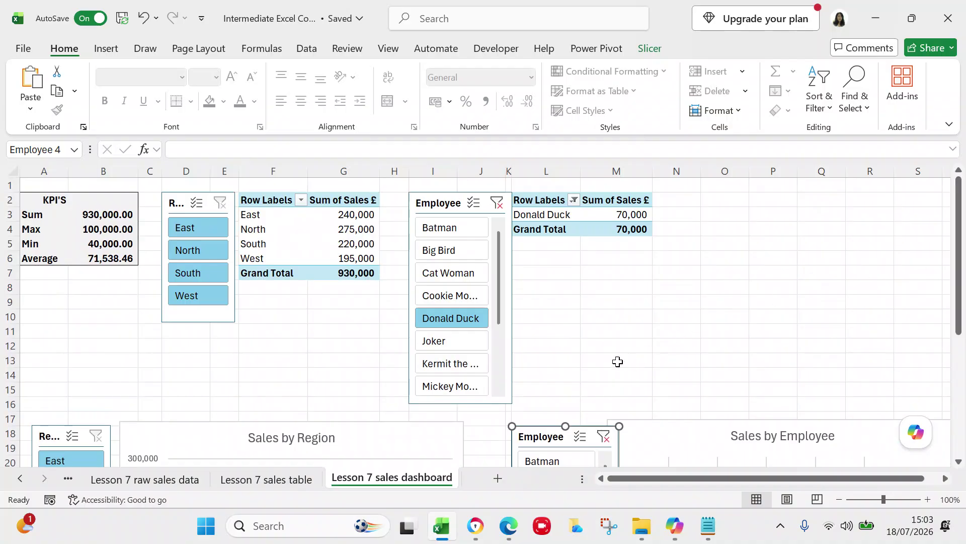
click(498, 204)
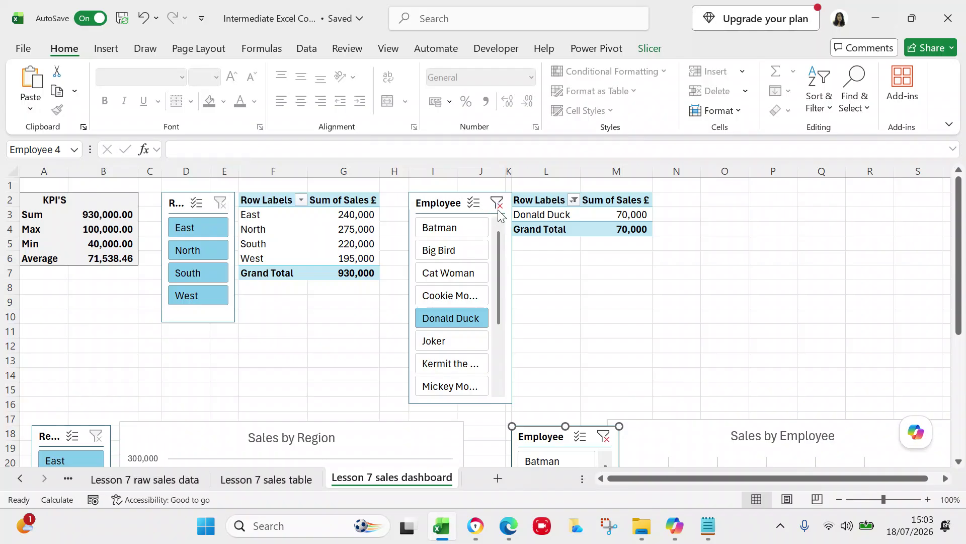
click(844, 314)
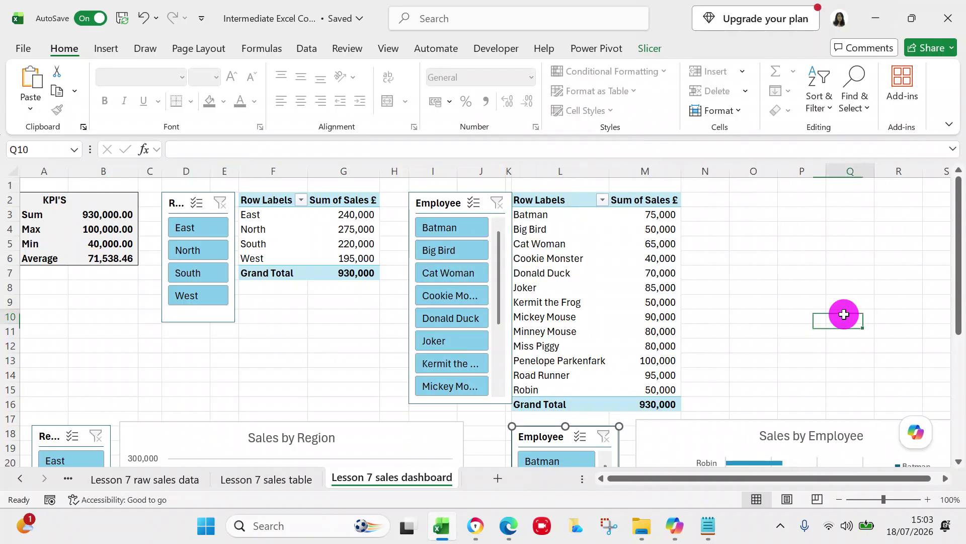
drag(960, 316, 964, 464)
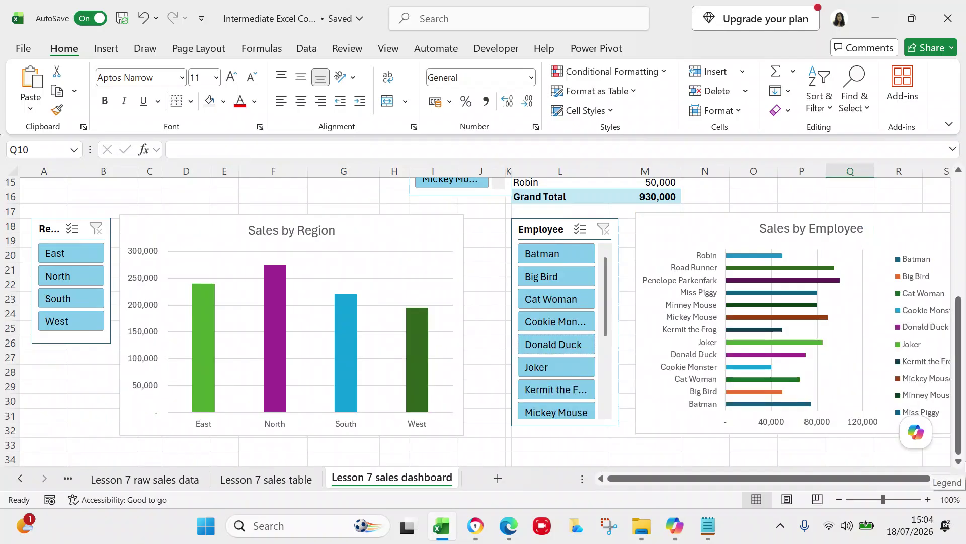
Step: Check the Employee slicers on the sales table sheet, and test the dashboard chart's Employee slicer with Joker before clearing its filter
click(296, 484)
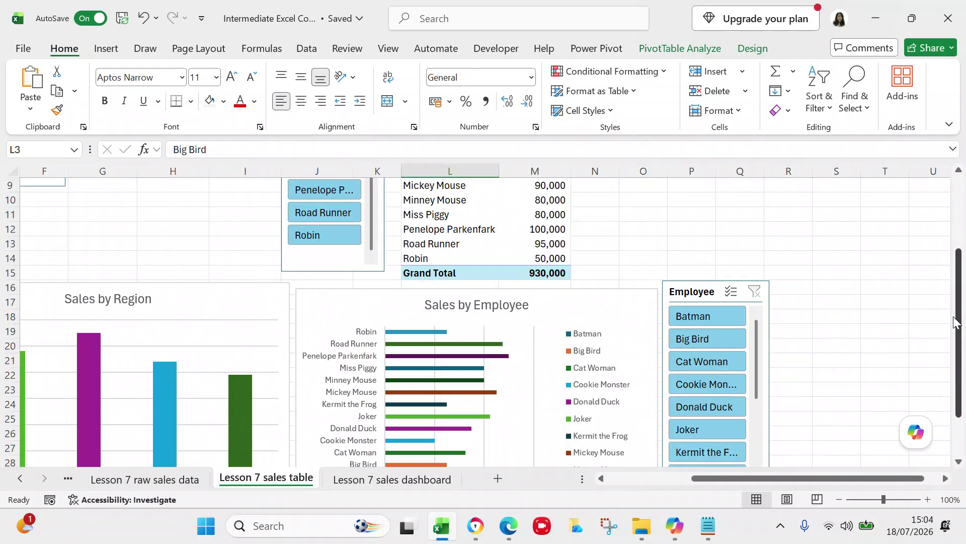
drag(956, 322, 955, 191)
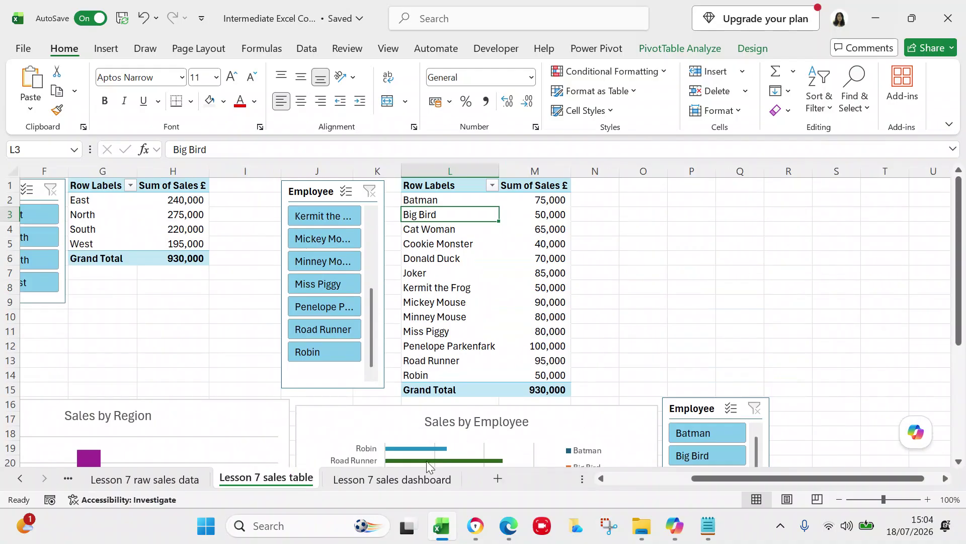
click(411, 478)
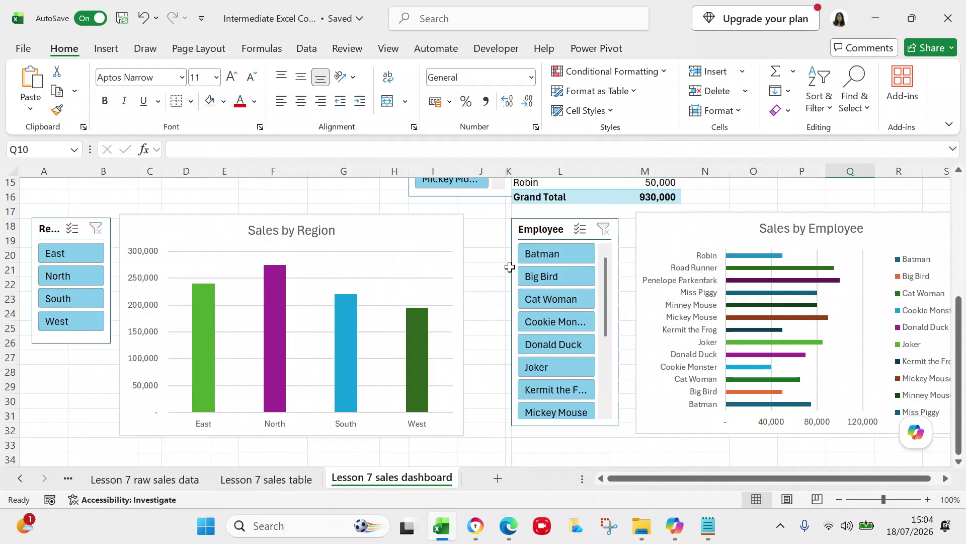
click(543, 370)
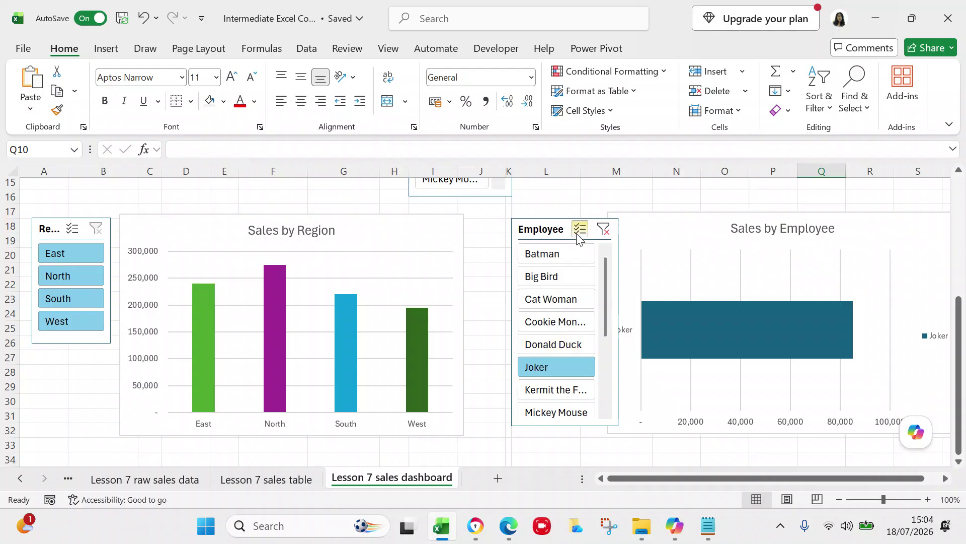
click(603, 231)
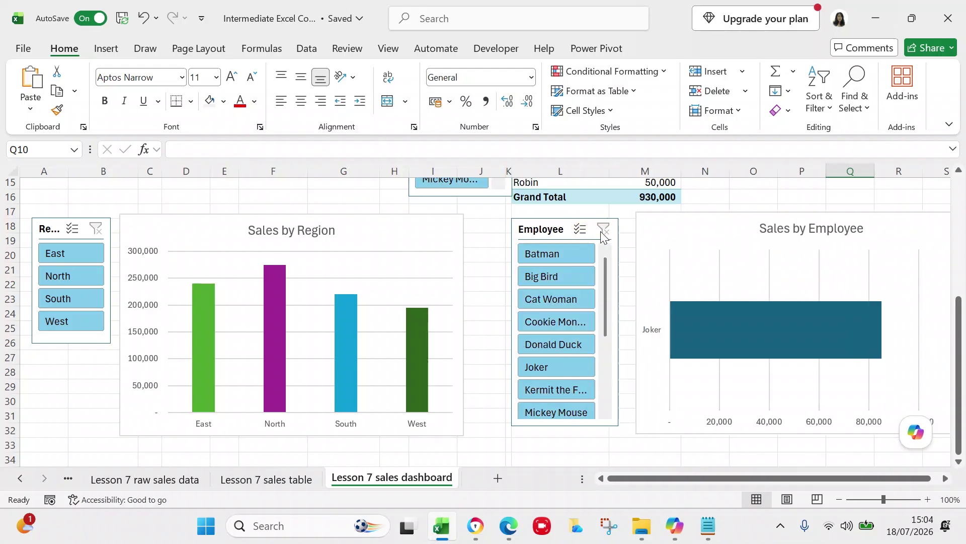
Step: Move the Sales by Region chart slightly down on the Lesson 7 sales table sheet
click(275, 477)
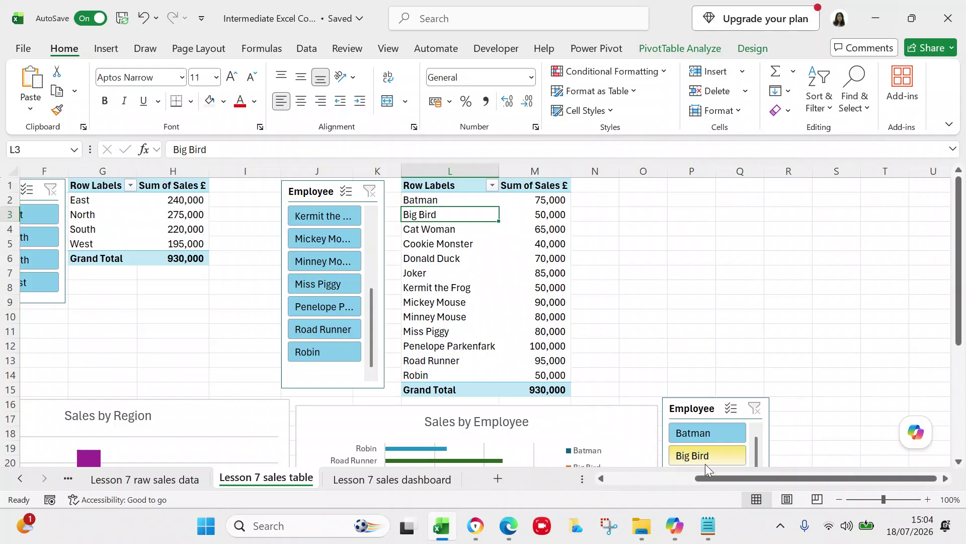
drag(705, 478, 617, 478)
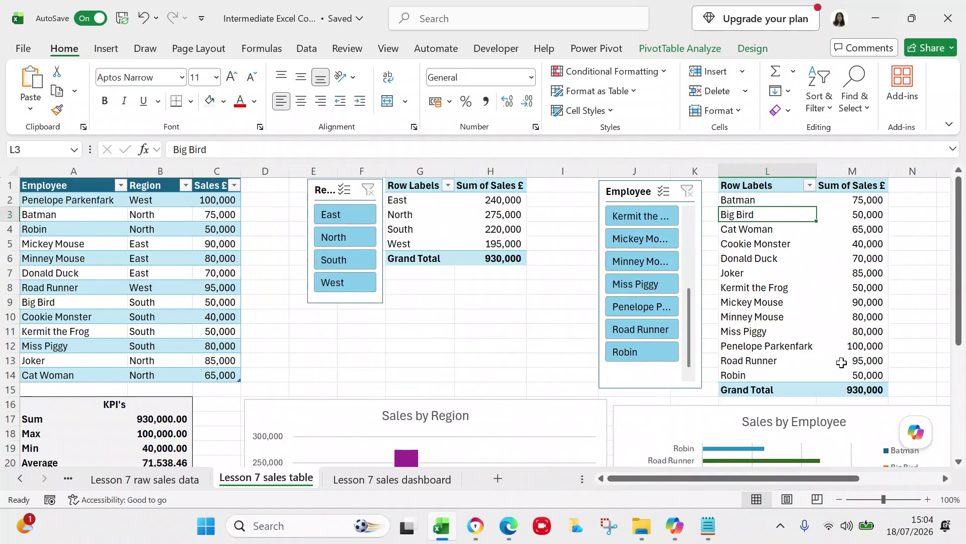
drag(960, 302, 960, 302)
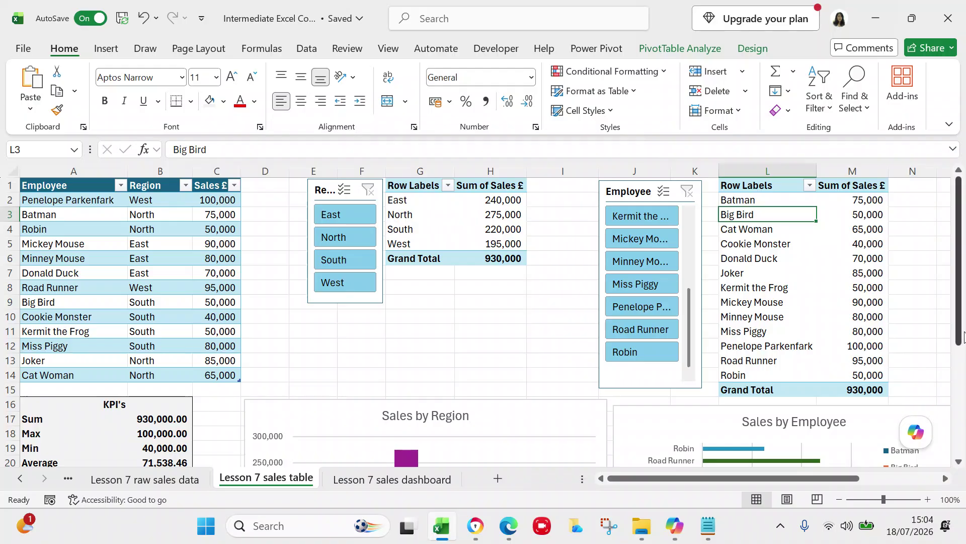
drag(960, 336, 932, 425)
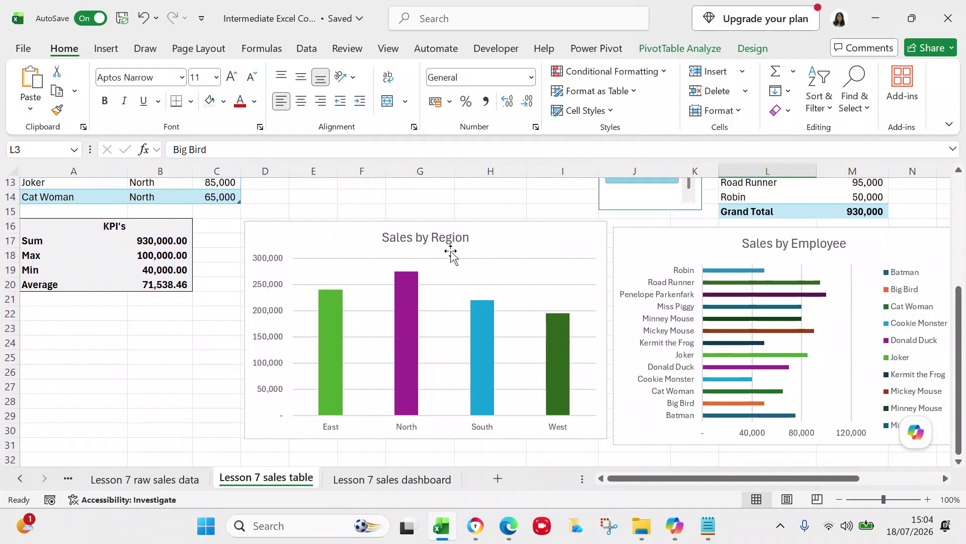
drag(494, 244, 492, 252)
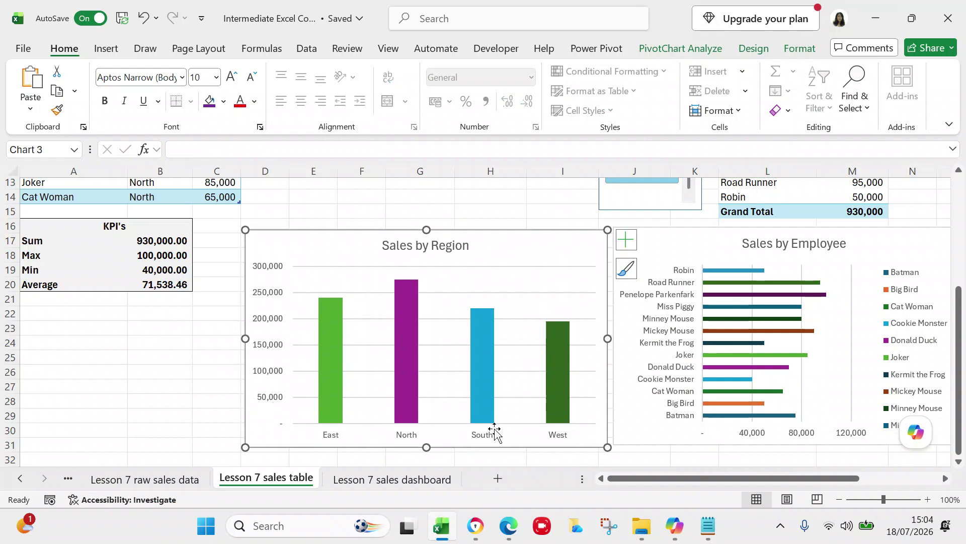
Step: Insert a Region slicer for the Sales by Region chart on the Lesson 7 sales table sheet
click(522, 261)
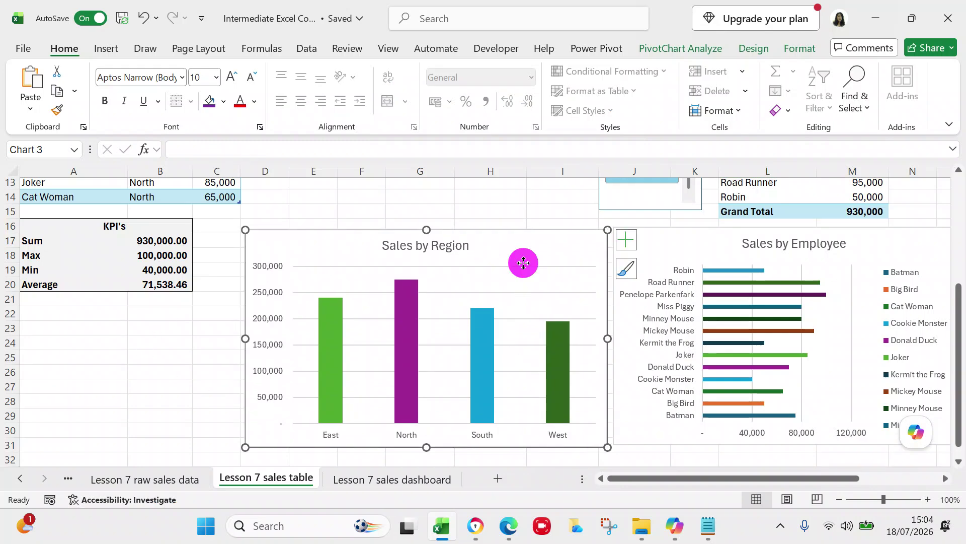
click(524, 262)
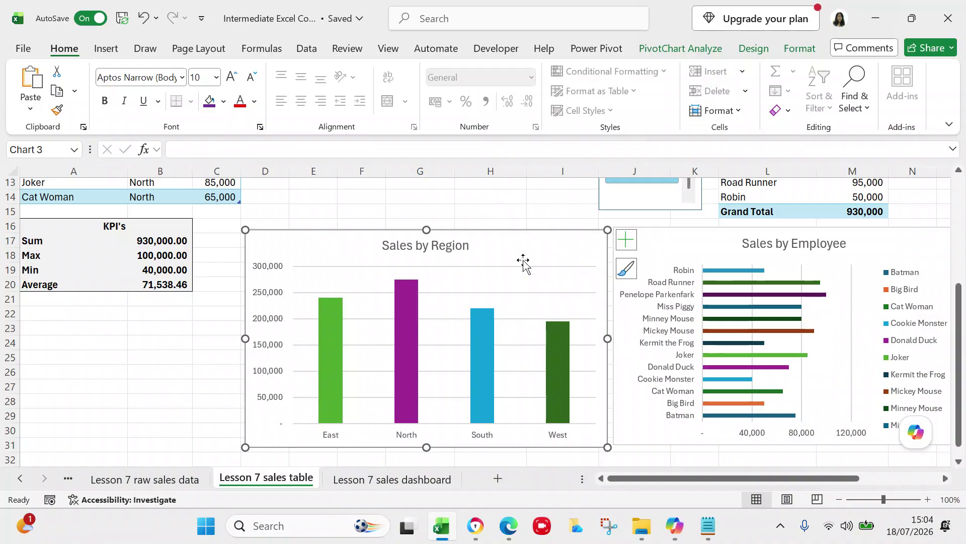
click(644, 49)
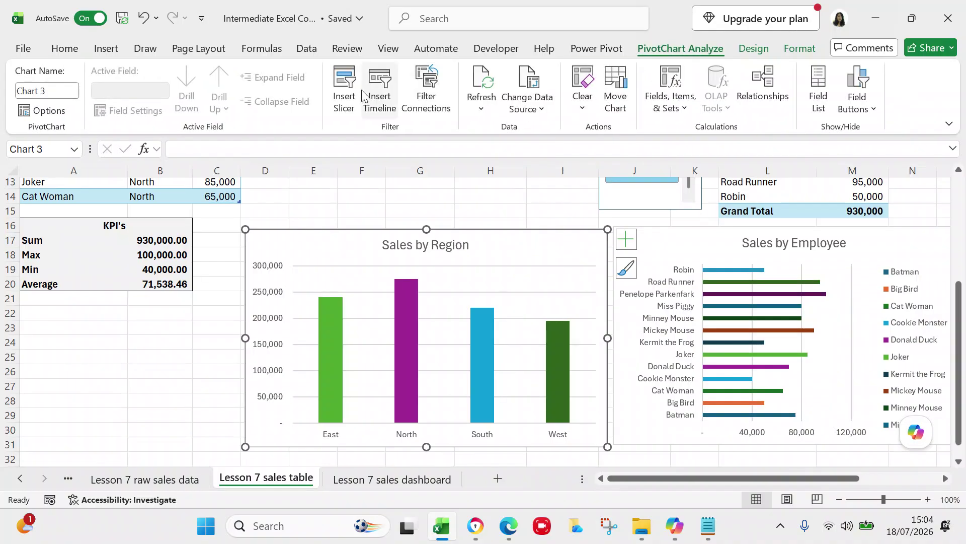
click(347, 86)
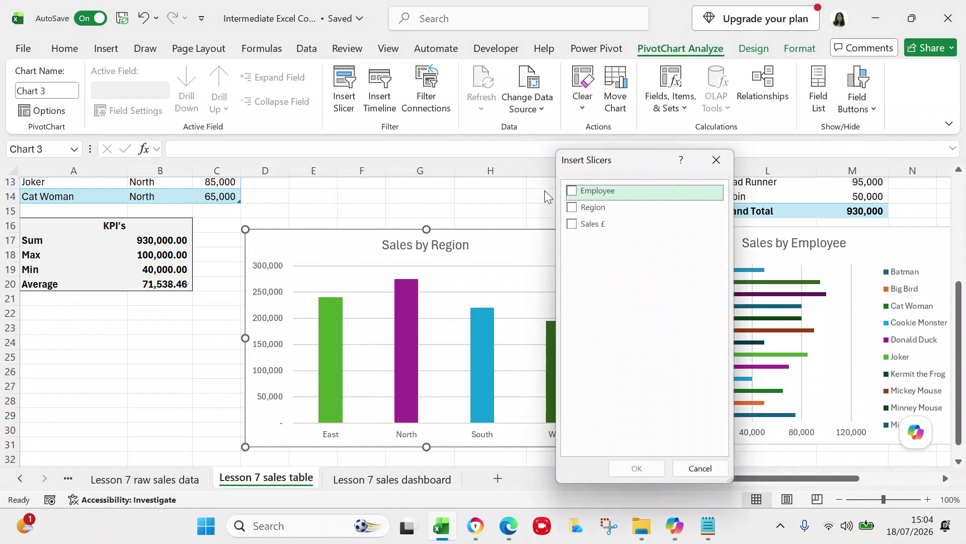
click(572, 210)
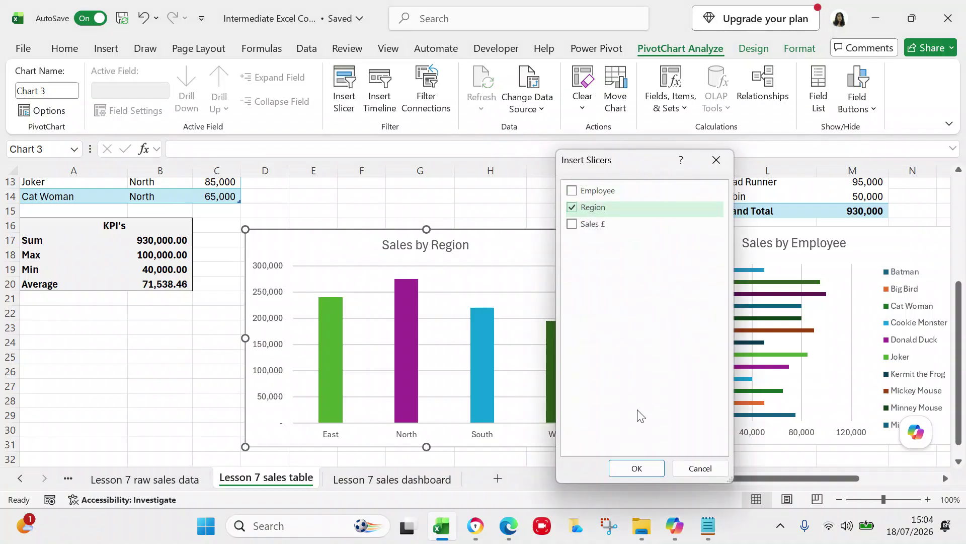
click(636, 469)
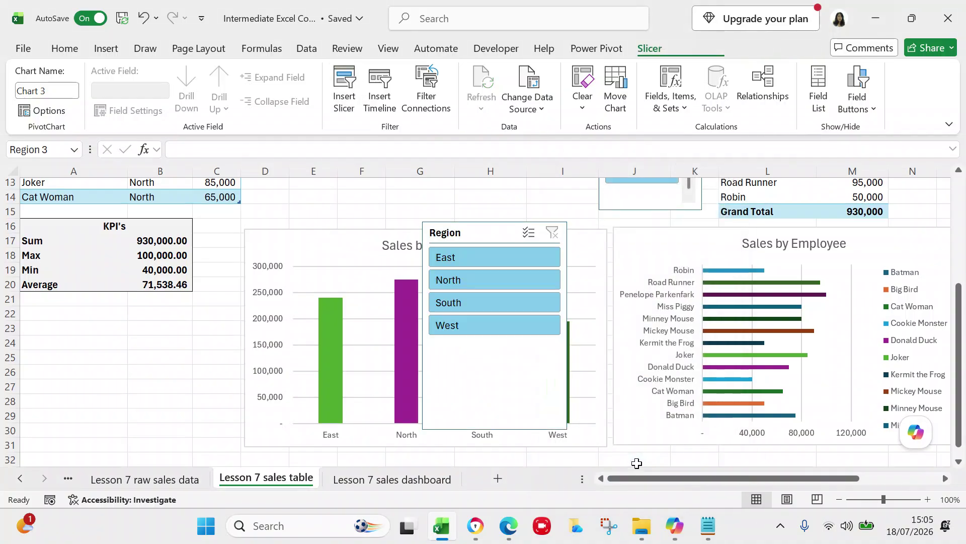
Step: Place the new Region slicer below the KPI's, beside the Sales by Region chart, and shrink it to about 2.13 cm wide and 4.67 cm high
drag(461, 232, 134, 322)
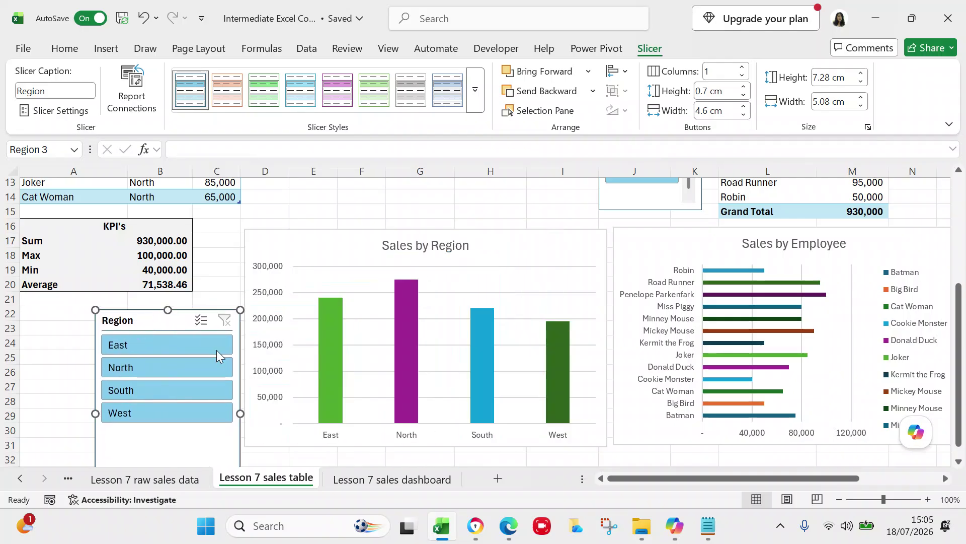
click(958, 462)
scroll(958, 462, down, 2)
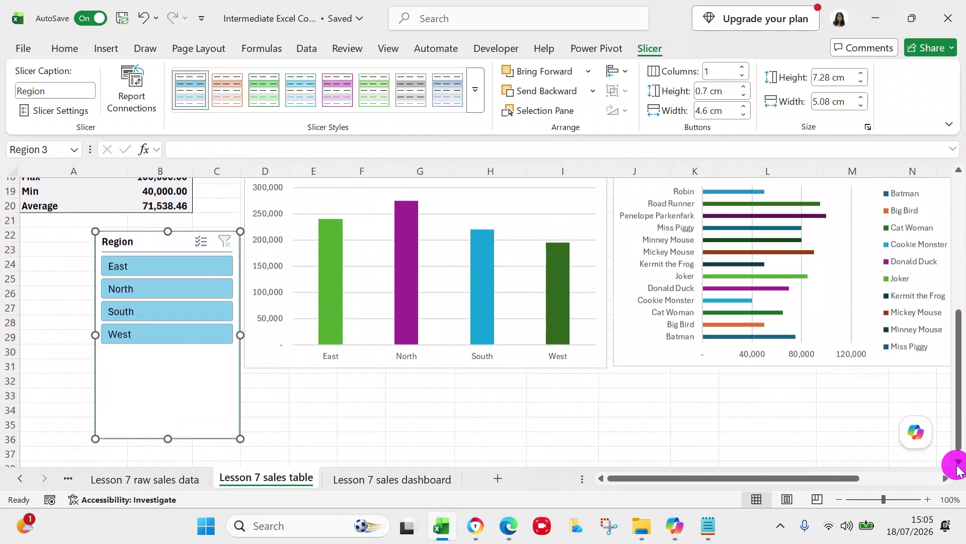
drag(240, 315, 157, 313)
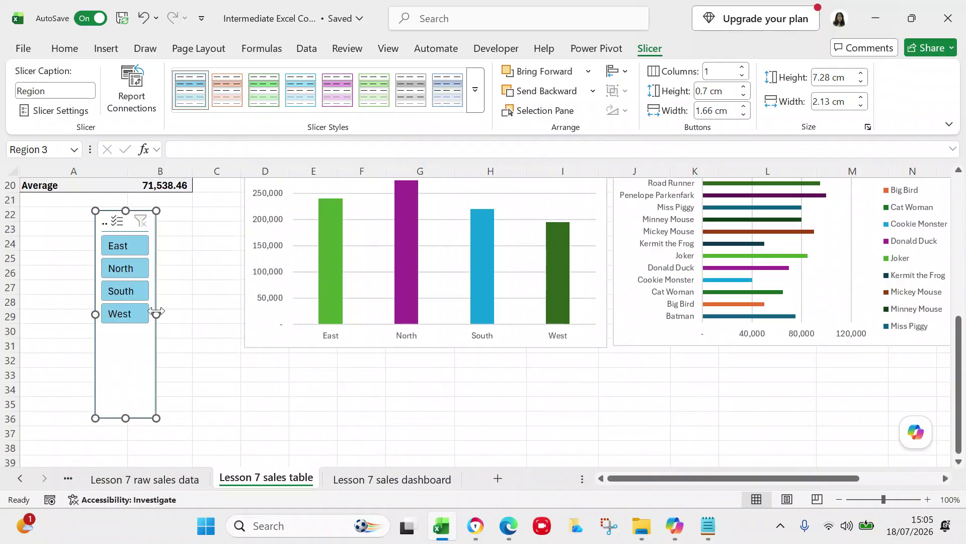
drag(131, 418, 129, 326)
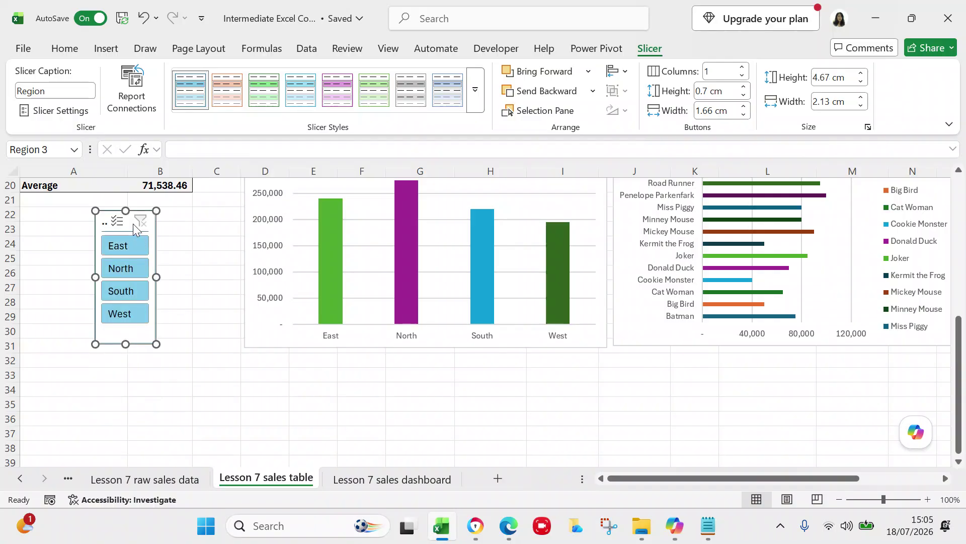
drag(133, 223, 210, 214)
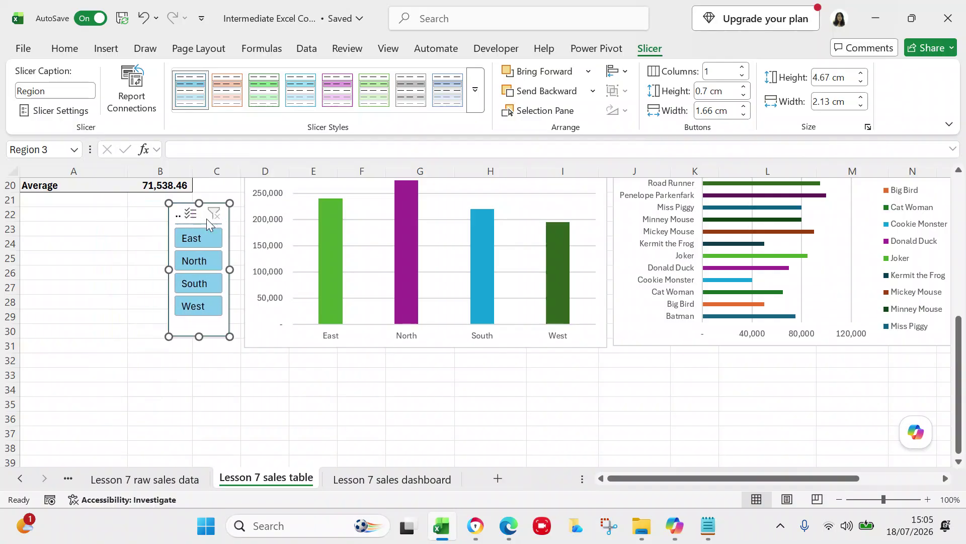
Step: Check which PivotTables the new Region slicer is connected to and leave its report connections as they are
right_click(204, 291)
click(265, 309)
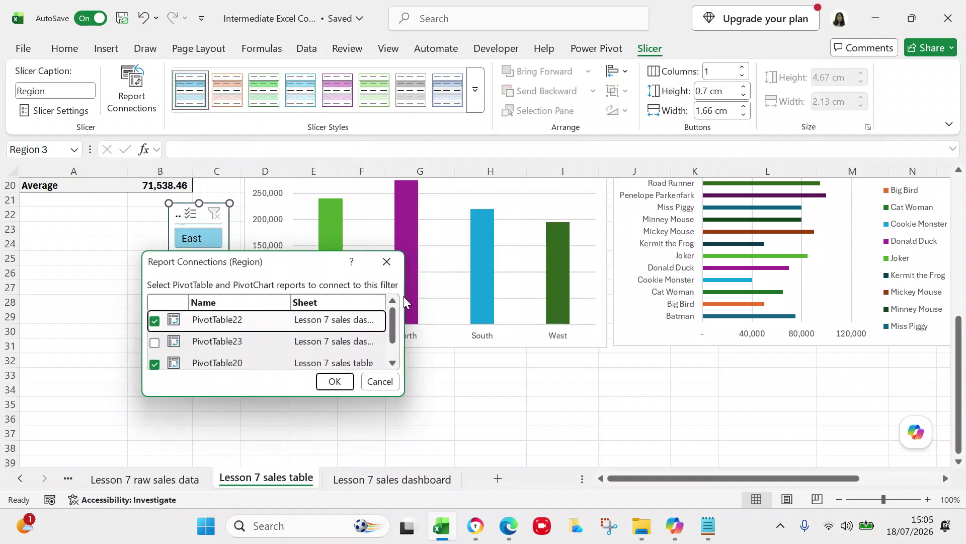
drag(392, 326, 392, 359)
click(381, 381)
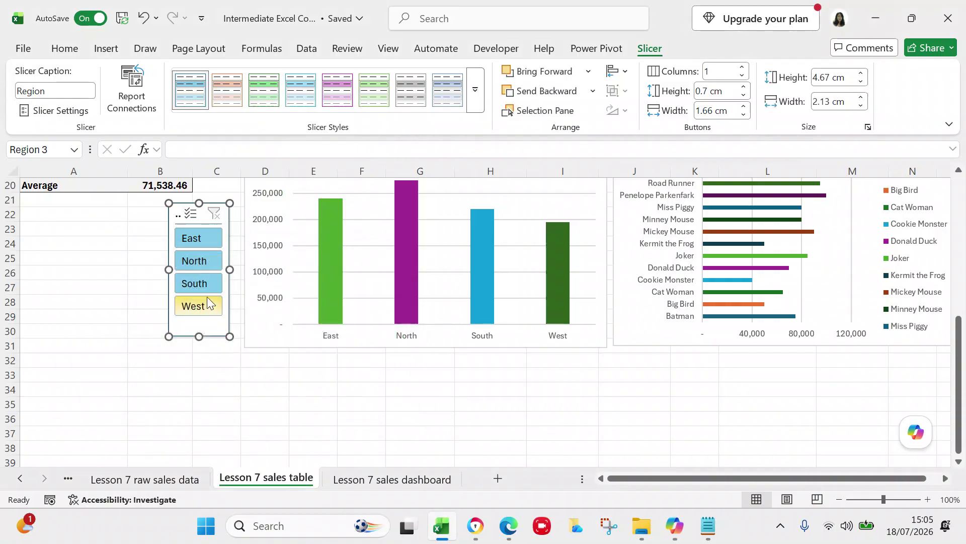
Step: Test the new Region slicer on the Sales by Region chart with South and East, clear the filter and deselect the slicer
click(202, 281)
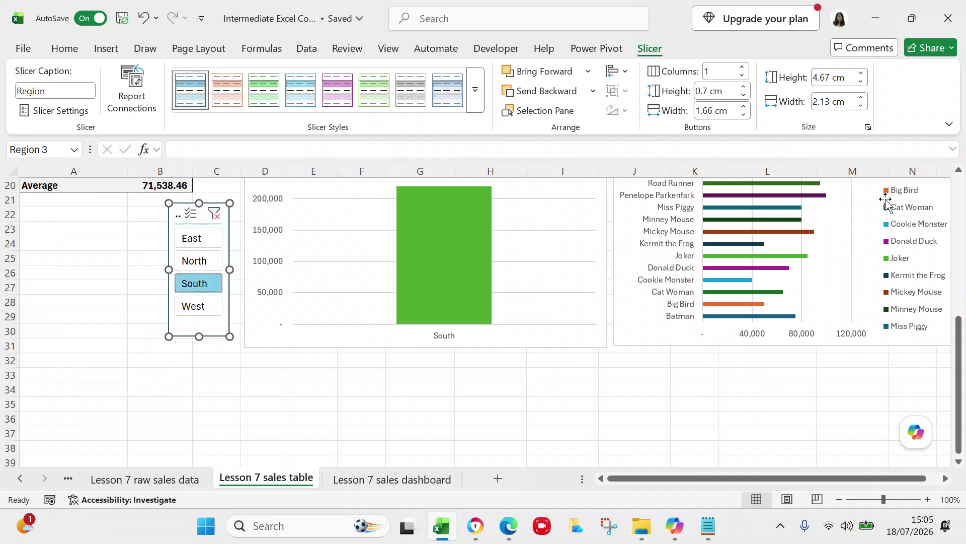
drag(954, 338, 956, 295)
click(202, 361)
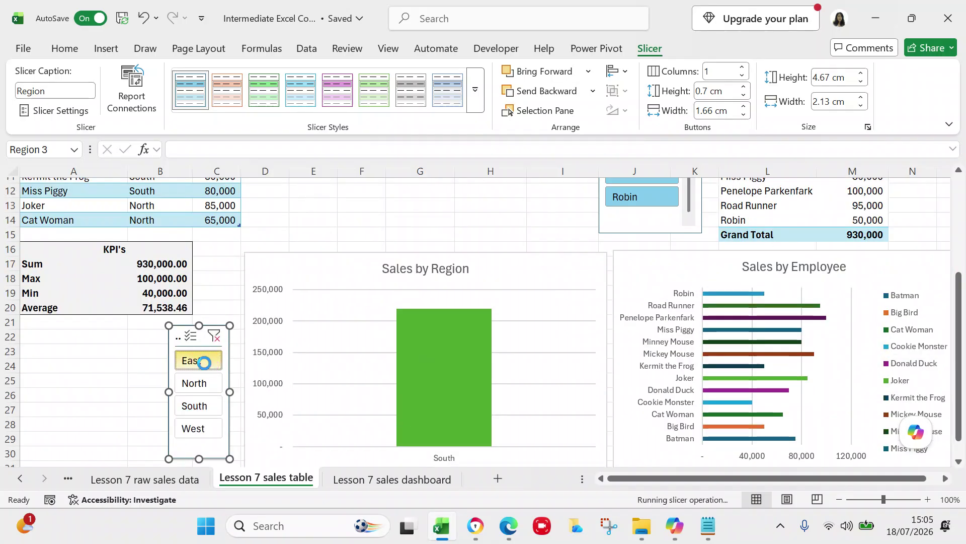
drag(956, 360, 943, 311)
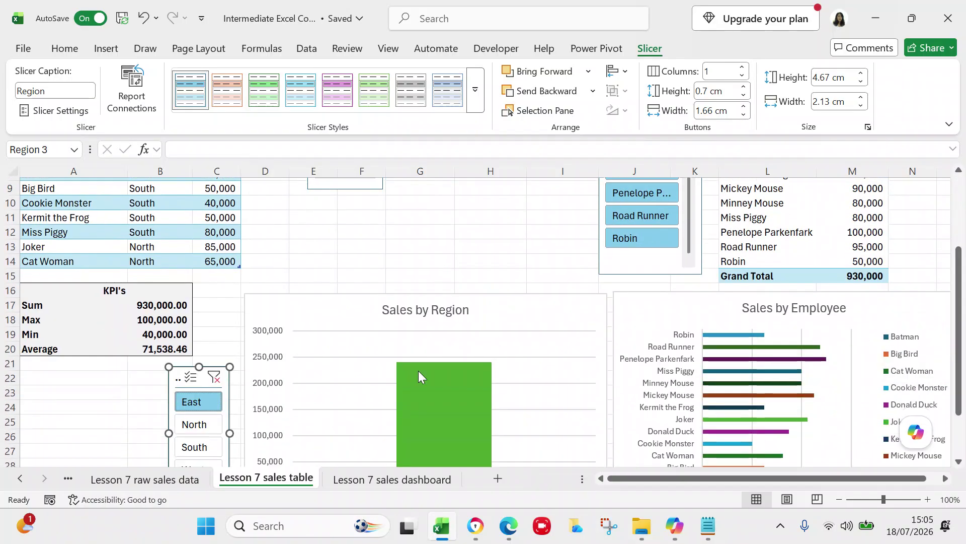
click(214, 378)
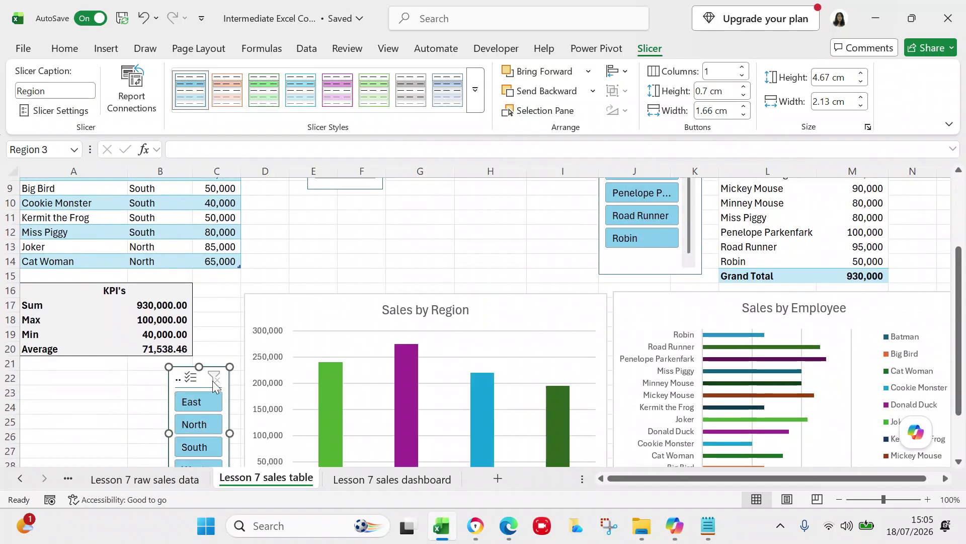
drag(358, 246, 506, 244)
click(483, 222)
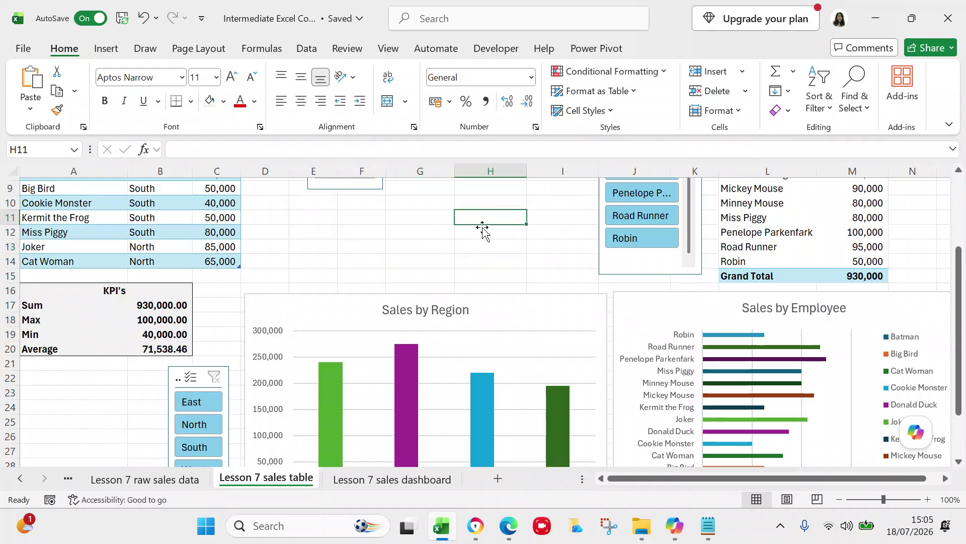
Step: Review the KPI's, PivotTables, slicers and both charts on the Lesson 7 sales dashboard
click(417, 480)
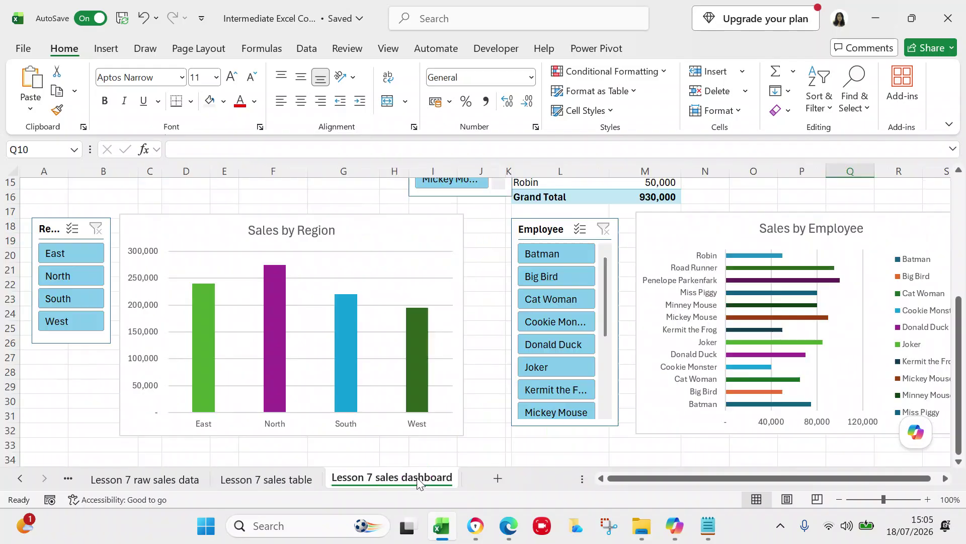
drag(959, 382, 940, 206)
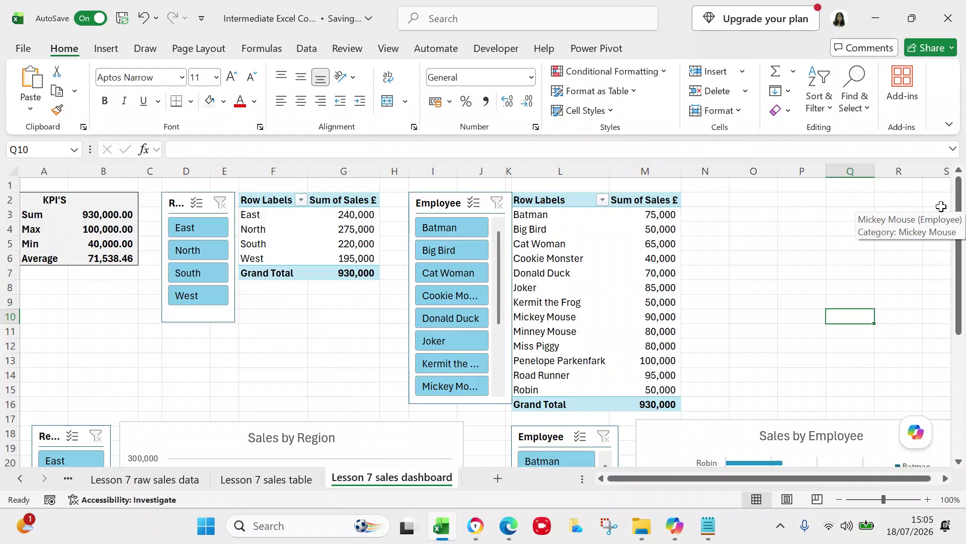
drag(958, 234, 960, 373)
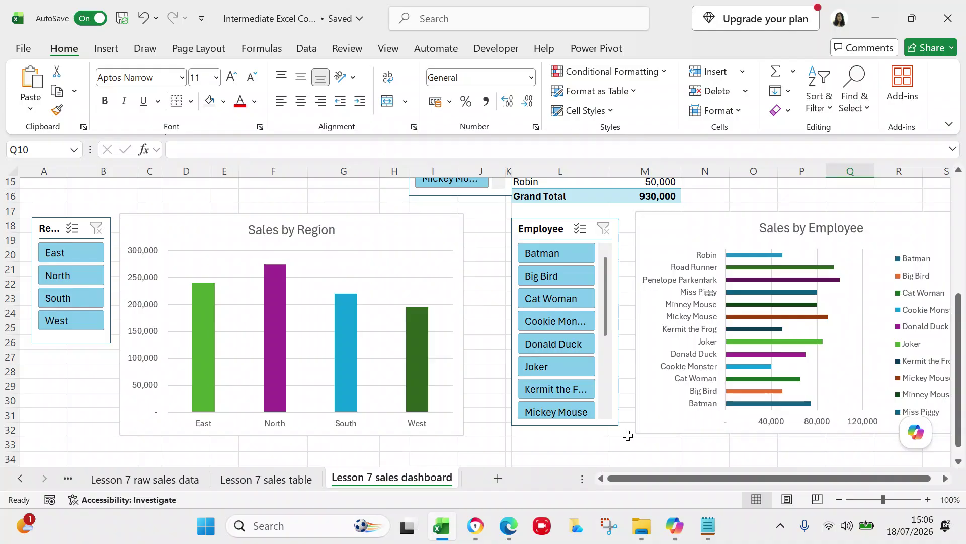
drag(959, 420, 960, 268)
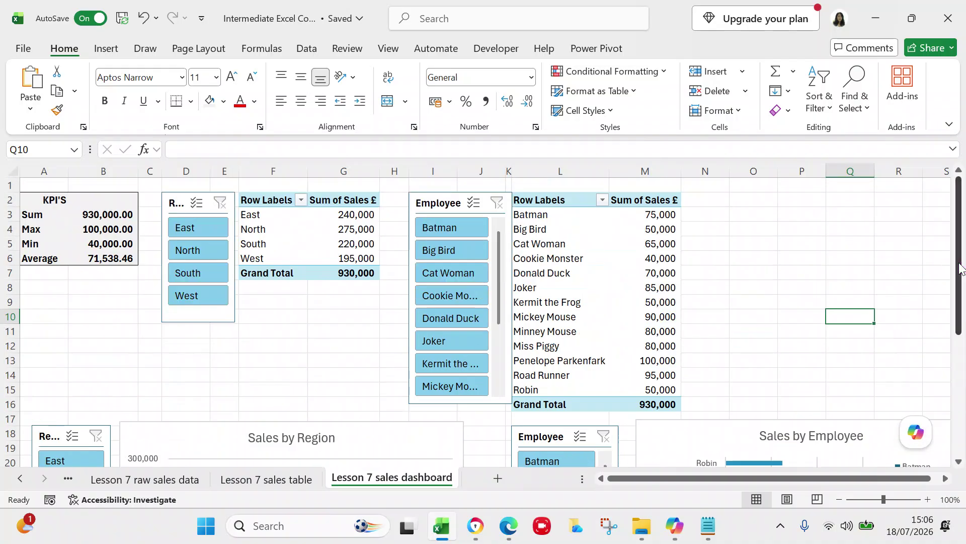